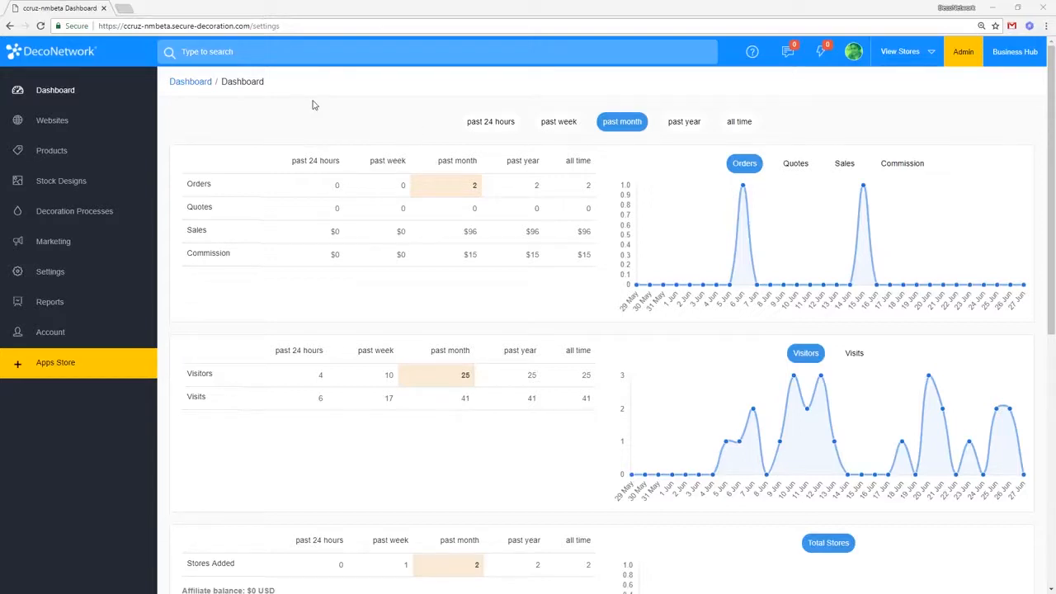
# Step: Open the Websites stores list and pick the footballbooster store
pyautogui.click(84, 130)
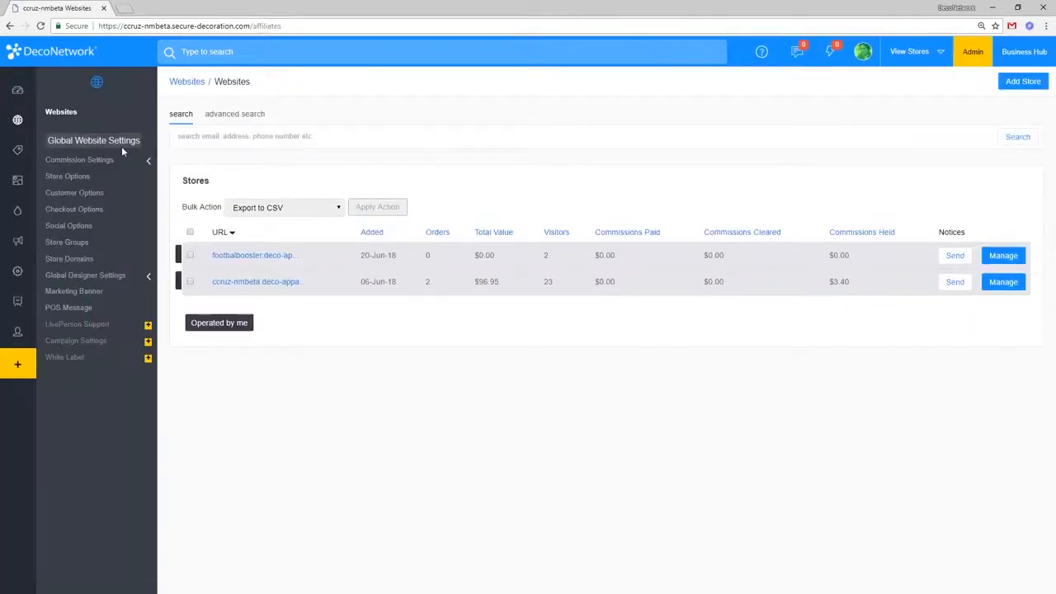
pyautogui.moveTo(19, 124)
pyautogui.click(1008, 257)
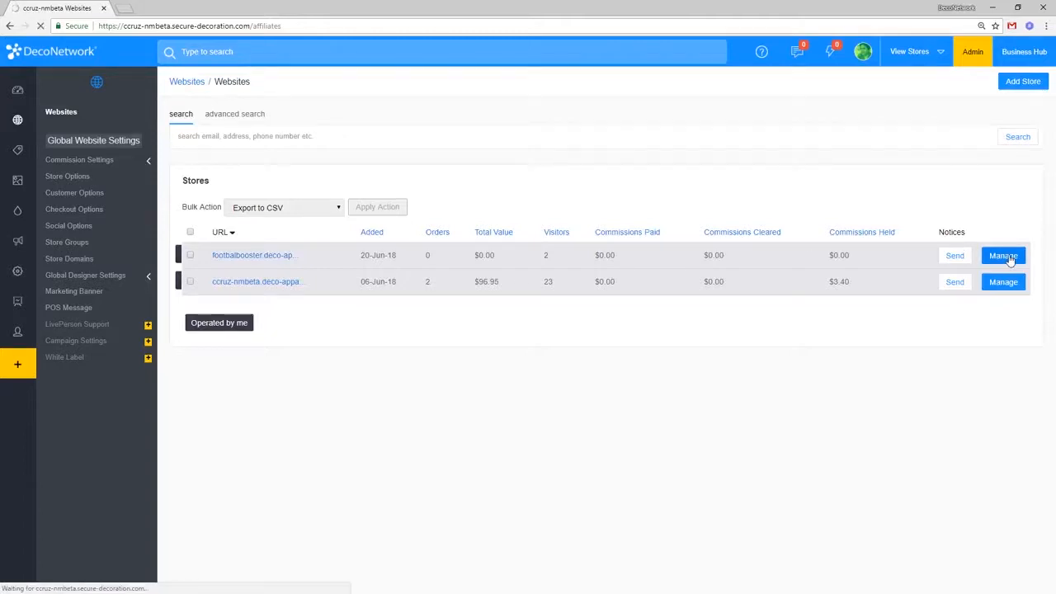
# Step: Open footballbooster's Clone Store Settings under Administration, toggling the store-template option on and back off
pyautogui.click(1004, 257)
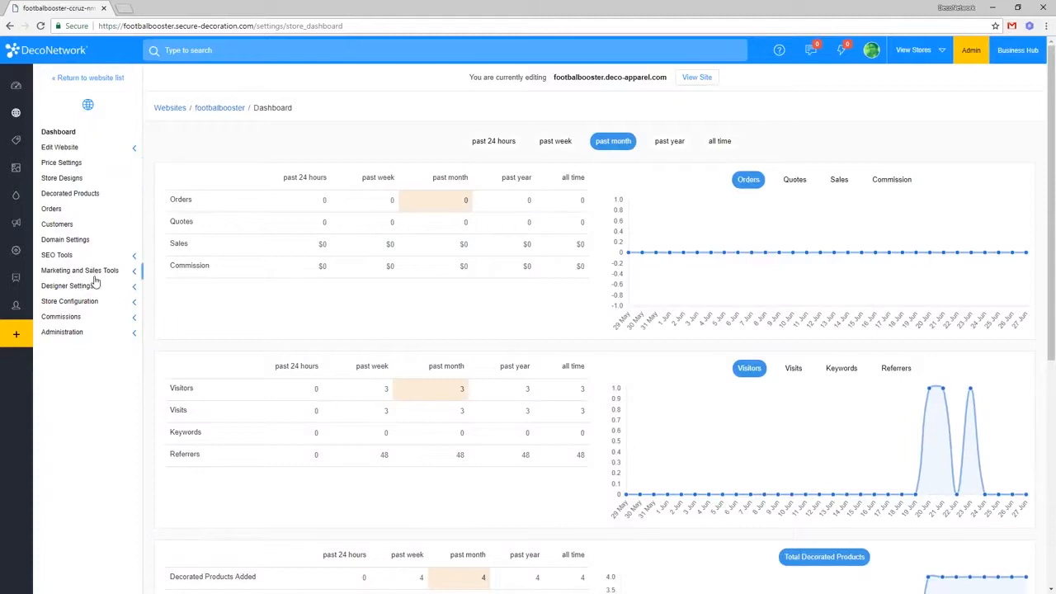
pyautogui.click(83, 333)
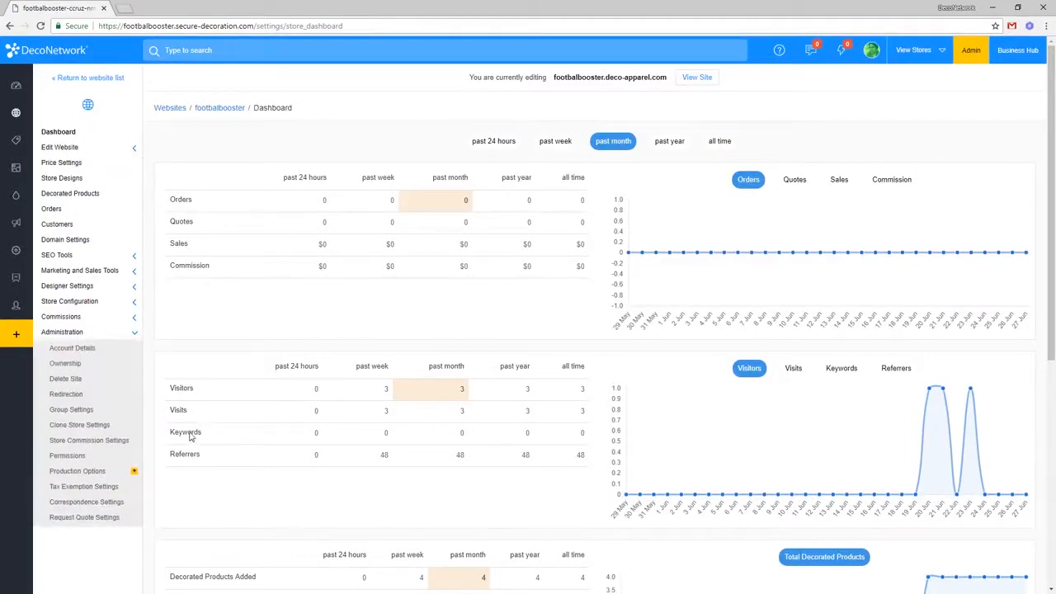
pyautogui.click(106, 426)
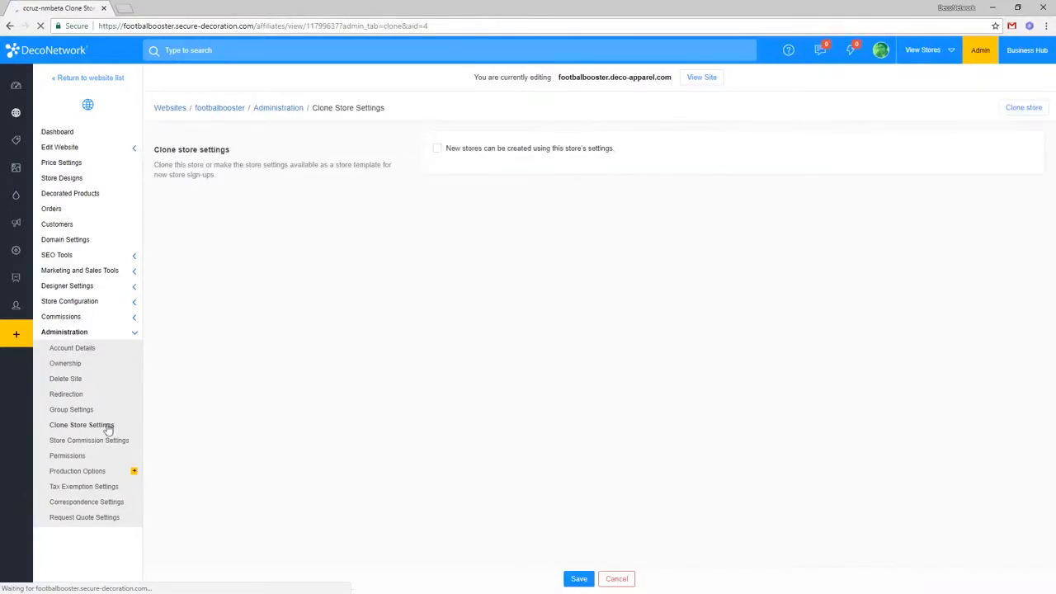
pyautogui.click(490, 155)
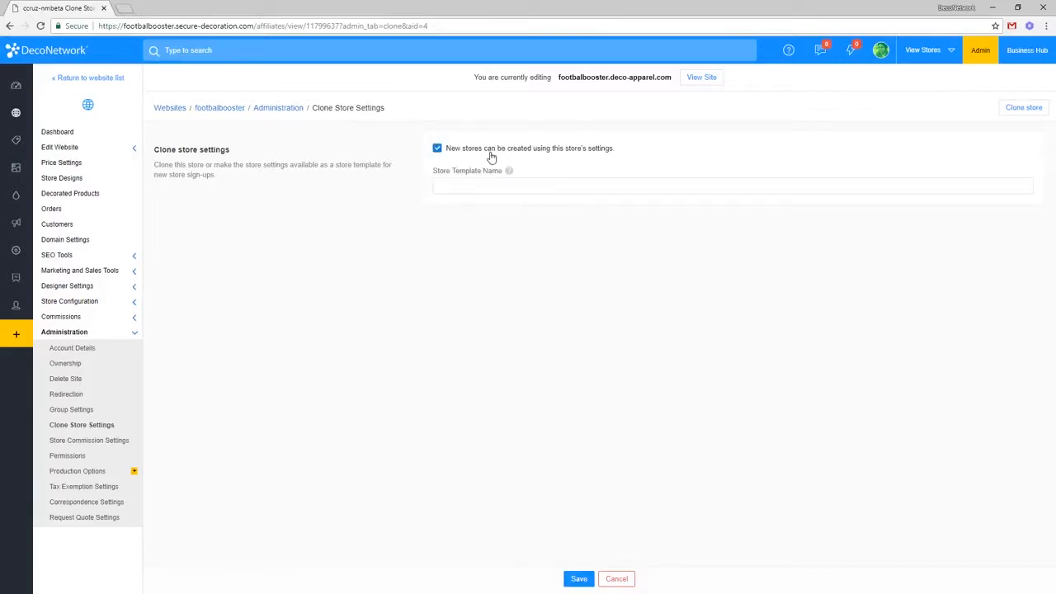
pyautogui.click(490, 156)
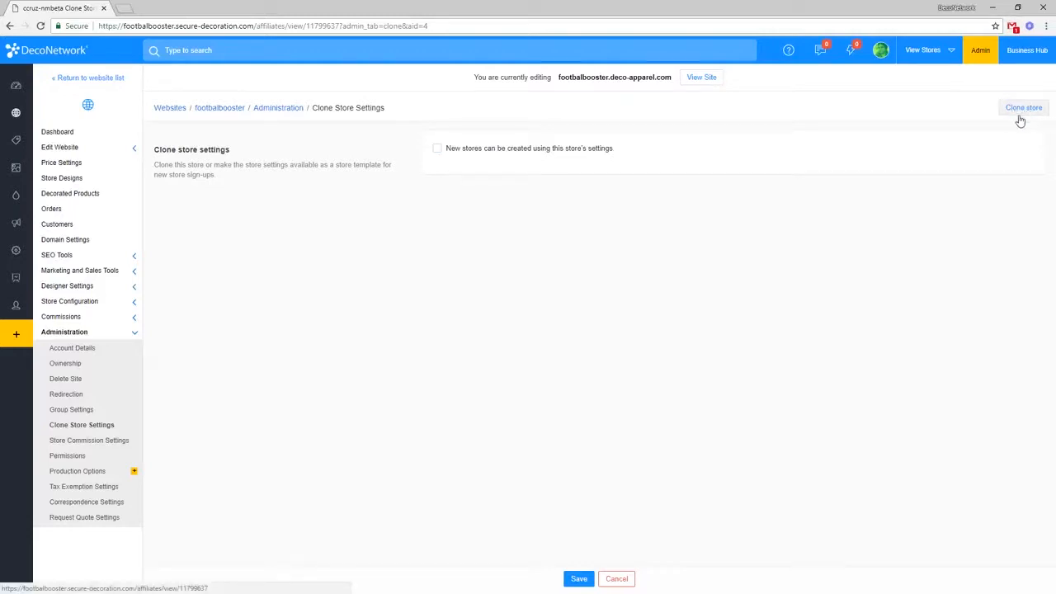
# Step: Clone footballbooster, confirming it is one of my own stores
pyautogui.click(1023, 108)
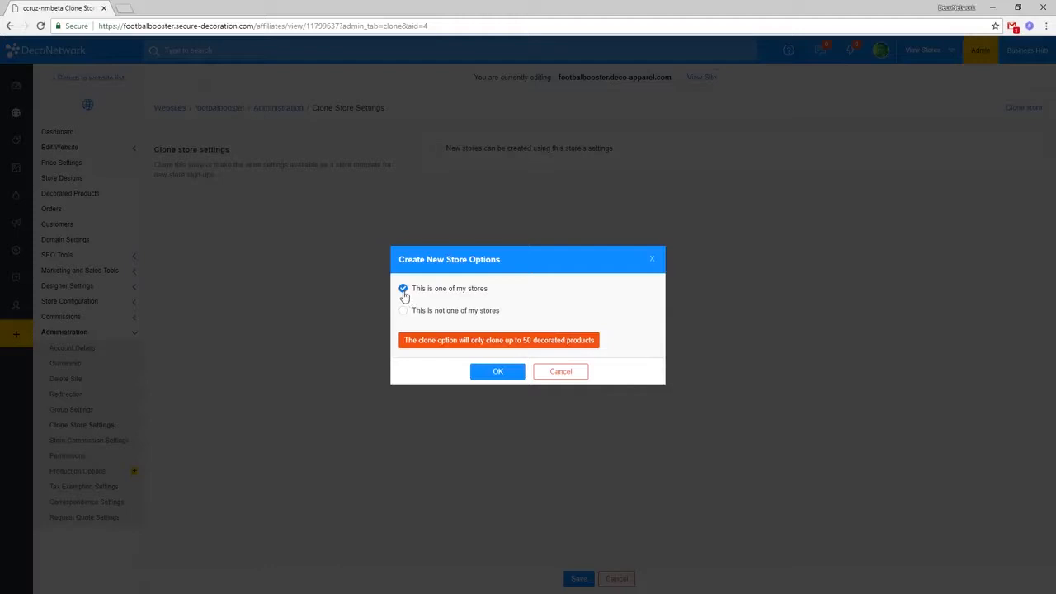
pyautogui.click(499, 372)
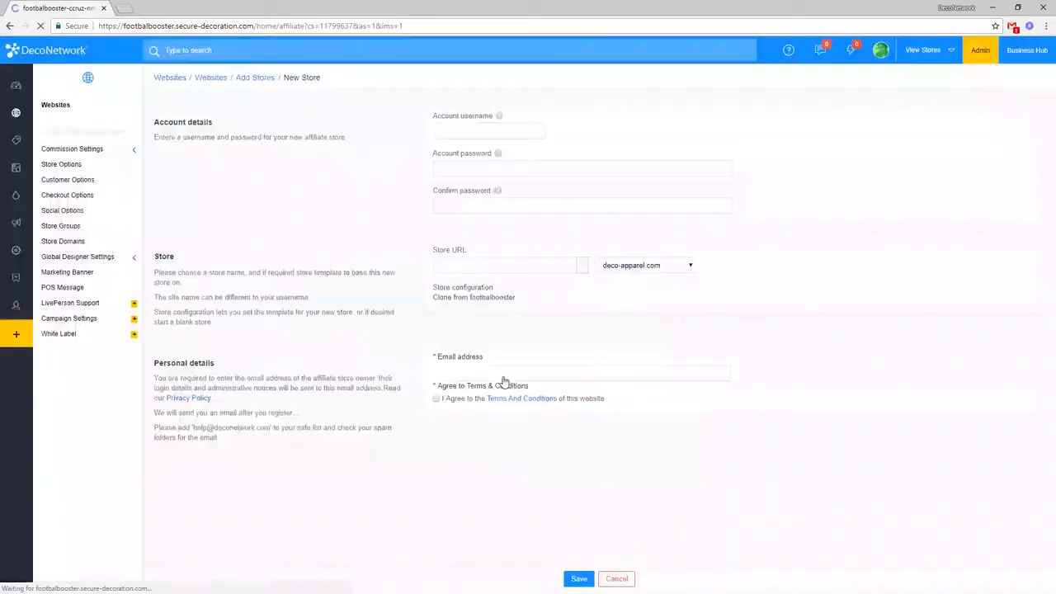
# Step: Enter newfootball as the account username and fill in the account password
pyautogui.click(475, 130)
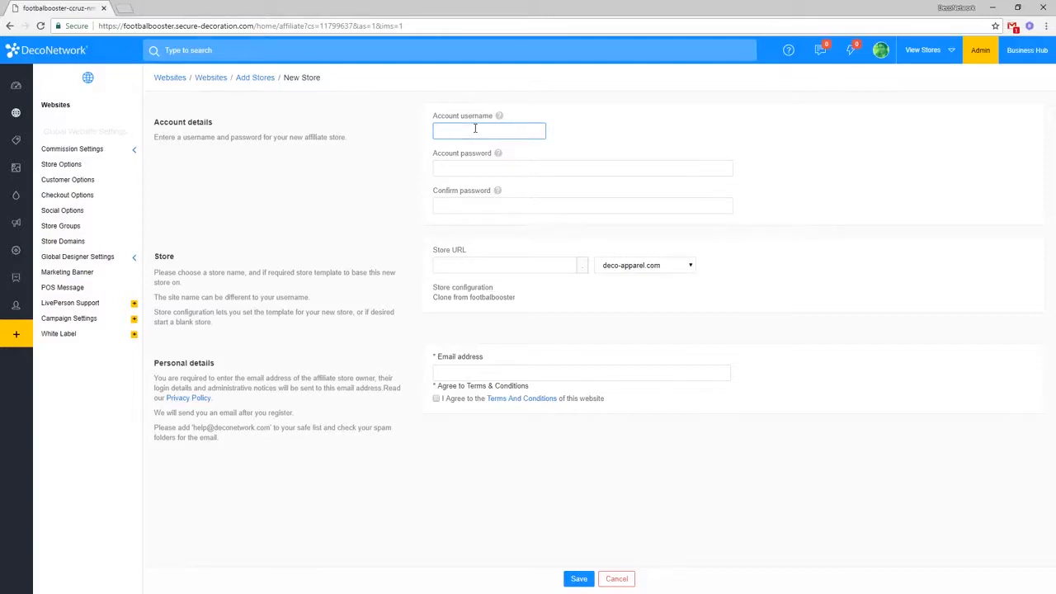
pyautogui.write('a')
pyautogui.press('BackSpace')
pyautogui.write('newfo')
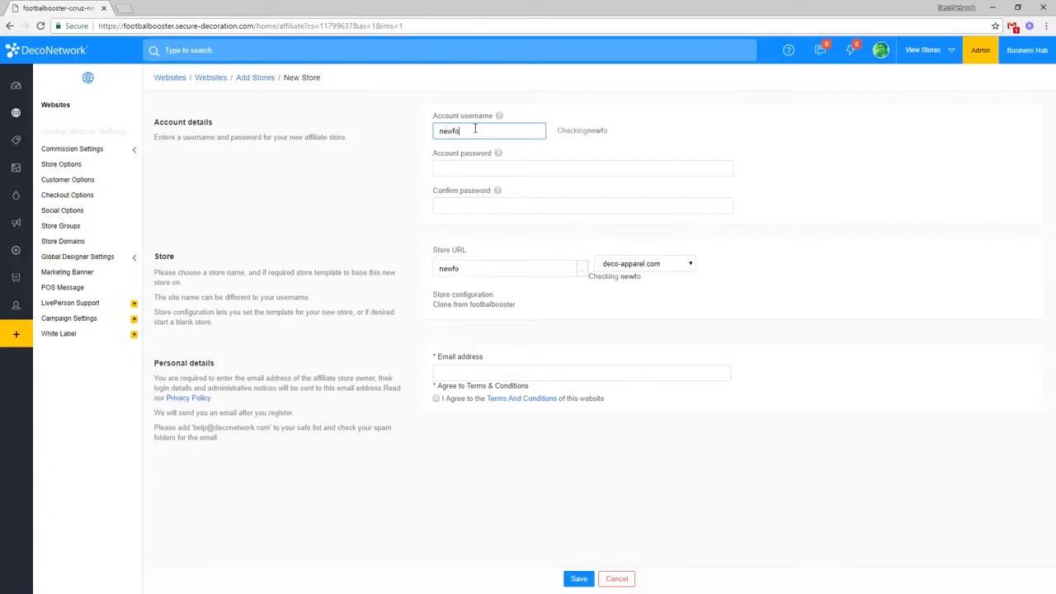
pyautogui.write('otball')
pyautogui.press('Tab')
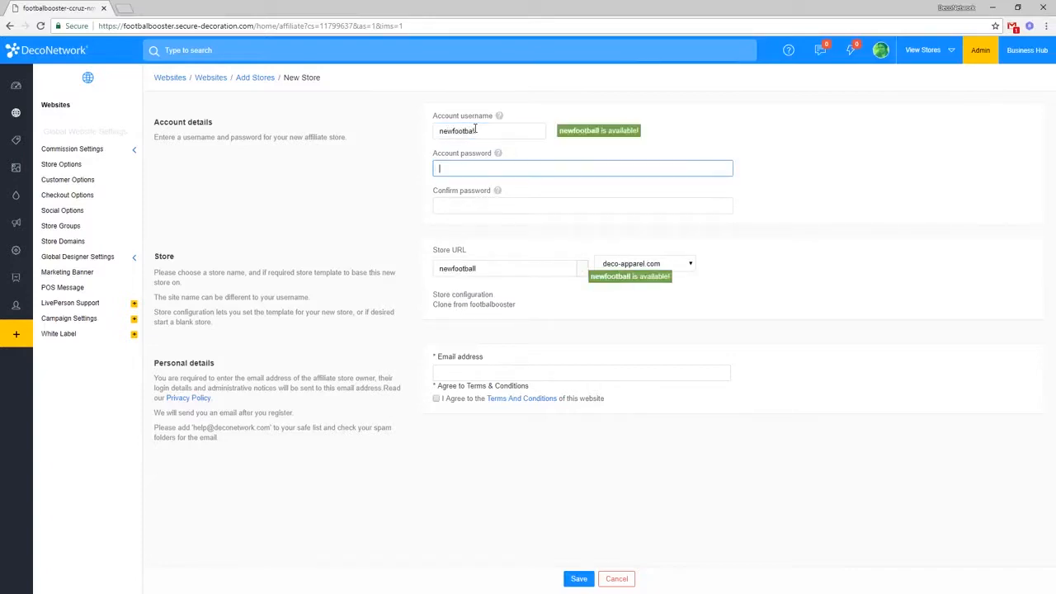
pyautogui.write('12345678910')
pyautogui.press('Tab')
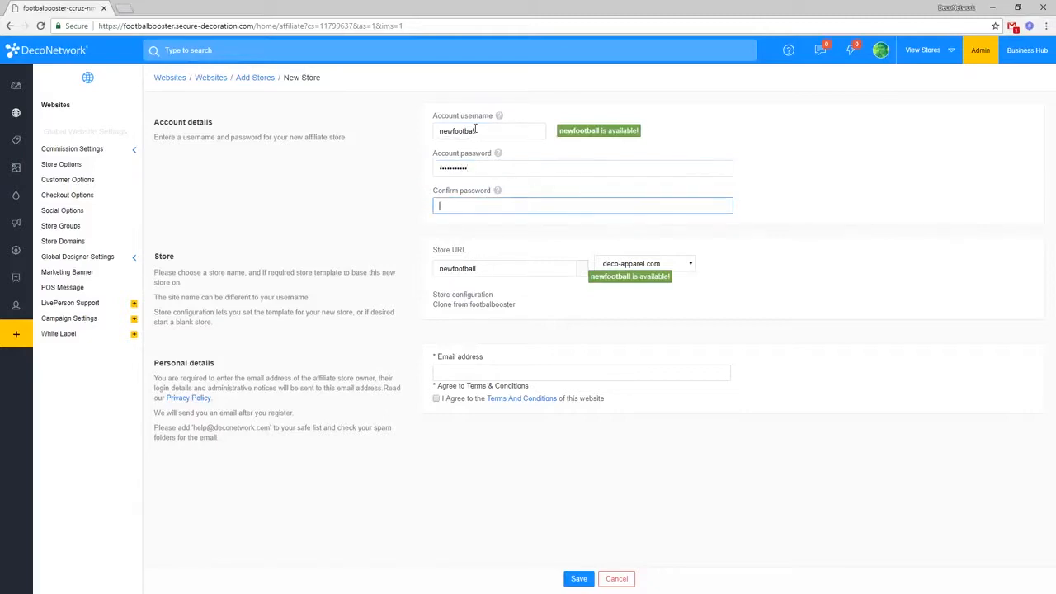
pyautogui.write('12345678910')
pyautogui.press('Tab')
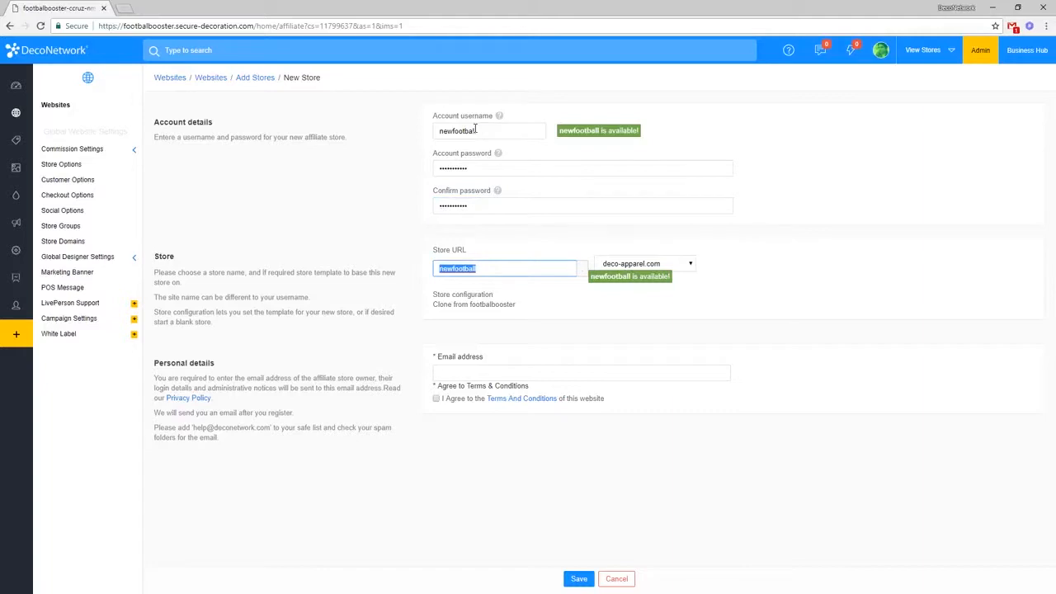
# Step: Add the owner's e-mail address, accept the terms and conditions, and save the store
pyautogui.click(521, 364)
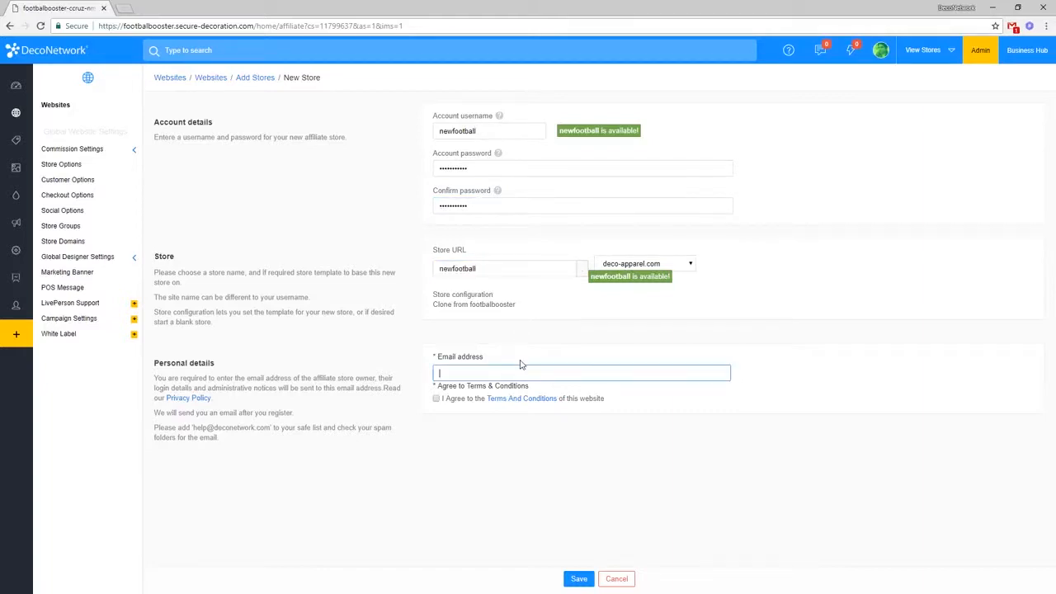
pyautogui.click(436, 399)
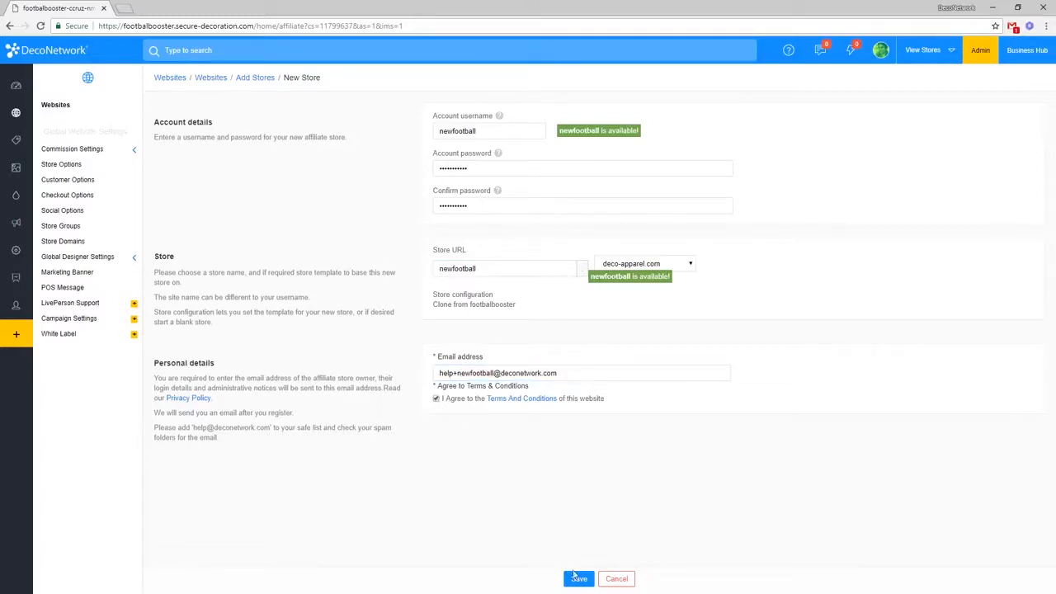
pyautogui.click(577, 578)
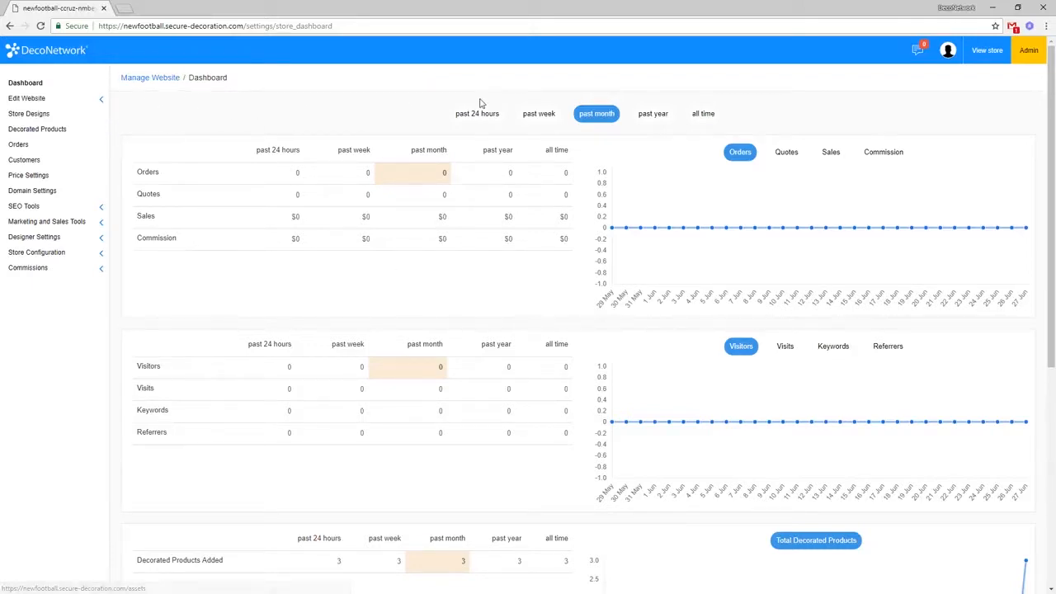
# Step: View the newfootball storefront from its new store dashboard
pyautogui.click(983, 51)
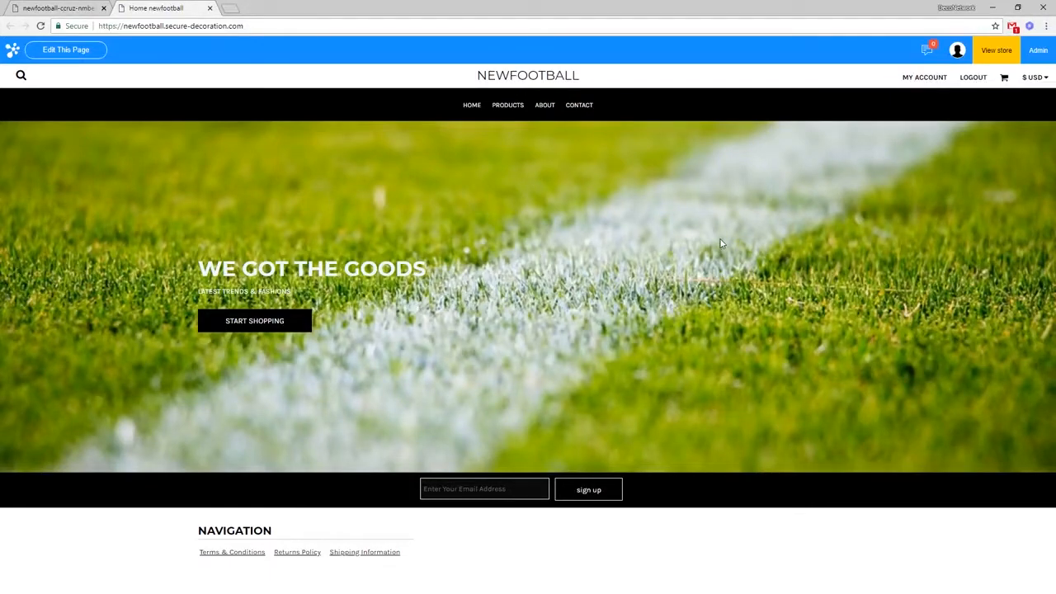
# Step: Browse the storefront's PRODUCTS page, then open Decorated Products in the admin
pyautogui.click(514, 107)
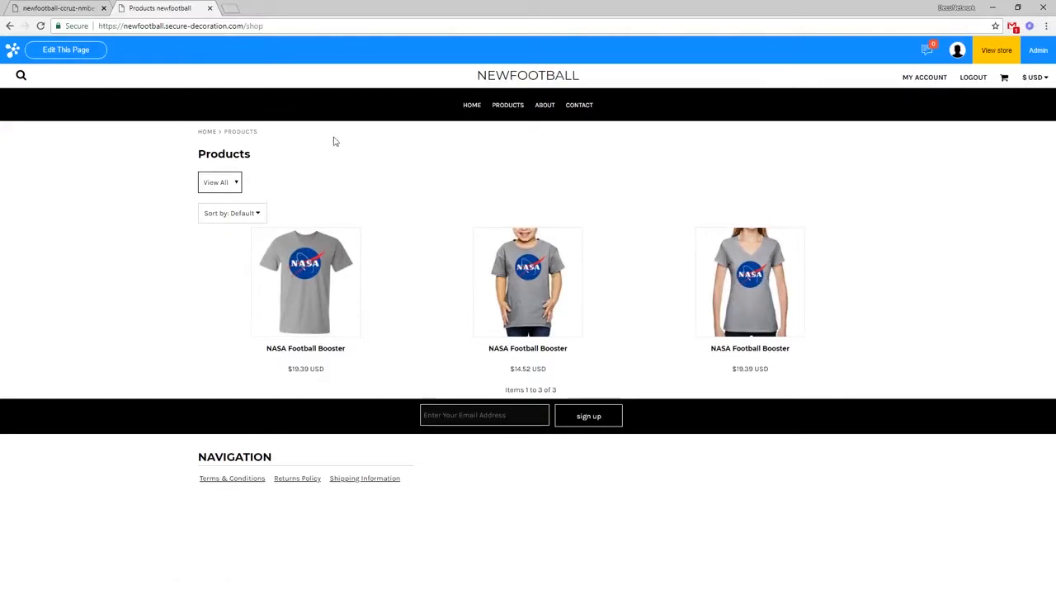
pyautogui.click(47, 7)
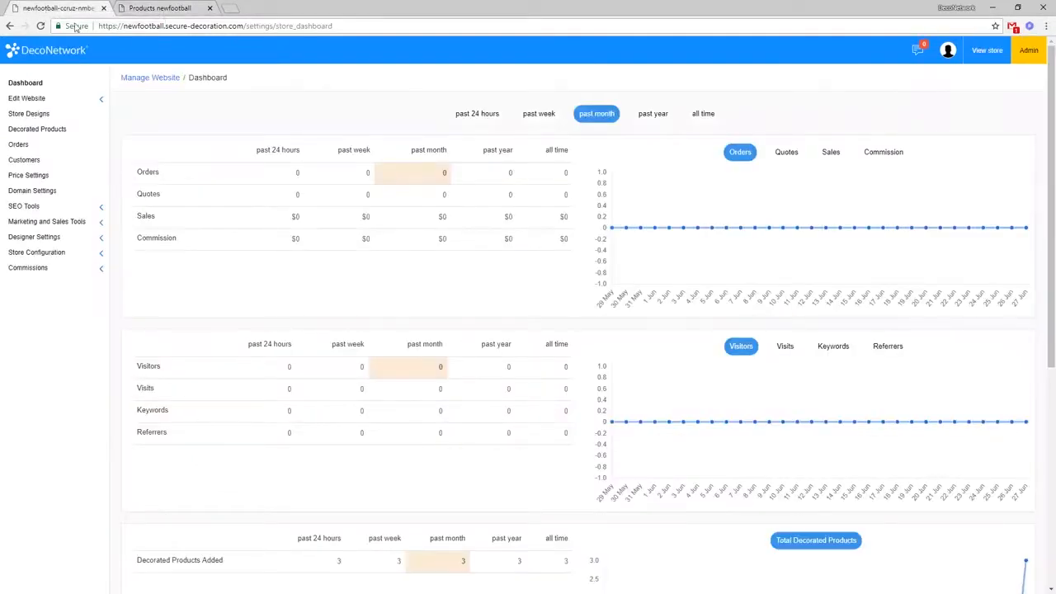
pyautogui.click(62, 128)
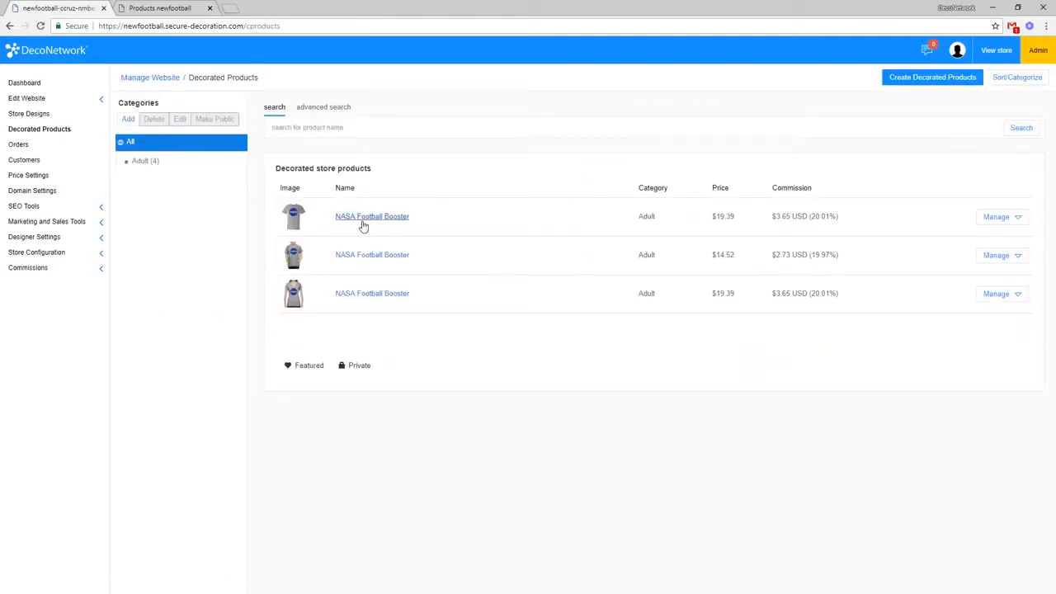
# Step: Delete the NASA image from the first NASA Football Booster's decoration and save
pyautogui.click(998, 217)
pyautogui.click(972, 323)
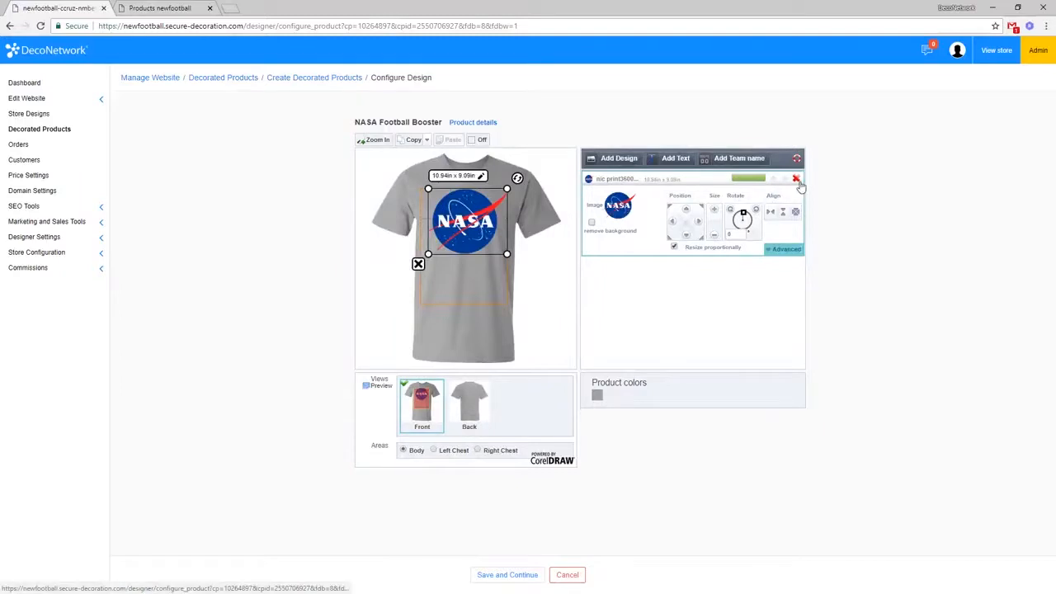
pyautogui.click(796, 179)
pyautogui.click(582, 89)
pyautogui.click(619, 158)
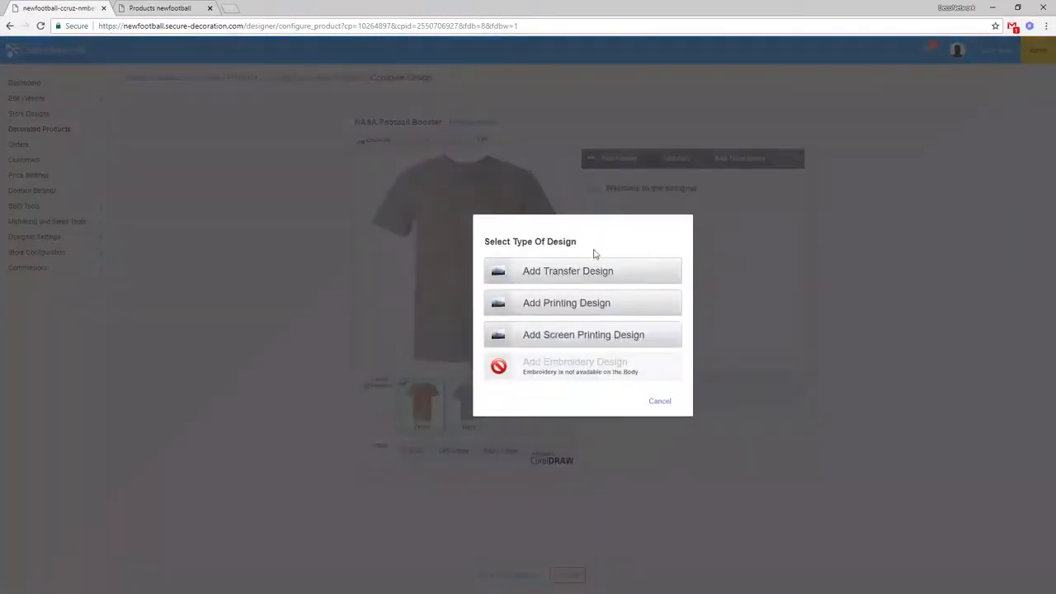
pyautogui.click(572, 306)
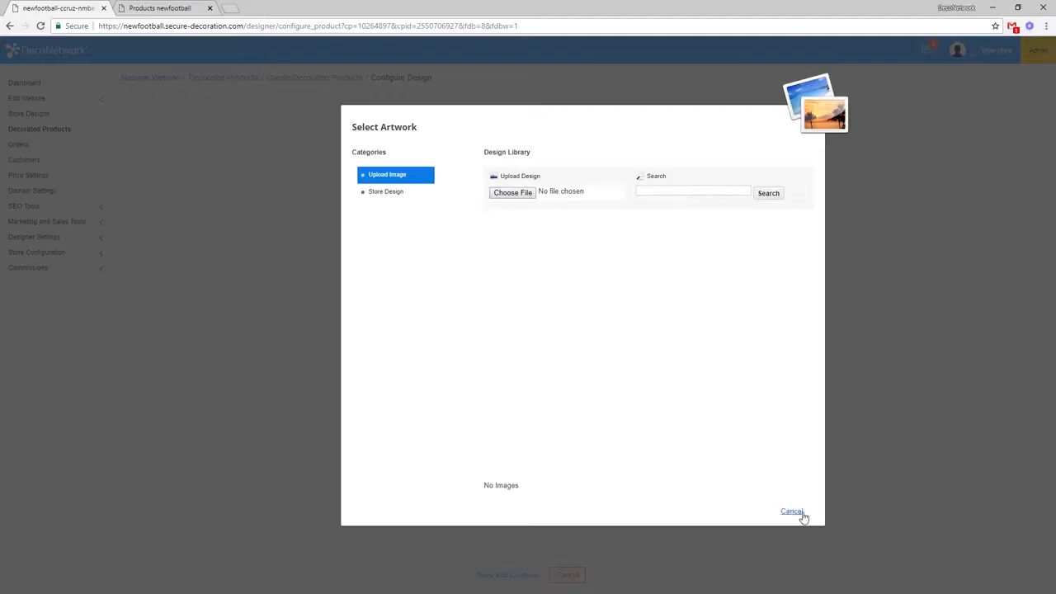
pyautogui.click(790, 512)
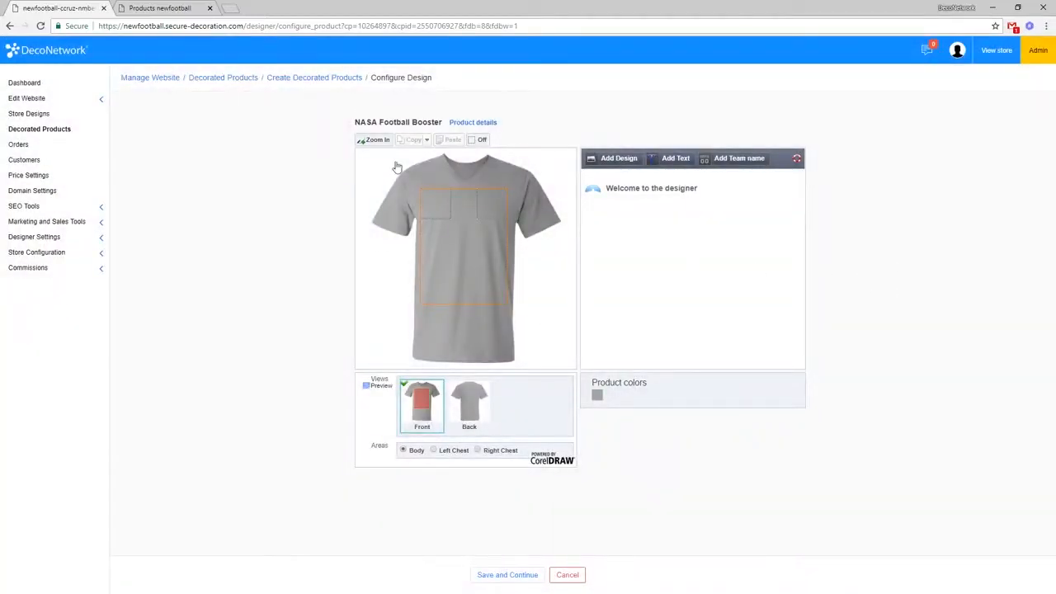
pyautogui.click(523, 576)
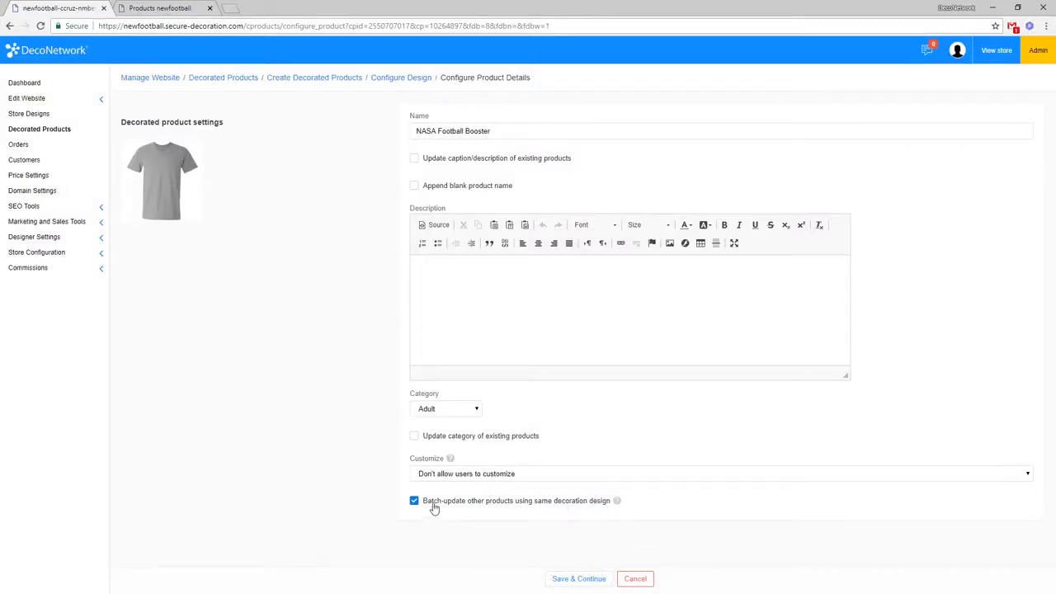
# Step: Close the storefront tab and select the browser's address bar
pyautogui.click(157, 8)
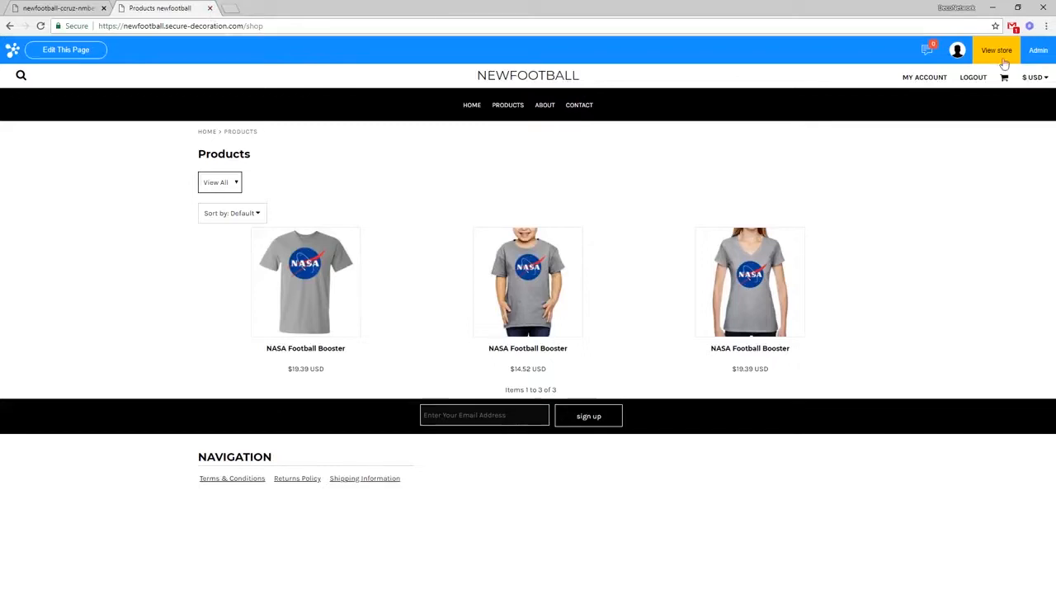
pyautogui.click(209, 8)
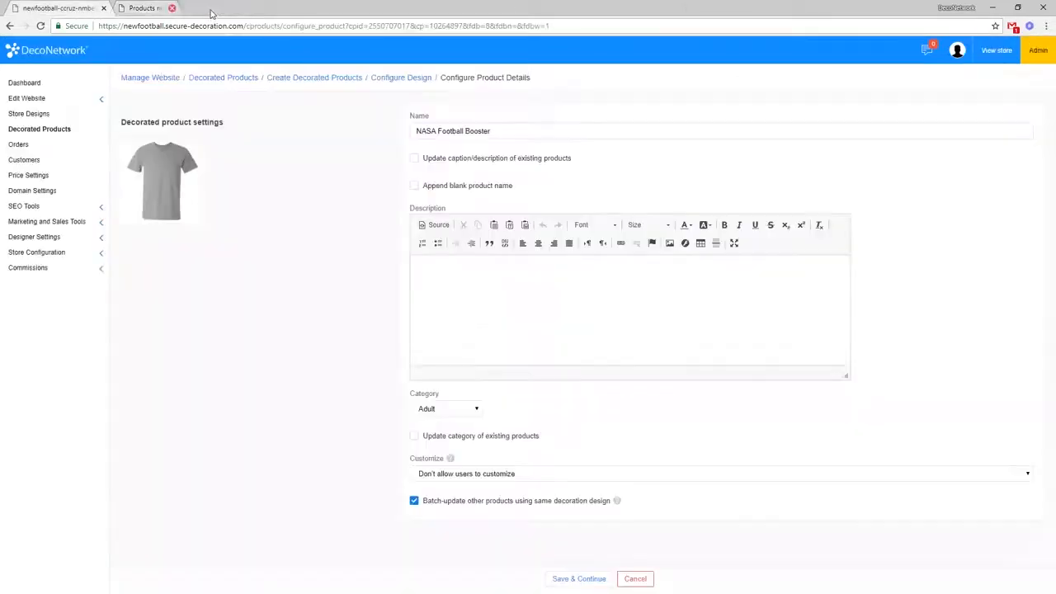
pyautogui.click(196, 28)
# Step: Go to the store admin address and log in to the Dashboard
pyautogui.write('ccruz-')
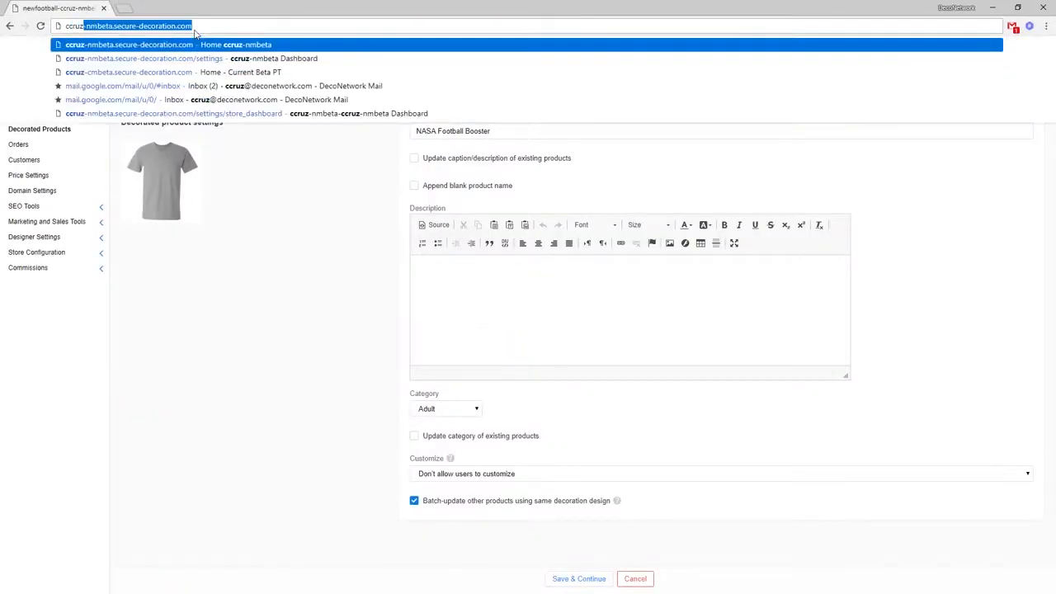
pyautogui.press('Return')
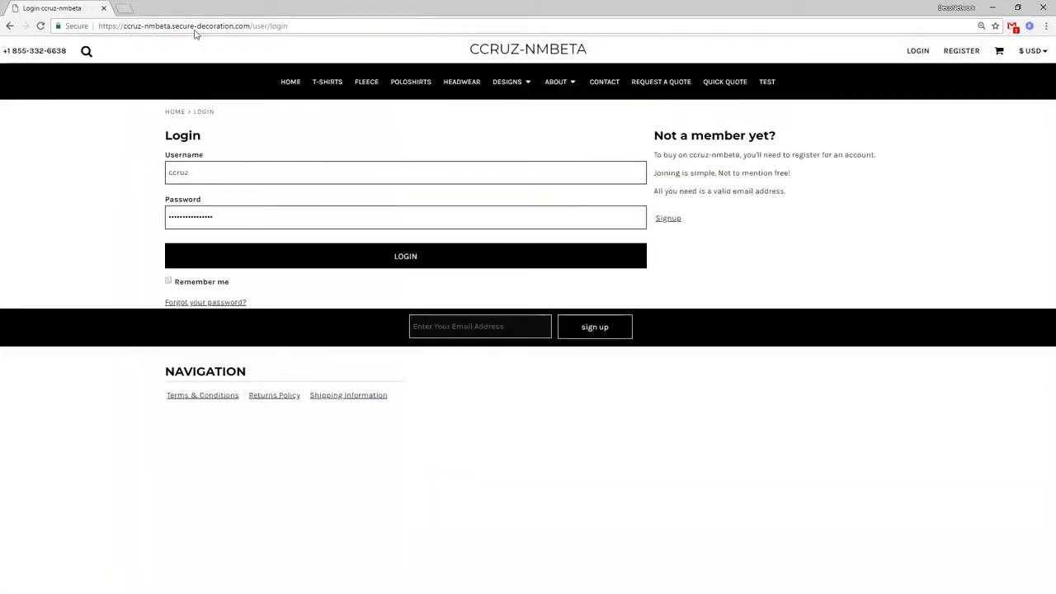
pyautogui.click(245, 259)
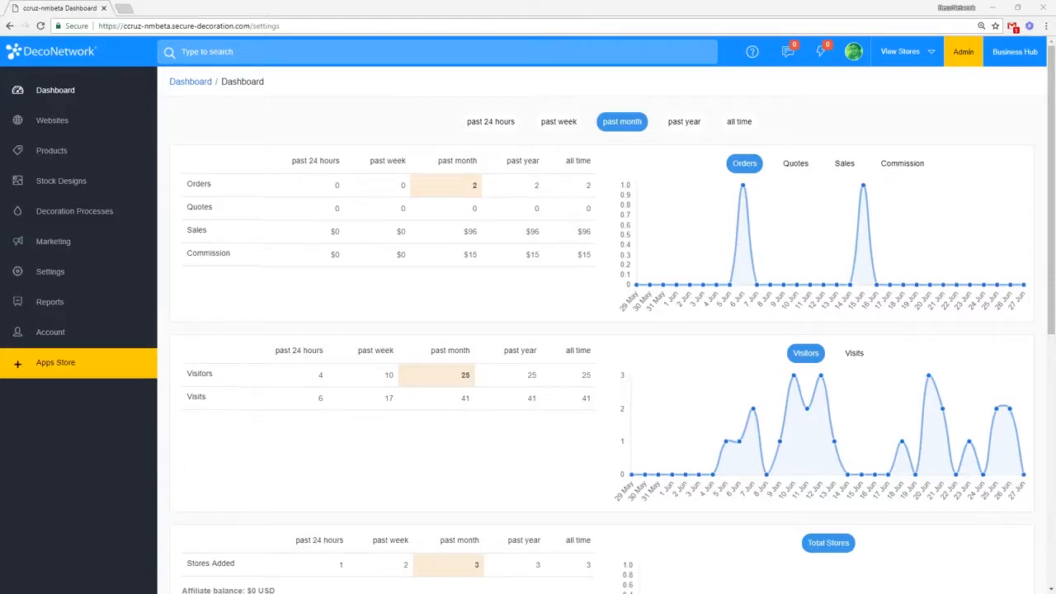
# Step: Manage the ccruz-nmbeta store from the Websites list
pyautogui.click(95, 129)
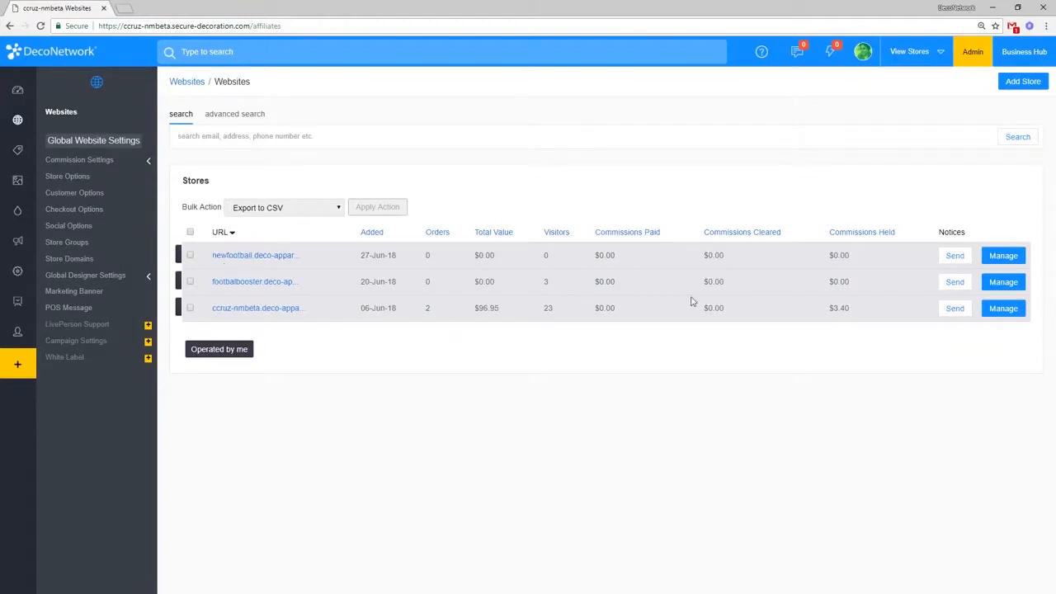
pyautogui.click(998, 315)
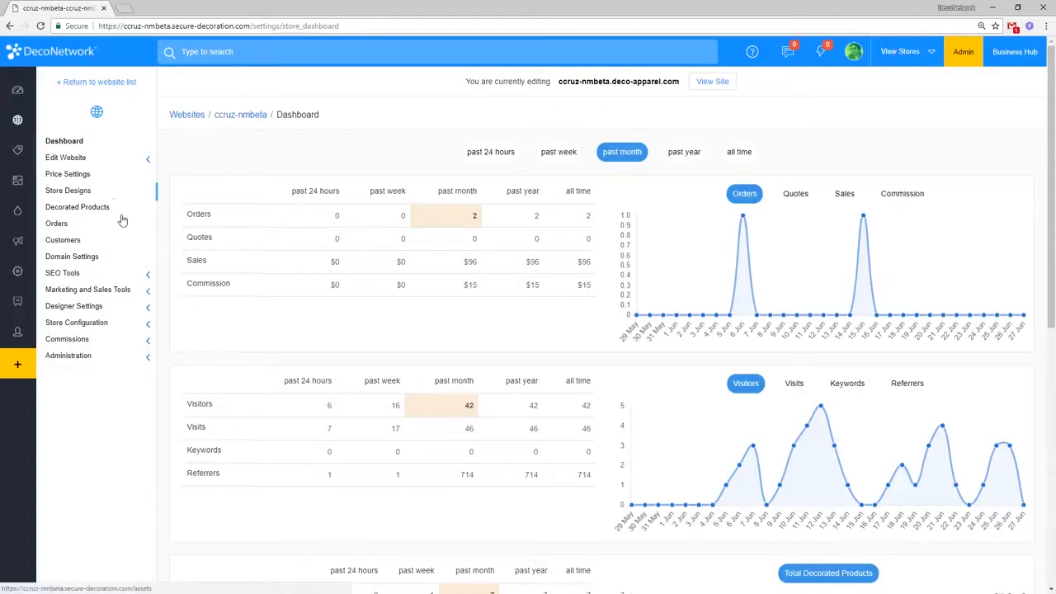
# Step: Open URL Redirect under Store Configuration for ccruz-nmbeta
pyautogui.click(112, 328)
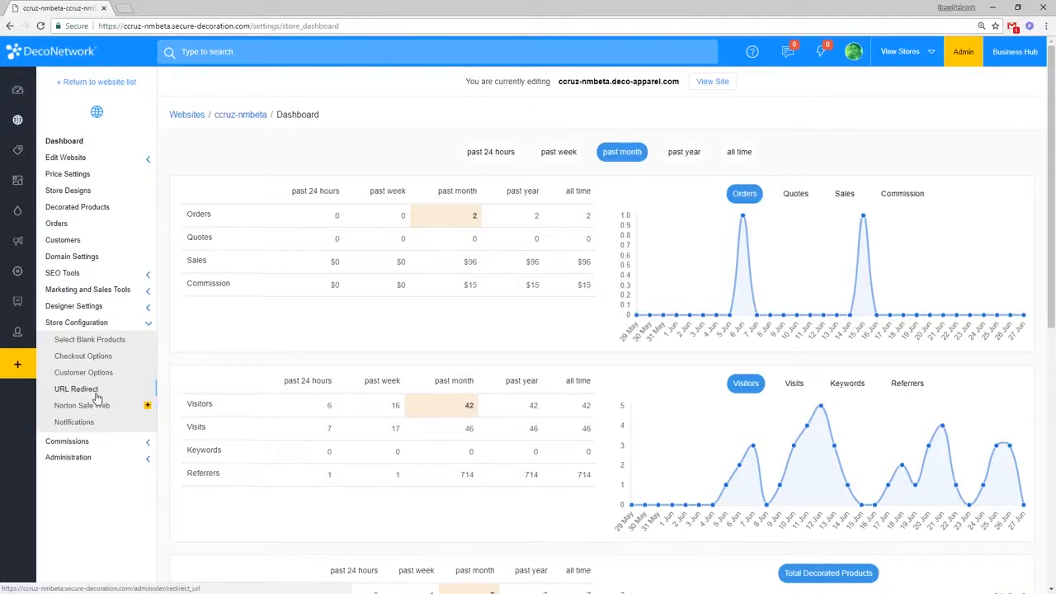
pyautogui.click(107, 460)
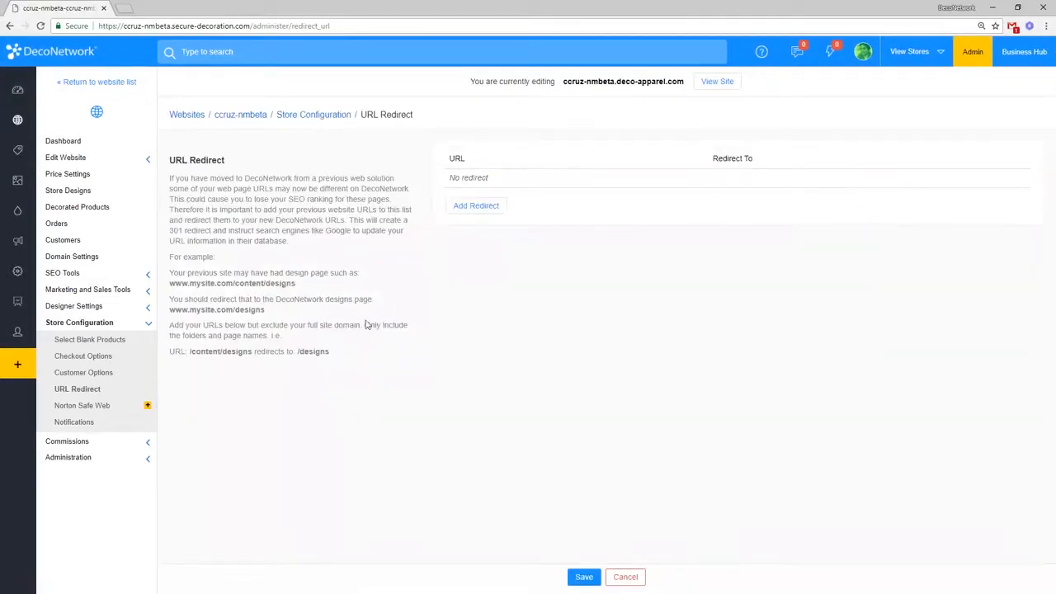
# Step: Add four blank redirect rows to the URL Redirect list and launch the live storefront in a new tab
pyautogui.click(481, 208)
pyautogui.click(487, 214)
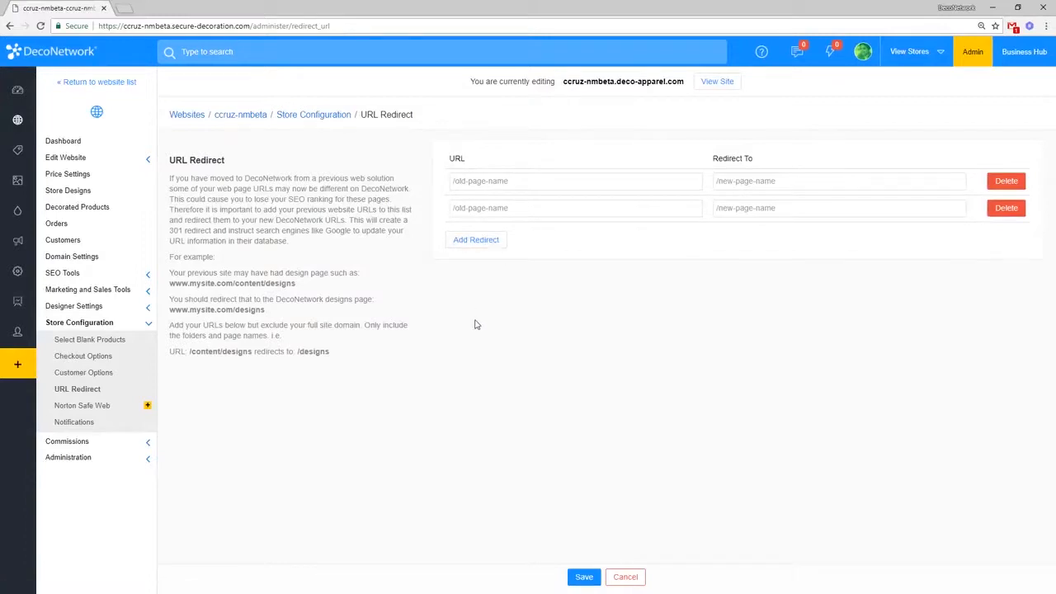
pyautogui.click(486, 239)
pyautogui.click(487, 265)
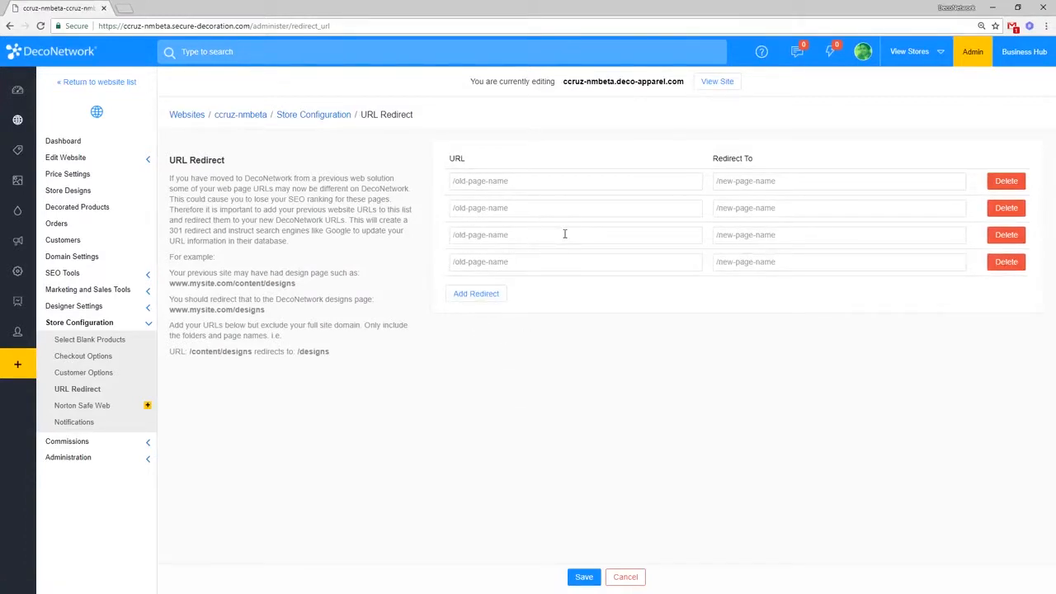
pyautogui.click(571, 182)
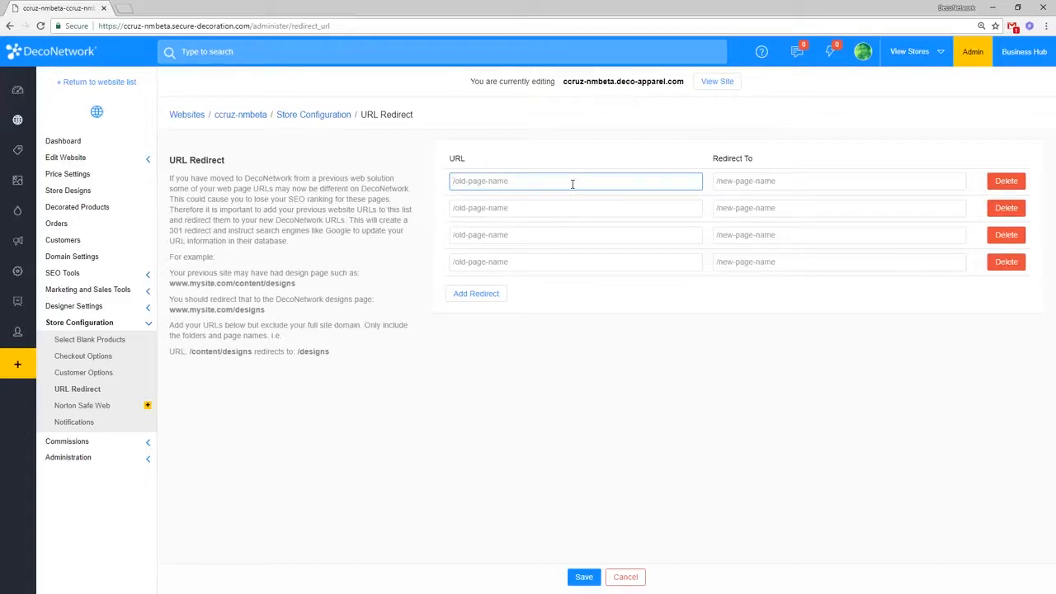
pyautogui.click(704, 86)
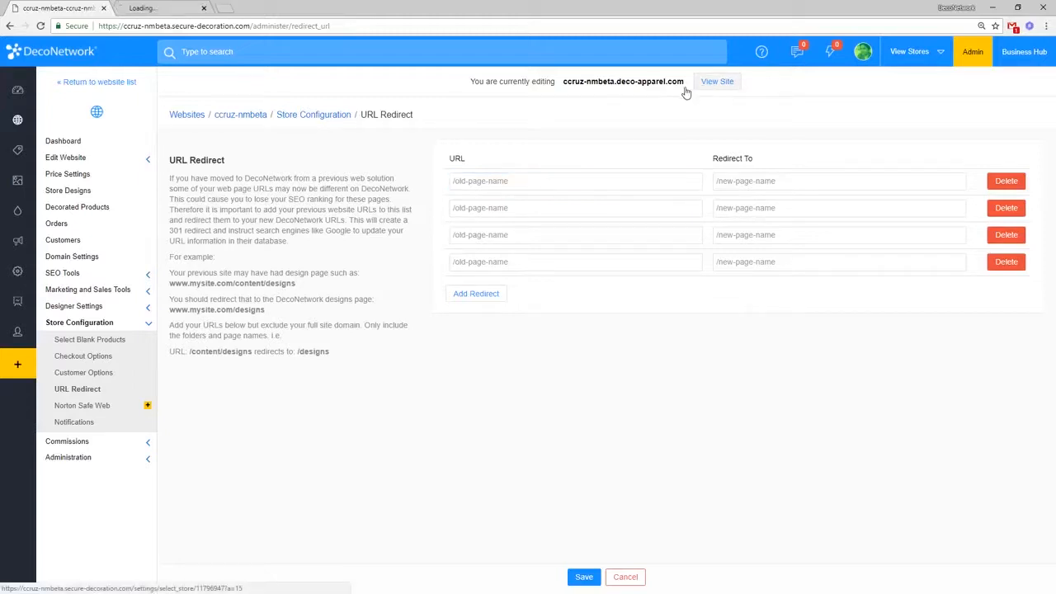
# Step: Open the storefront's T-Shirts page and copy its /page/t-shirts path from the address bar
pyautogui.click(166, 6)
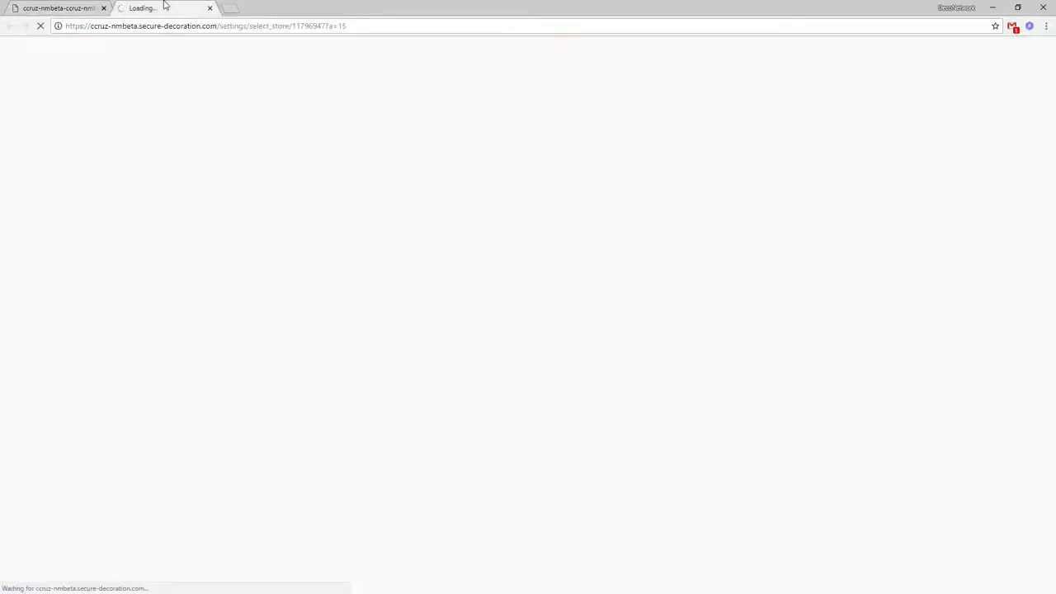
pyautogui.click(76, 6)
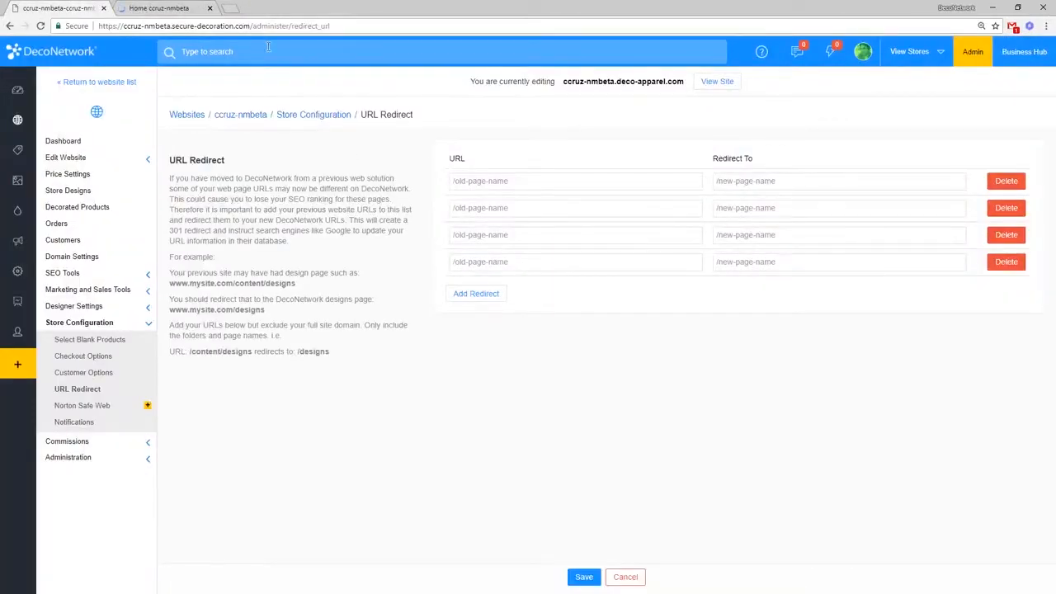
pyautogui.click(504, 186)
pyautogui.click(165, 7)
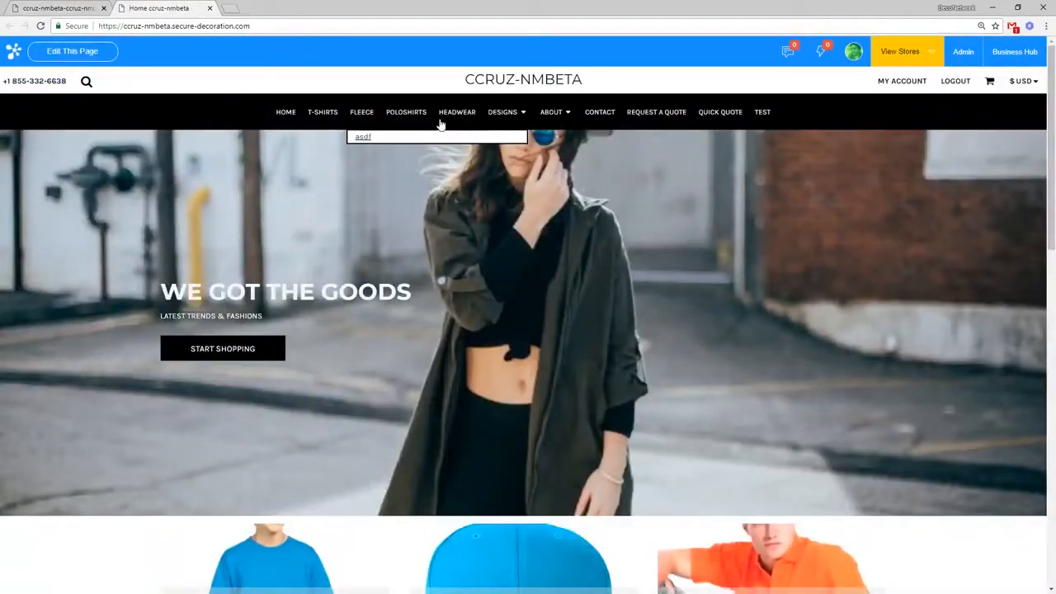
pyautogui.click(327, 120)
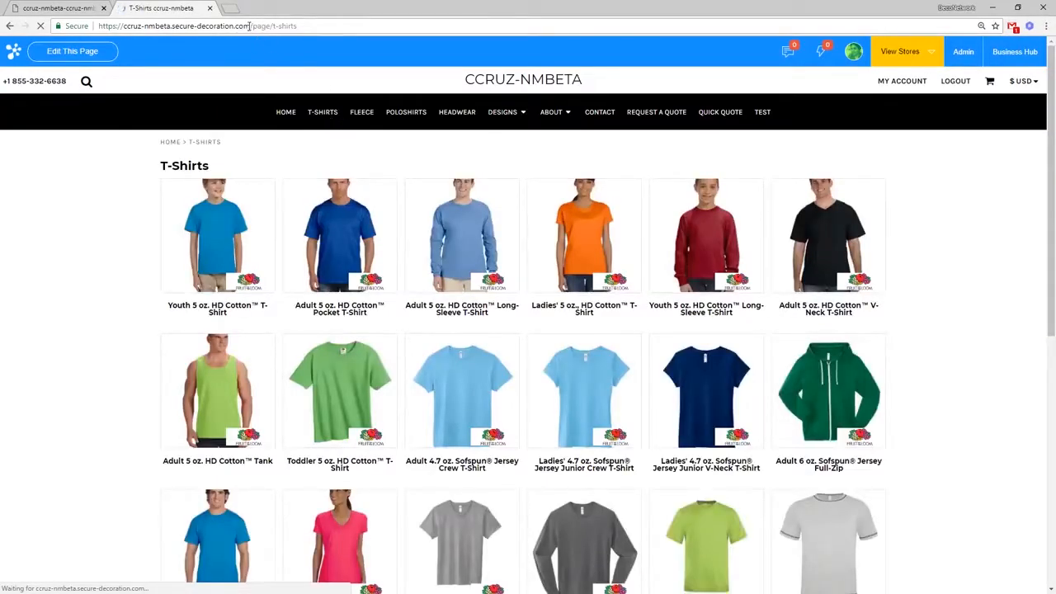
pyautogui.moveTo(251, 25); pyautogui.dragTo(326, 23)
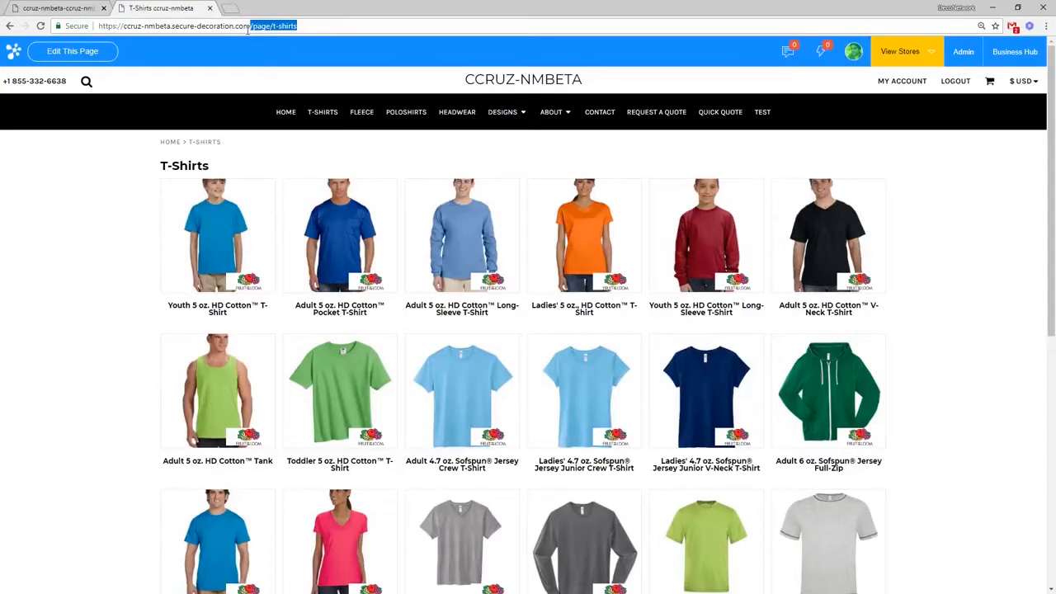
pyautogui.hotkey('ctrl', 'c')
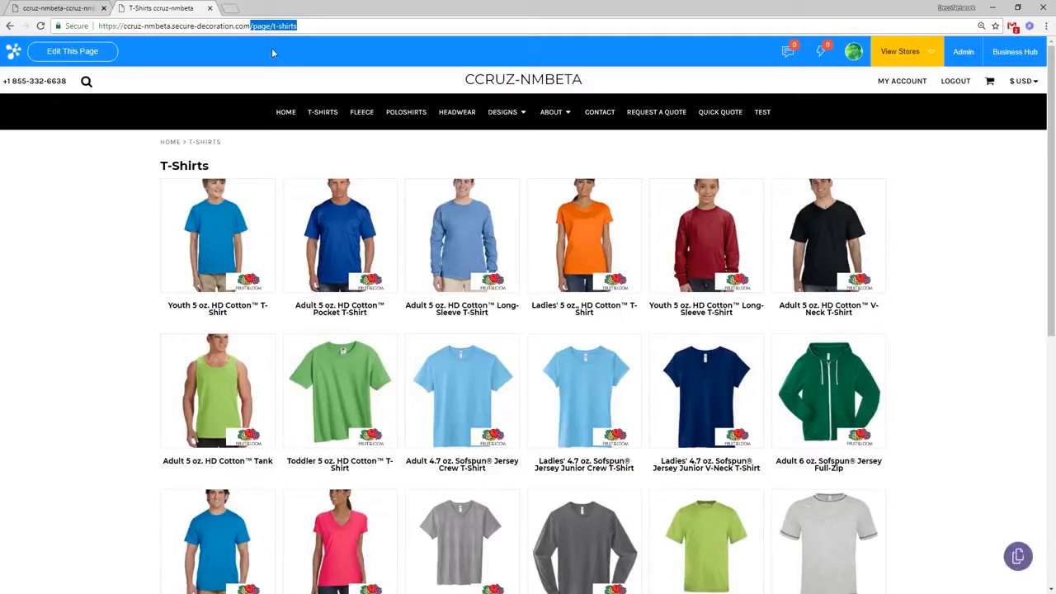
# Step: Paste /page/t-shirts as the old URL, delete the three empty rows, redirect to /page/fleece, and save
pyautogui.click(97, 4)
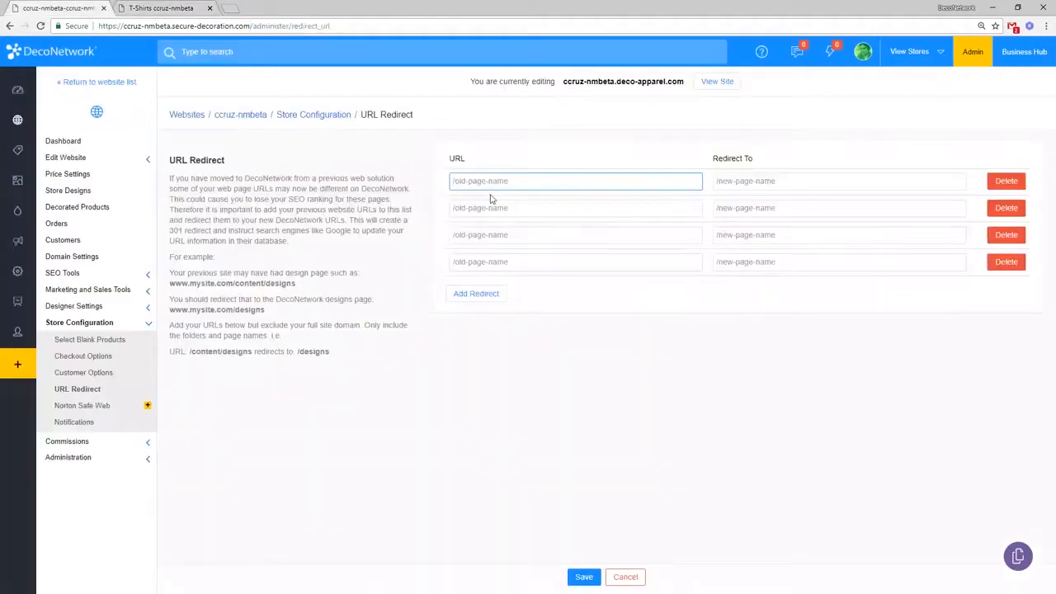
pyautogui.hotkey('ctrl', 'v')
pyautogui.click(1006, 261)
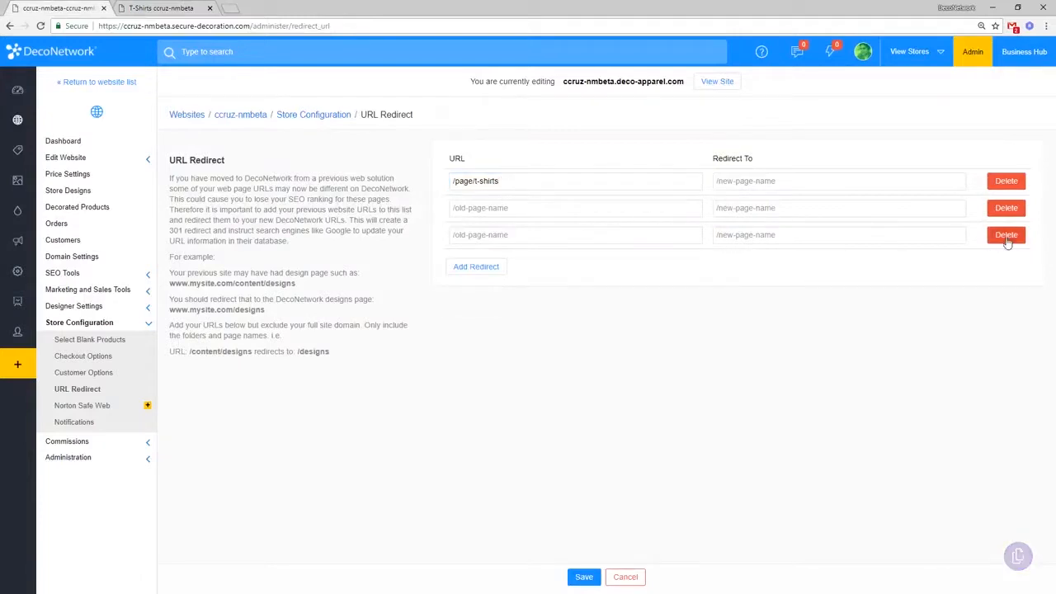
pyautogui.click(1007, 234)
pyautogui.click(1007, 208)
pyautogui.click(883, 184)
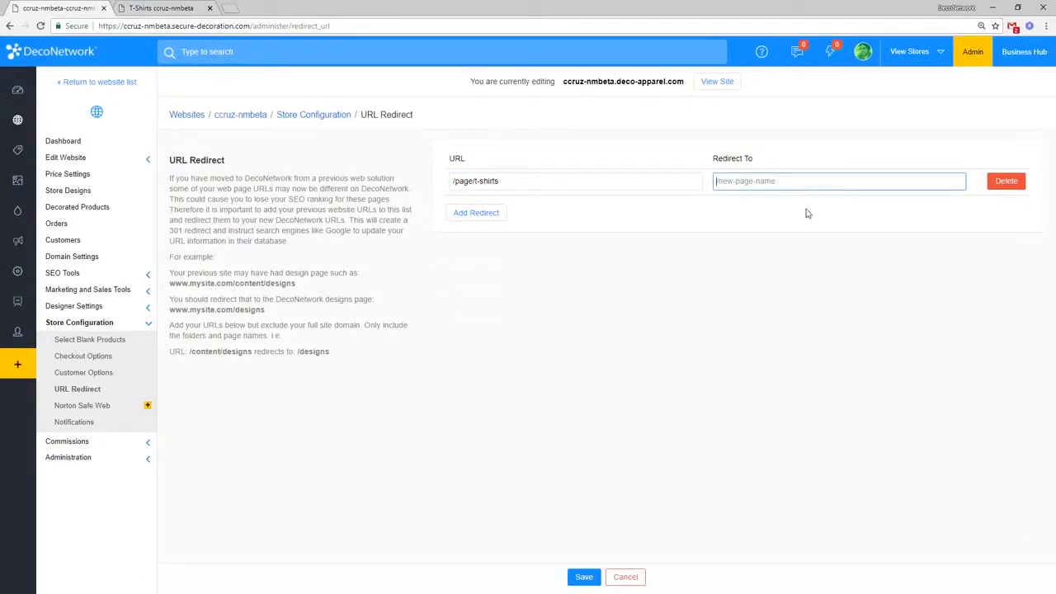
pyautogui.write('/page/fleece')
pyautogui.click(583, 577)
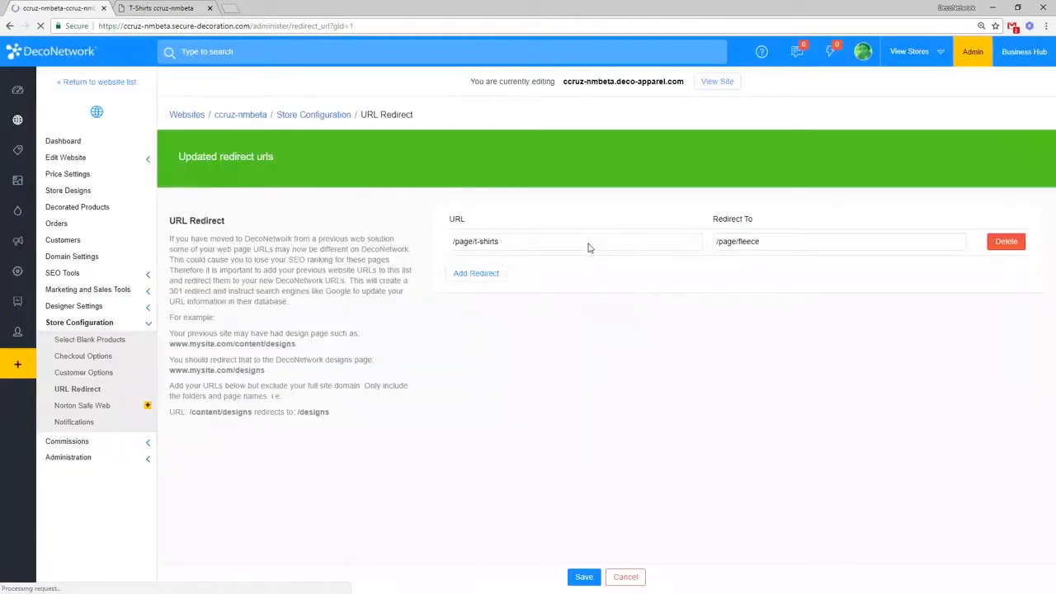
# Step: Reload the storefront T-Shirts page to test the /page/fleece redirect
pyautogui.click(164, 8)
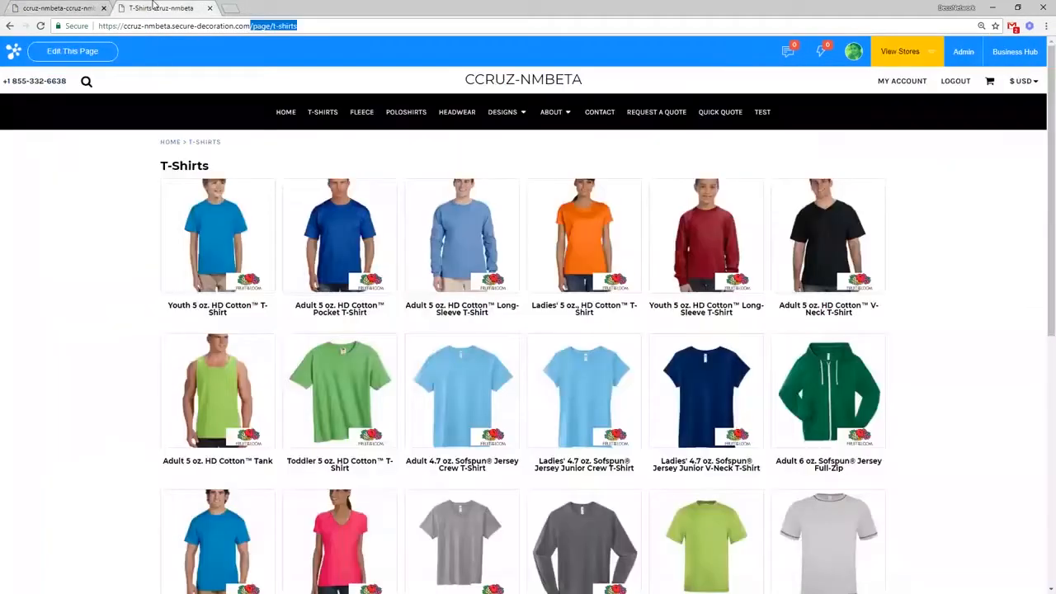
pyautogui.click(186, 26)
pyautogui.press('Return')
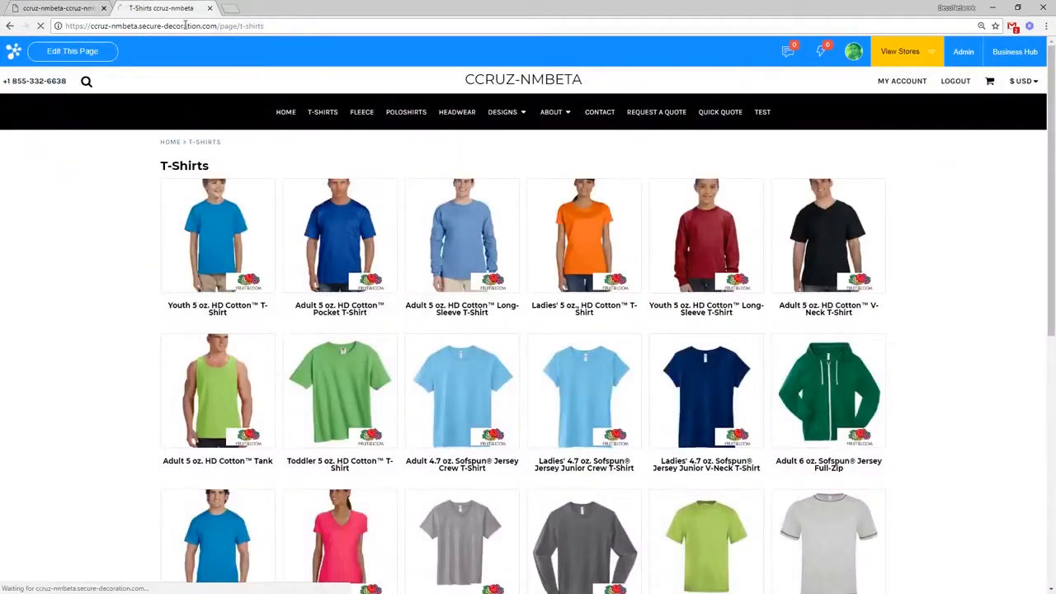
pyautogui.click(279, 26)
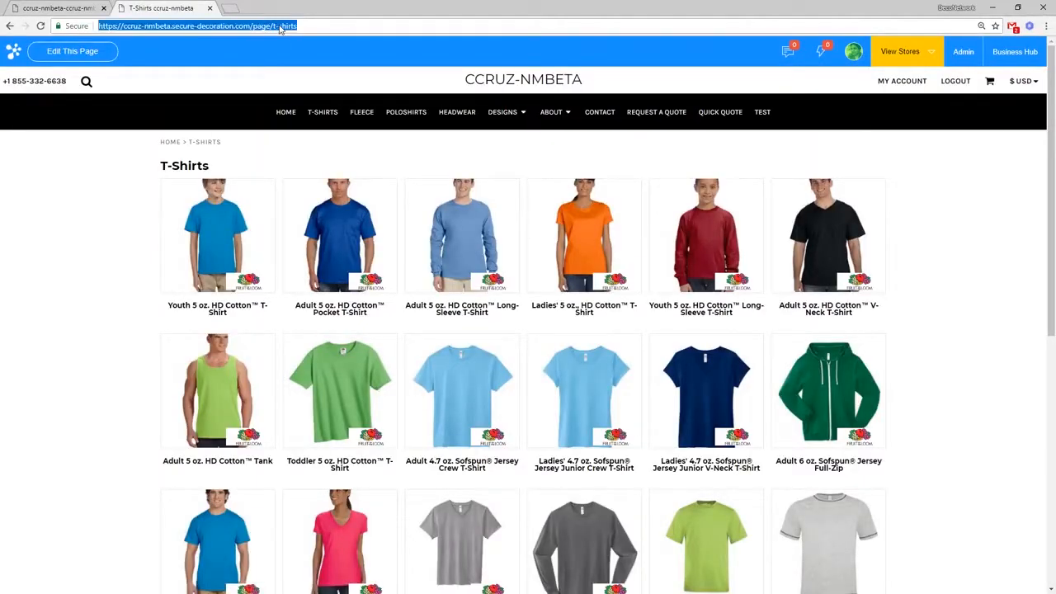
pyautogui.press('Return')
pyautogui.click(313, 26)
pyautogui.click(313, 26)
# Step: Change the redirect's old URL from /page/t-shirts to /page/sweaters and save it
pyautogui.click(82, 7)
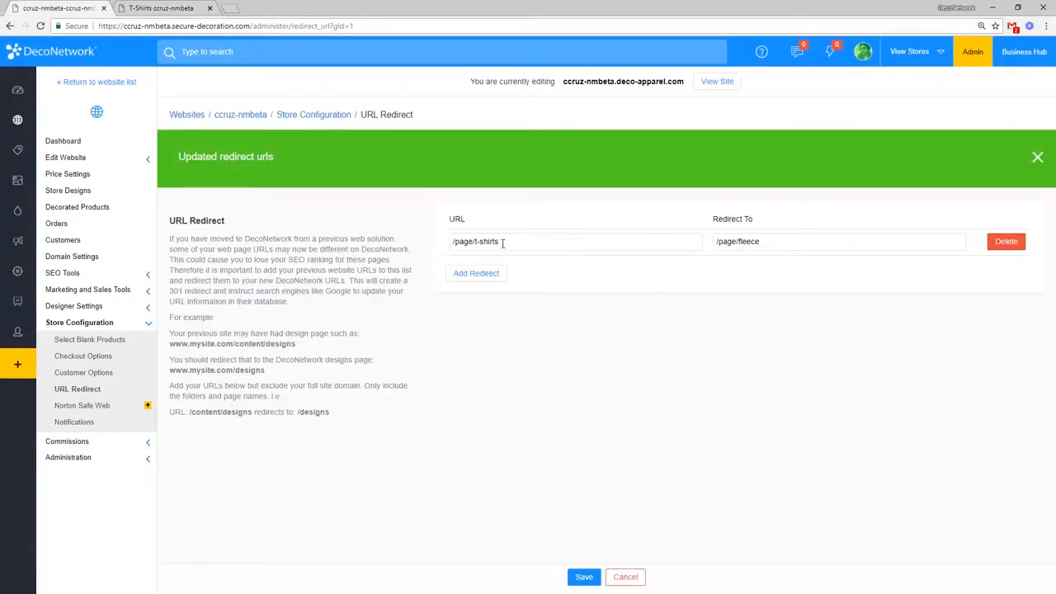
pyautogui.moveTo(494, 243); pyautogui.dragTo(426, 243)
pyautogui.moveTo(534, 246); pyautogui.dragTo(439, 245)
pyautogui.click(538, 243)
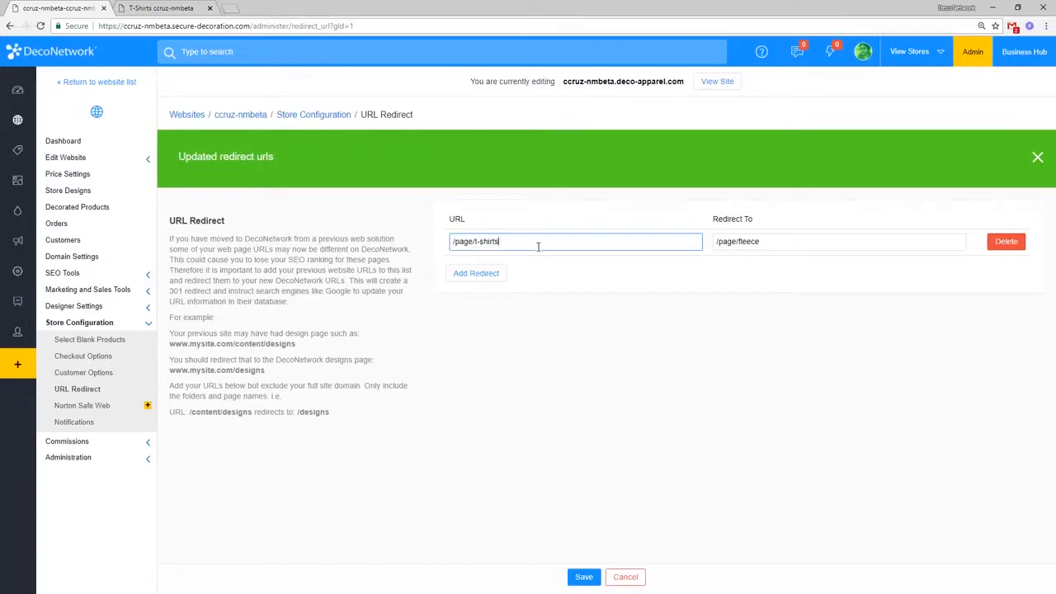
pyautogui.moveTo(474, 241); pyautogui.dragTo(575, 245)
pyautogui.press('BackSpace')
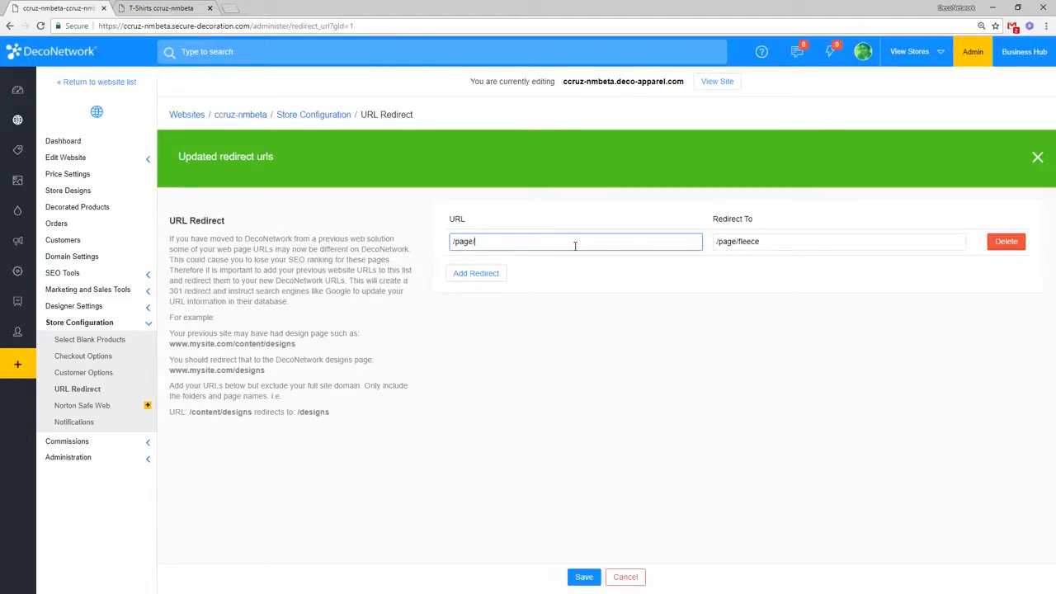
pyautogui.write('sweaters')
pyautogui.moveTo(518, 242); pyautogui.dragTo(428, 242)
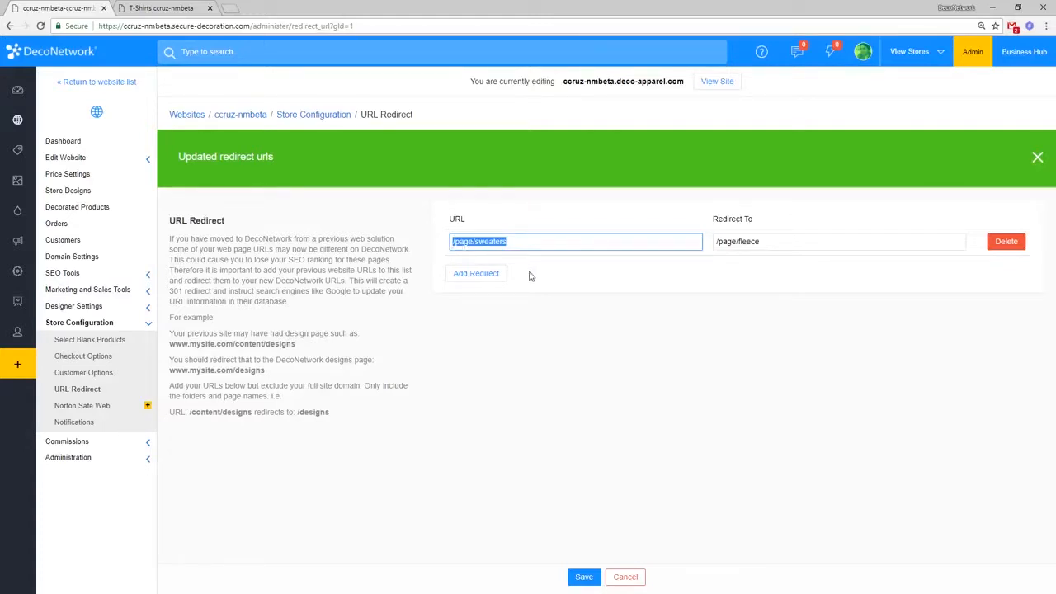
pyautogui.press('Tab')
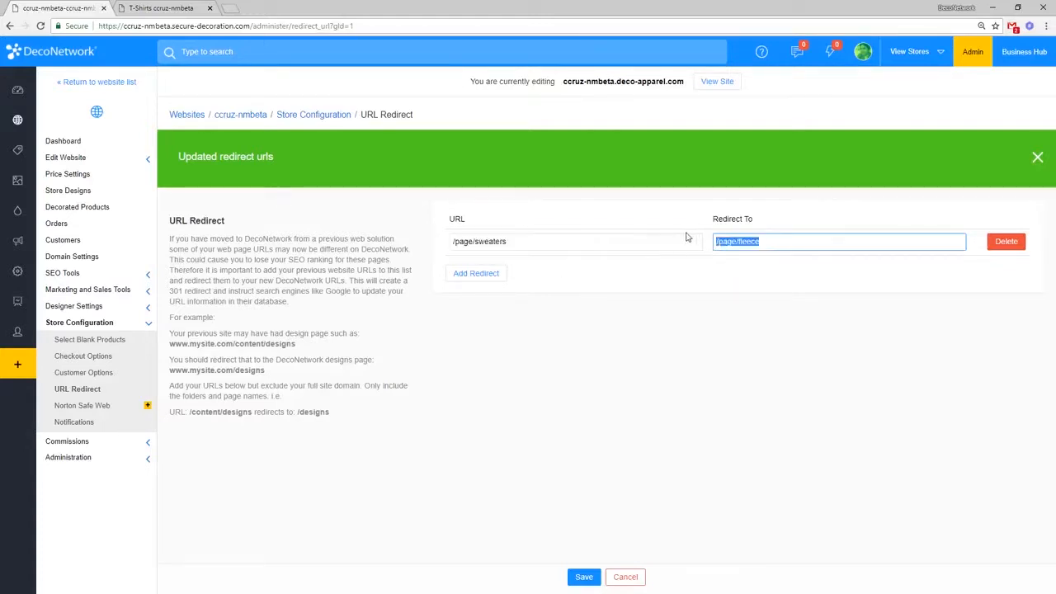
pyautogui.click(580, 577)
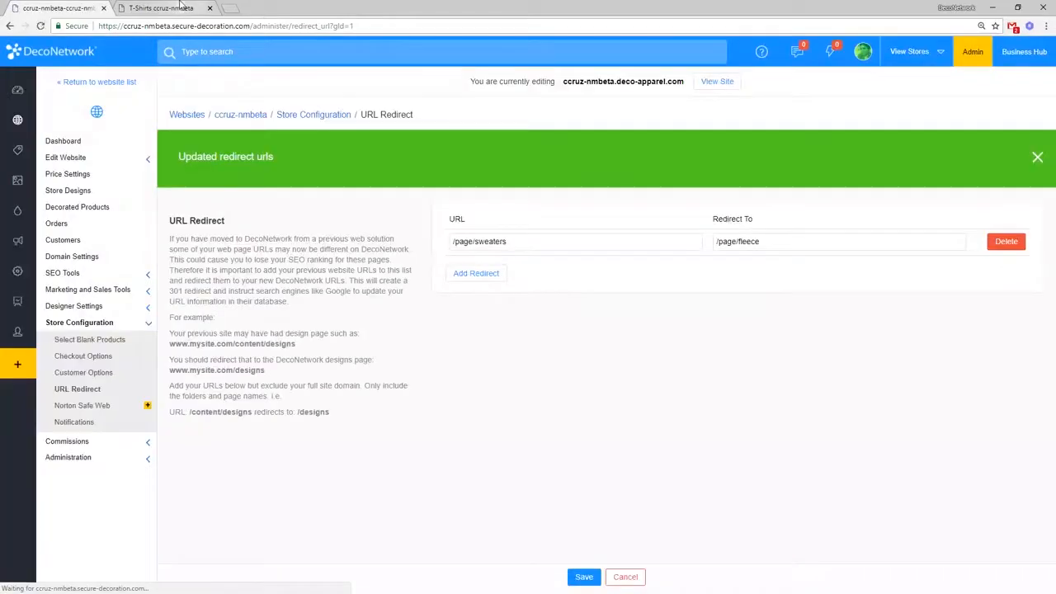
# Step: Load /page/sweaters on the storefront, verify it lands on Fleece, and return to URL Redirect settings
pyautogui.click(174, 9)
pyautogui.moveTo(273, 25); pyautogui.dragTo(297, 26)
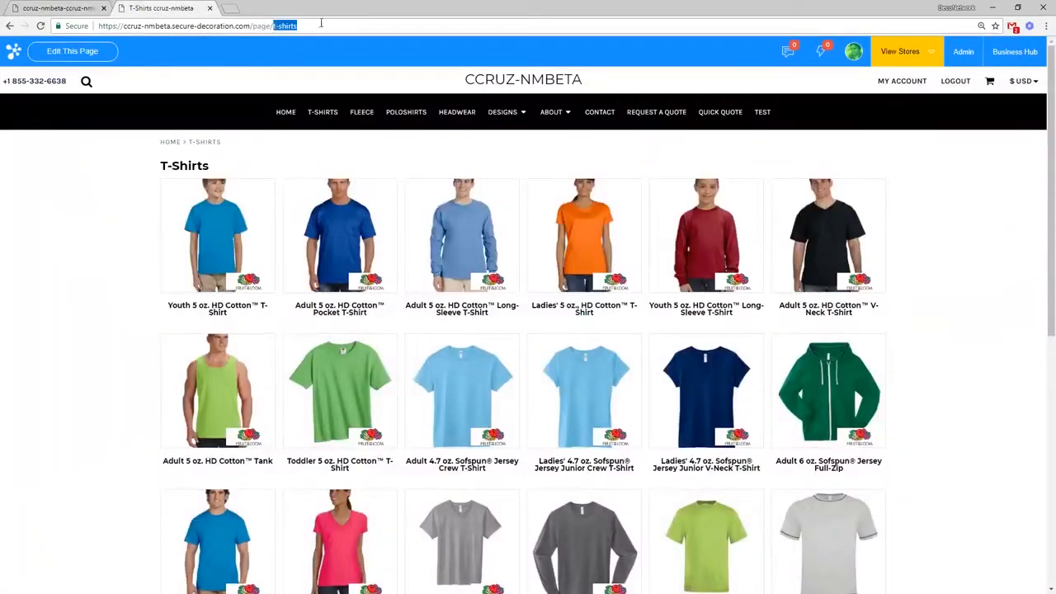
pyautogui.write('sweaters')
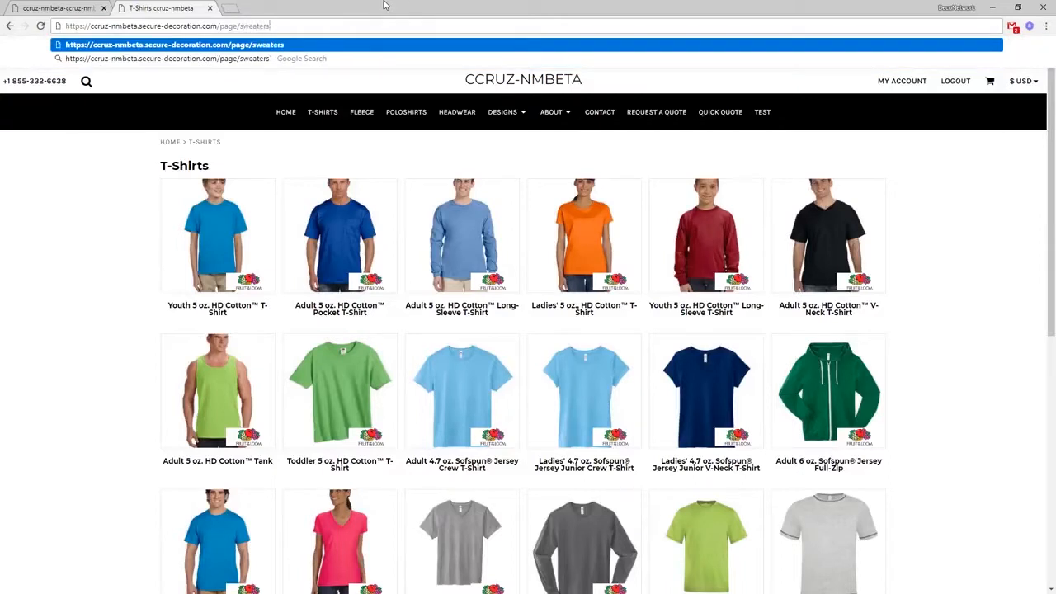
pyautogui.press('Return')
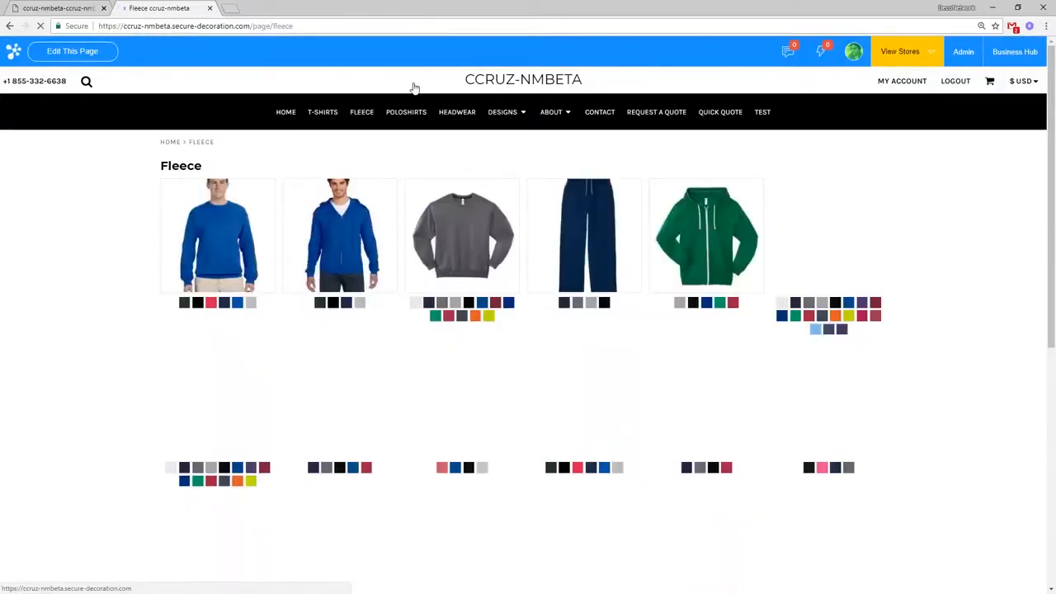
pyautogui.click(300, 25)
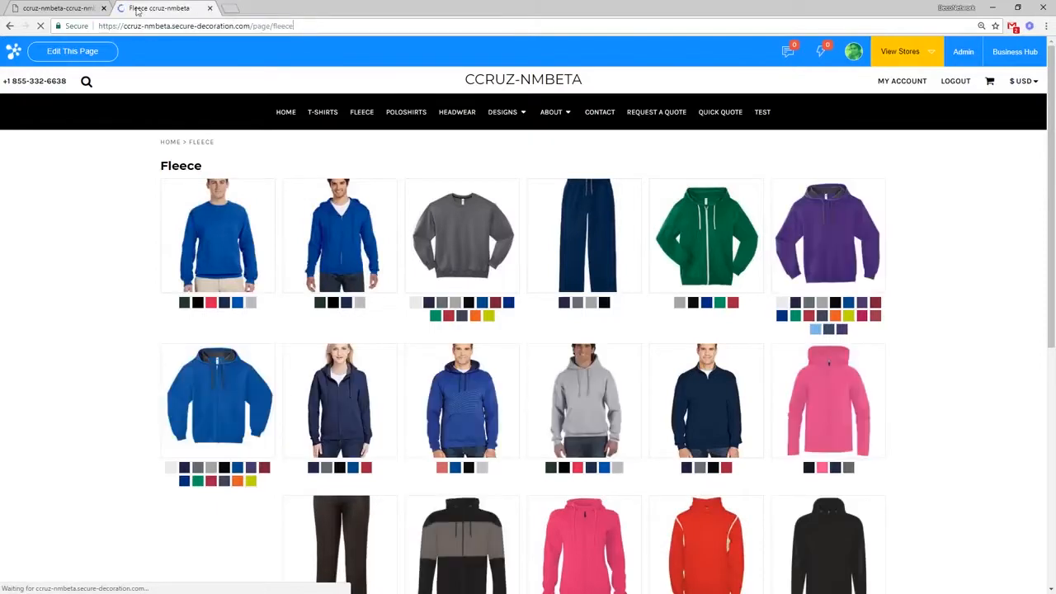
pyautogui.click(58, 8)
pyautogui.click(529, 244)
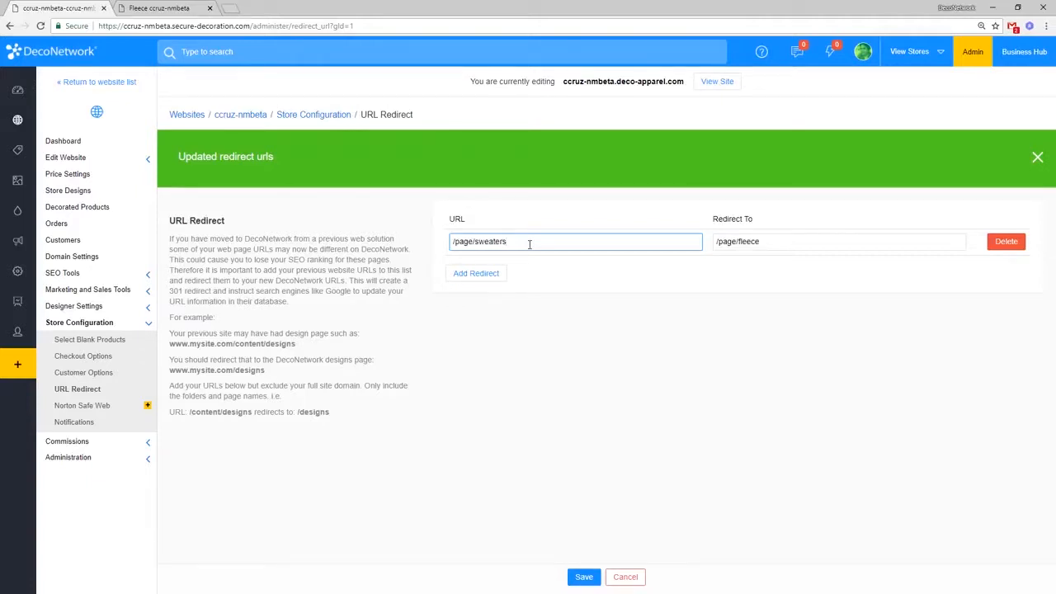
pyautogui.click(789, 242)
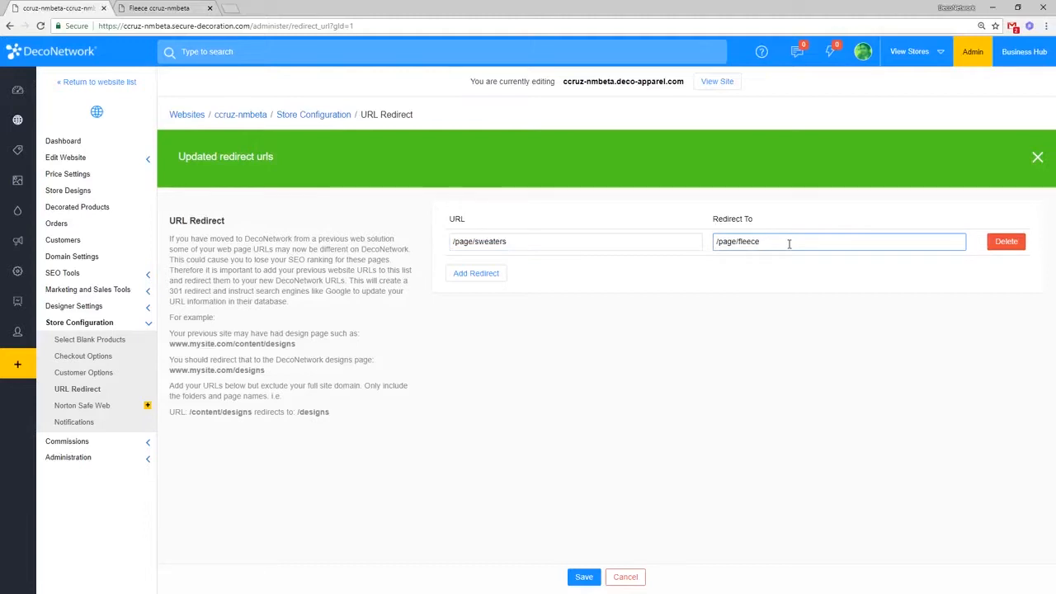
pyautogui.click(493, 276)
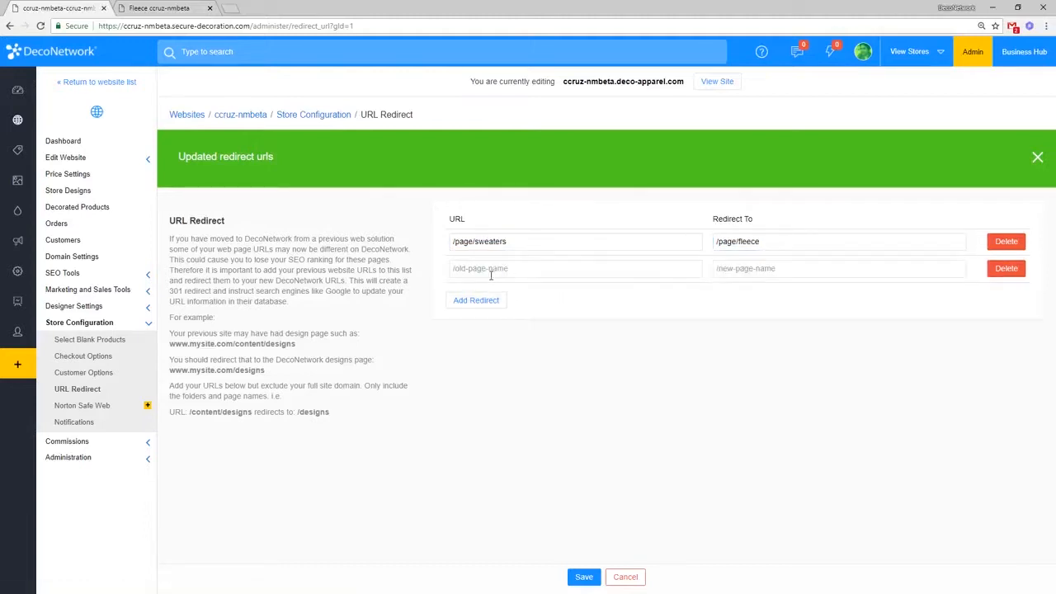
pyautogui.click(498, 271)
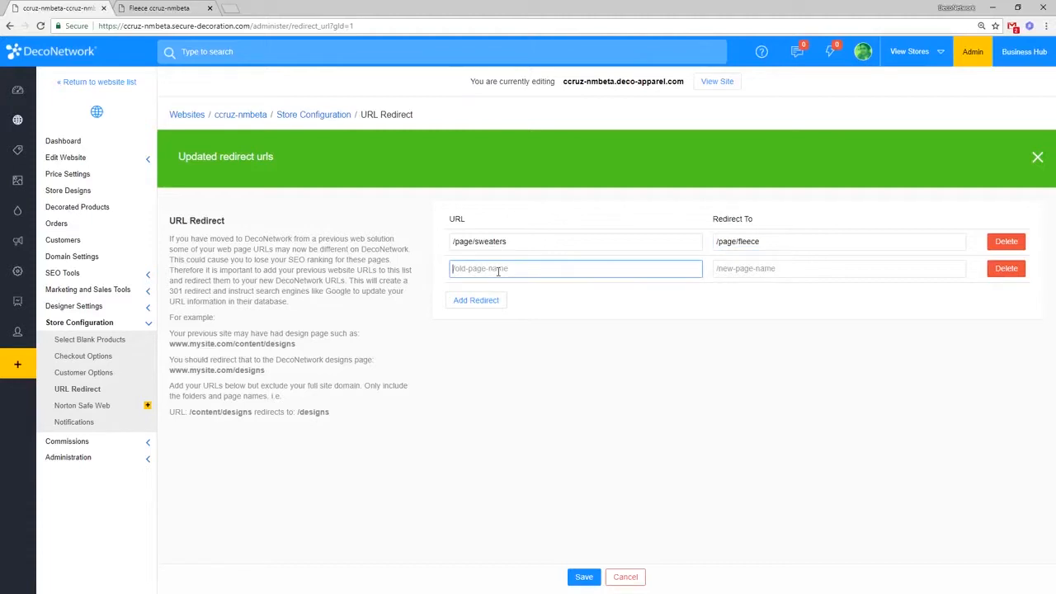
pyautogui.write('/page/contactus')
pyautogui.click(747, 268)
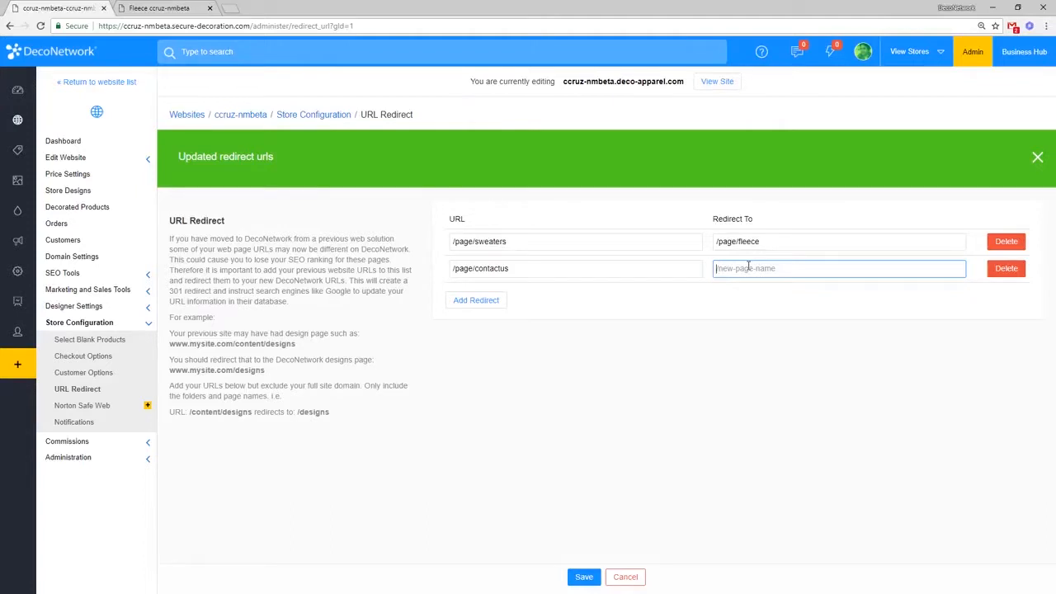
pyautogui.click(665, 267)
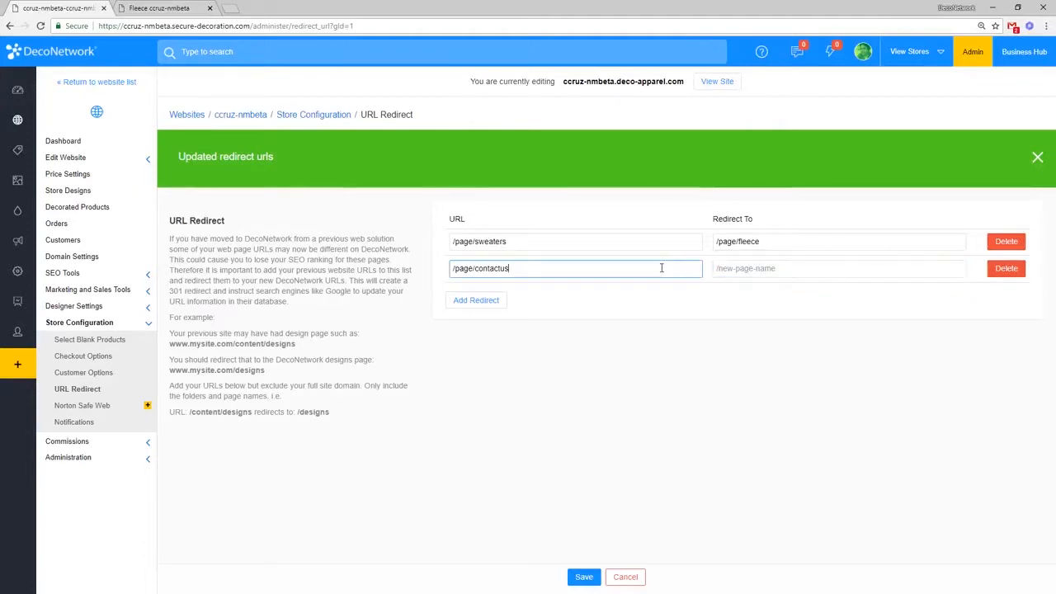
pyautogui.click(752, 272)
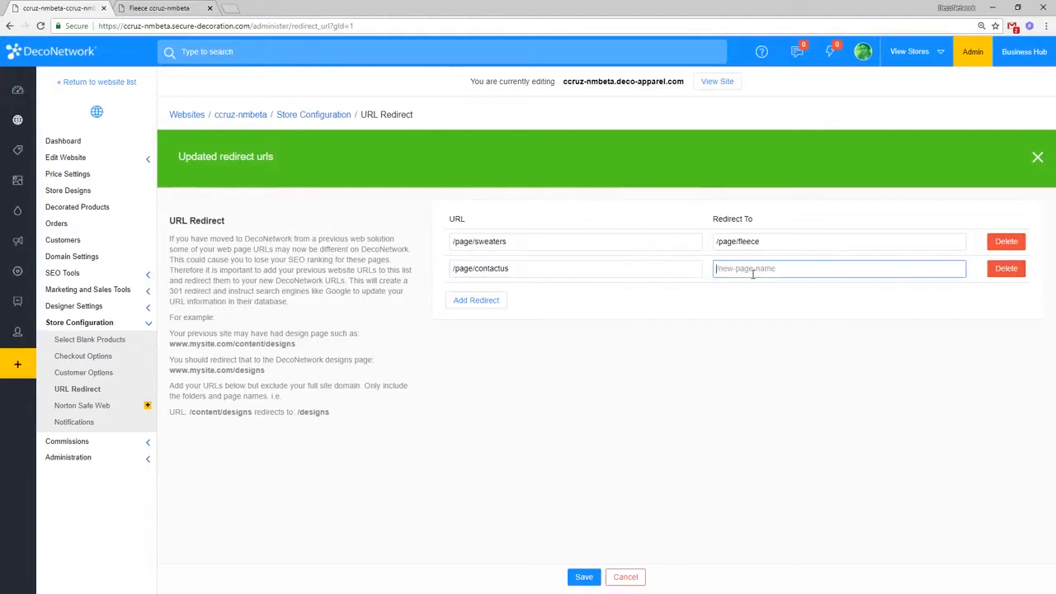
pyautogui.write('www.google.com')
pyautogui.click(583, 576)
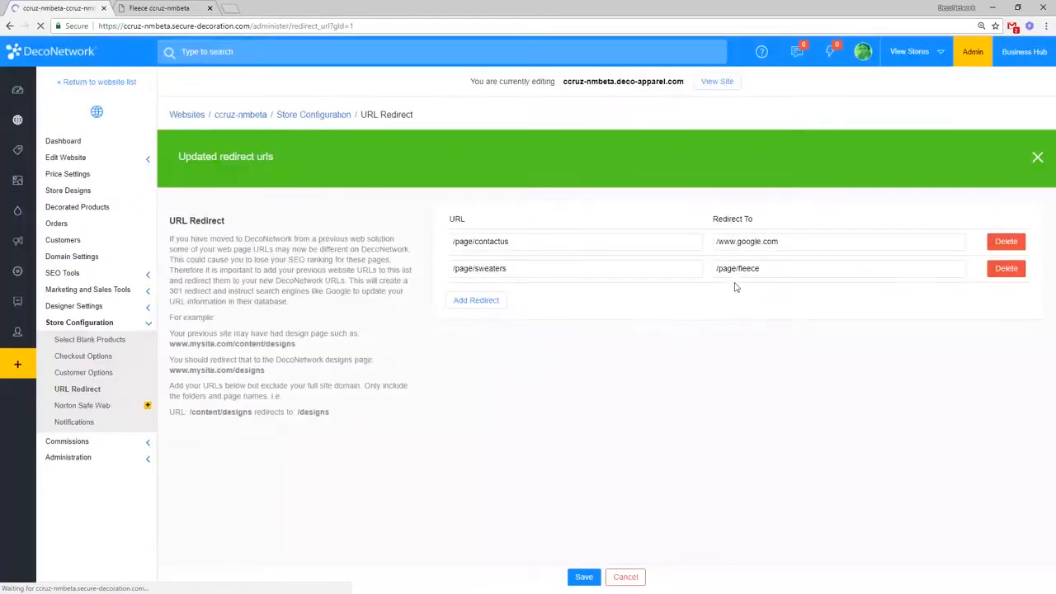
pyautogui.click(718, 241)
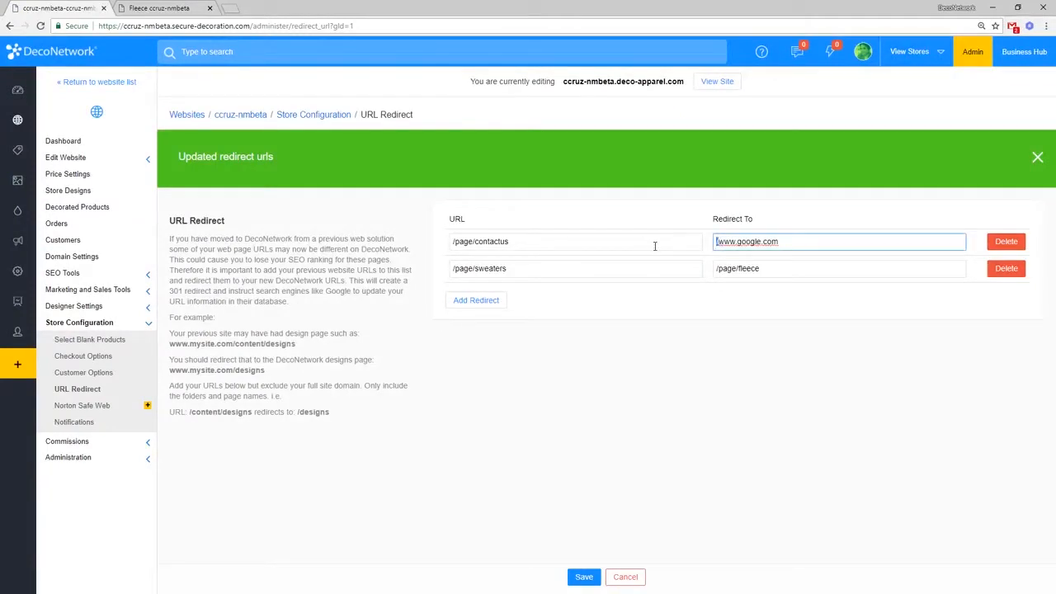
# Step: Copy /page/contactus and load it on the storefront in place of /page/fleece
pyautogui.moveTo(654, 245); pyautogui.dragTo(438, 250)
pyautogui.hotkey('ctrl', 'c')
pyautogui.click(174, 8)
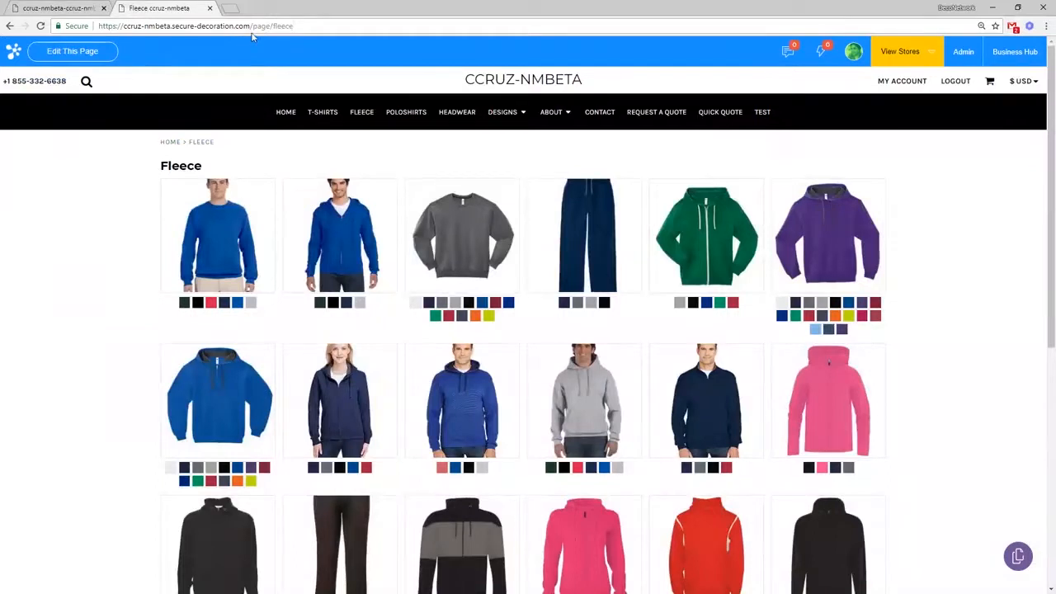
pyautogui.moveTo(250, 26); pyautogui.dragTo(294, 26)
pyautogui.hotkey('ctrl', 'v')
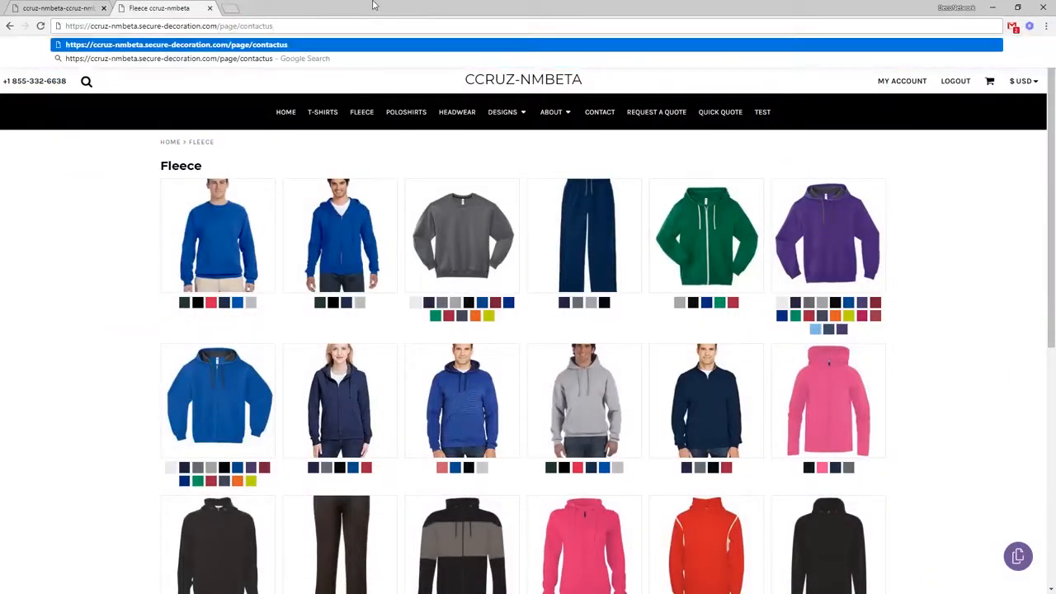
pyautogui.press('Return')
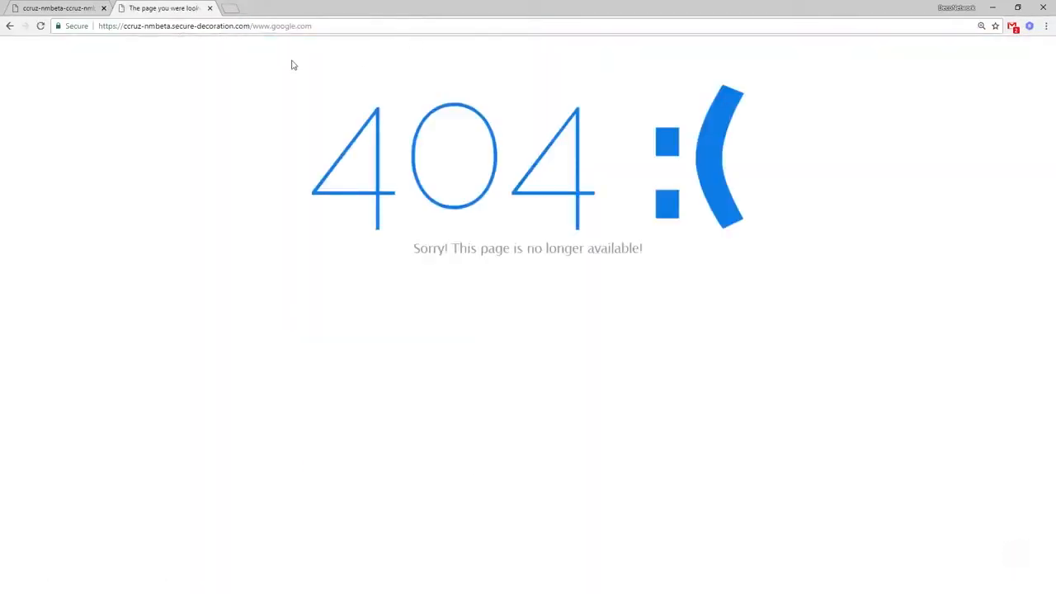
pyautogui.moveTo(251, 25); pyautogui.dragTo(324, 25)
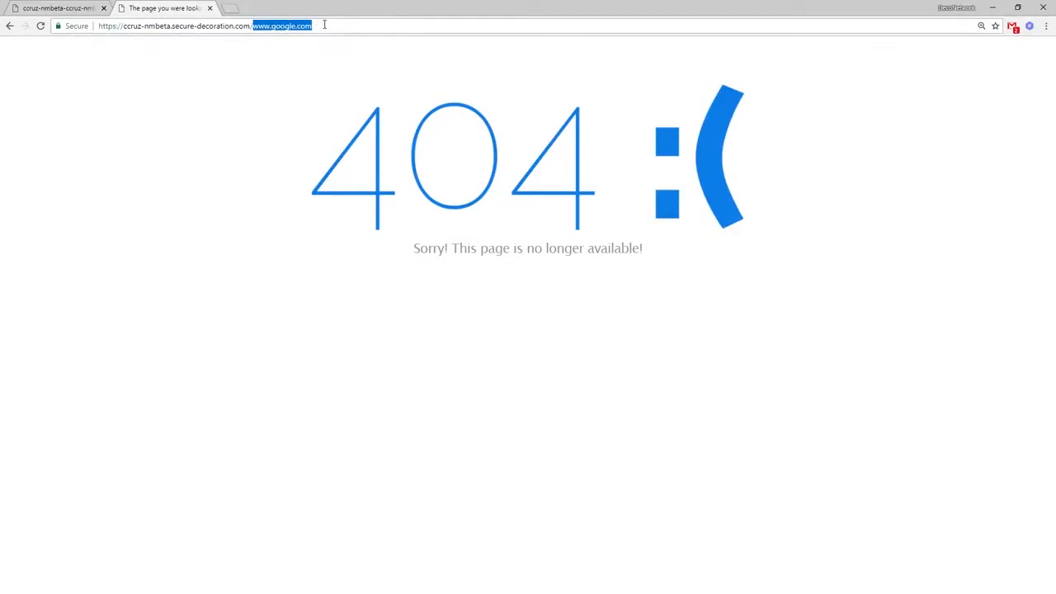
pyautogui.click(252, 26)
pyautogui.moveTo(255, 27); pyautogui.dragTo(325, 28)
pyautogui.click(252, 25)
pyautogui.moveTo(253, 25); pyautogui.dragTo(316, 26)
pyautogui.click(82, 8)
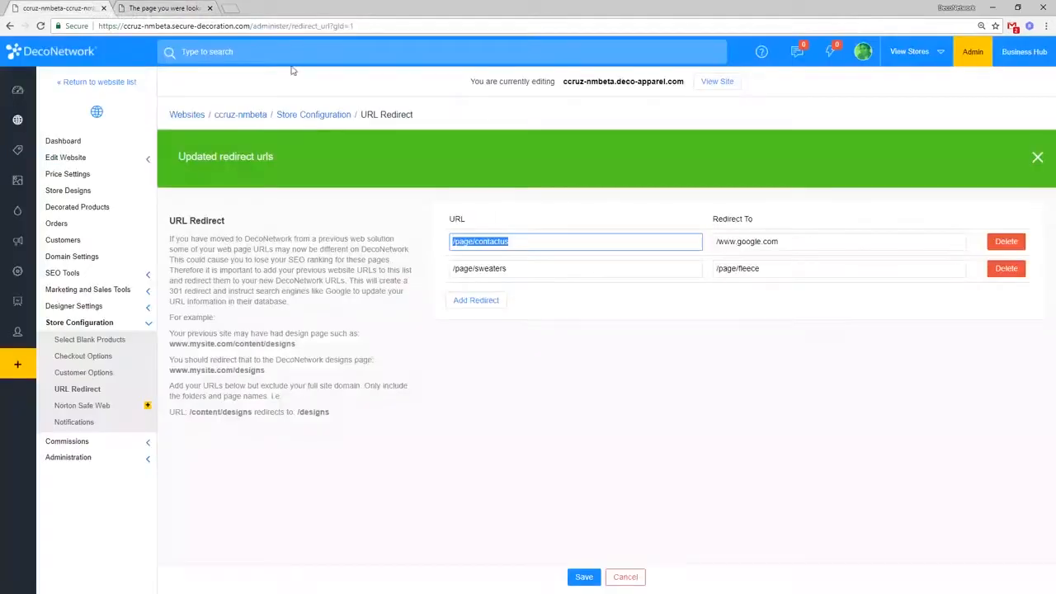
pyautogui.click(718, 241)
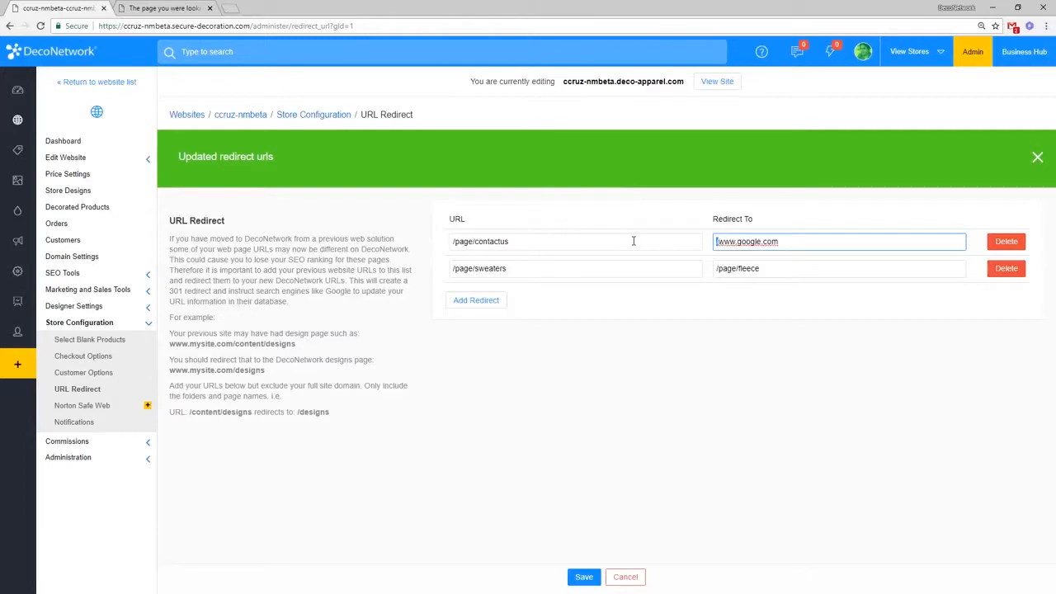
pyautogui.write('http')
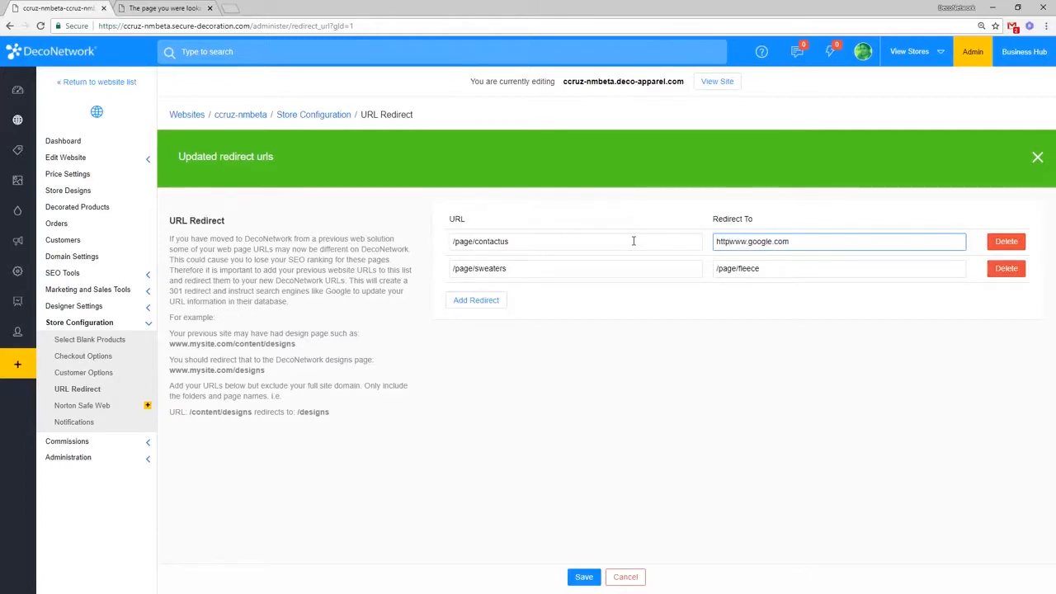
pyautogui.write('s://')
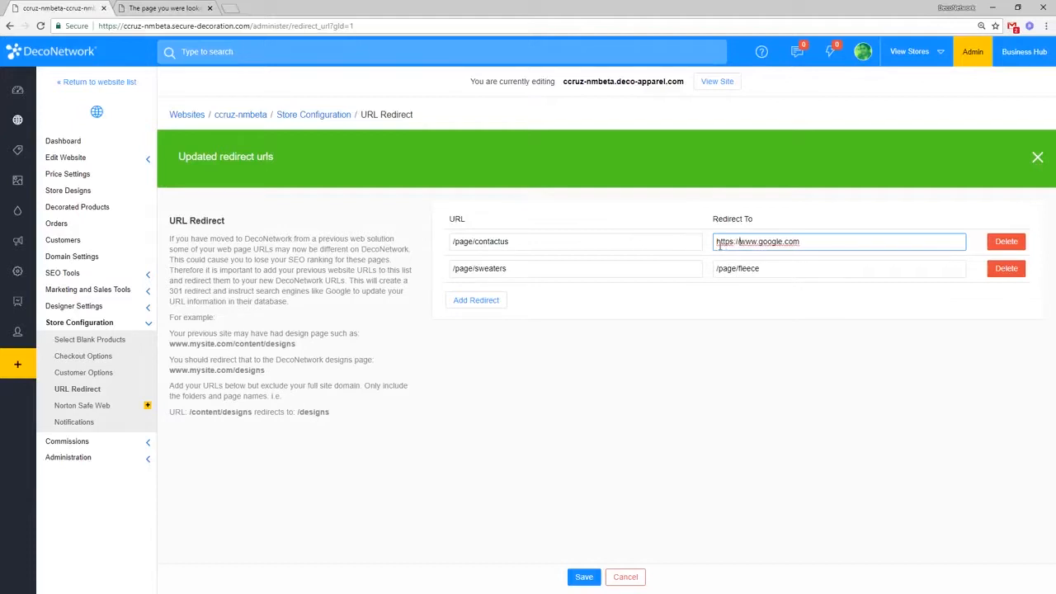
pyautogui.moveTo(716, 242); pyautogui.dragTo(740, 245)
pyautogui.click(817, 246)
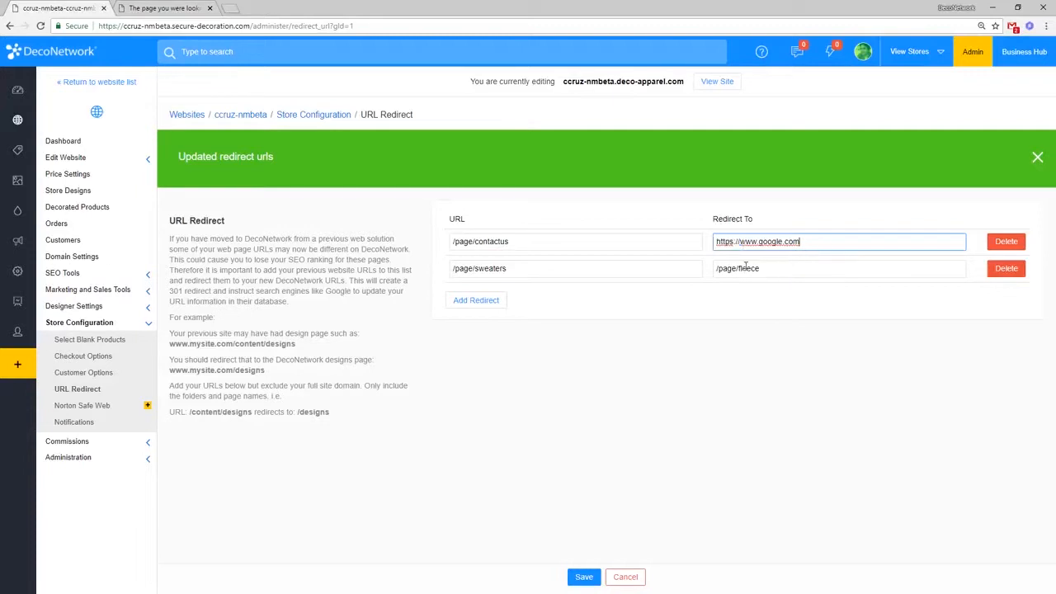
pyautogui.click(585, 577)
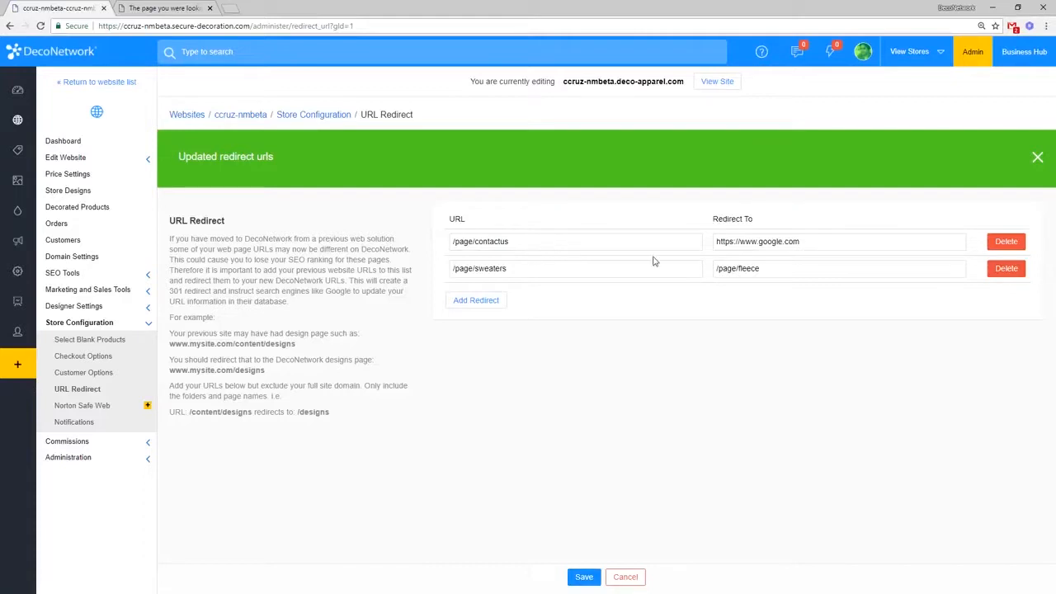
pyautogui.click(717, 244)
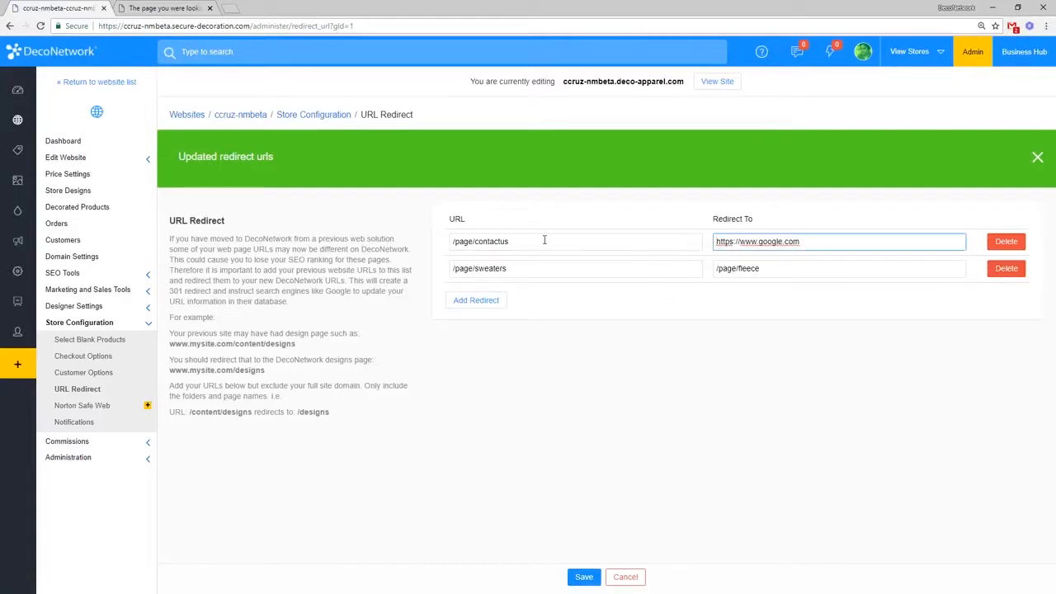
pyautogui.moveTo(545, 239); pyautogui.dragTo(391, 231)
# Step: Paste /page/contactus into the 404 tab's address, confirm Google loads, and return to URL Redirect settings
pyautogui.click(165, 8)
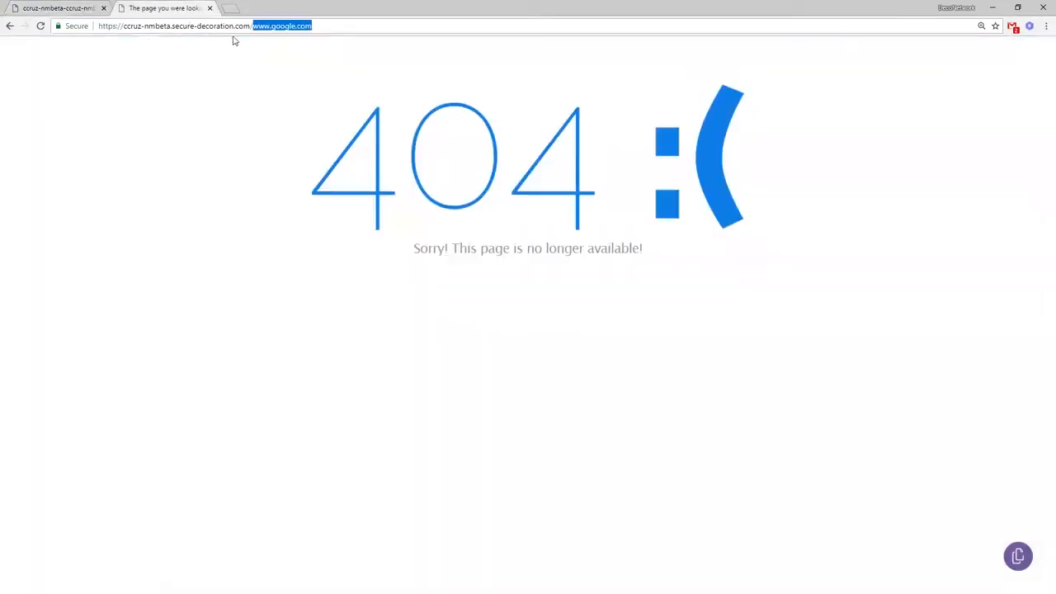
pyautogui.moveTo(245, 27); pyautogui.dragTo(419, 25)
pyautogui.hotkey('ctrl', 'v')
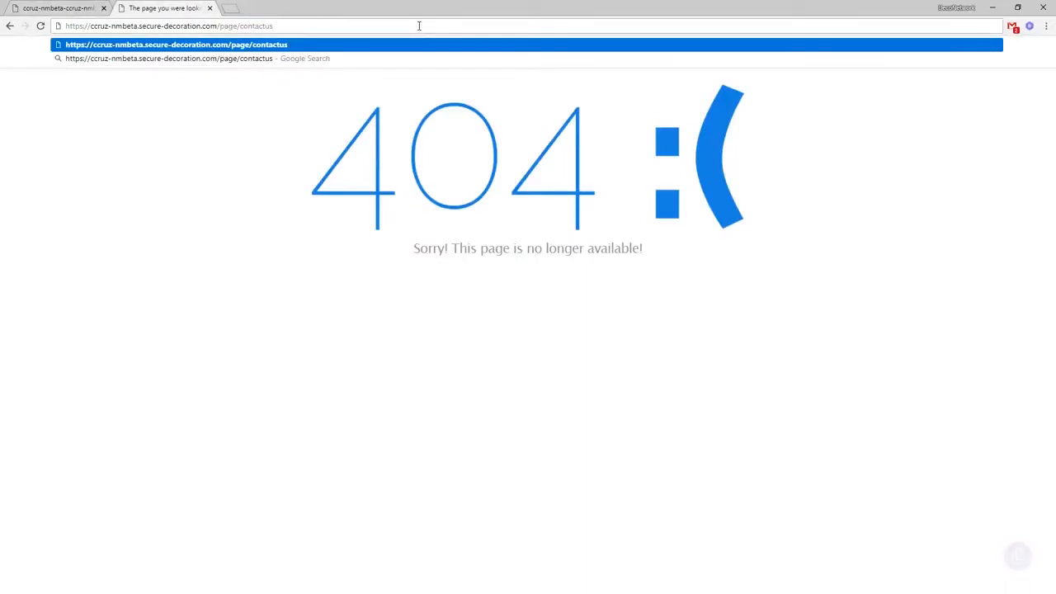
pyautogui.press('Return')
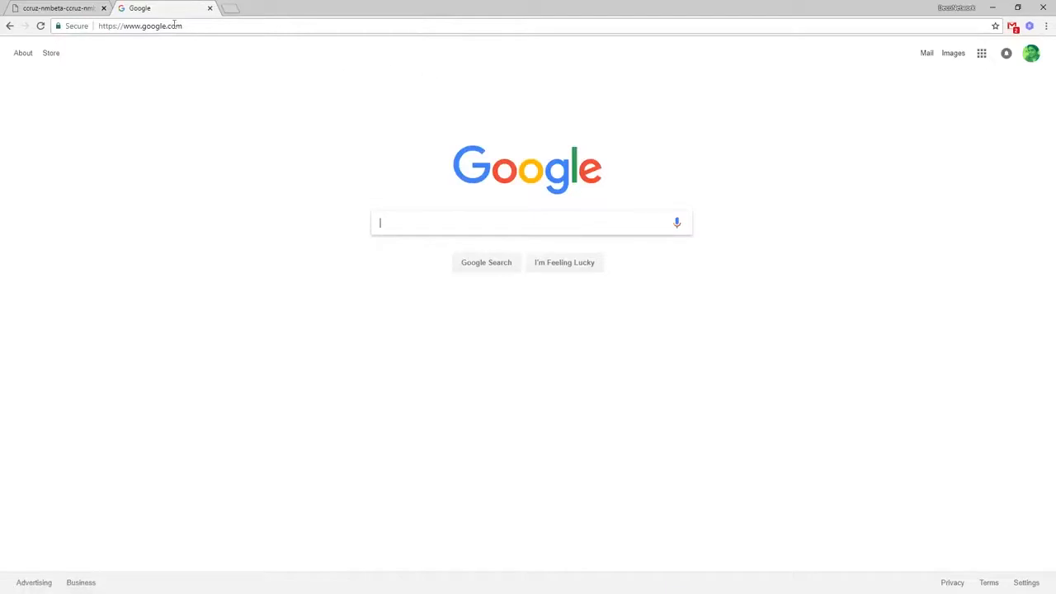
pyautogui.click(81, 7)
pyautogui.click(797, 244)
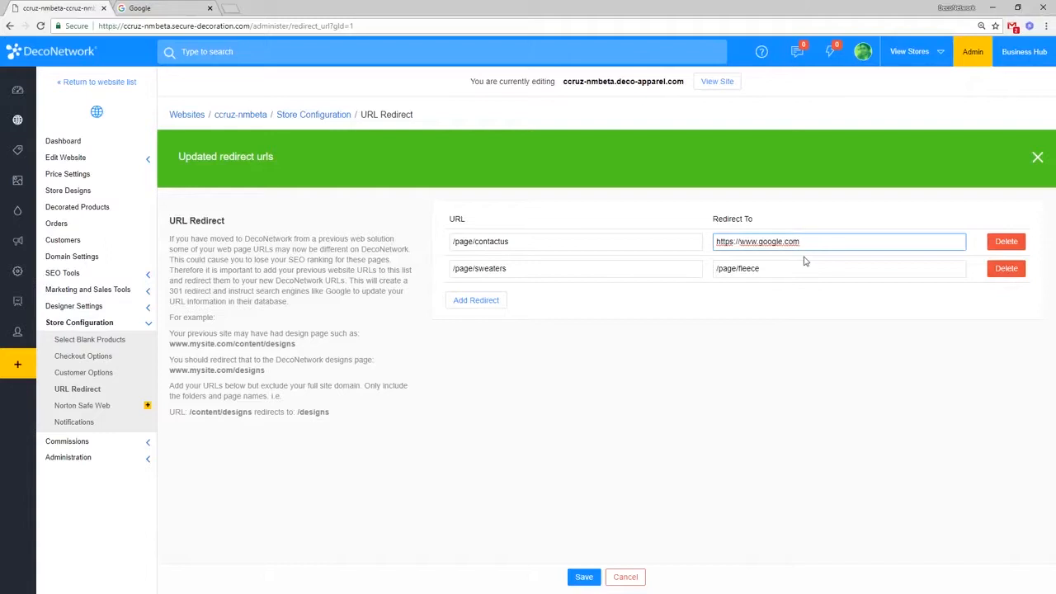
pyautogui.click(1038, 157)
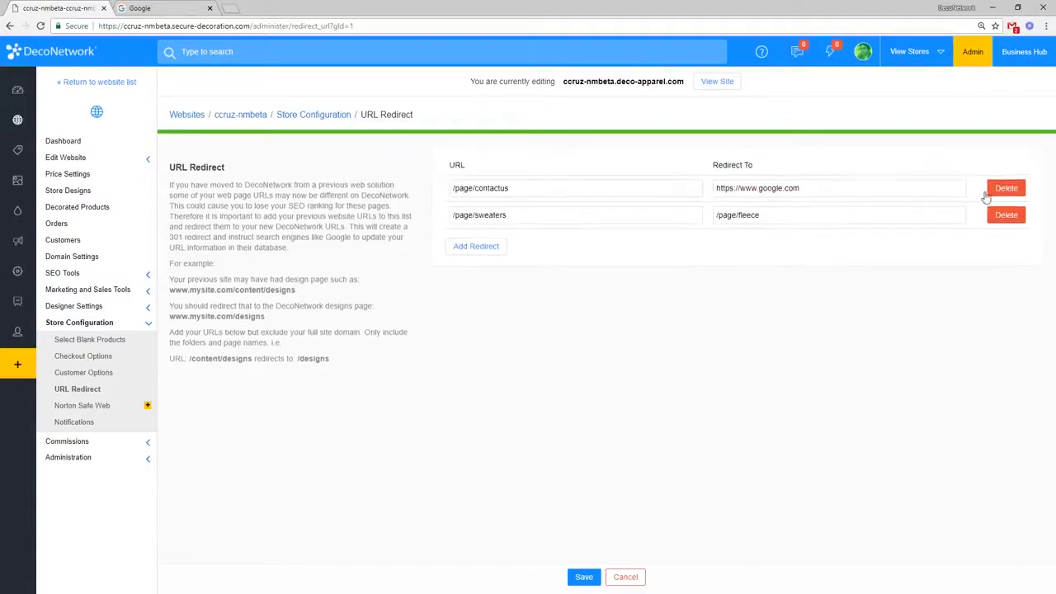
pyautogui.click(816, 208)
pyautogui.click(831, 182)
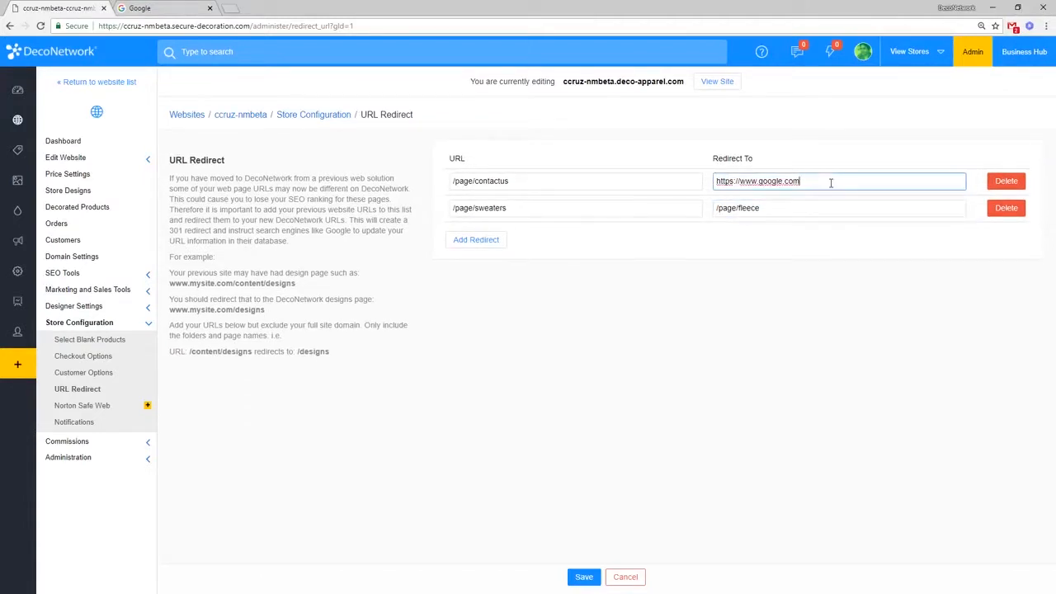
pyautogui.moveTo(740, 181); pyautogui.dragTo(673, 178)
pyautogui.click(715, 182)
pyautogui.click(651, 274)
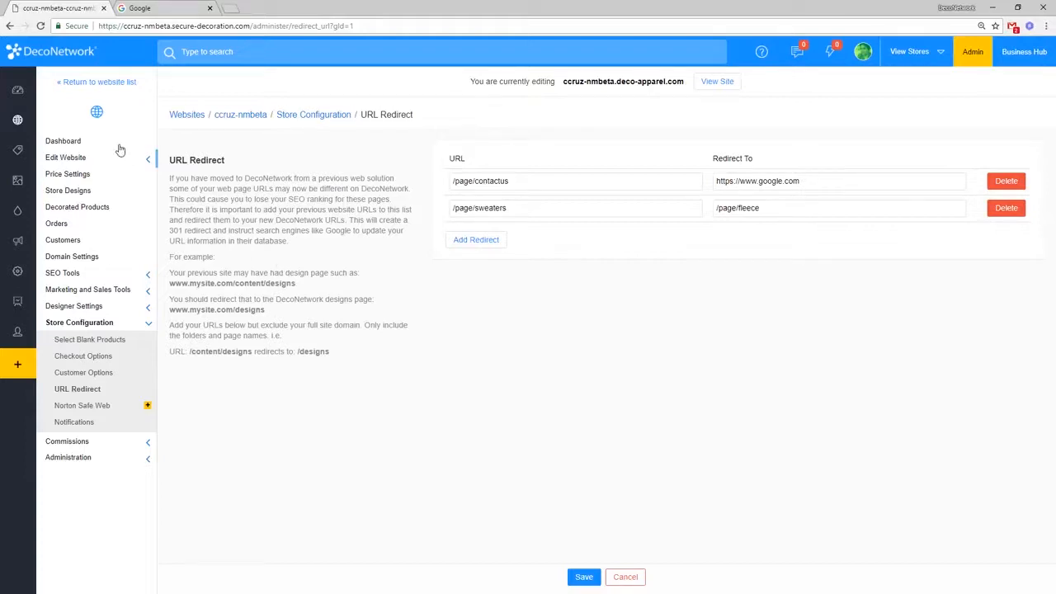
pyautogui.click(24, 122)
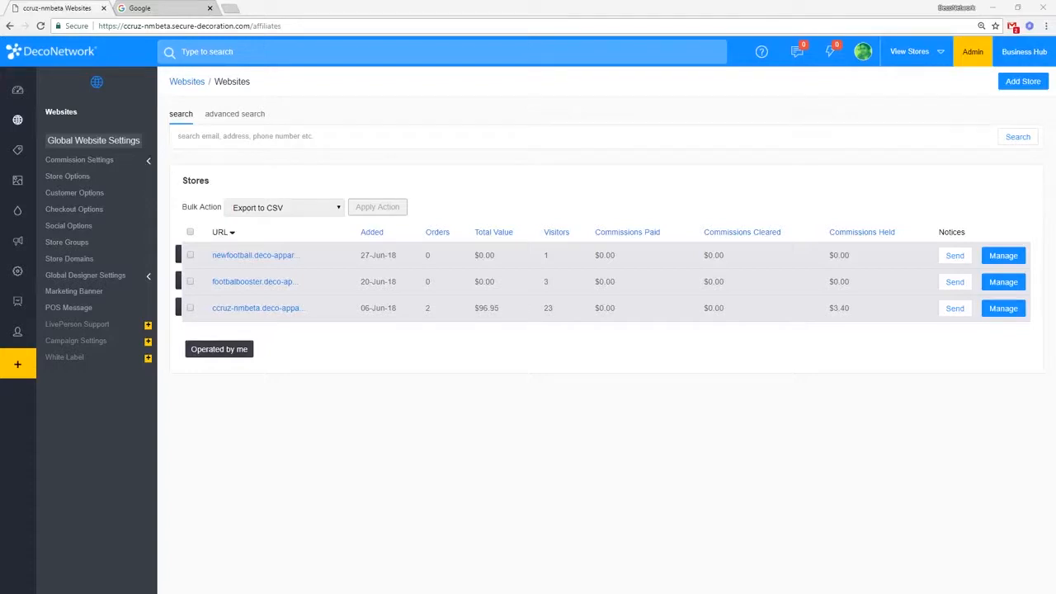
pyautogui.click(774, 205)
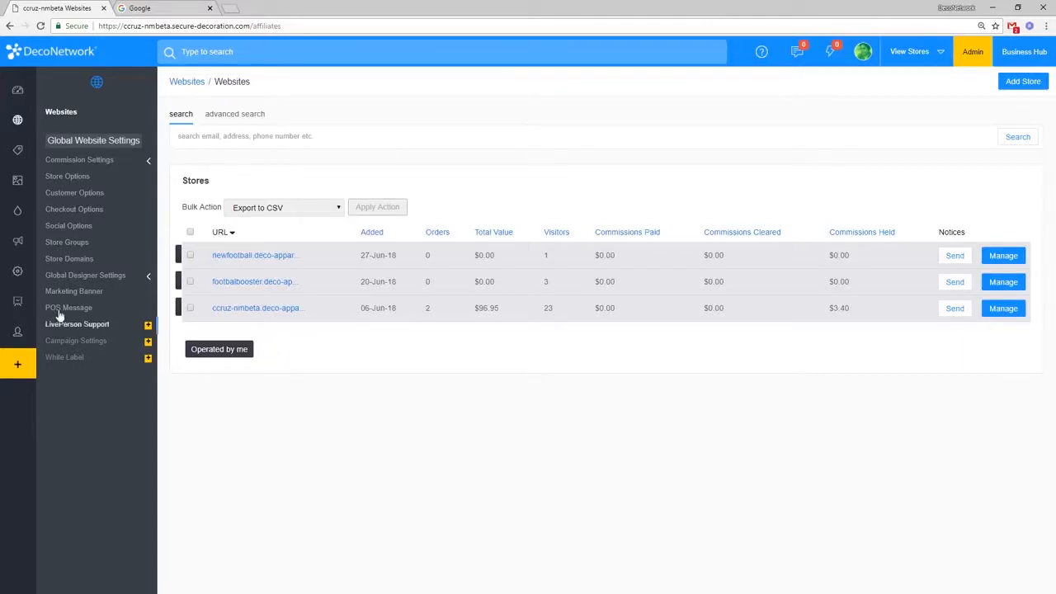
pyautogui.moveTo(26, 282)
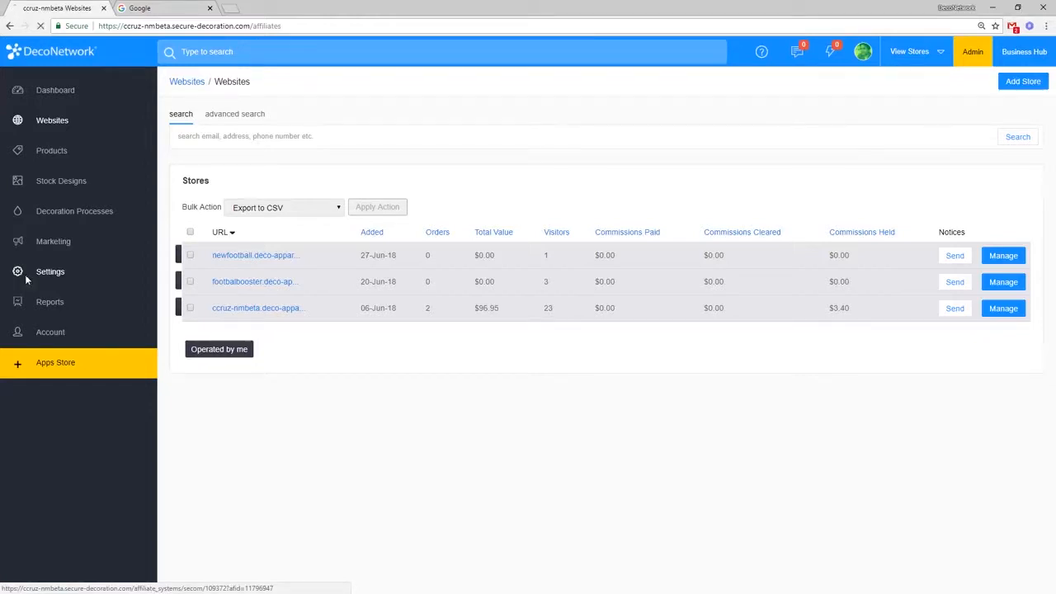
# Step: Enable the free Customer fields add-on from Settings > Customer Settings > Customer Fields
pyautogui.click(26, 280)
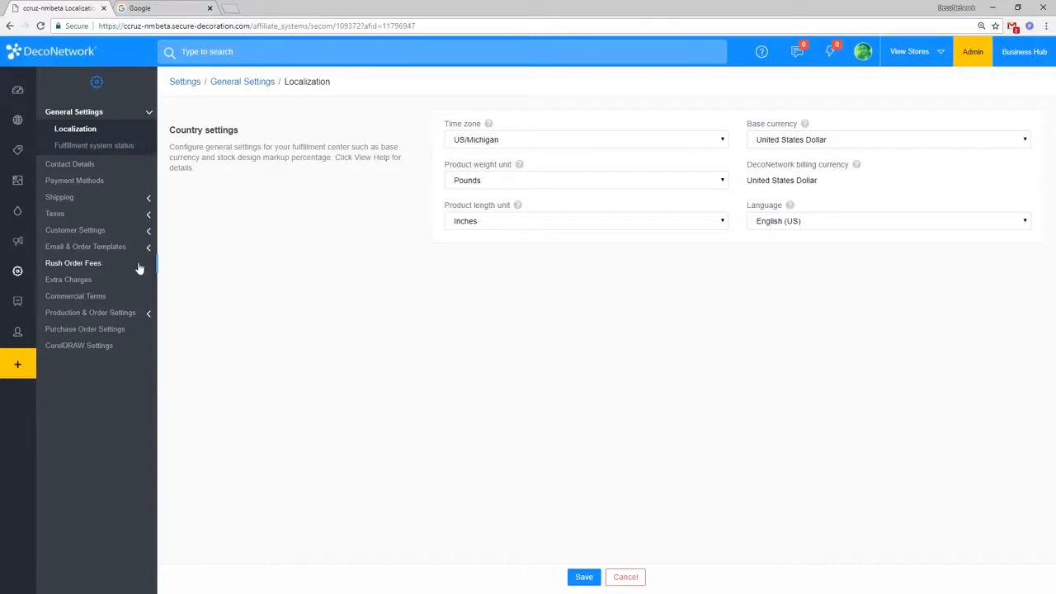
pyautogui.click(108, 233)
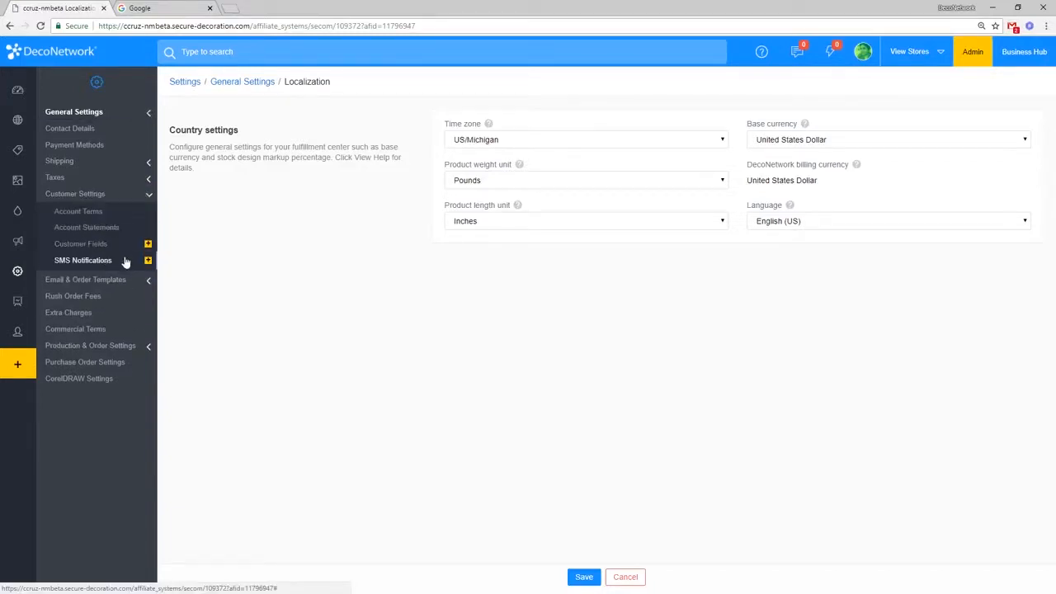
pyautogui.click(118, 248)
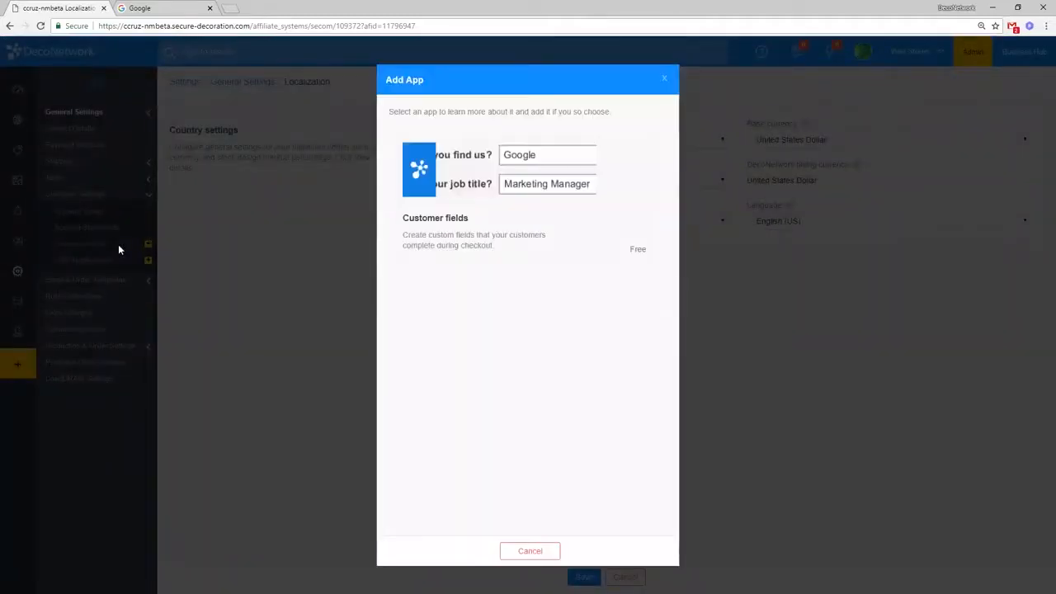
pyautogui.click(474, 228)
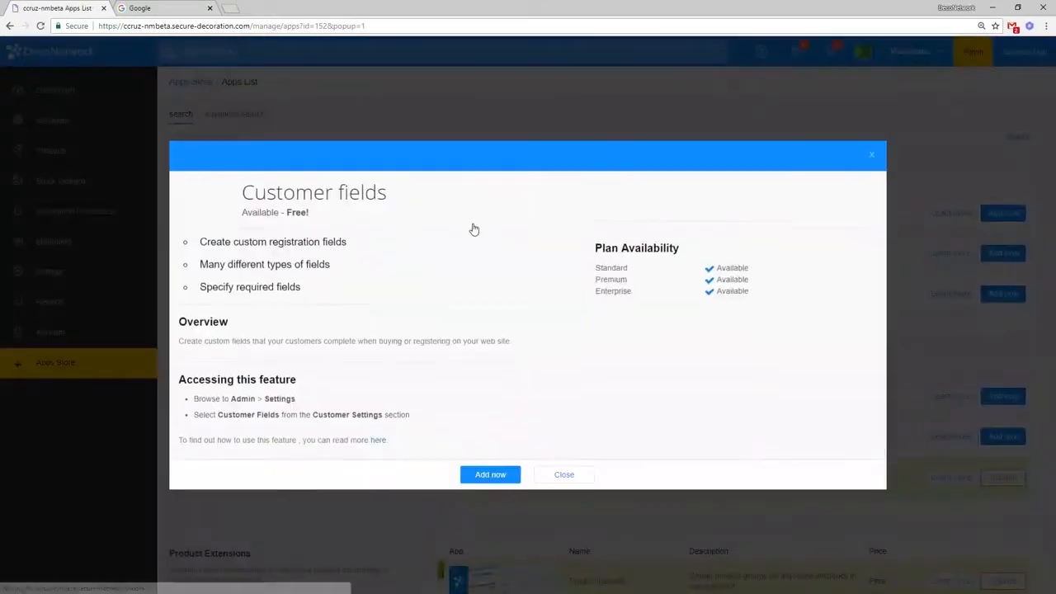
pyautogui.click(485, 478)
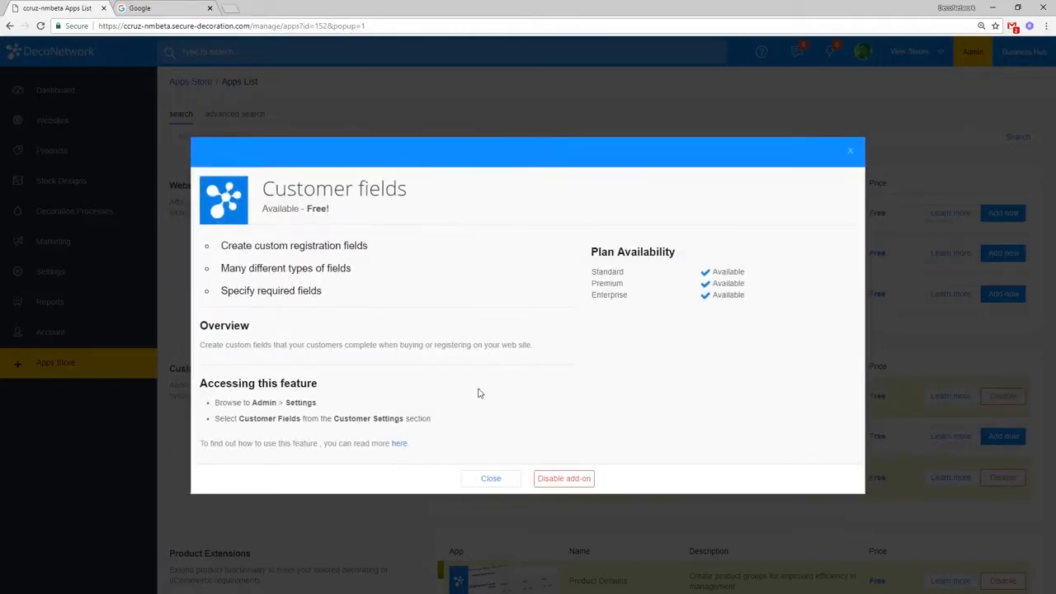
pyautogui.click(499, 478)
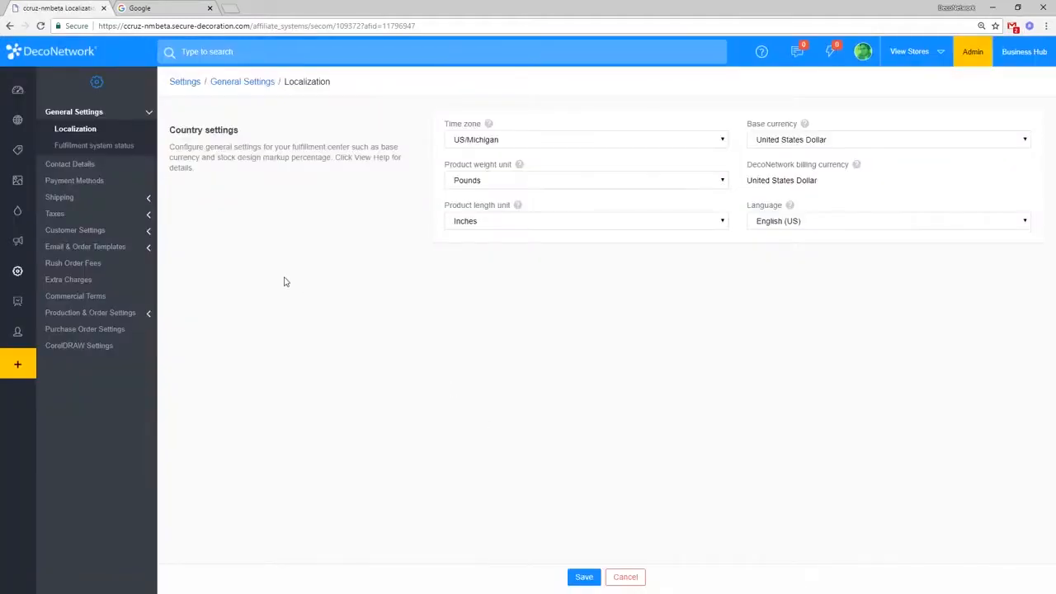
pyautogui.click(138, 233)
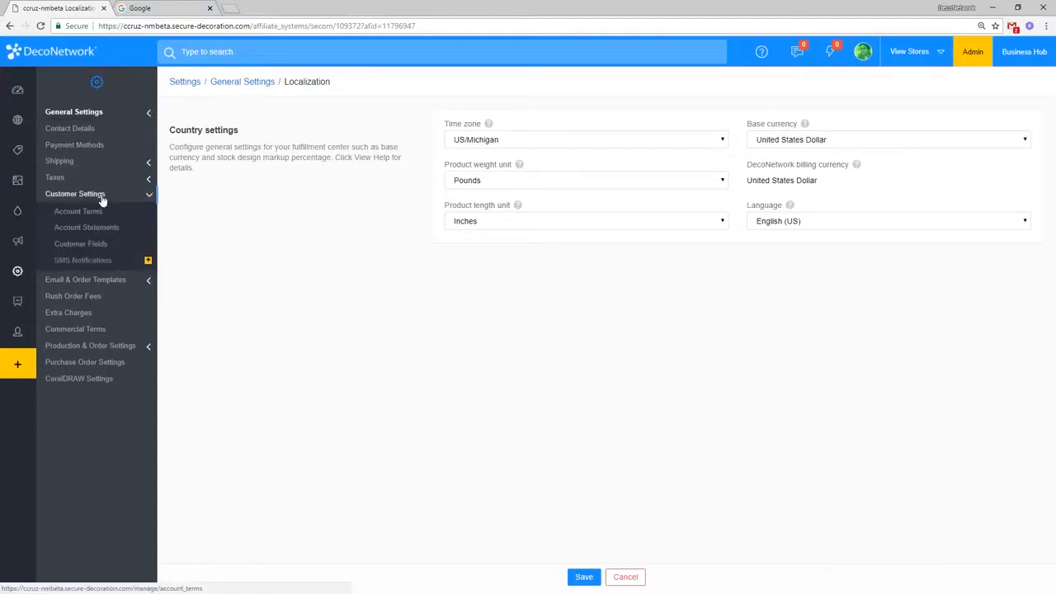
# Step: Untick All Stores for Salutation, Company, Agree to Terms & Conditions and Agree to refund policy
pyautogui.click(81, 244)
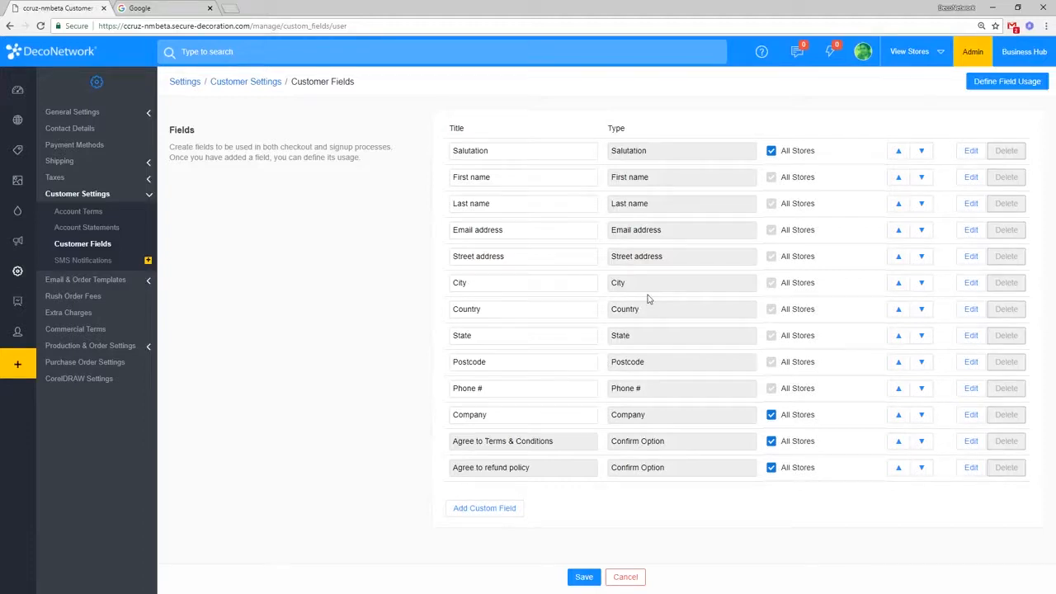
pyautogui.click(769, 155)
pyautogui.click(770, 414)
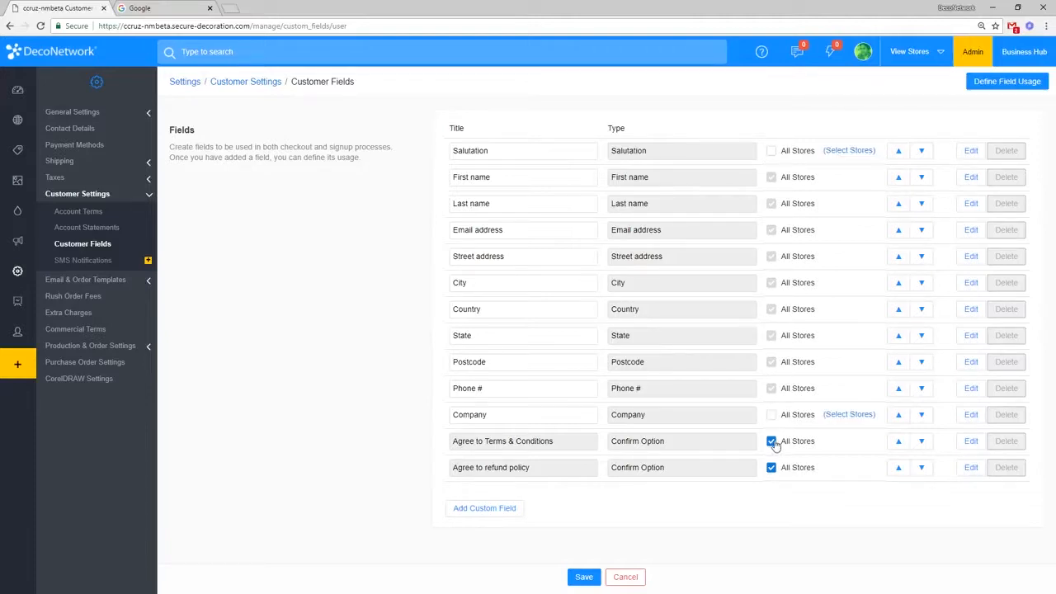
pyautogui.click(771, 440)
pyautogui.click(770, 470)
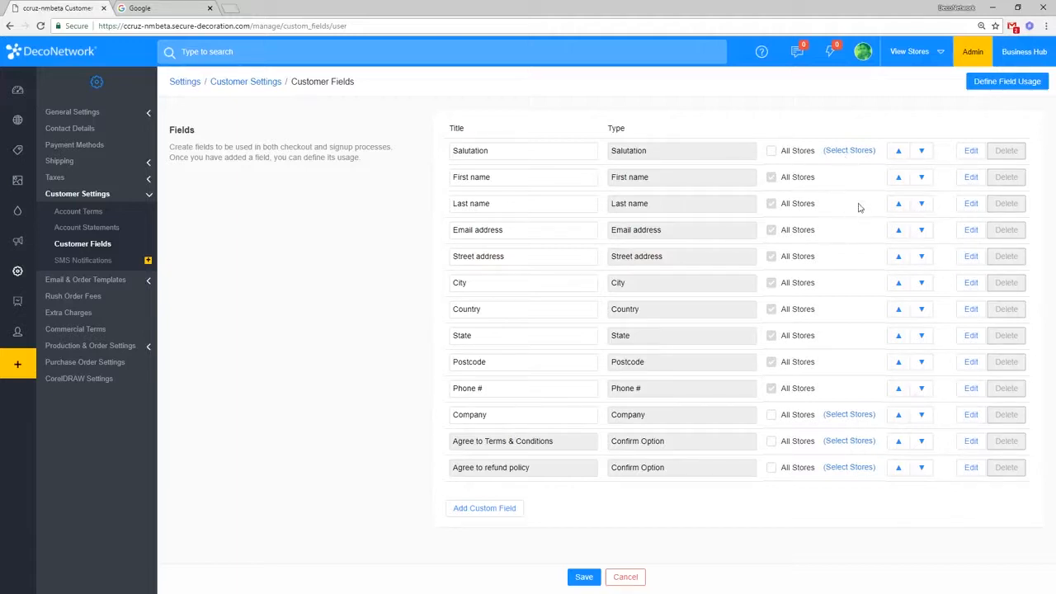
# Step: Open the Define Field Usage grid and highlight the list of field names
pyautogui.click(1001, 88)
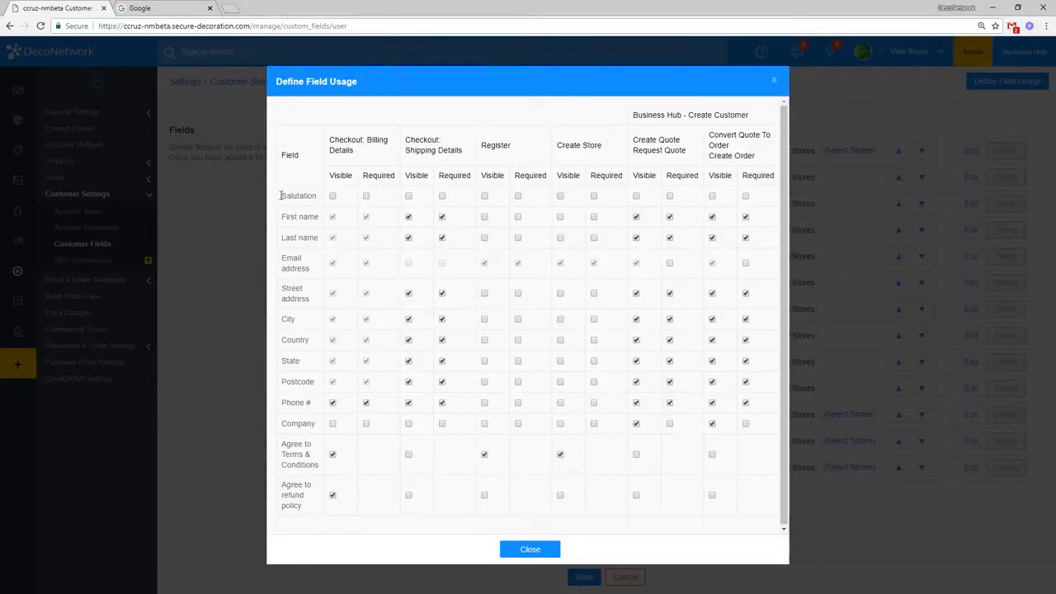
pyautogui.moveTo(280, 195); pyautogui.dragTo(327, 501)
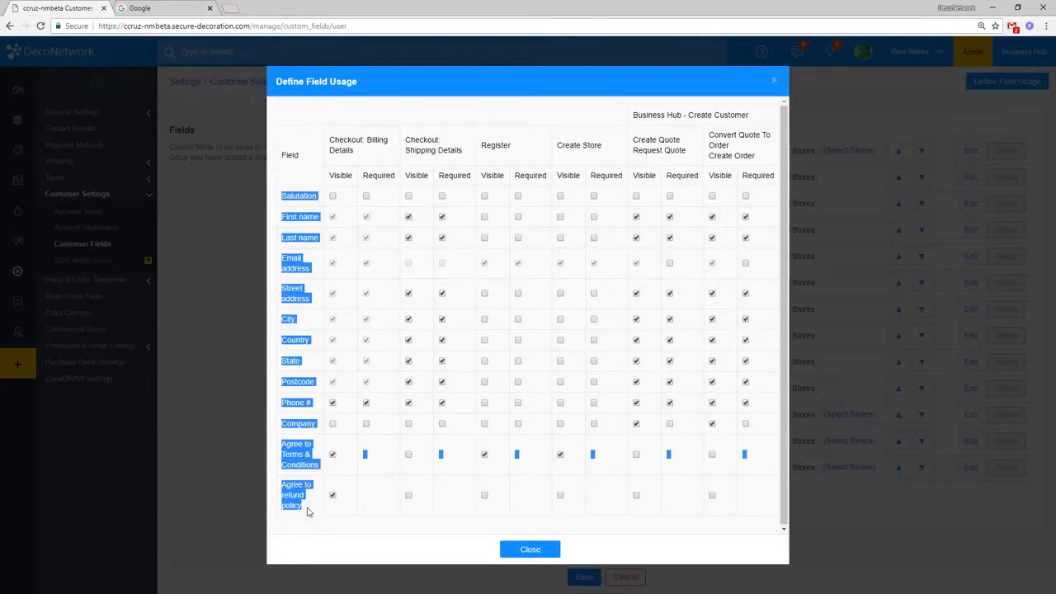
pyautogui.click(325, 143)
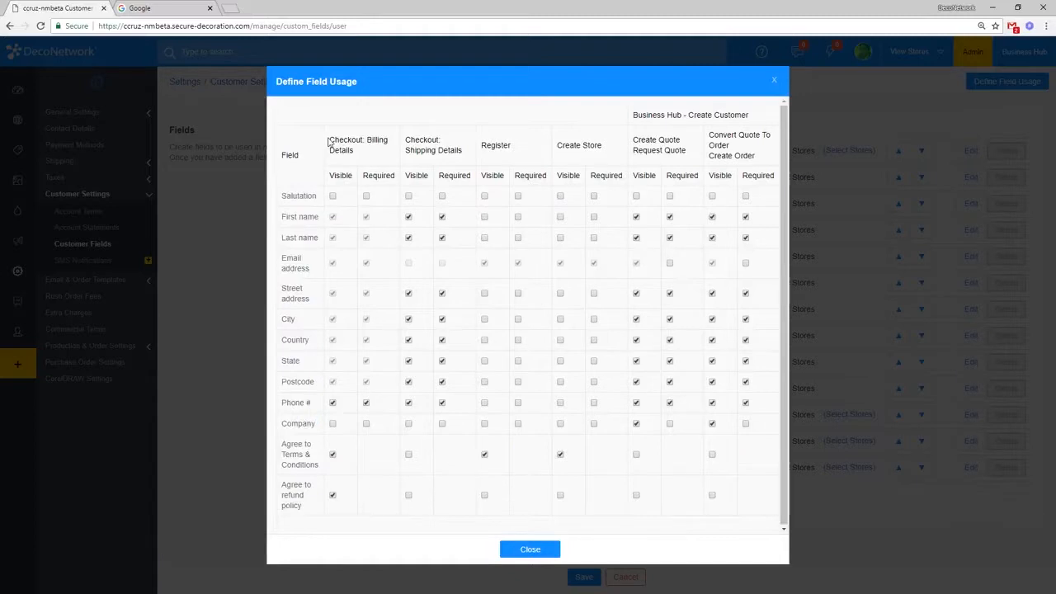
pyautogui.moveTo(330, 142); pyautogui.dragTo(334, 137)
pyautogui.click(339, 141)
# Step: Toggle the shipping First name, Last name and Phone # settings, restore them, and close the grid
pyautogui.click(441, 217)
pyautogui.click(441, 239)
pyautogui.click(443, 240)
pyautogui.click(442, 218)
pyautogui.click(442, 404)
pyautogui.click(441, 404)
pyautogui.click(410, 404)
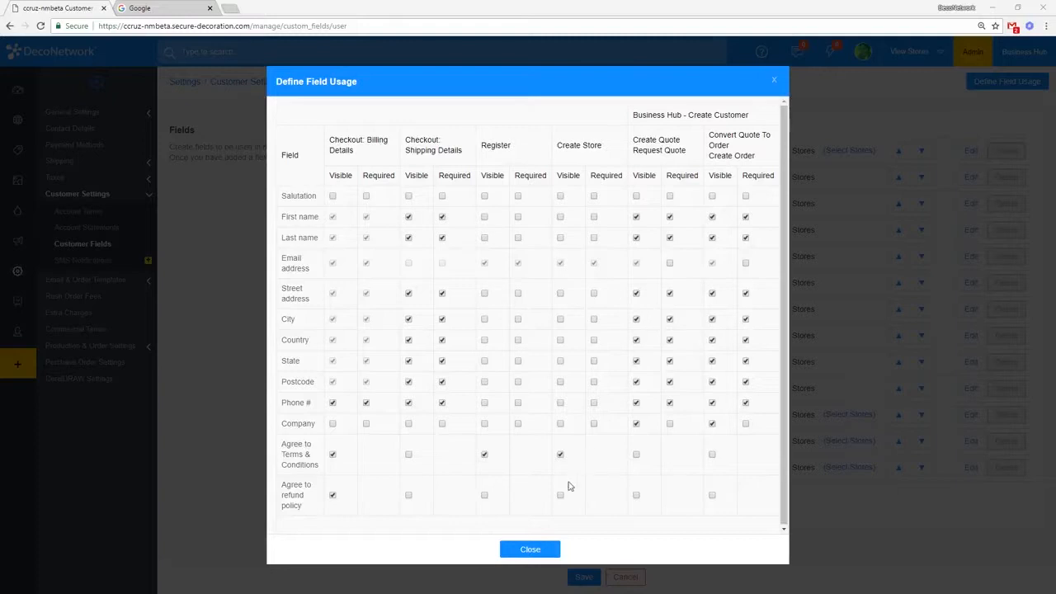
pyautogui.click(537, 549)
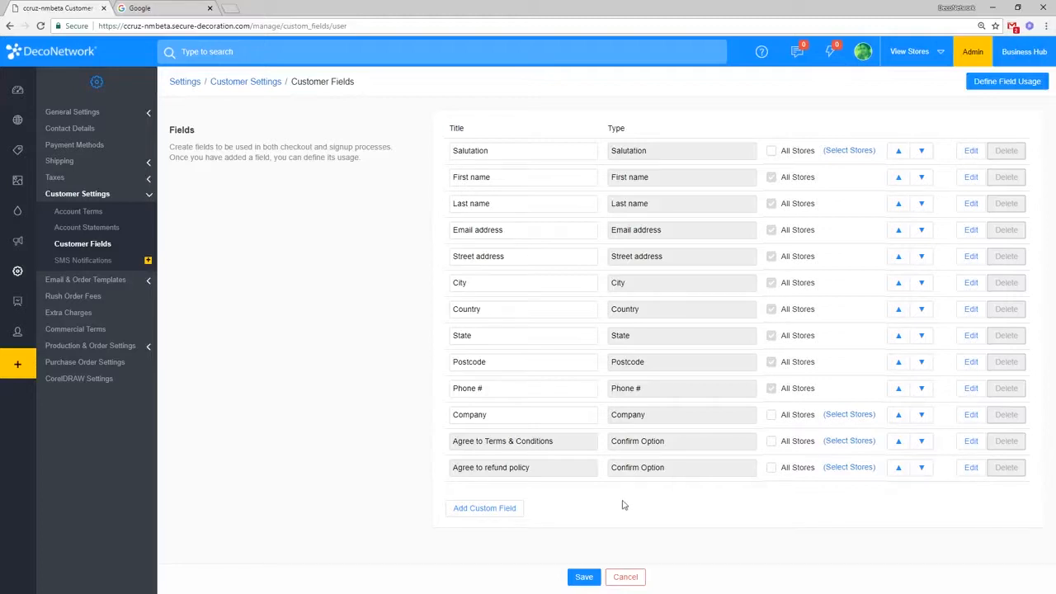
# Step: Add a new custom field titled 'Teacher's Name' with type Dropdown
pyautogui.click(487, 517)
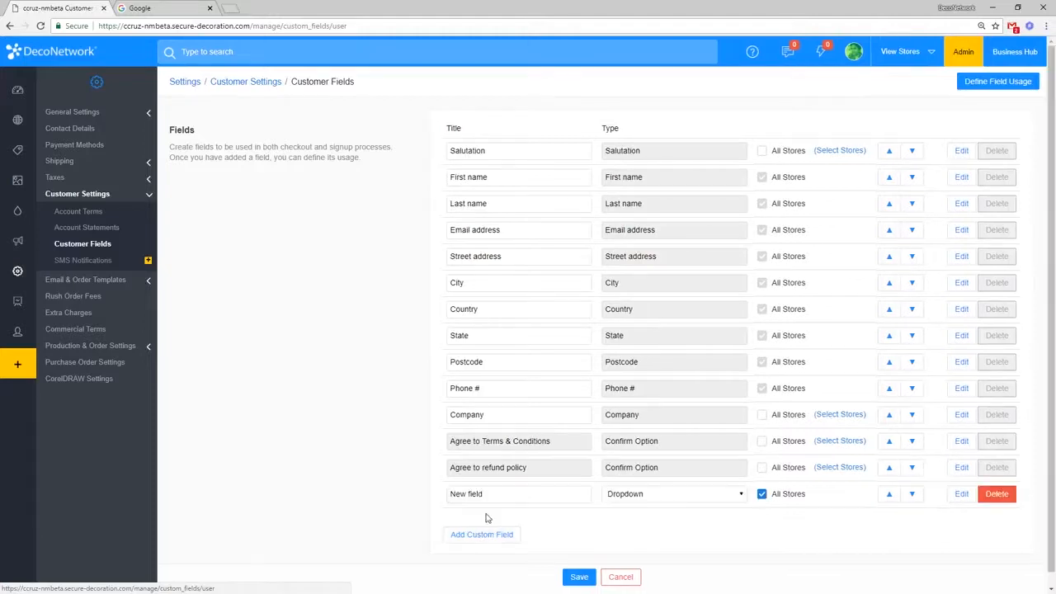
pyautogui.doubleClick(526, 483)
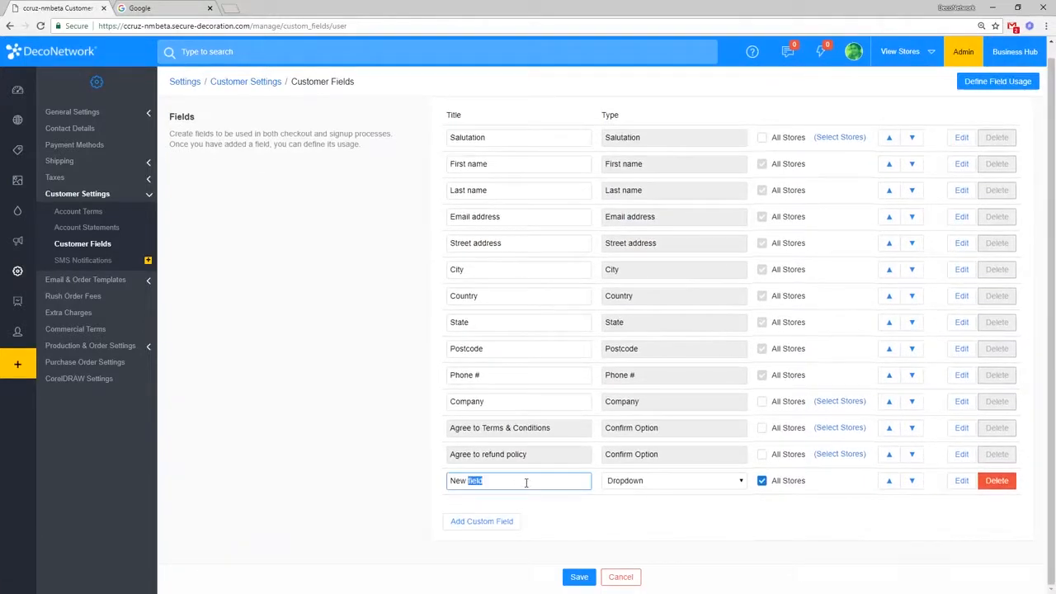
pyautogui.tripleClick(526, 482)
pyautogui.write("Teacher's Name")
pyautogui.click(614, 485)
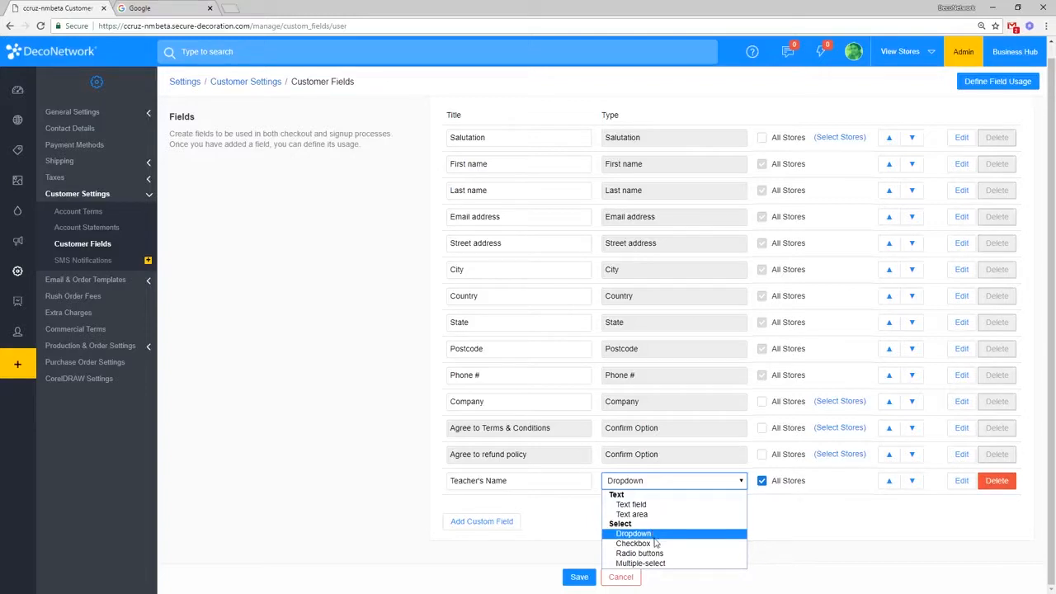
pyautogui.click(654, 534)
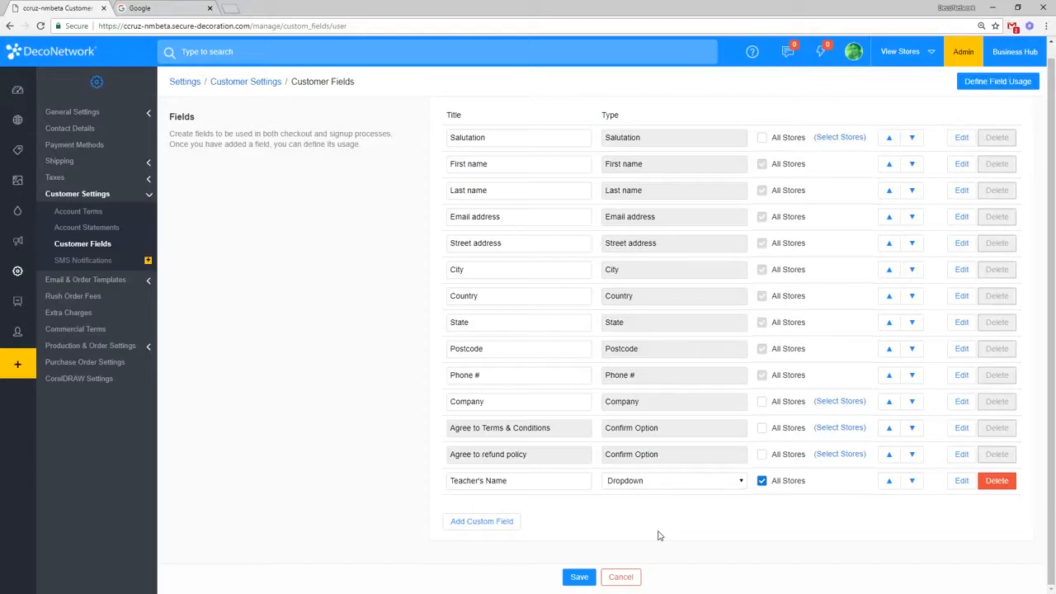
# Step: Open the Teacher's Name option settings and add three more dropdown options
pyautogui.click(961, 483)
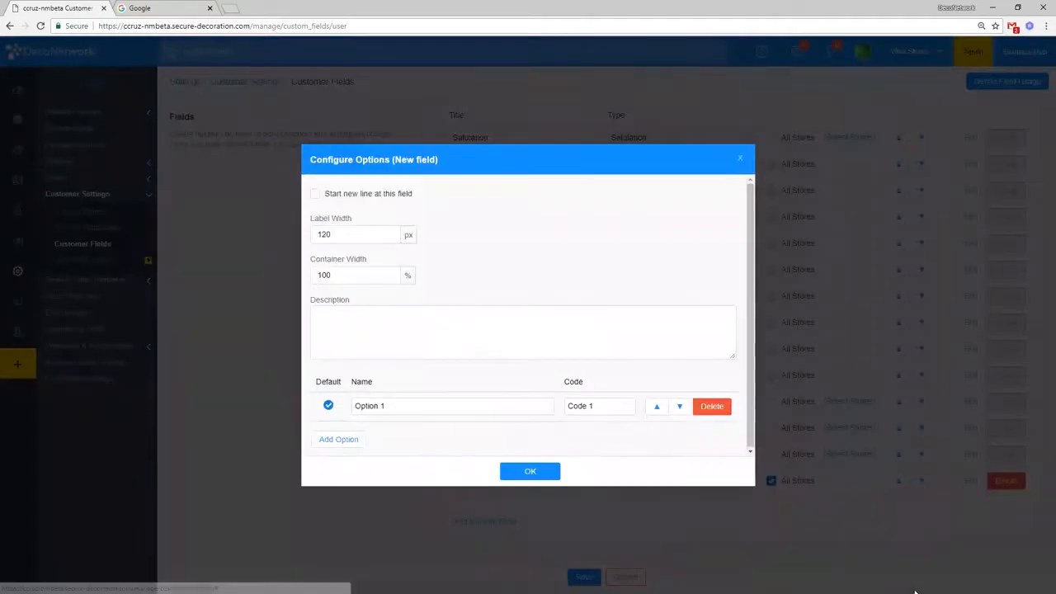
pyautogui.click(355, 440)
pyautogui.click(365, 463)
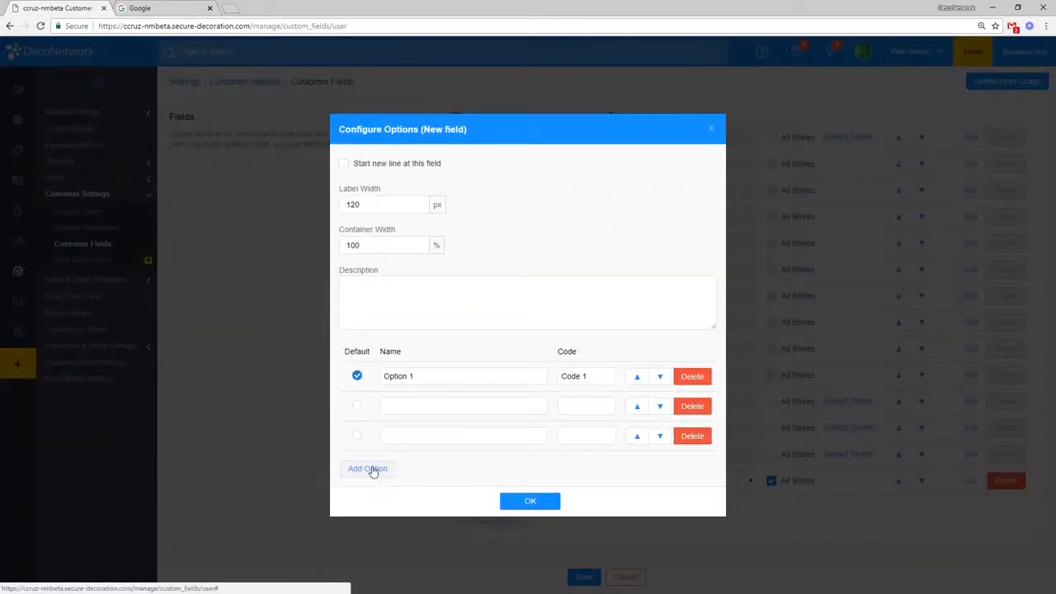
pyautogui.click(373, 469)
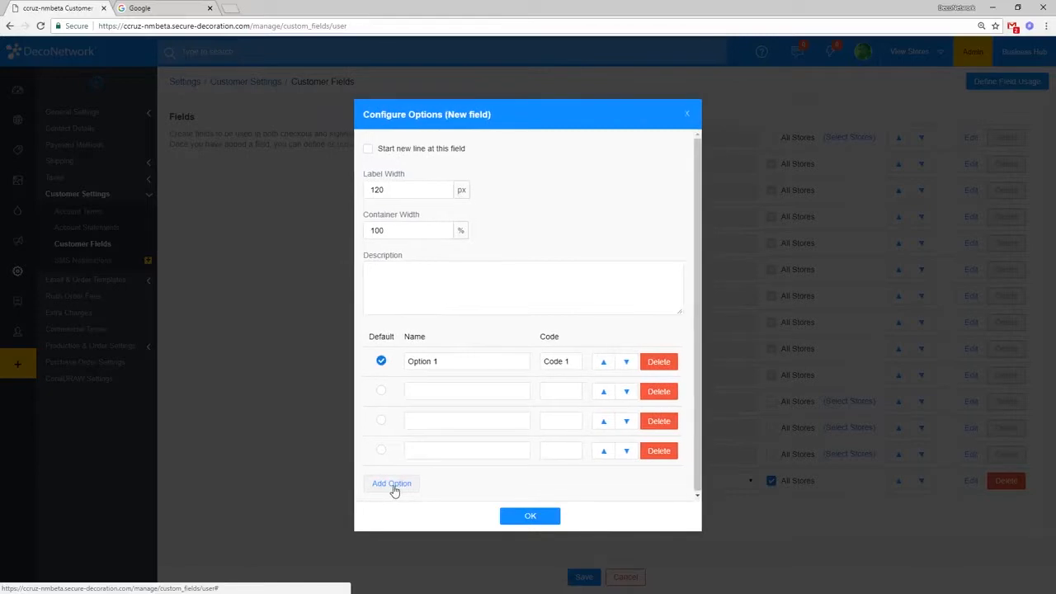
# Step: Rename the first option to 'Mrs. Tiner' and clear its code
pyautogui.doubleClick(494, 365)
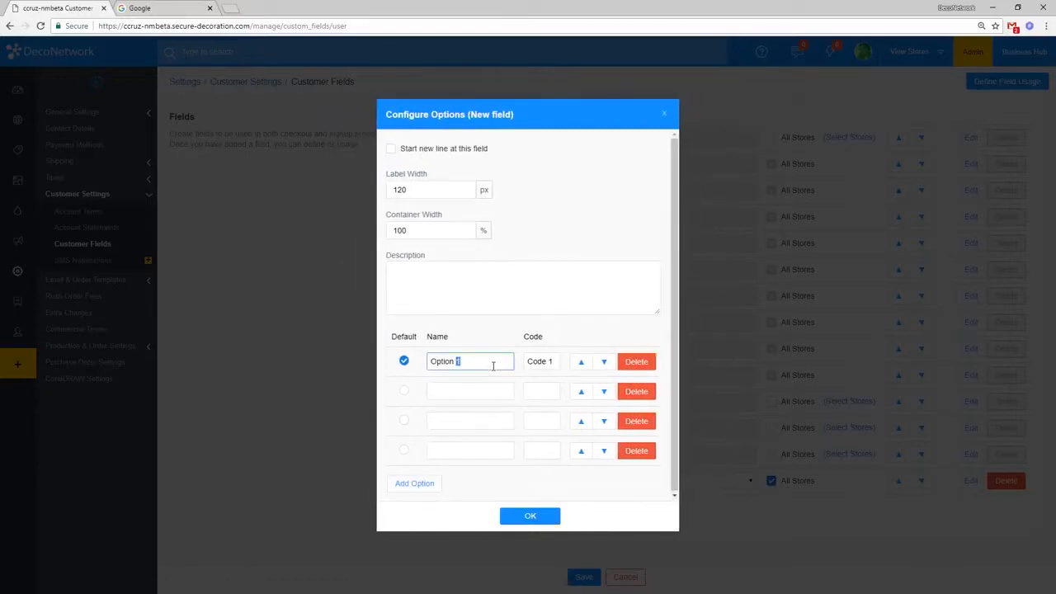
pyautogui.click(494, 366)
pyautogui.click(565, 270)
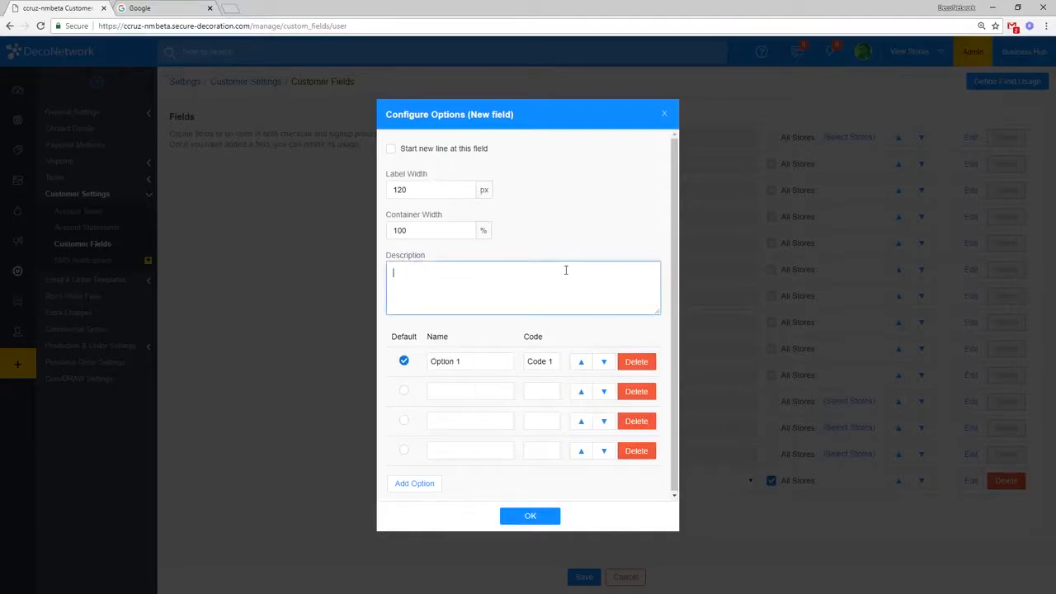
pyautogui.click(437, 186)
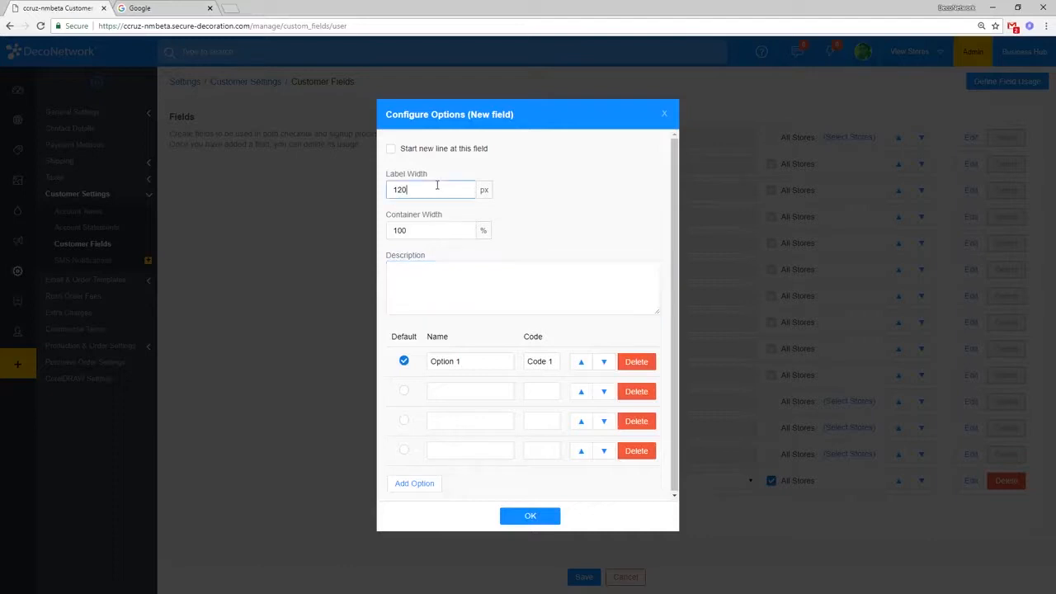
pyautogui.click(443, 231)
pyautogui.click(459, 287)
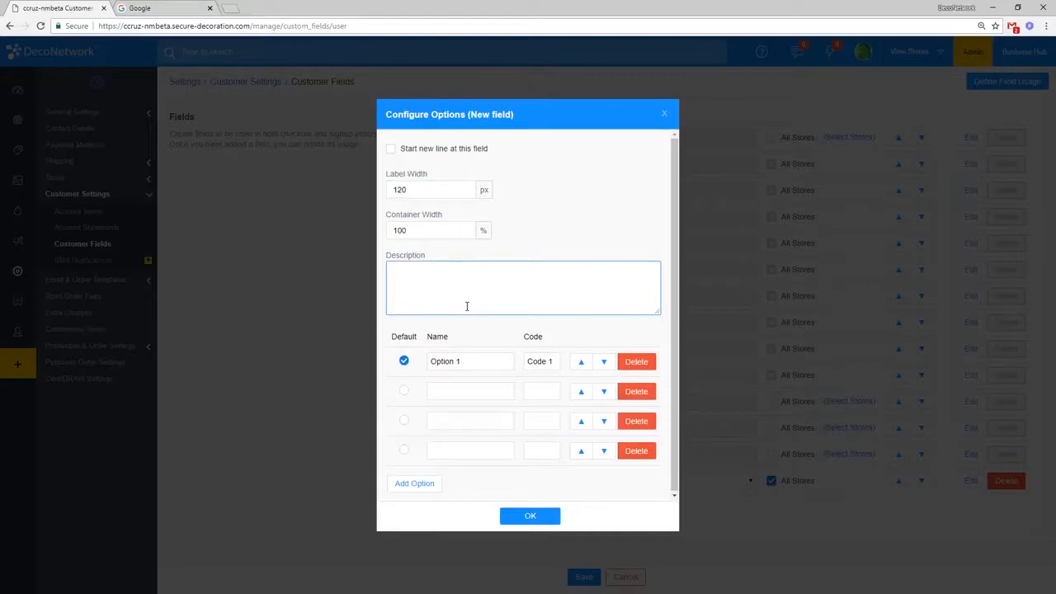
pyautogui.tripleClick(493, 358)
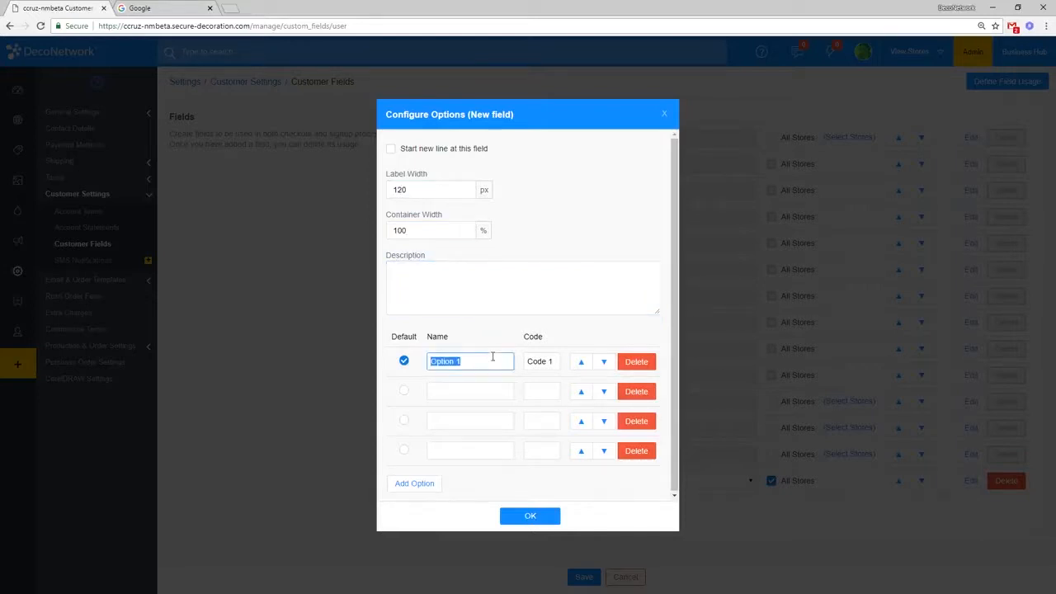
pyautogui.press('BackSpace')
pyautogui.write('Mrs. Tiner')
pyautogui.press('Tab')
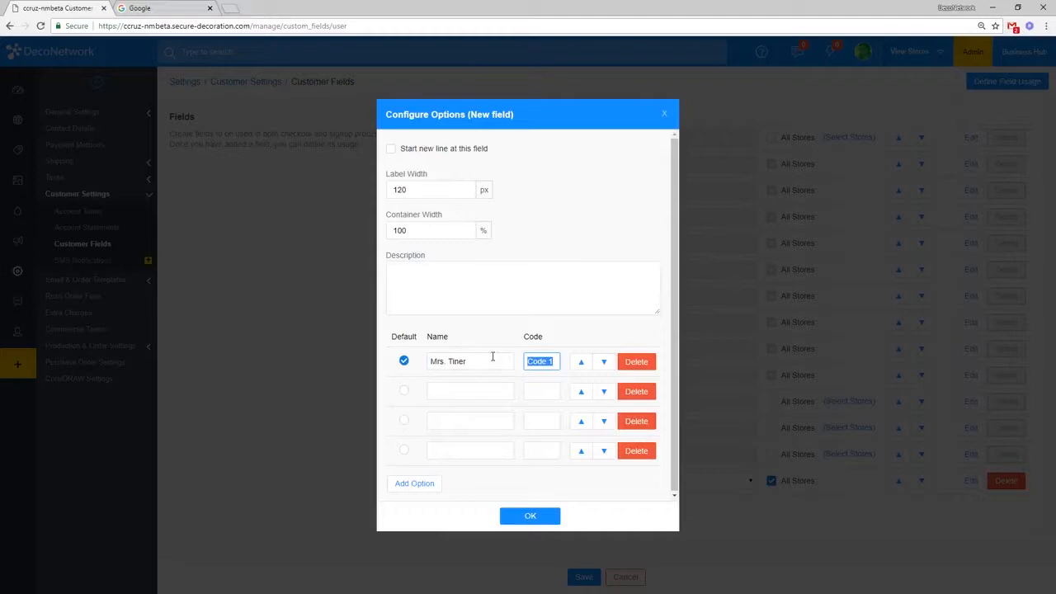
pyautogui.press('BackSpace')
# Step: Name the remaining options Mr. Gold, Mrs. Brick and Mr. Ediger, and confirm
pyautogui.click(460, 393)
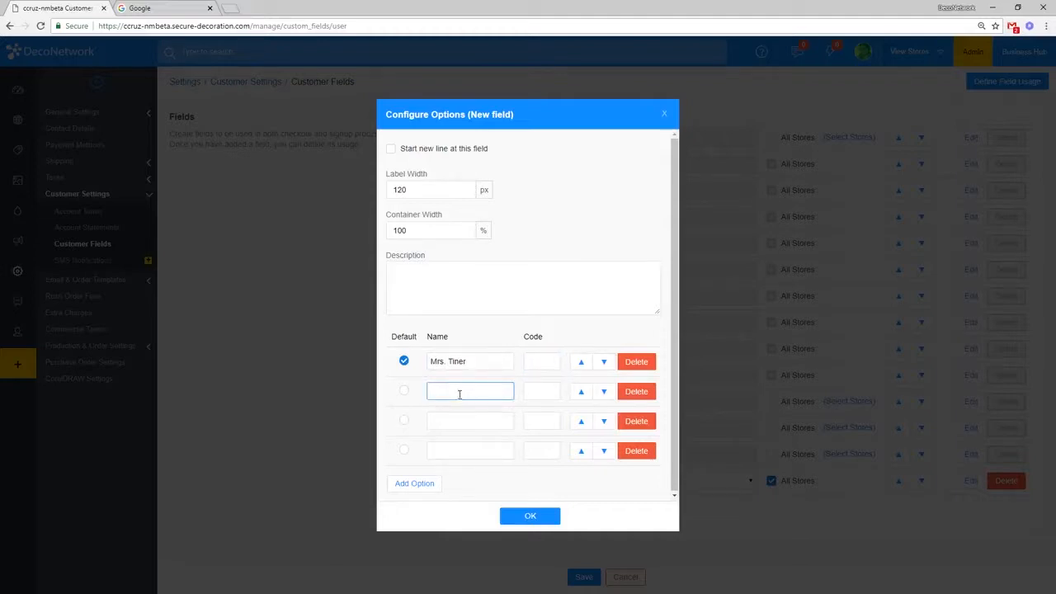
pyautogui.write('Mr. Gold')
pyautogui.click(473, 425)
pyautogui.write('Mrs. Brick')
pyautogui.click(466, 450)
pyautogui.write('Mr. Ediger')
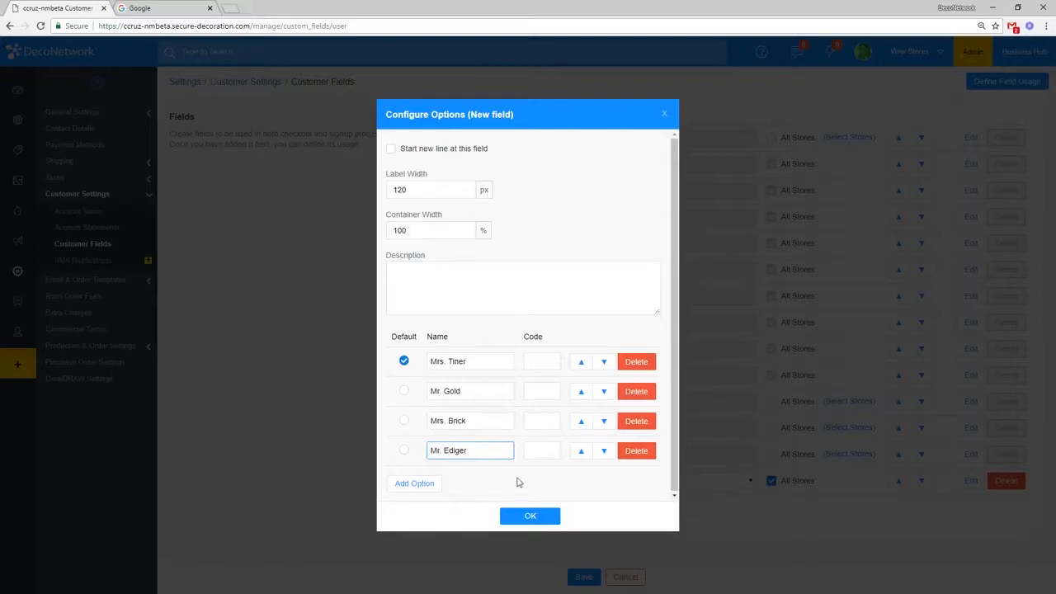
pyautogui.click(553, 488)
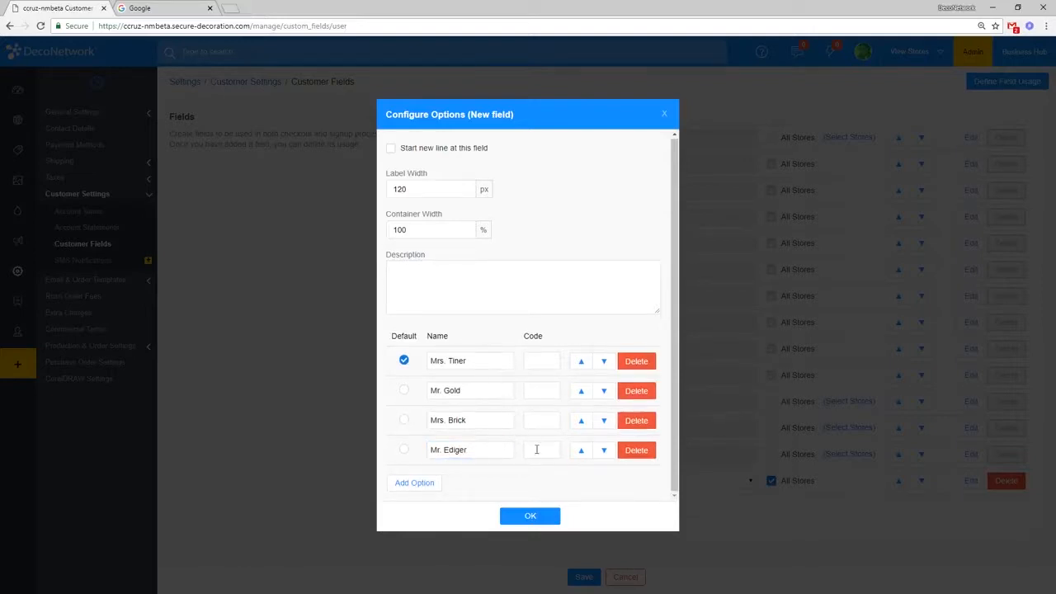
pyautogui.click(552, 517)
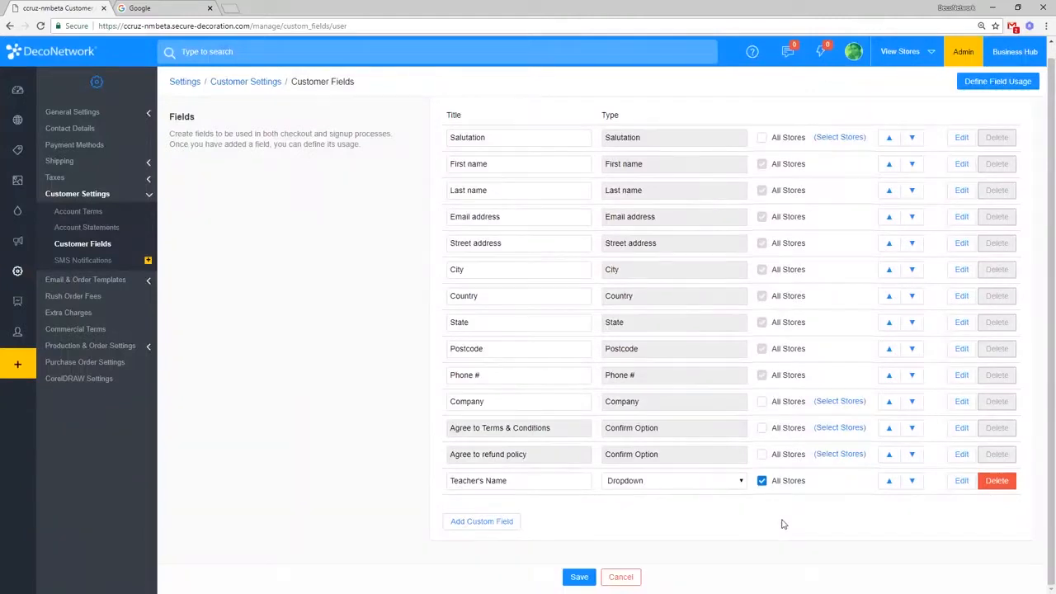
# Step: Uncheck All Stores on the Teacher's Name row
pyautogui.click(556, 485)
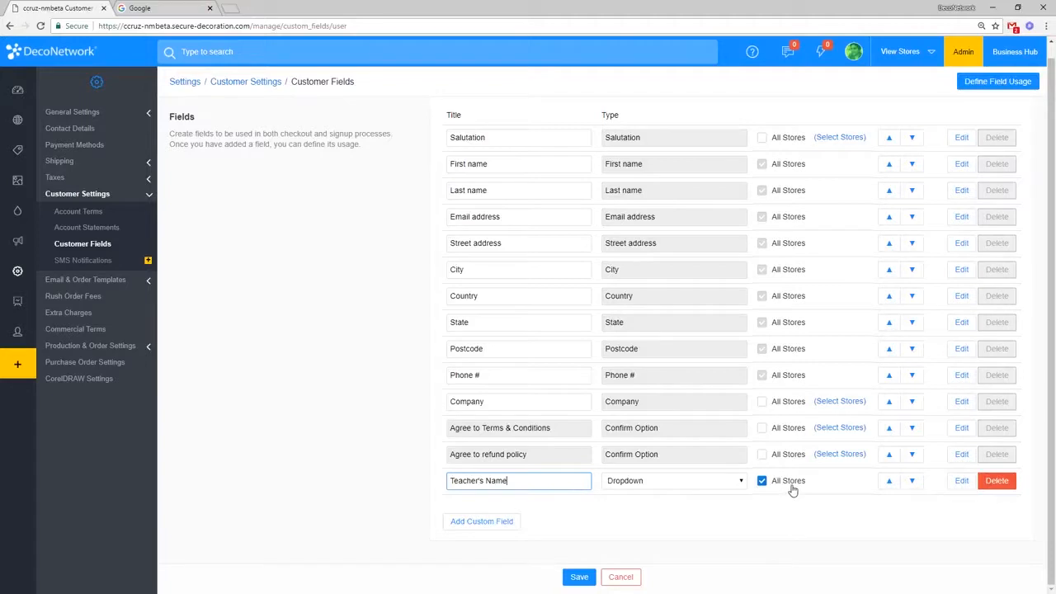
pyautogui.click(790, 489)
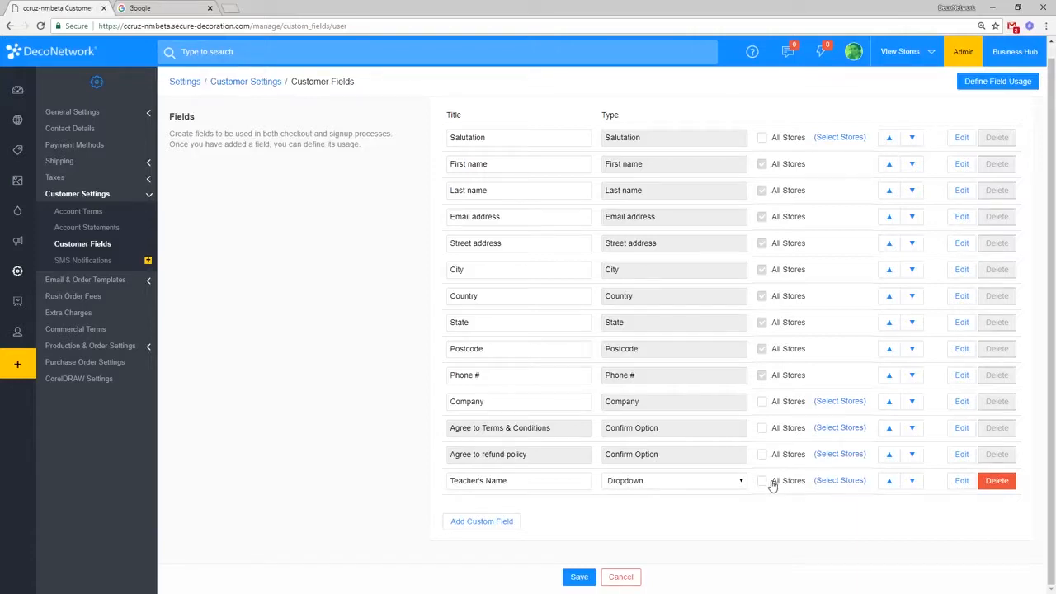
# Step: Add footballbooster and newfootball as the Teacher's Name field's selected stores and confirm
pyautogui.click(845, 483)
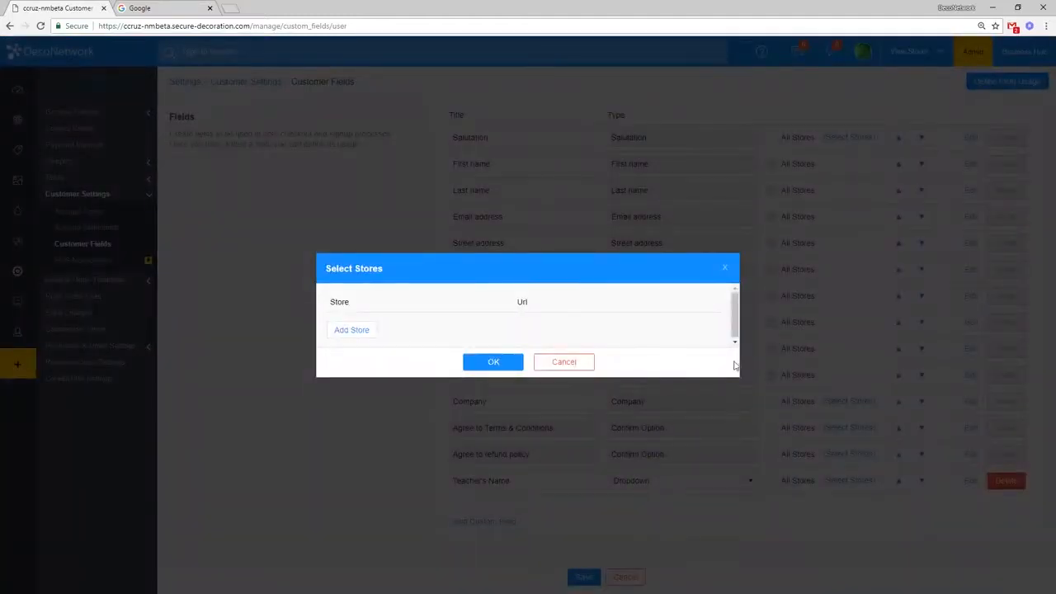
pyautogui.click(366, 332)
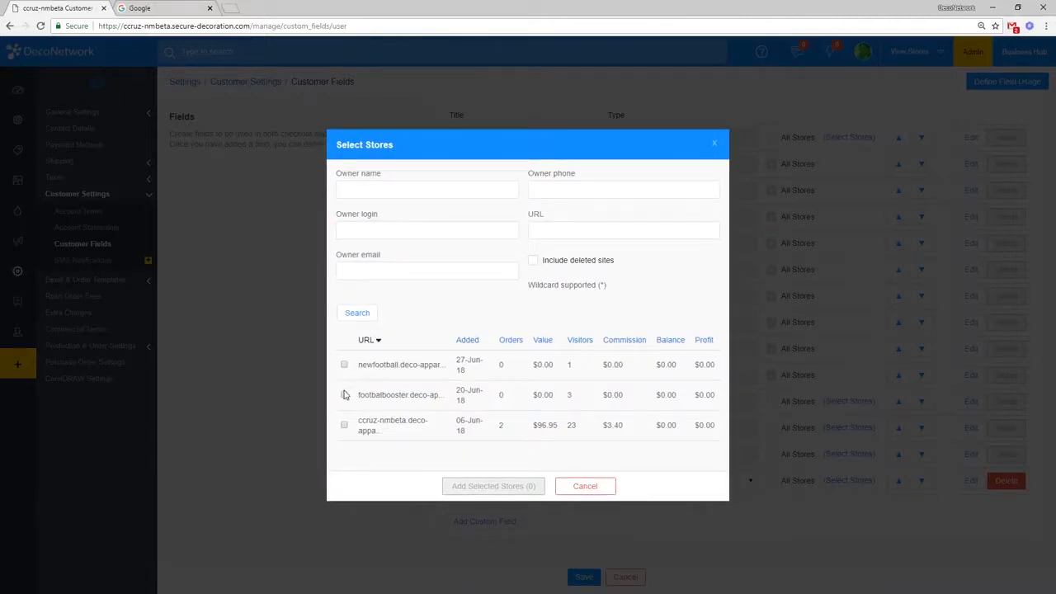
pyautogui.click(344, 394)
pyautogui.click(345, 367)
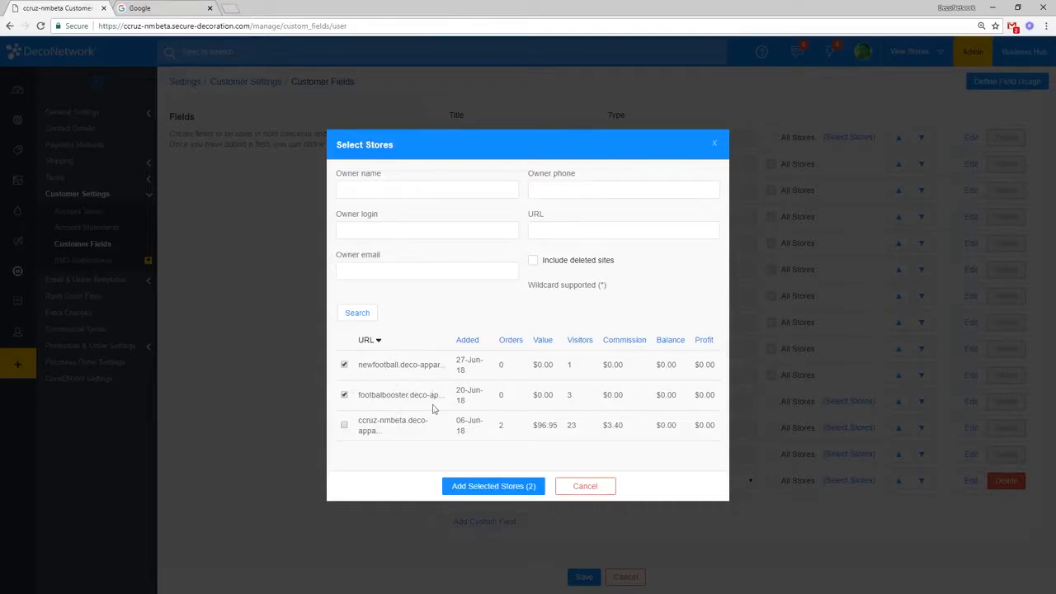
pyautogui.click(489, 491)
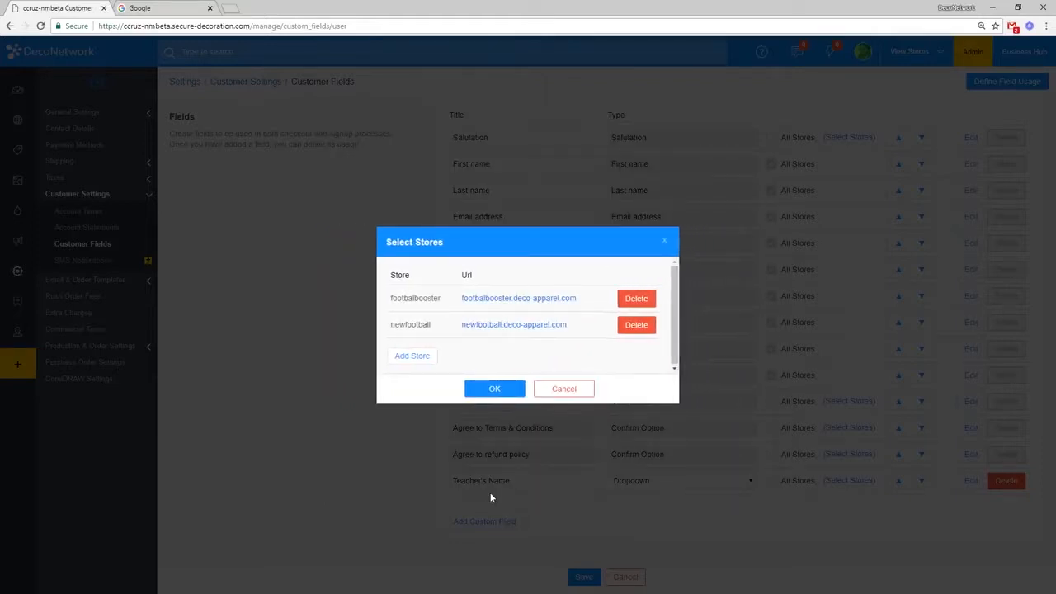
pyautogui.click(495, 389)
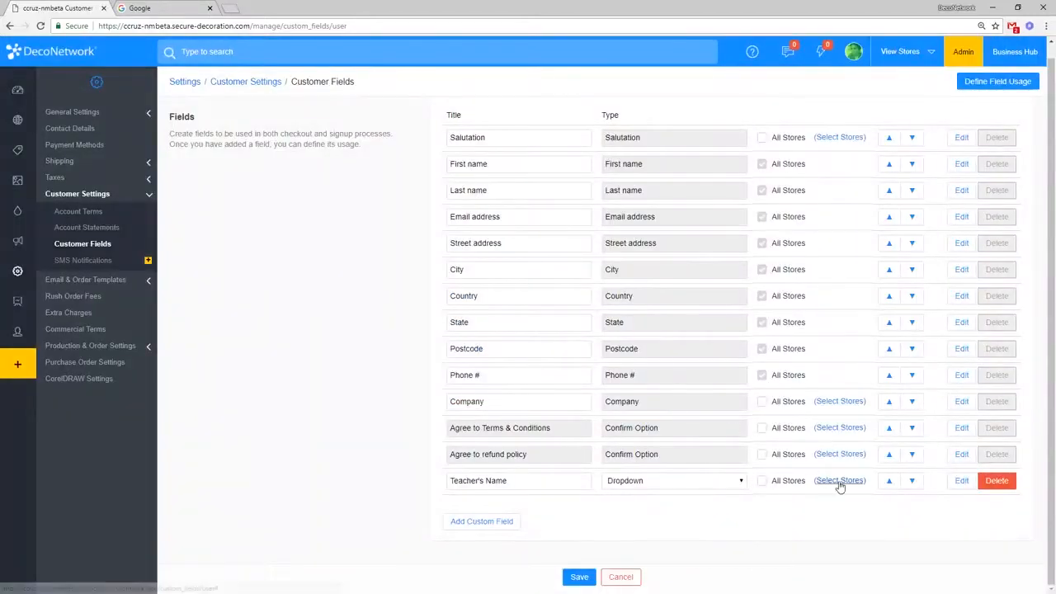
# Step: Save the Customer Fields and dismiss the Field Information Saved banner
pyautogui.click(581, 578)
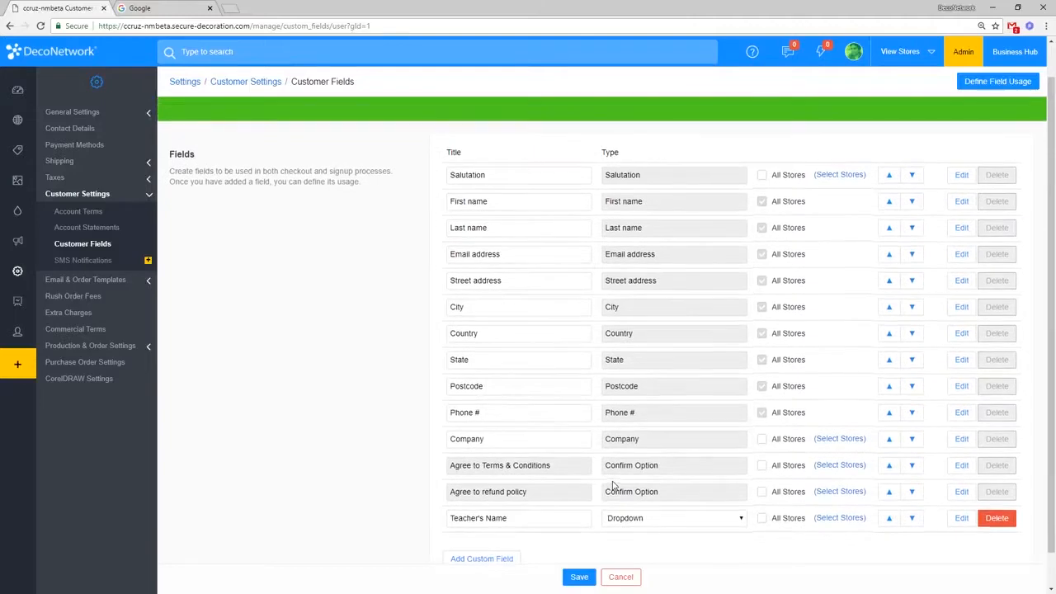
pyautogui.click(1027, 127)
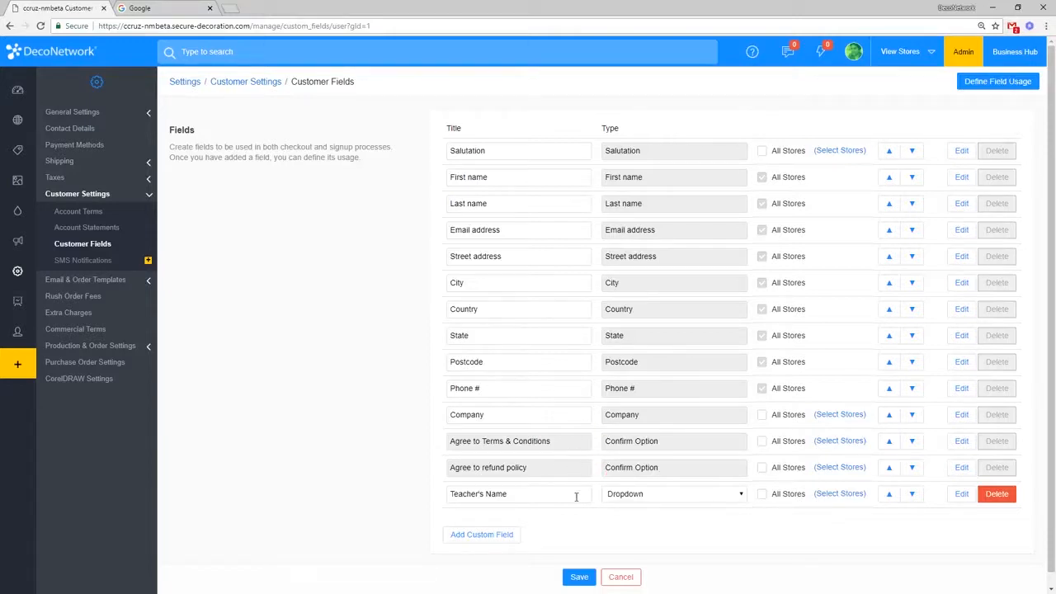
# Step: Create new draft order #300898 from Business Hub Orders and bring up its store list
pyautogui.click(1014, 58)
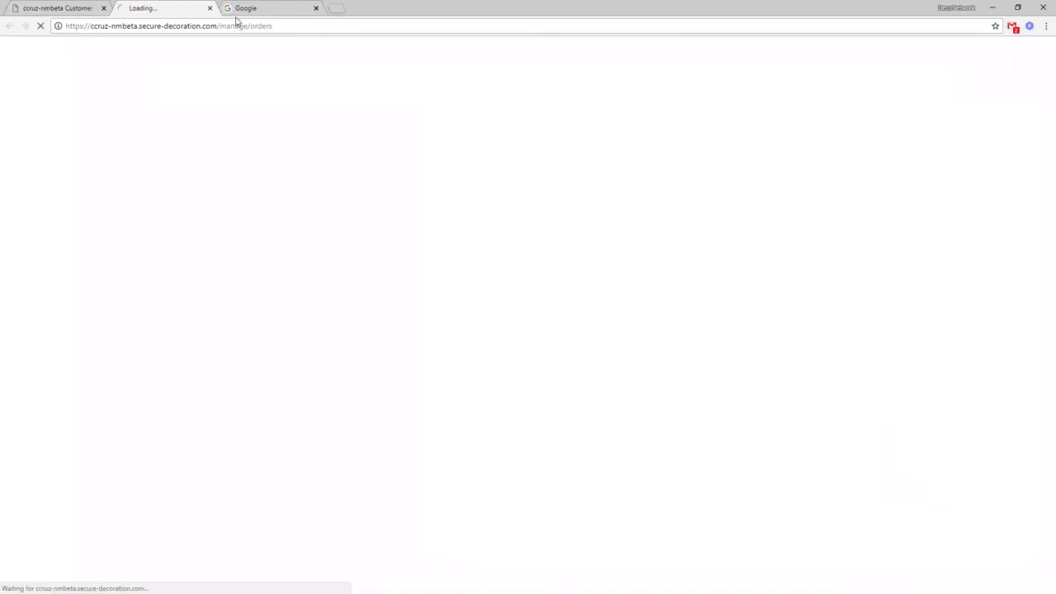
pyautogui.click(317, 9)
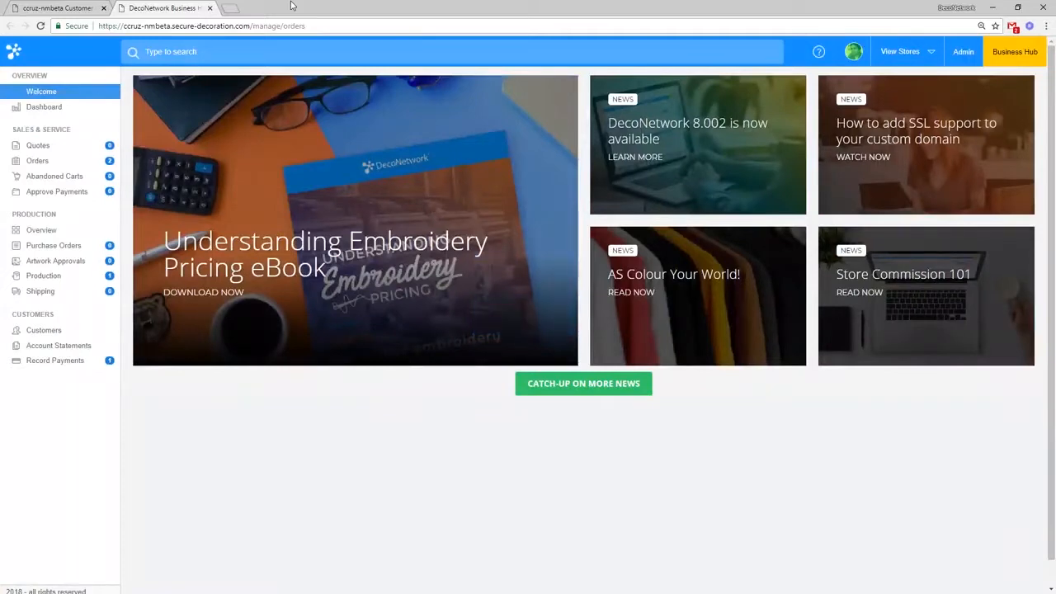
pyautogui.click(80, 164)
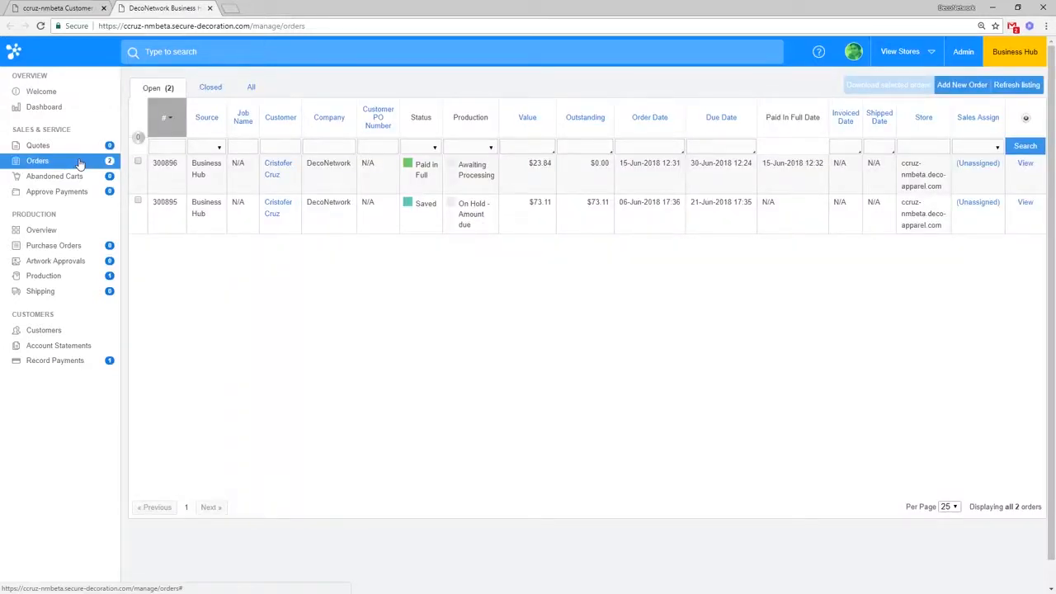
pyautogui.click(961, 85)
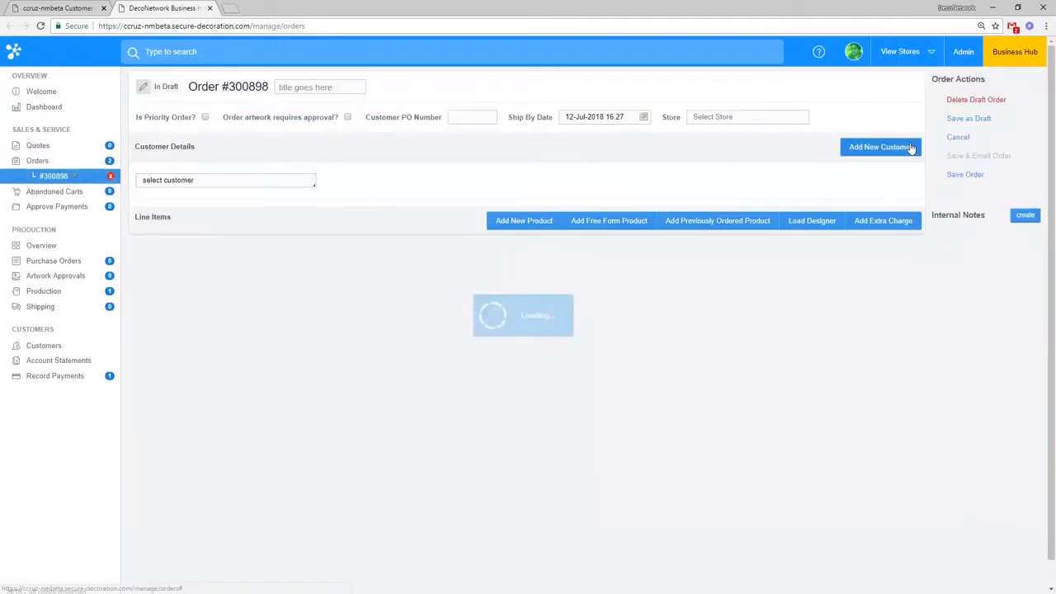
pyautogui.click(734, 117)
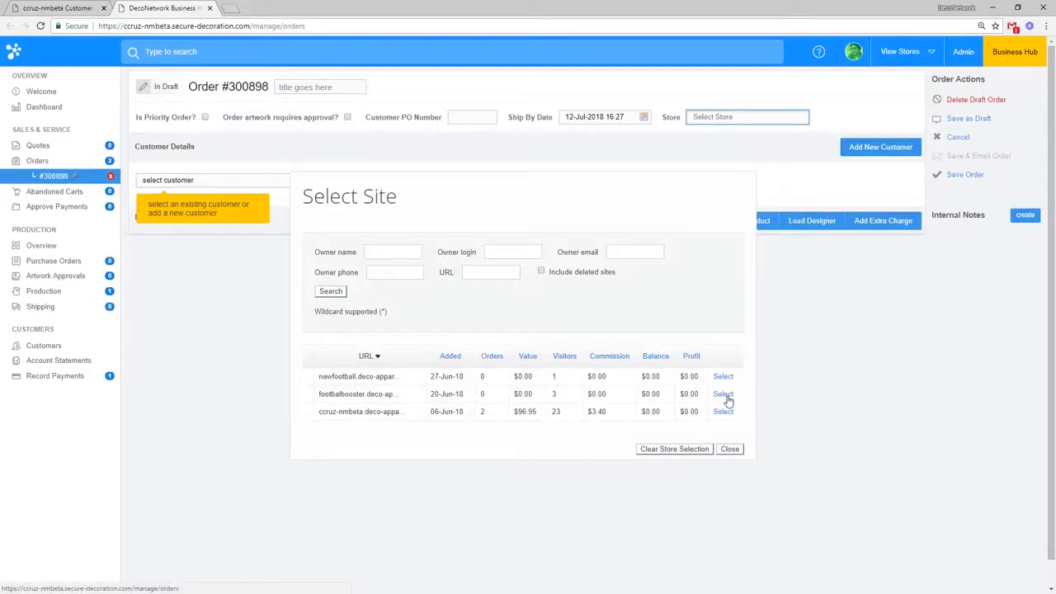
# Step: Assign the order to footballbooster.deco-apparel.com and add a product line item, totalling $5.72
pyautogui.click(723, 395)
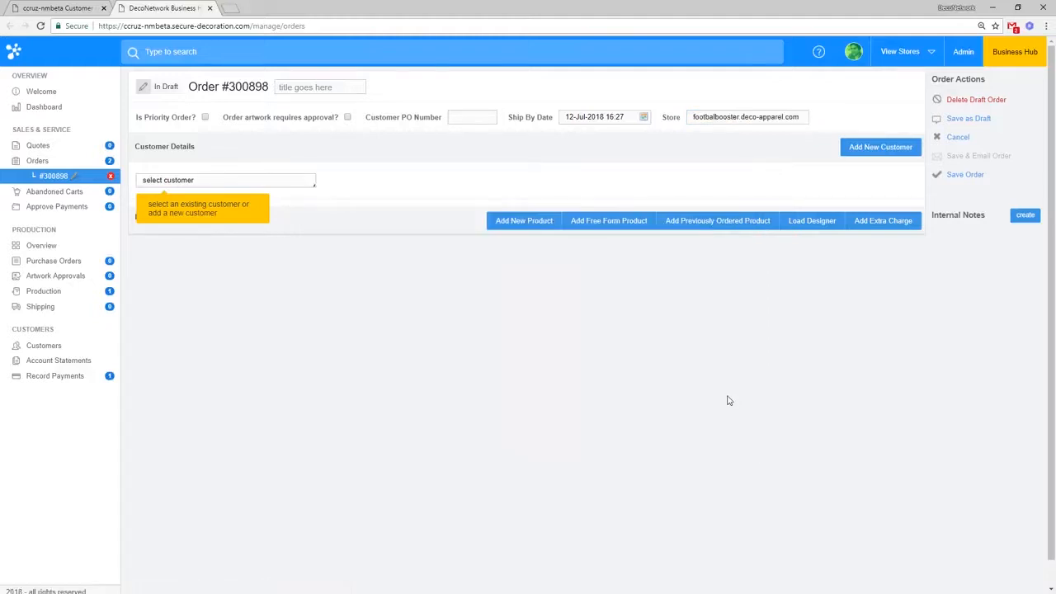
pyautogui.click(292, 179)
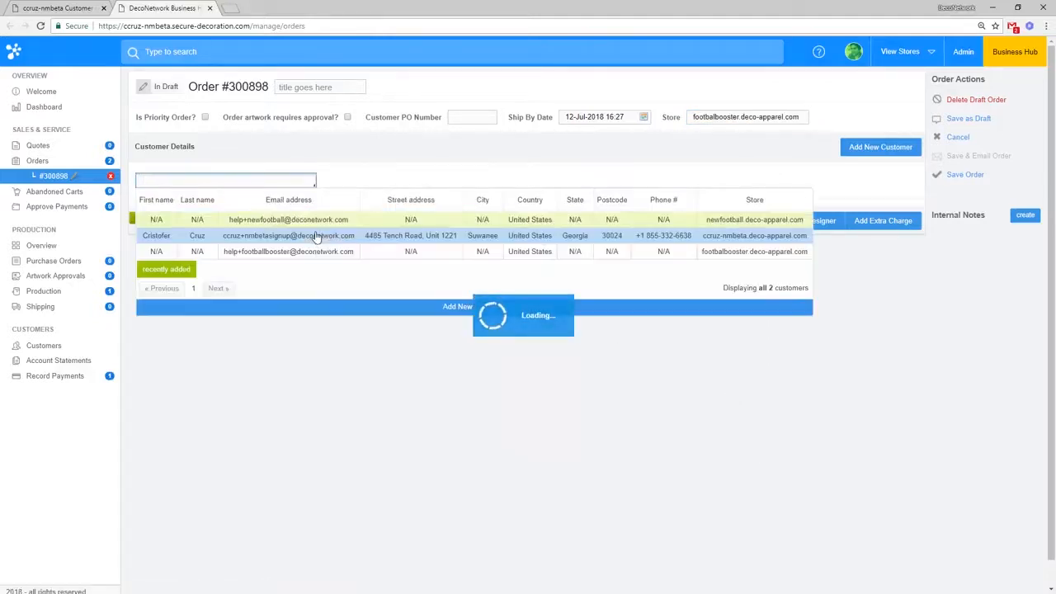
pyautogui.click(334, 321)
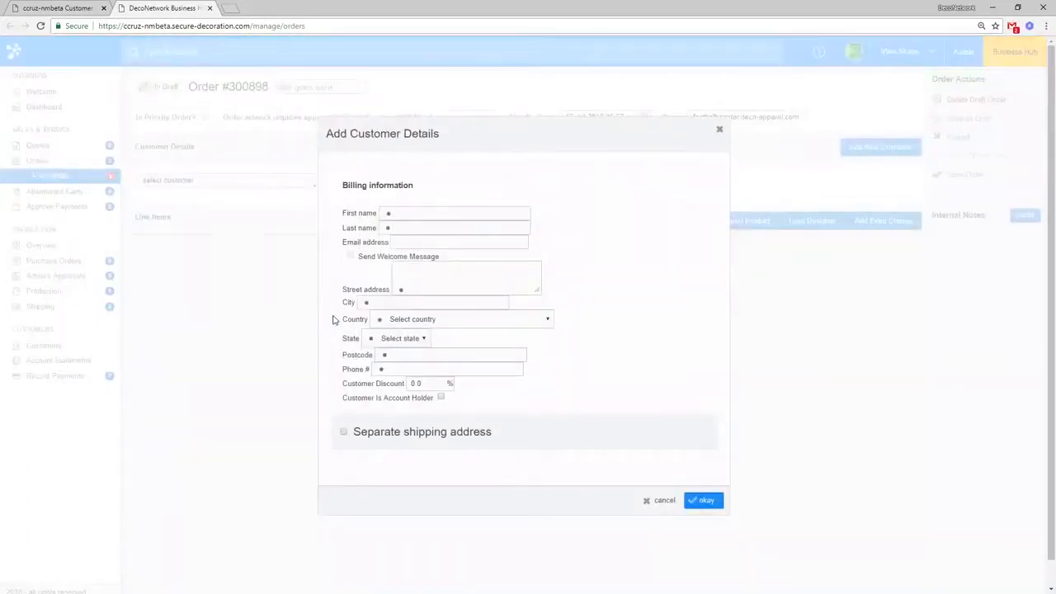
pyautogui.click(659, 501)
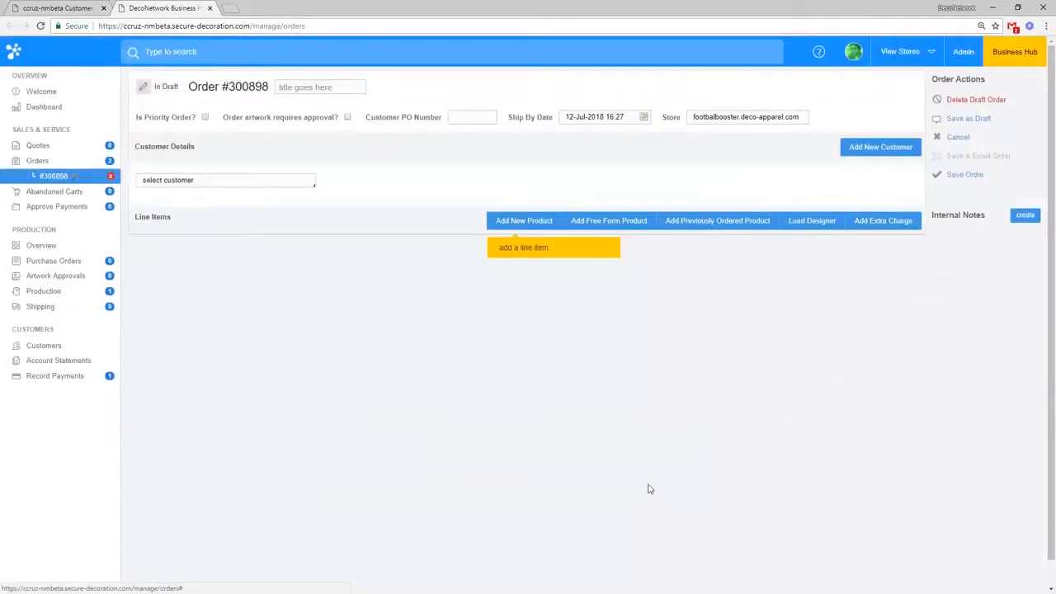
pyautogui.click(522, 235)
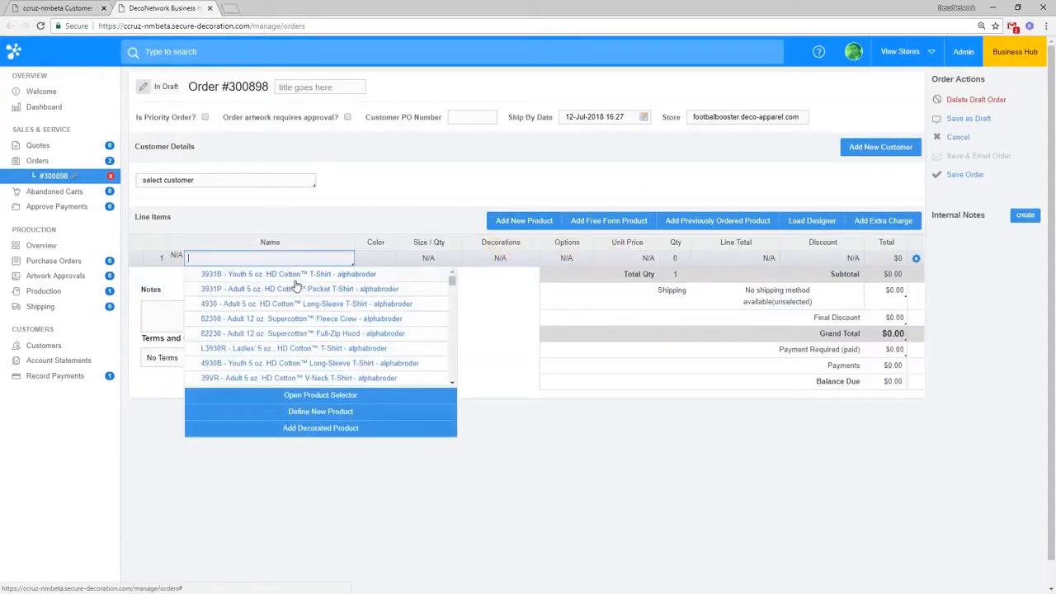
pyautogui.click(243, 179)
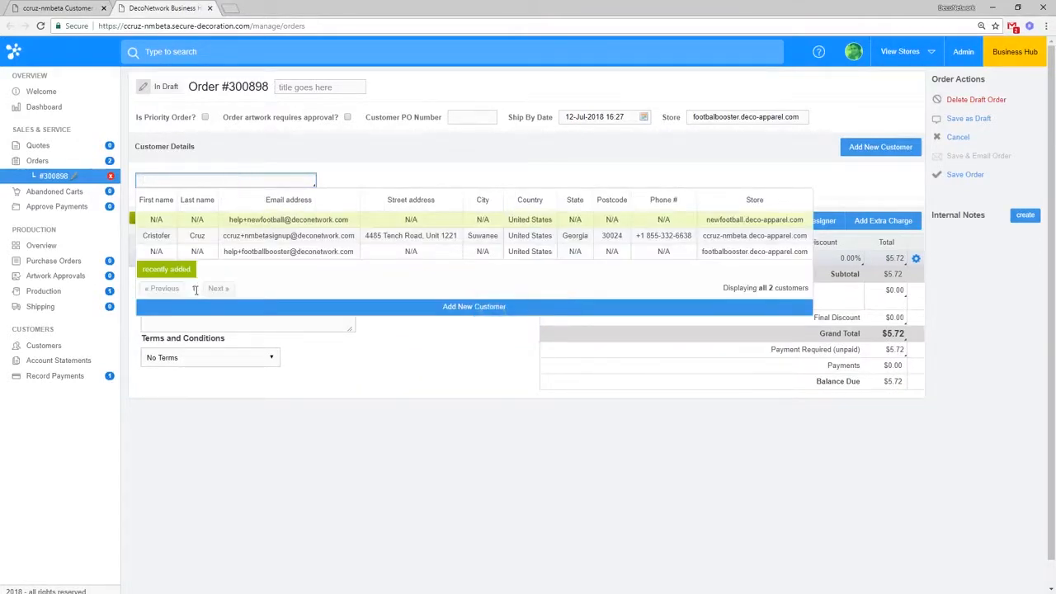
# Step: Start a new customer and enter their first and last name, e-mail, street address and city
pyautogui.click(421, 308)
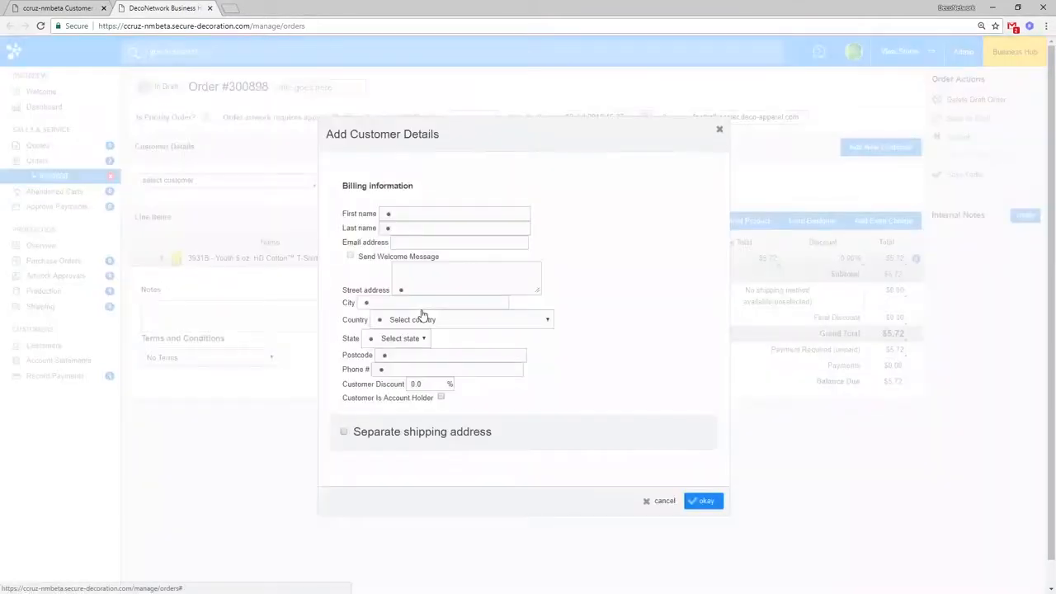
pyautogui.click(415, 211)
pyautogui.write('John')
pyautogui.press('Tab')
pyautogui.write('Doe')
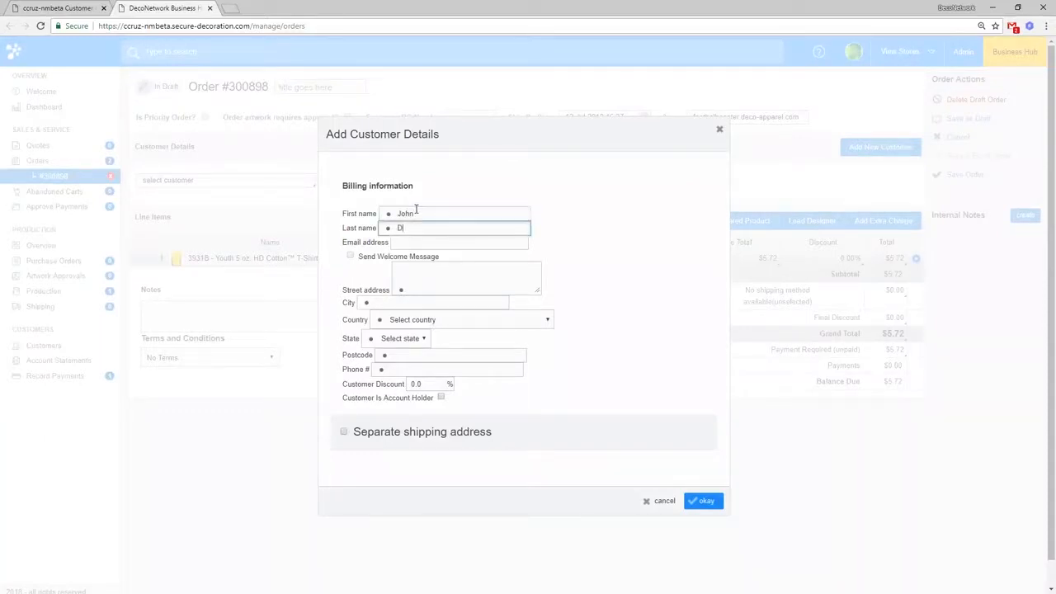
pyautogui.press('Tab')
pyautogui.write('joh')
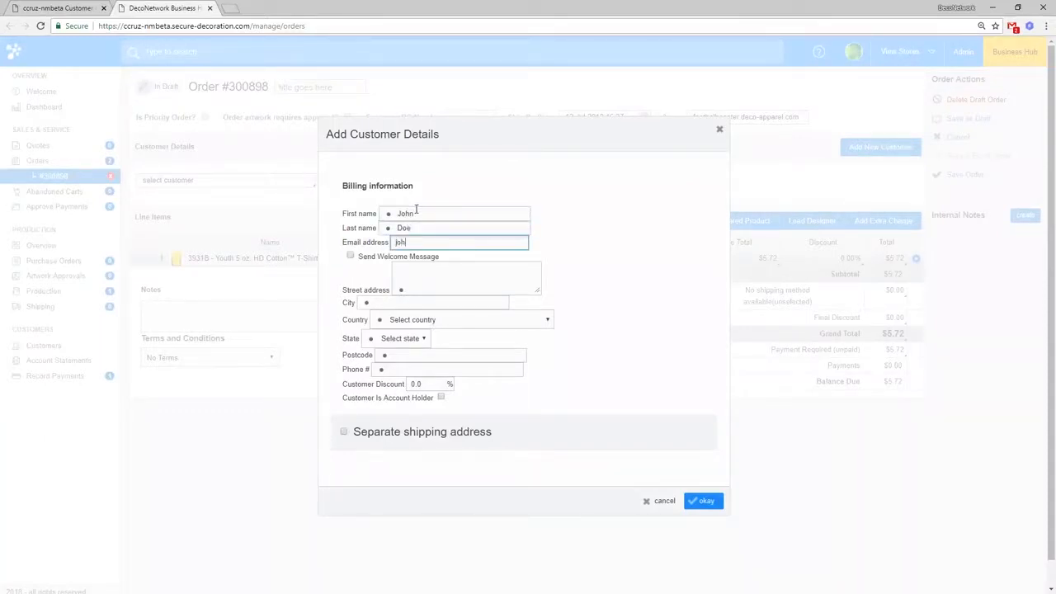
pyautogui.write('ndoe@aol.com')
pyautogui.press('Tab')
pyautogui.press('Tab')
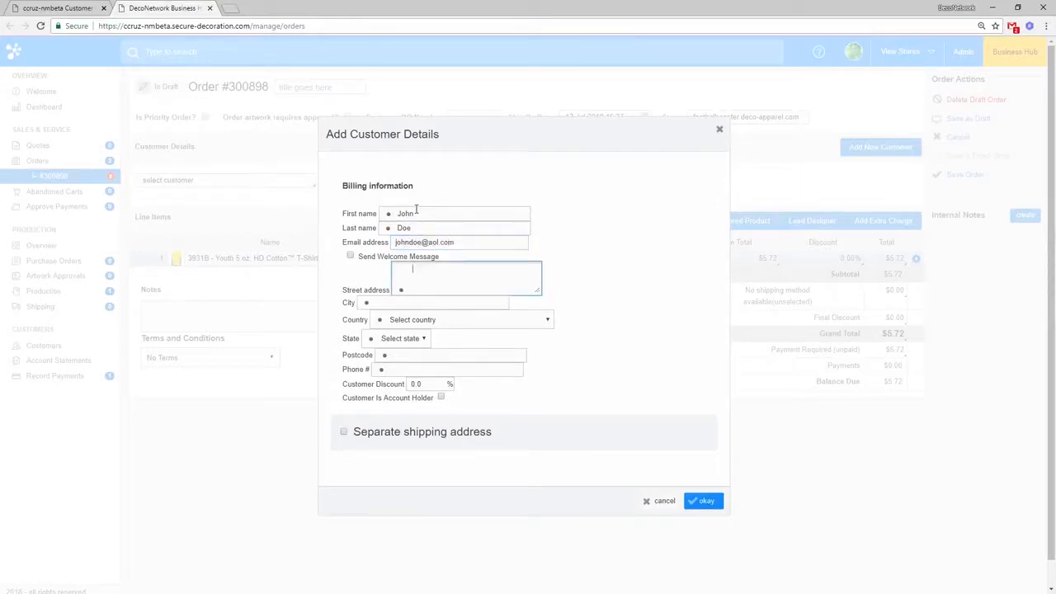
pyautogui.write('123 Street St.')
pyautogui.press('Tab')
pyautogui.write('City')
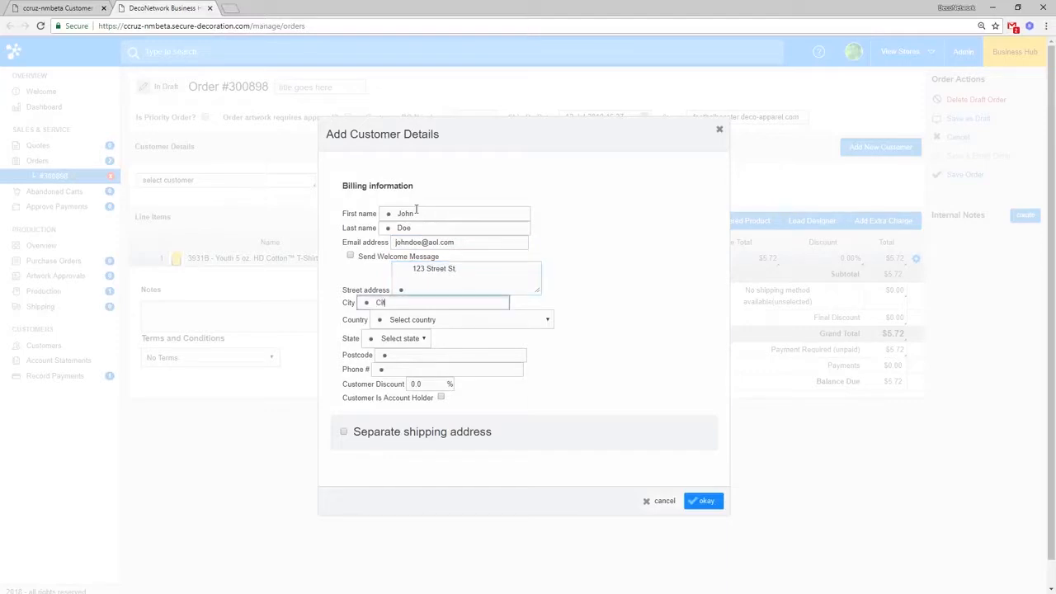
pyautogui.press('Tab')
# Step: Set the billing country to United States
pyautogui.press('u')
pyautogui.press('u')
pyautogui.press('u')
pyautogui.press('u')
pyautogui.press('u')
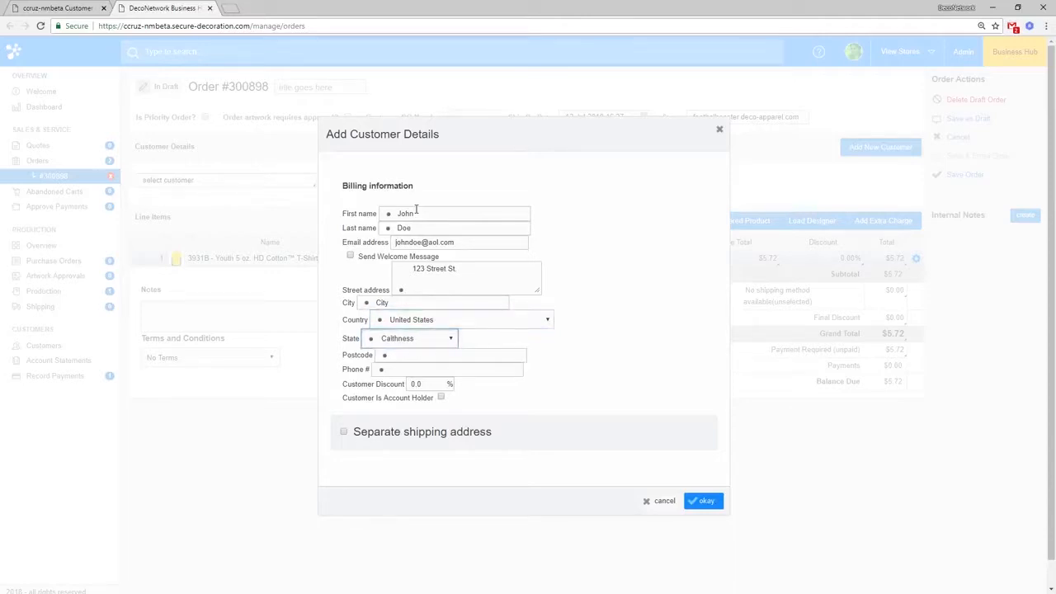
pyautogui.click(429, 319)
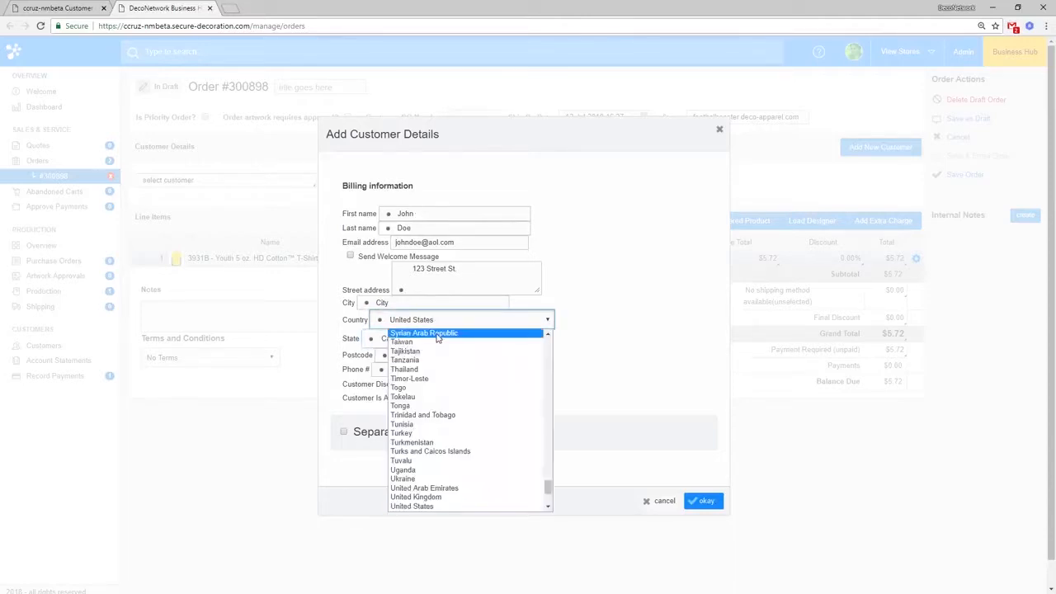
pyautogui.scroll(-3, 430, 364)
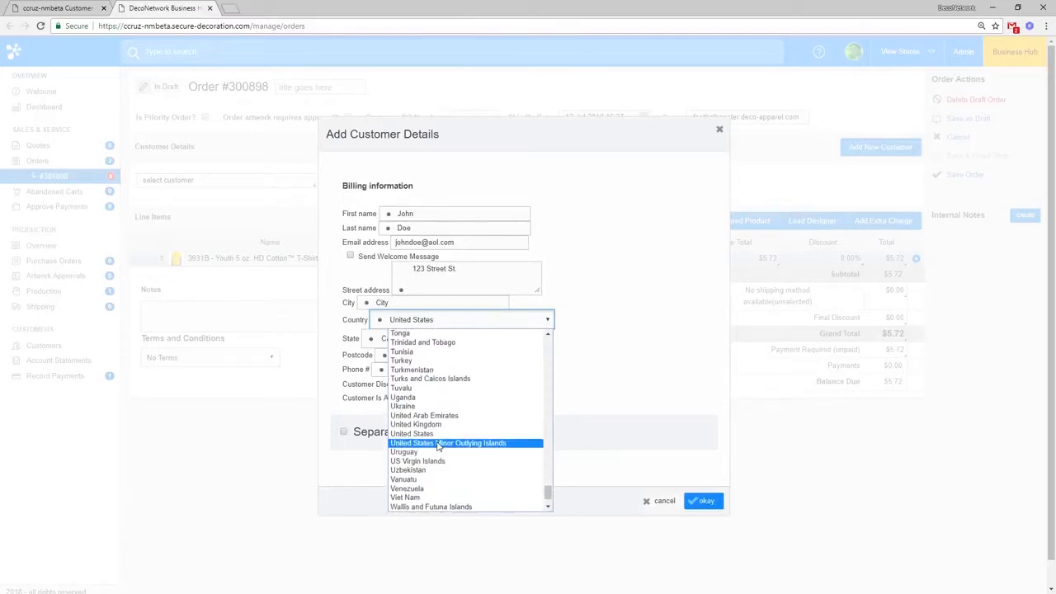
pyautogui.click(446, 441)
pyautogui.click(443, 321)
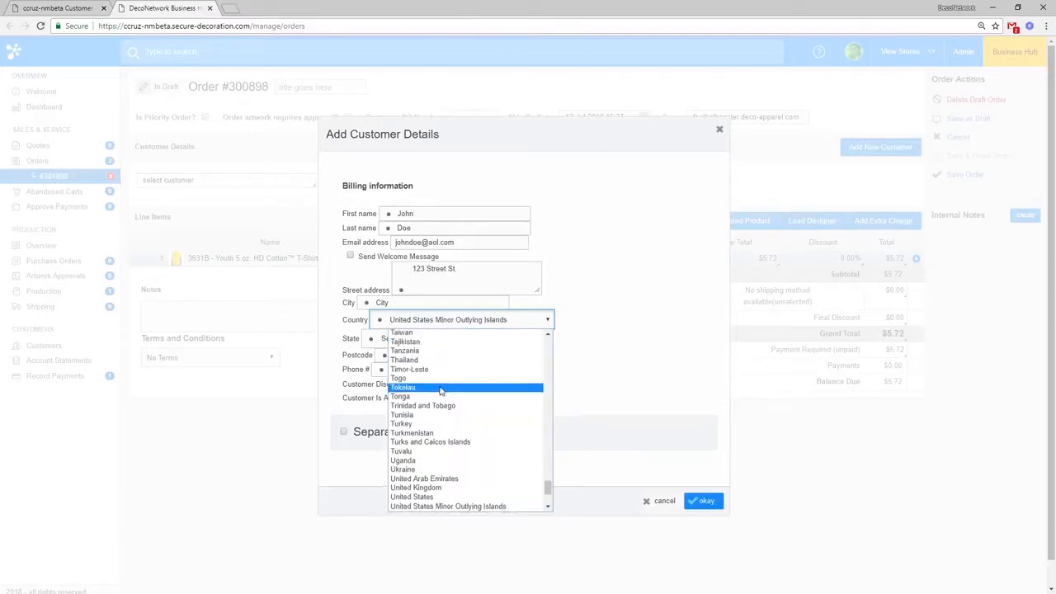
pyautogui.scroll(-1, 444, 462)
pyautogui.click(443, 484)
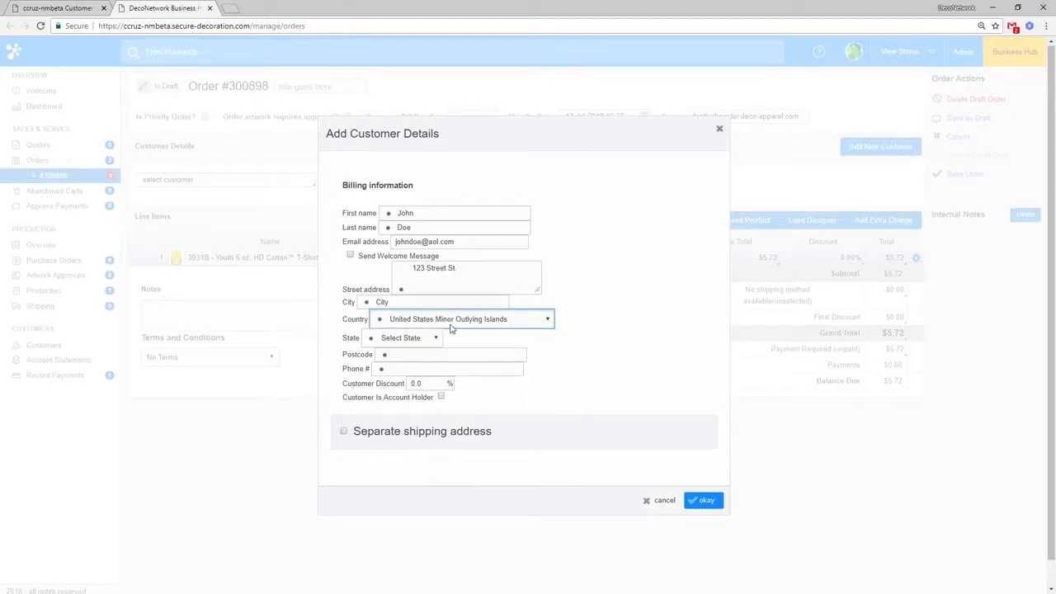
pyautogui.click(454, 327)
pyautogui.click(425, 498)
# Step: Choose the state, enter the customer's postcode and phone number, and add the customer to the order
pyautogui.press('Tab')
pyautogui.write('c')
pyautogui.click(445, 355)
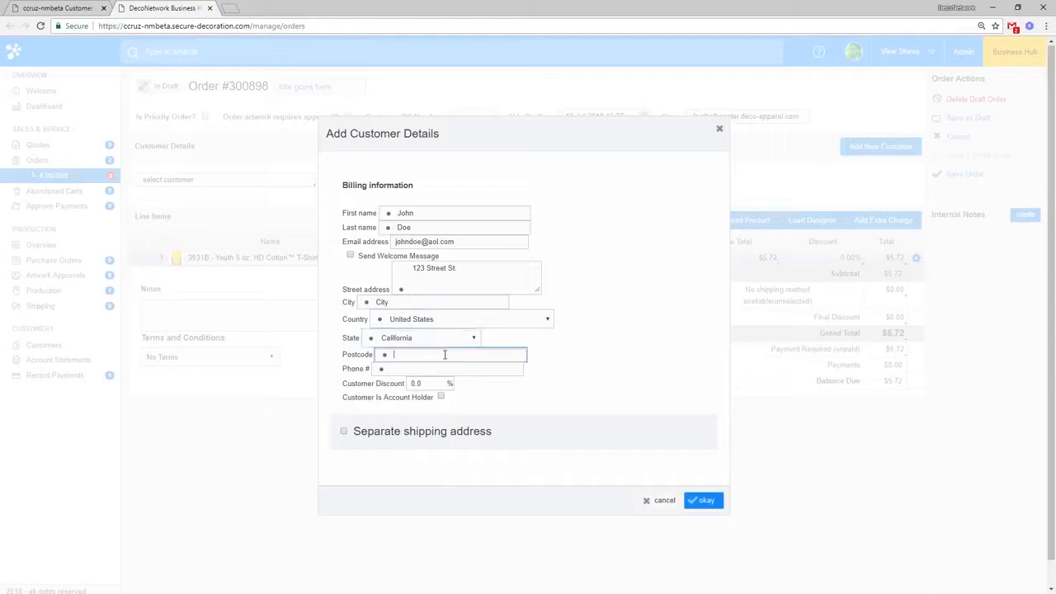
pyautogui.write('90210')
pyautogui.press('Tab')
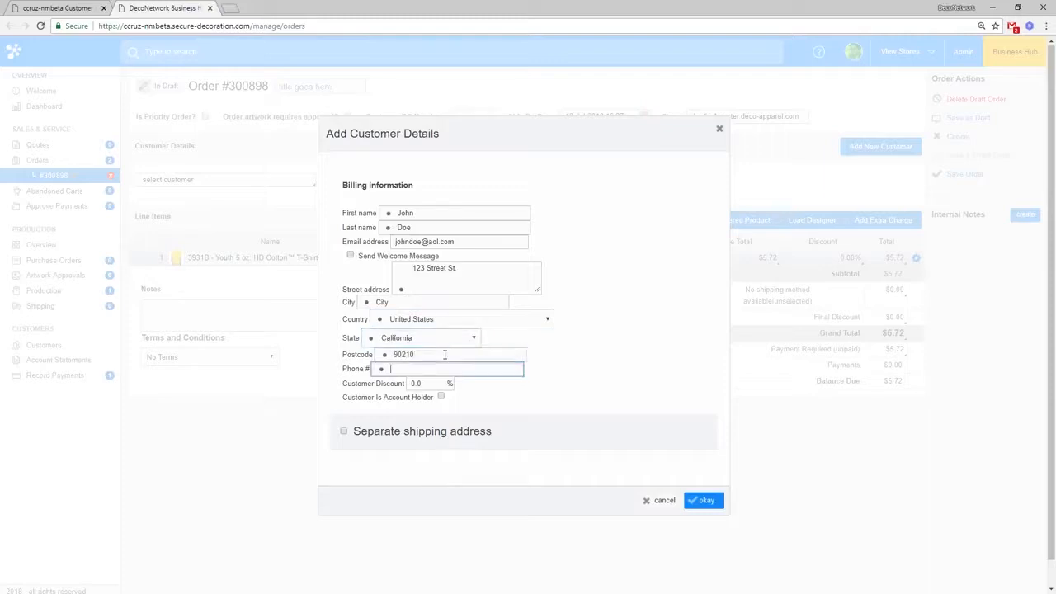
pyautogui.write('555-555-5555')
pyautogui.press('Tab')
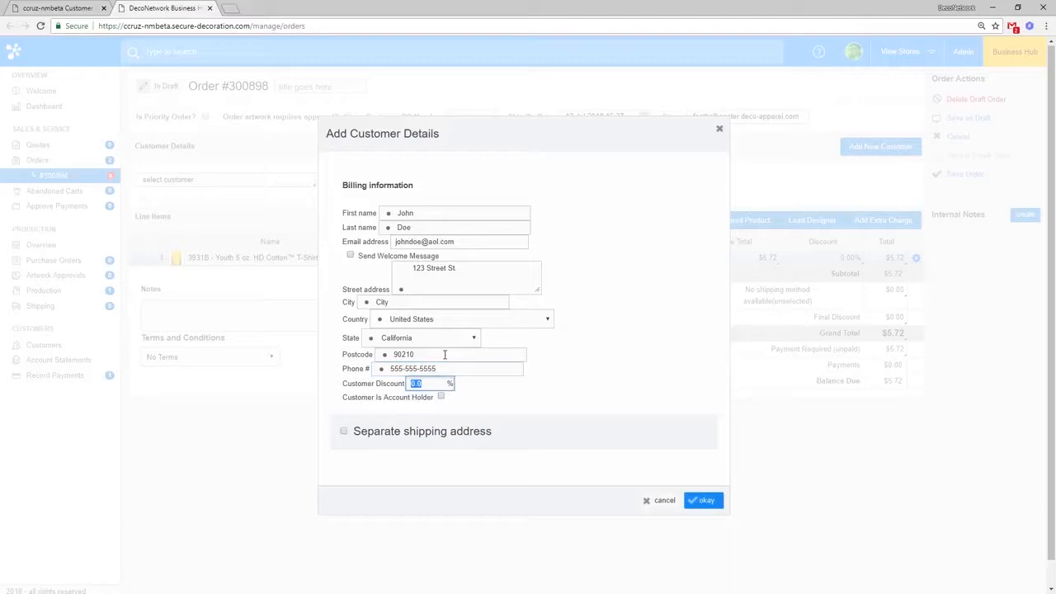
pyautogui.click(700, 500)
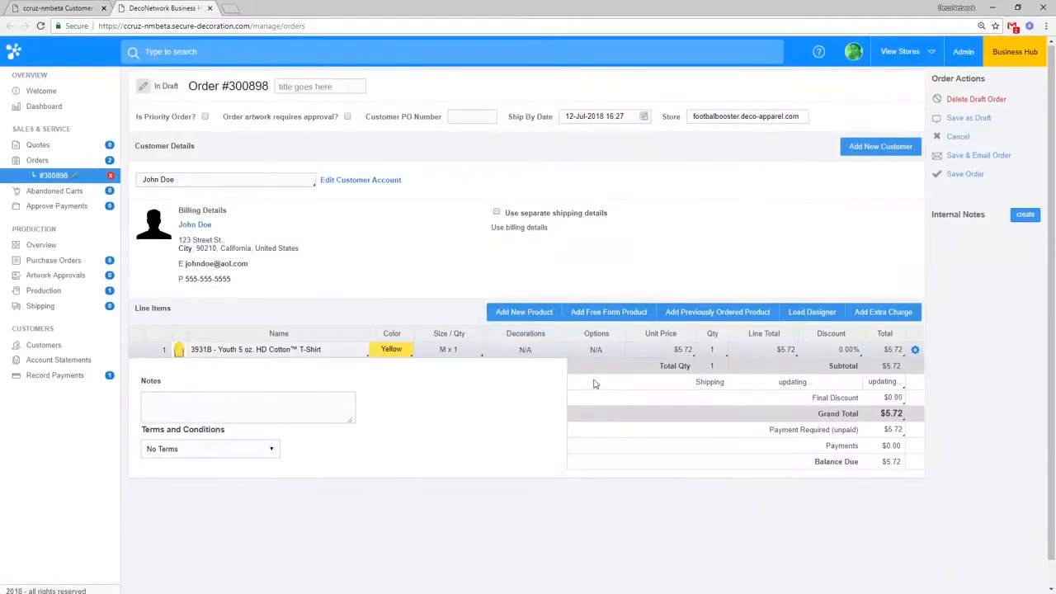
# Step: Save the draft as Order #300898 and go to the new customer's account page
pyautogui.click(967, 177)
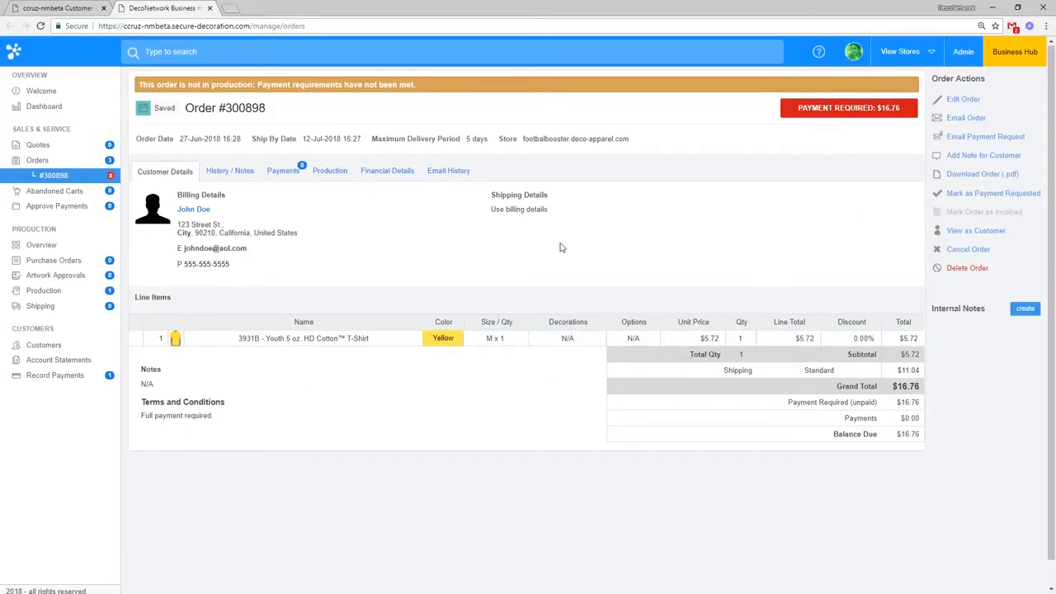
pyautogui.click(198, 212)
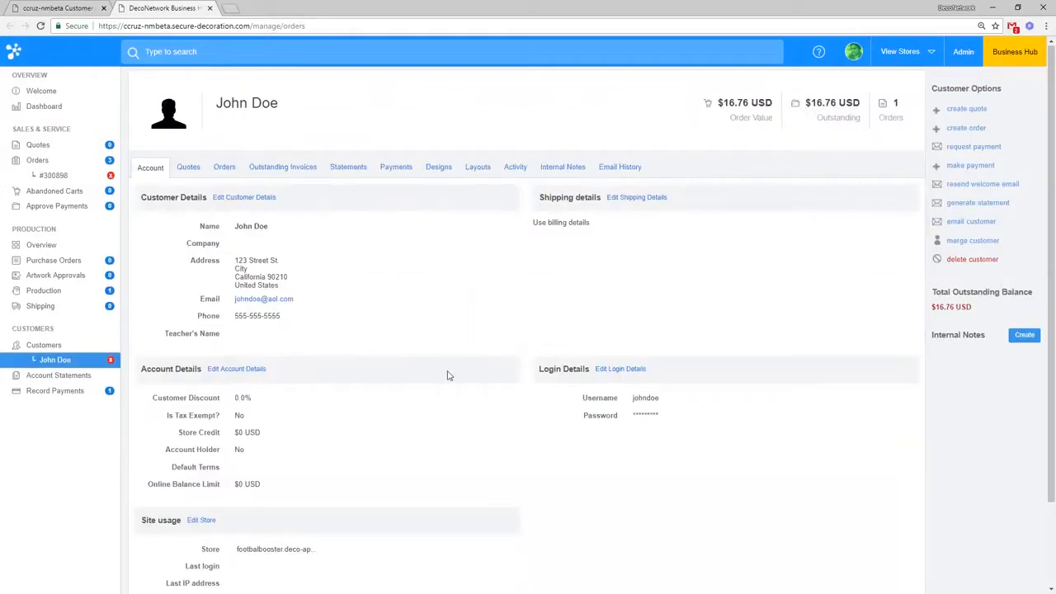
# Step: Change the customer's Teacher's Name to Mr. Gold and check the updated value on the account
pyautogui.scroll(-1, 445, 376)
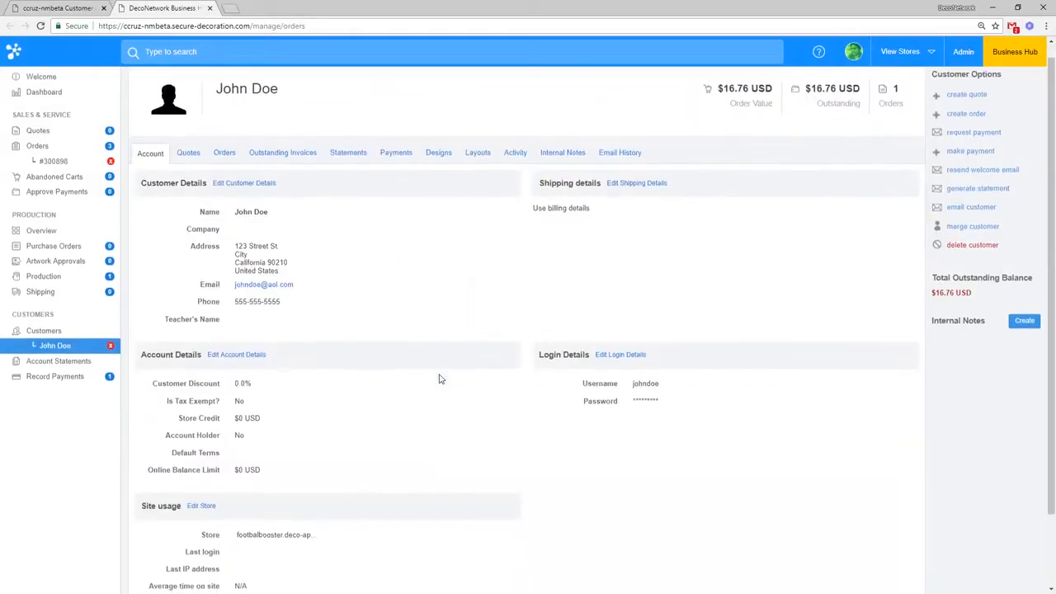
pyautogui.click(241, 188)
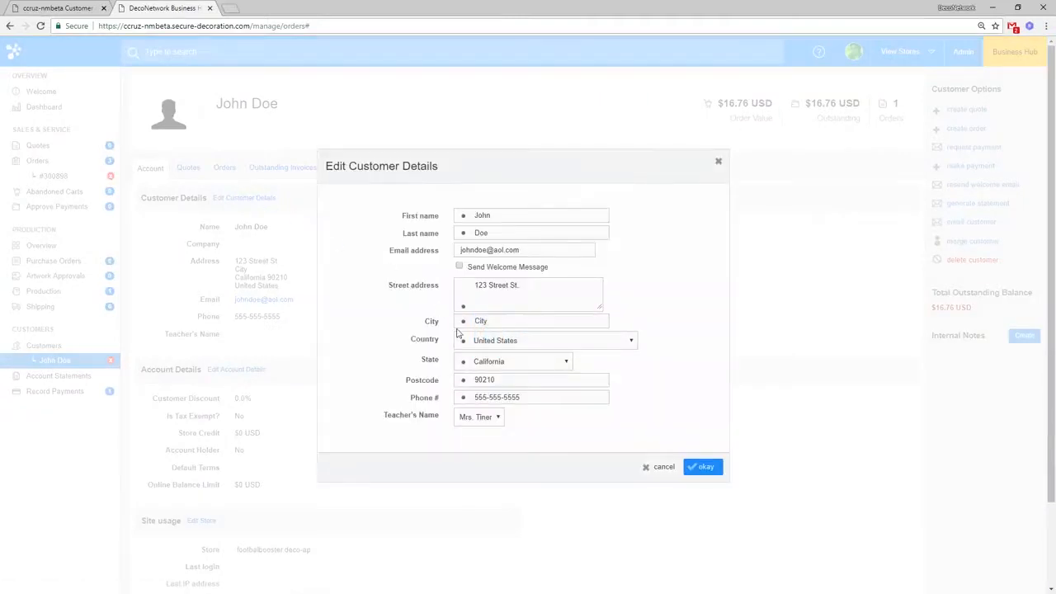
pyautogui.click(491, 422)
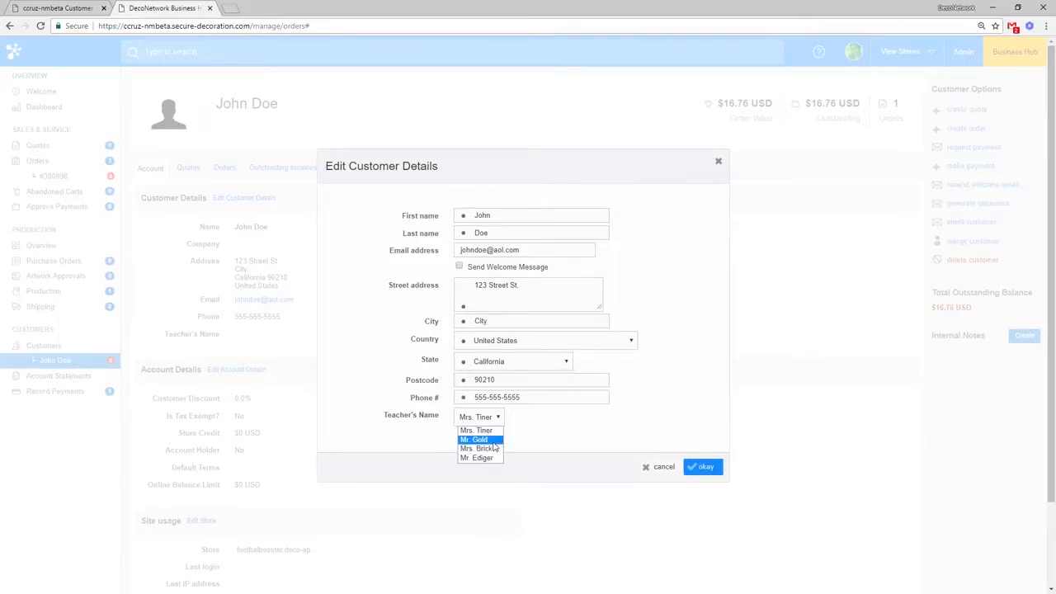
pyautogui.click(494, 443)
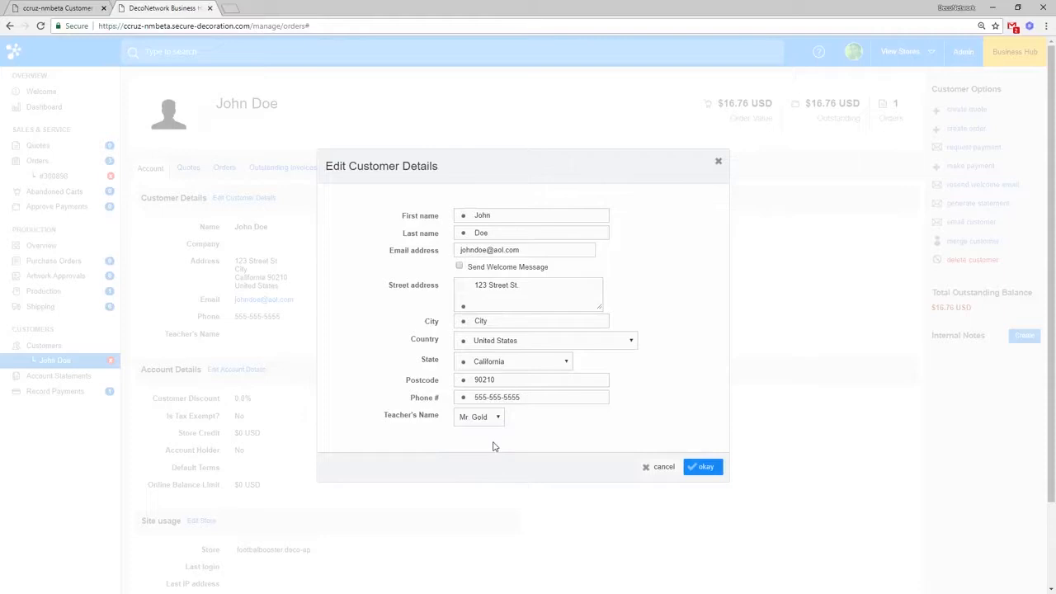
pyautogui.click(706, 469)
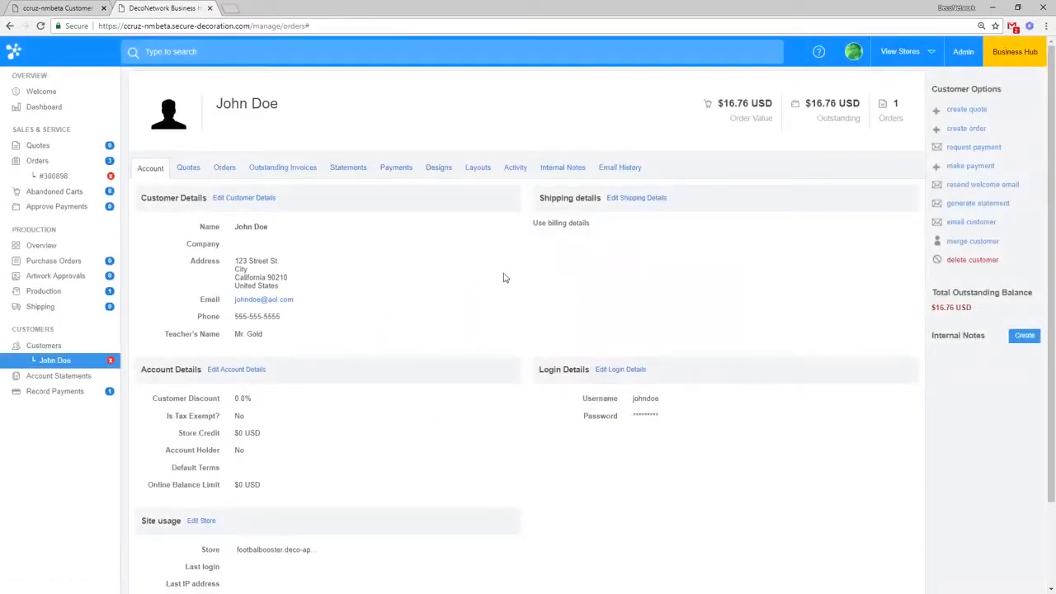
pyautogui.moveTo(244, 335); pyautogui.dragTo(266, 338)
pyautogui.click(270, 338)
# Step: Download Order #300898 as order-300898.pdf and open the file
pyautogui.click(52, 176)
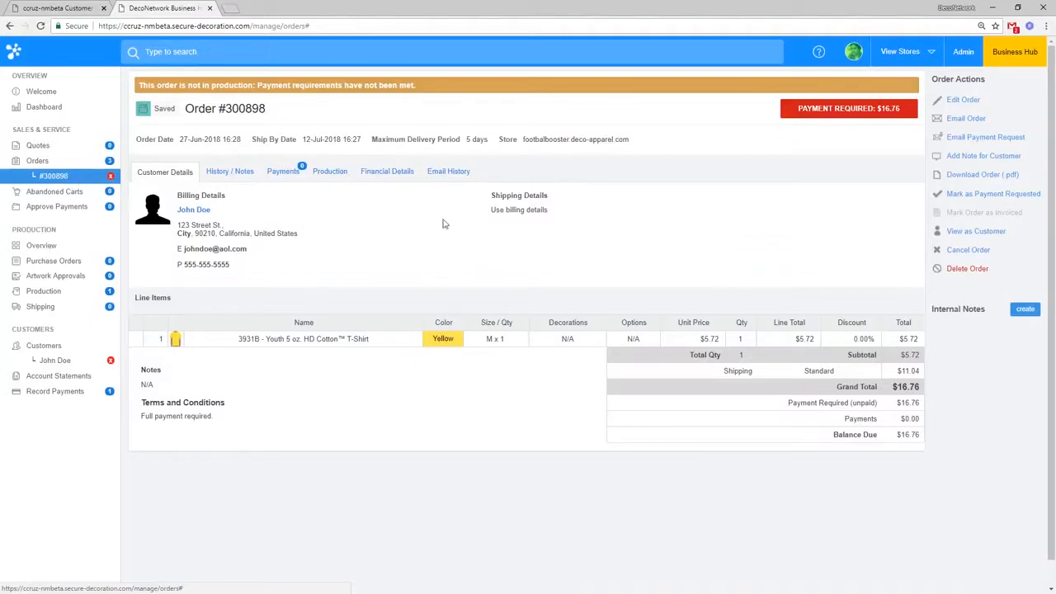
pyautogui.click(980, 176)
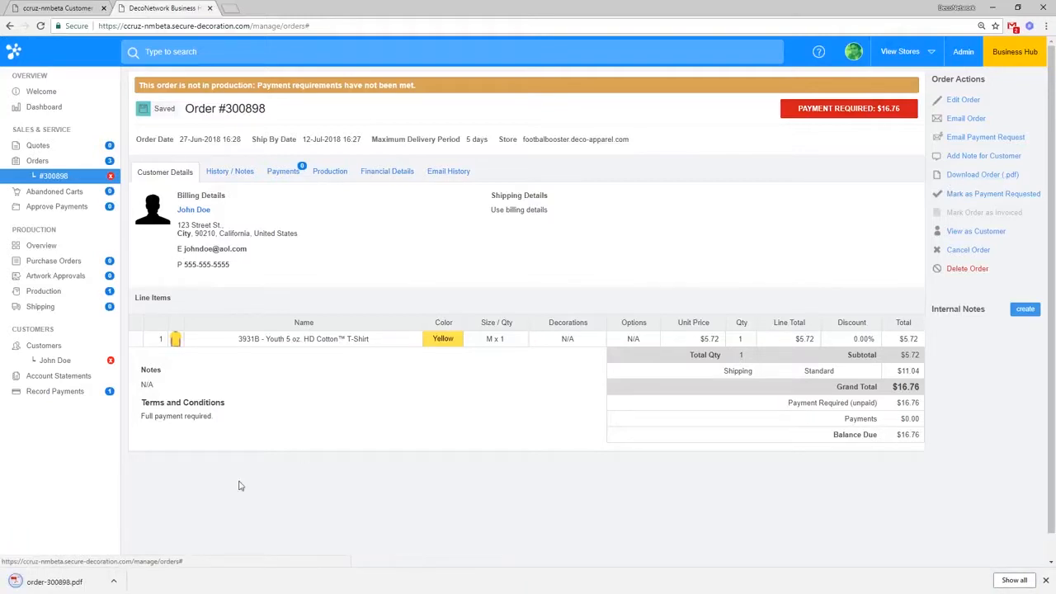
pyautogui.click(54, 581)
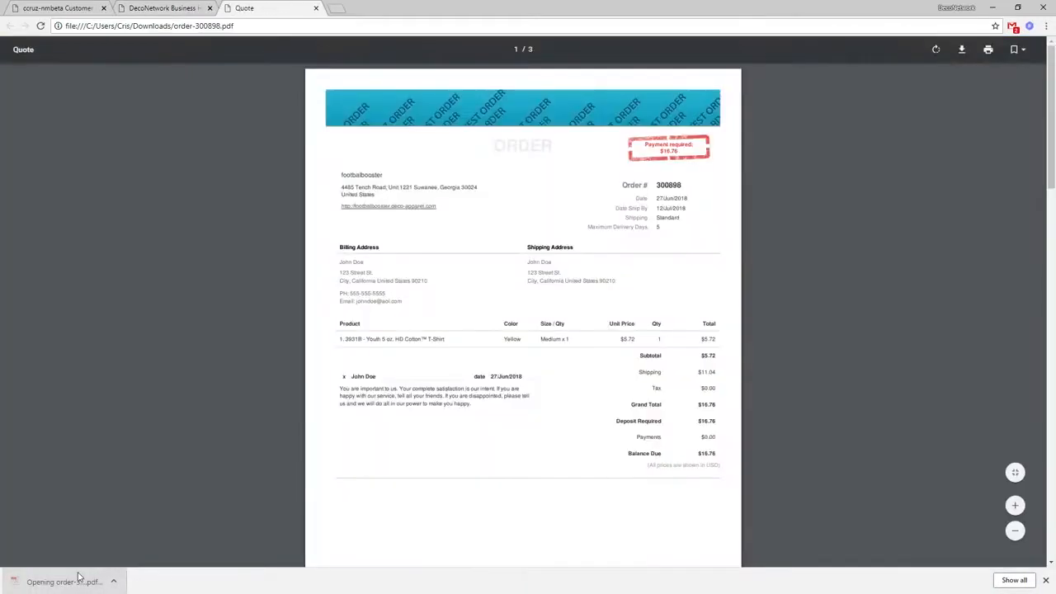
# Step: Review the PDF's order number, order date, ship-by date and shipping method, then return to Customer Fields settings
pyautogui.scroll(-4, 566, 431)
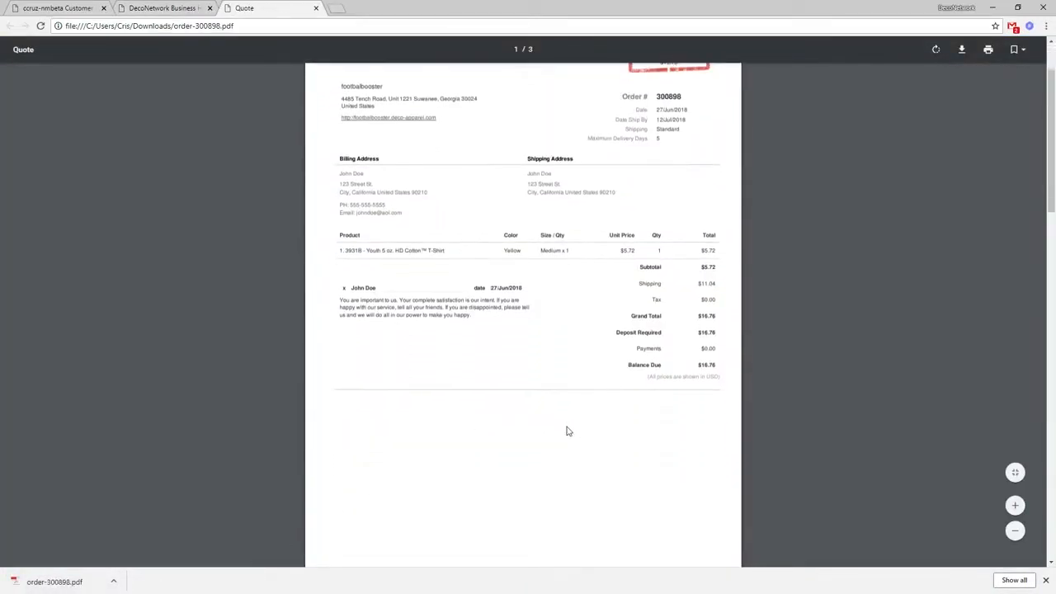
pyautogui.scroll(4, 572, 430)
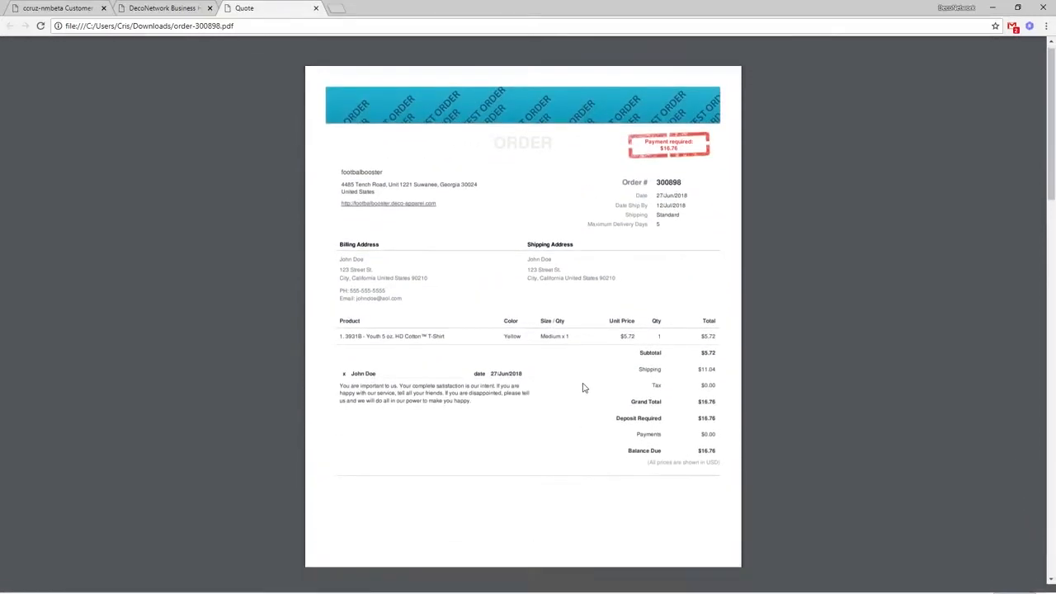
pyautogui.scroll(-2, 585, 386)
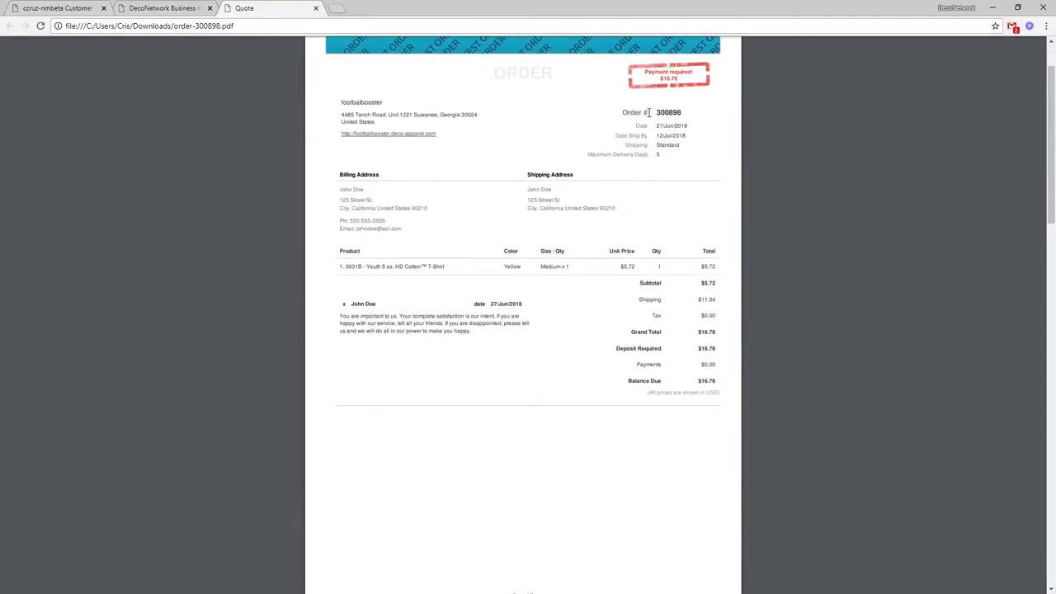
pyautogui.moveTo(623, 113); pyautogui.dragTo(649, 113)
pyautogui.click(688, 168)
pyautogui.moveTo(637, 126); pyautogui.dragTo(689, 128)
pyautogui.click(618, 136)
pyautogui.moveTo(618, 136); pyautogui.dragTo(671, 154)
pyautogui.click(671, 157)
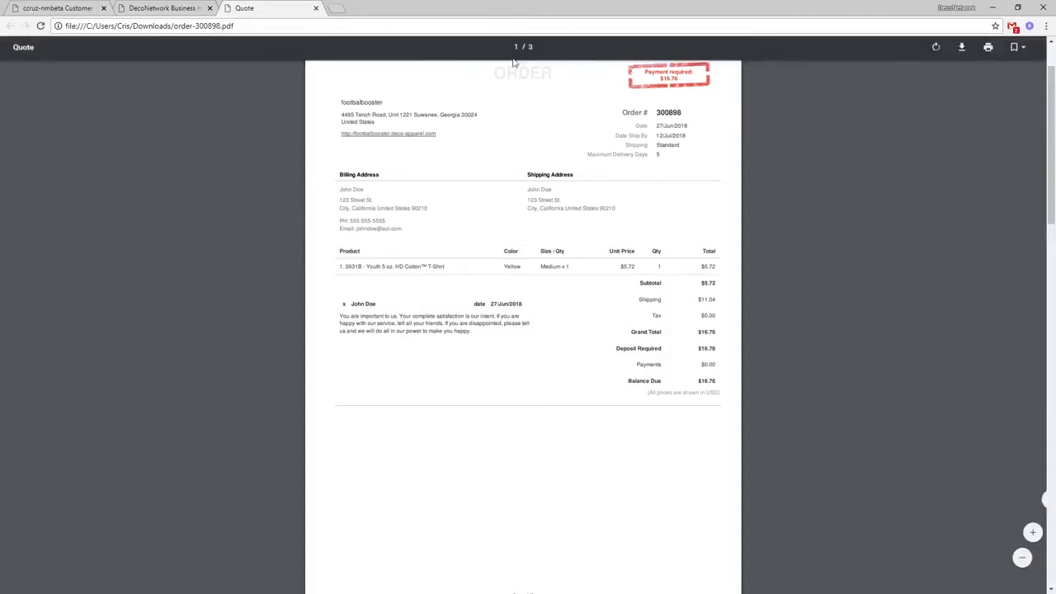
pyautogui.click(179, 5)
pyautogui.click(86, 5)
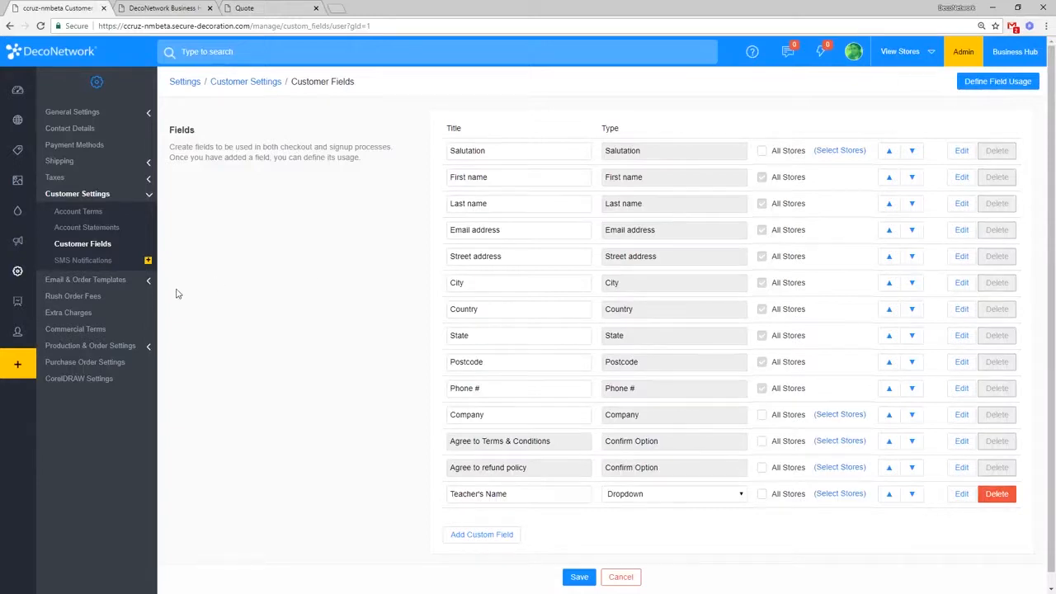
# Step: Go to the Order Templates page under Email & Order Templates in the settings sidebar
pyautogui.click(107, 280)
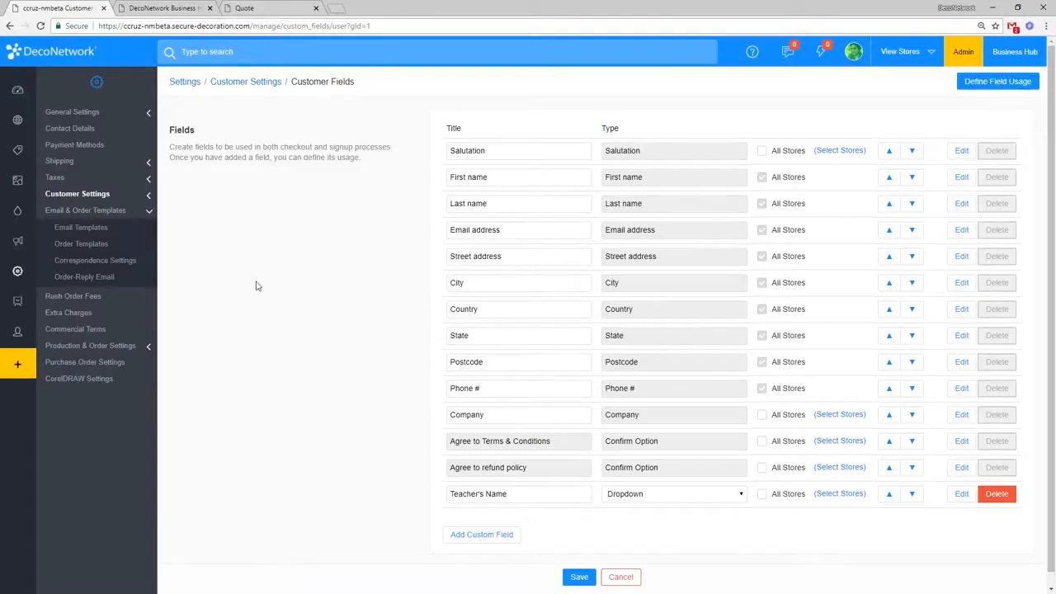
pyautogui.click(113, 247)
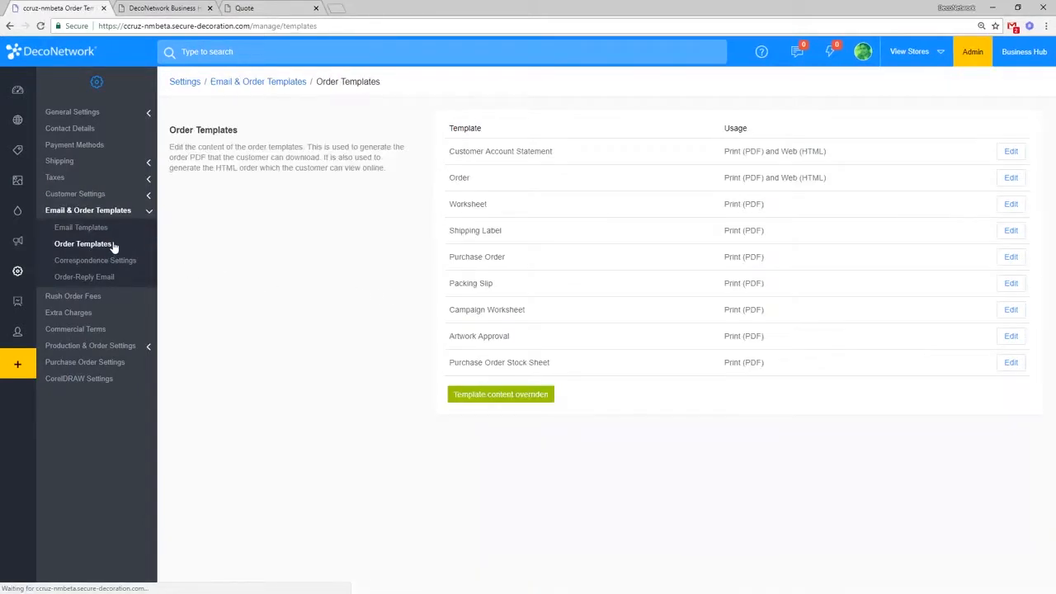
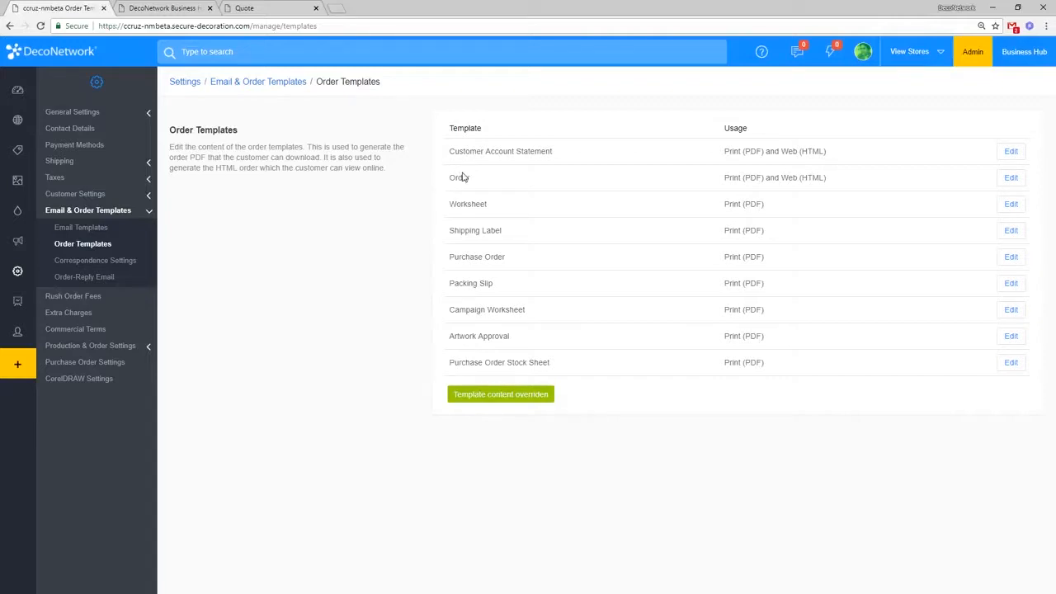
# Step: Edit the Order template and tick 'Customize default template' to show its code
pyautogui.click(1010, 180)
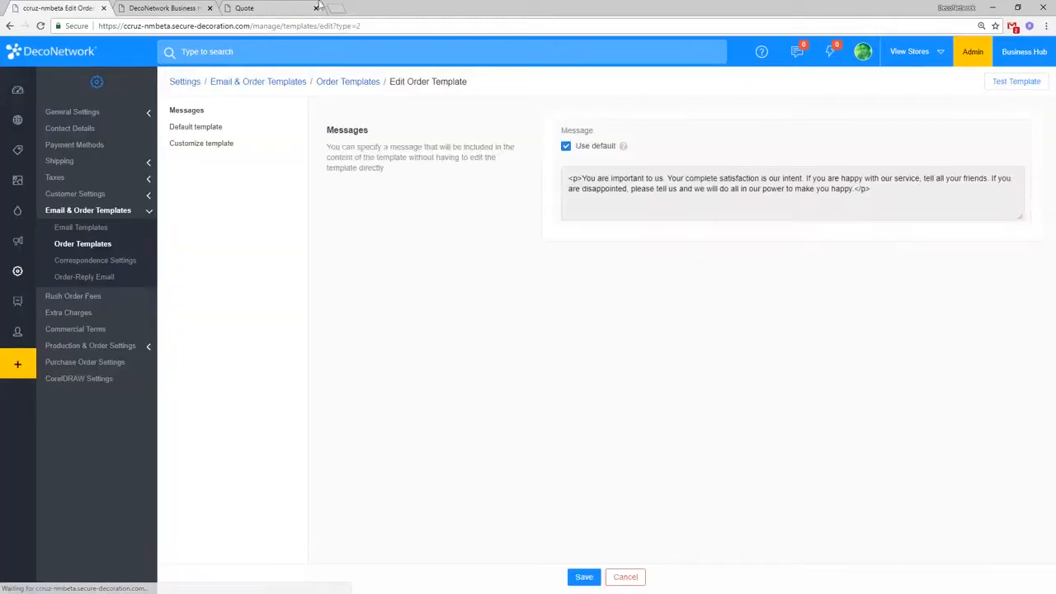
pyautogui.click(254, 8)
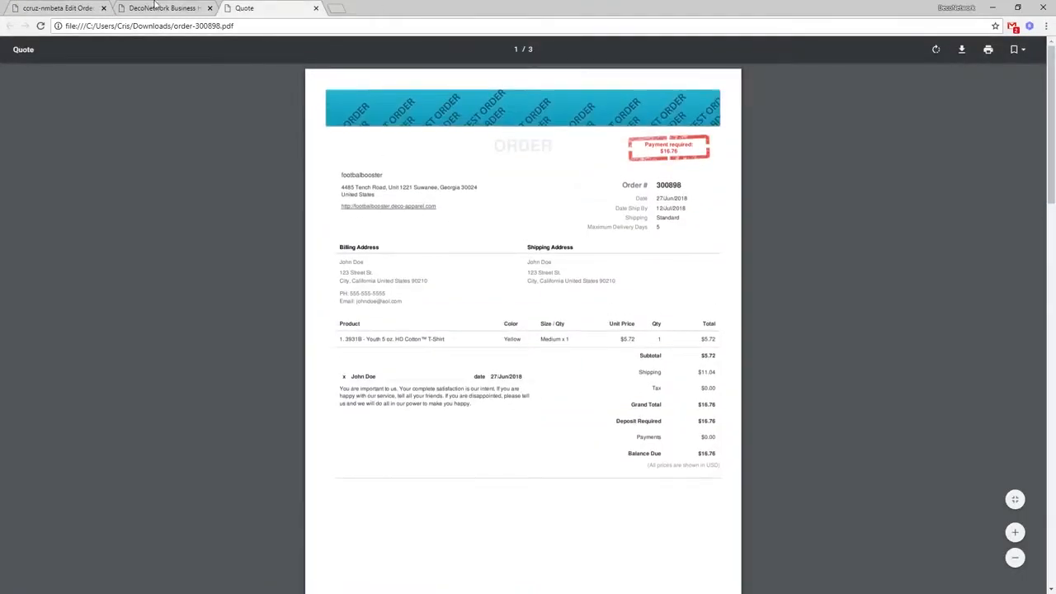
pyautogui.click(56, 7)
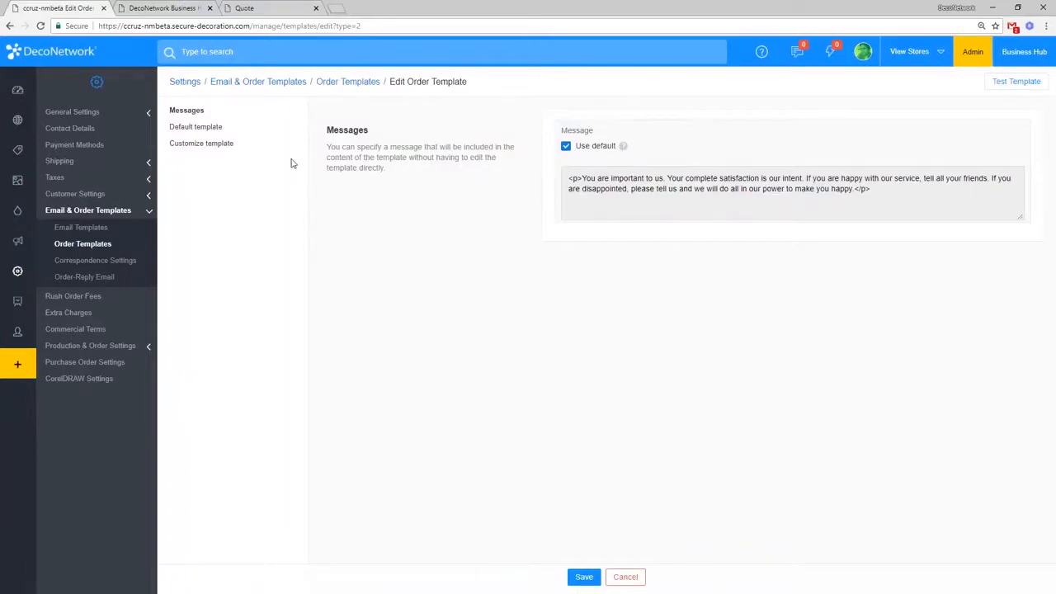
pyautogui.click(234, 146)
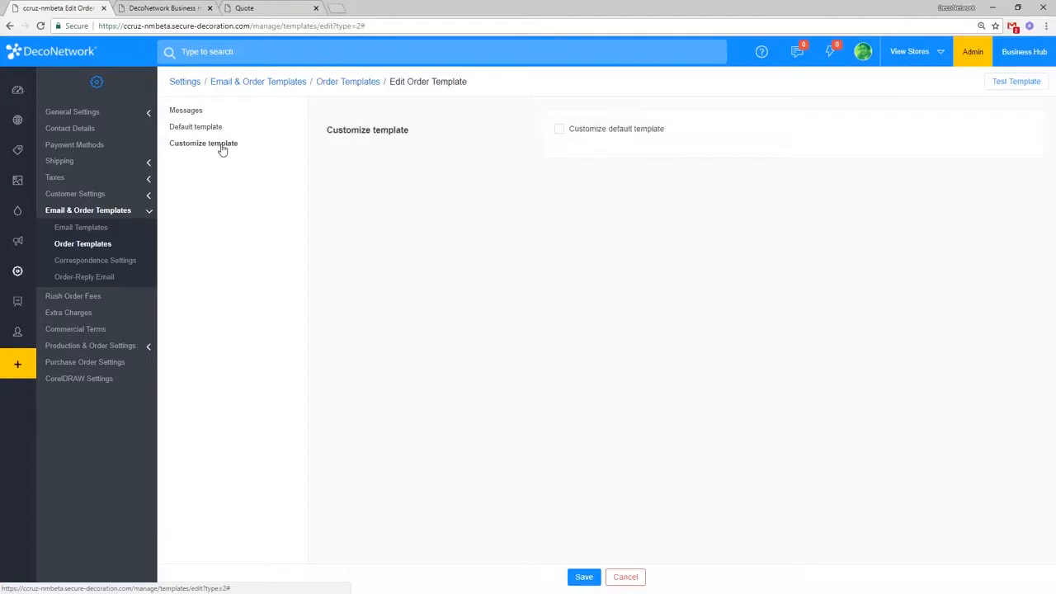
pyautogui.click(572, 130)
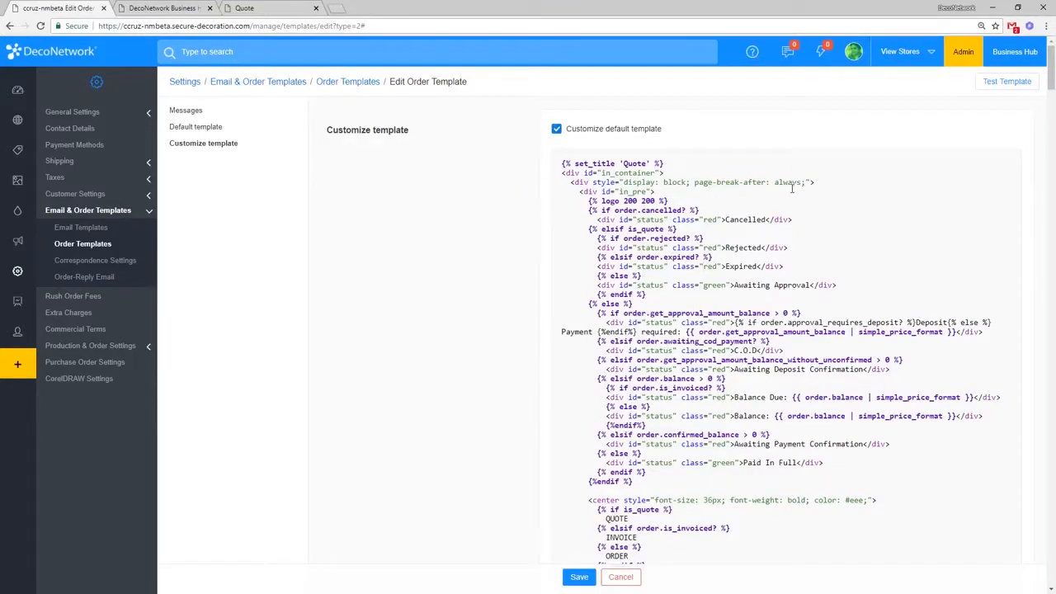
# Step: Inspect the order.get_approval_amount_balance condition in the code, then bring up the order 300898 PDF
pyautogui.click(715, 239)
pyautogui.moveTo(625, 314); pyautogui.dragTo(702, 312)
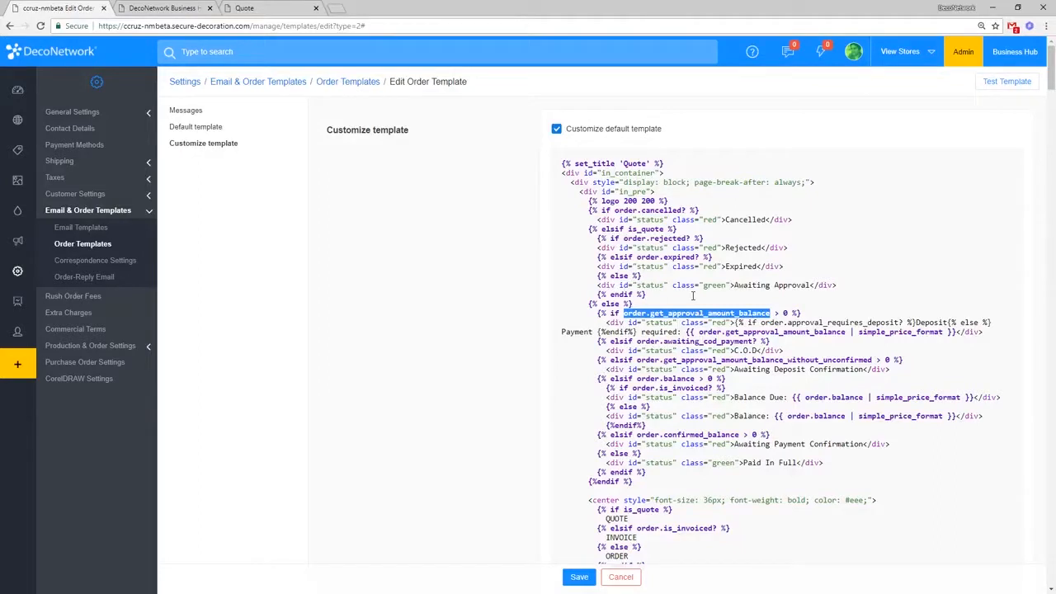
pyautogui.click(814, 312)
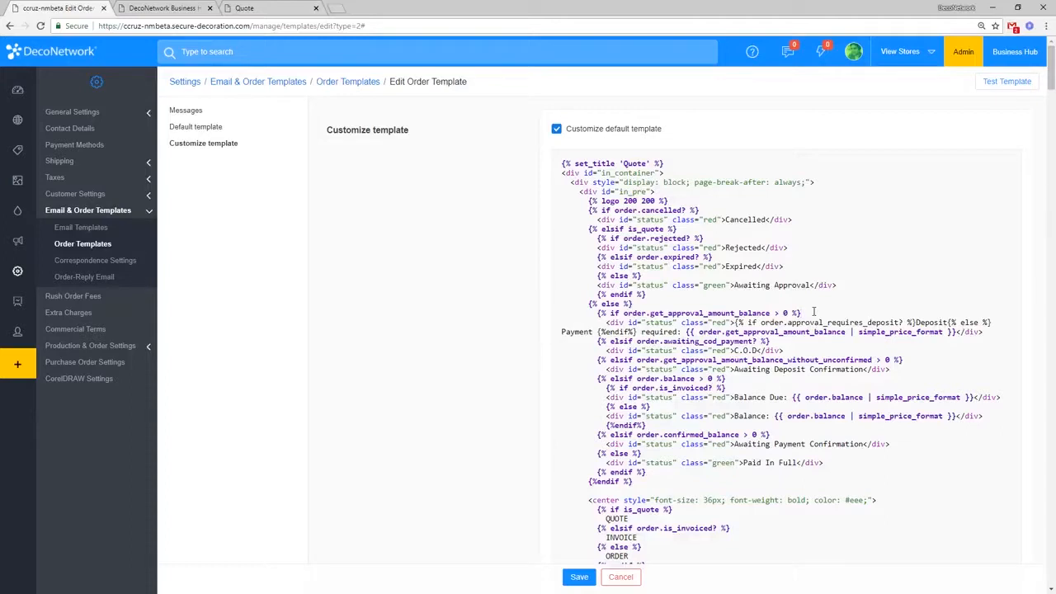
pyautogui.click(290, 7)
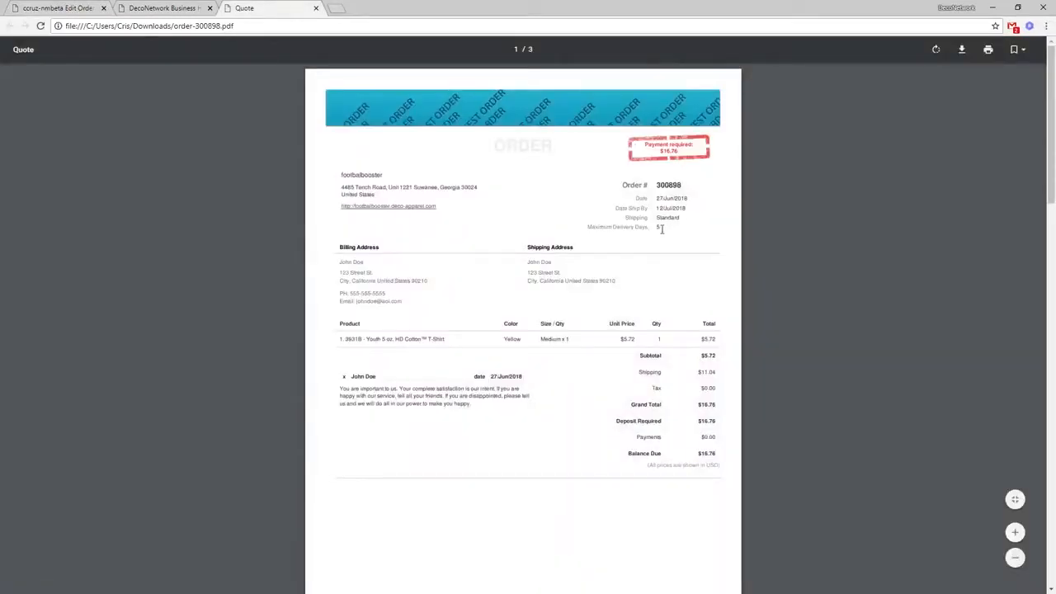
# Step: Check the Maximum Delivery Days line in the PDF and order #300898's details
pyautogui.moveTo(691, 248); pyautogui.dragTo(590, 228)
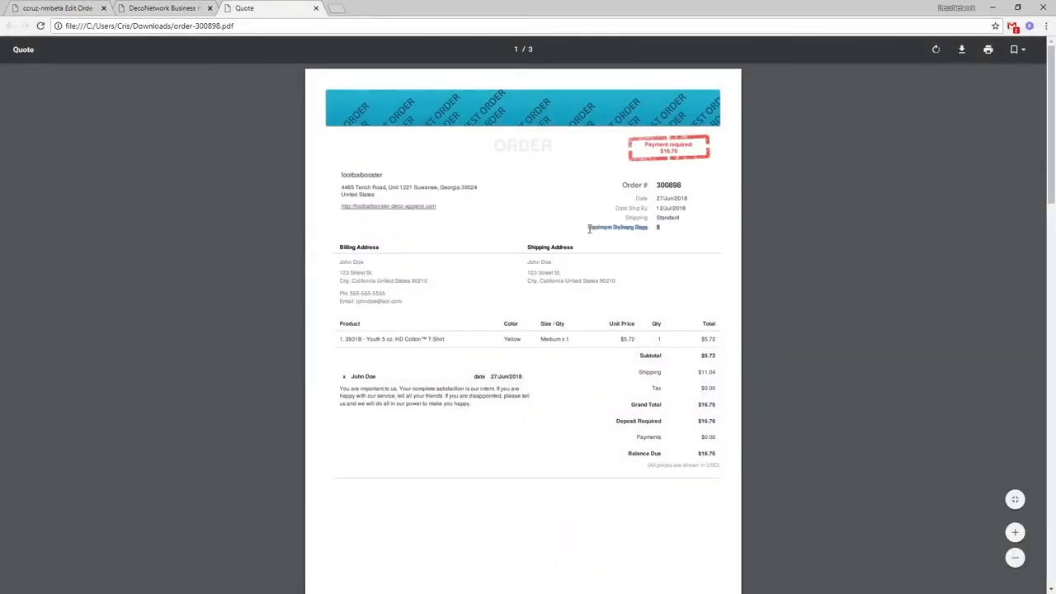
pyautogui.click(664, 230)
pyautogui.click(161, 7)
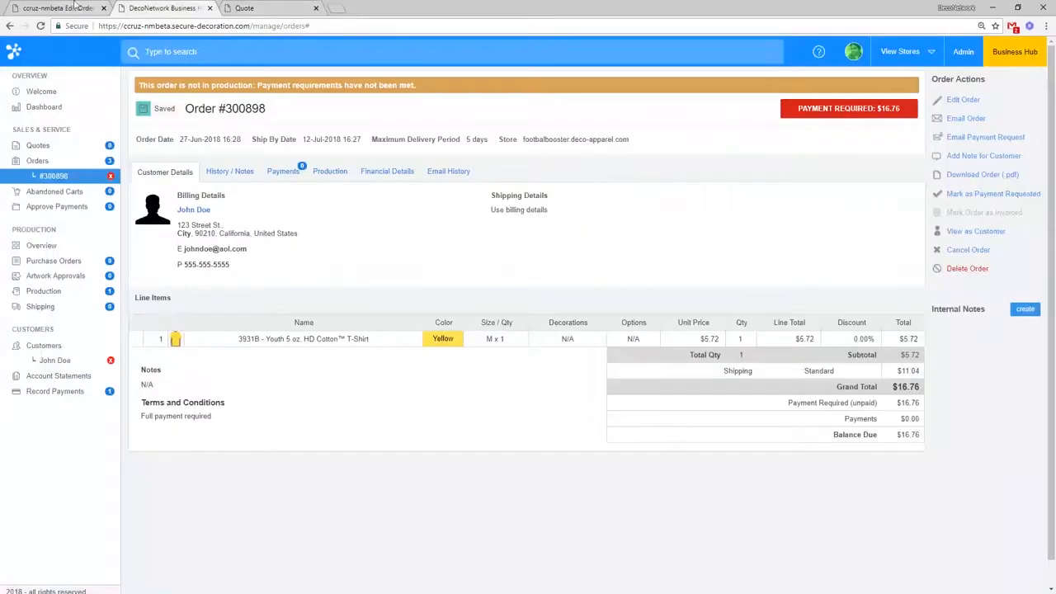
# Step: Insert an empty line after the order.shipping_days block's endif in the template code
pyautogui.click(74, 6)
pyautogui.scroll(-2, 691, 306)
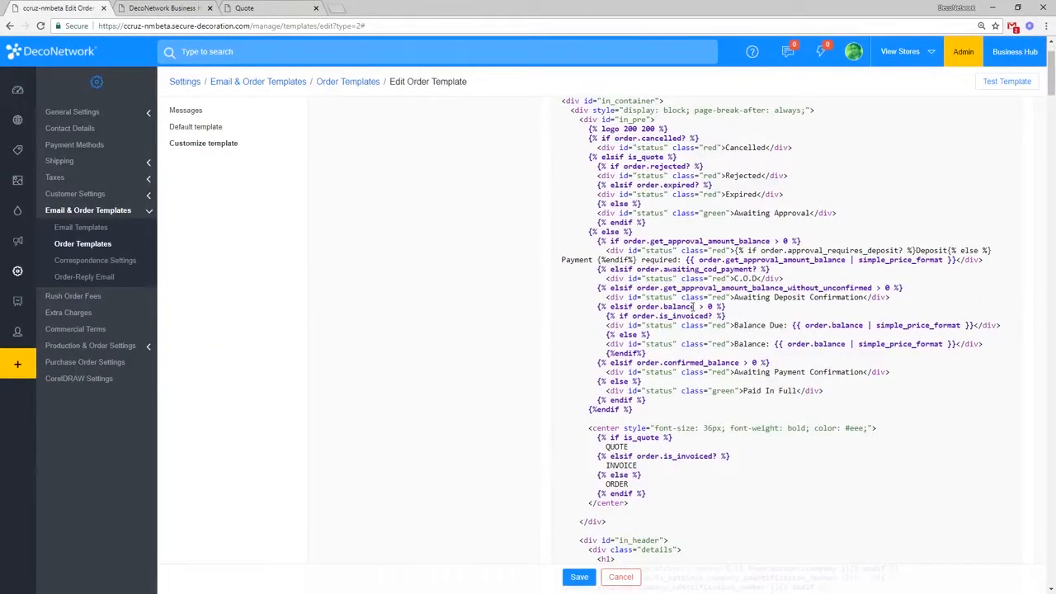
pyautogui.scroll(-5, 692, 306)
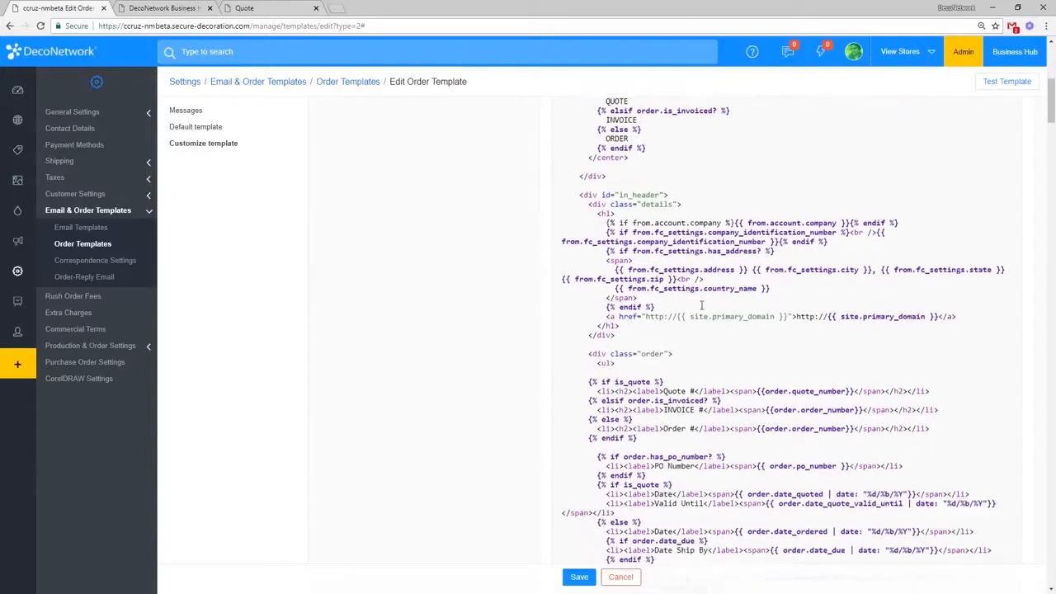
pyautogui.scroll(-3, 701, 306)
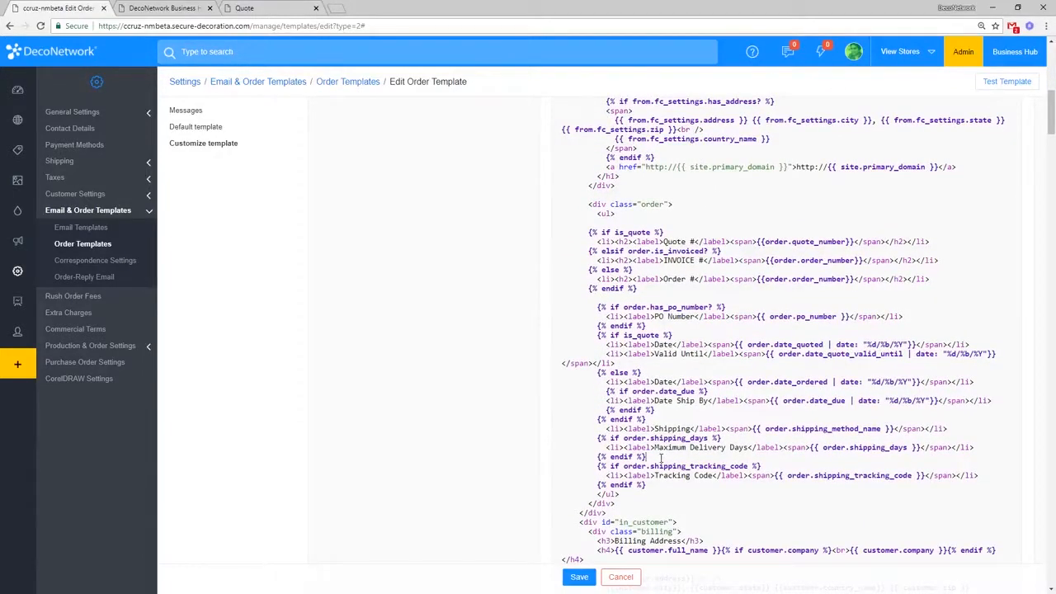
pyautogui.moveTo(646, 456); pyautogui.dragTo(552, 439)
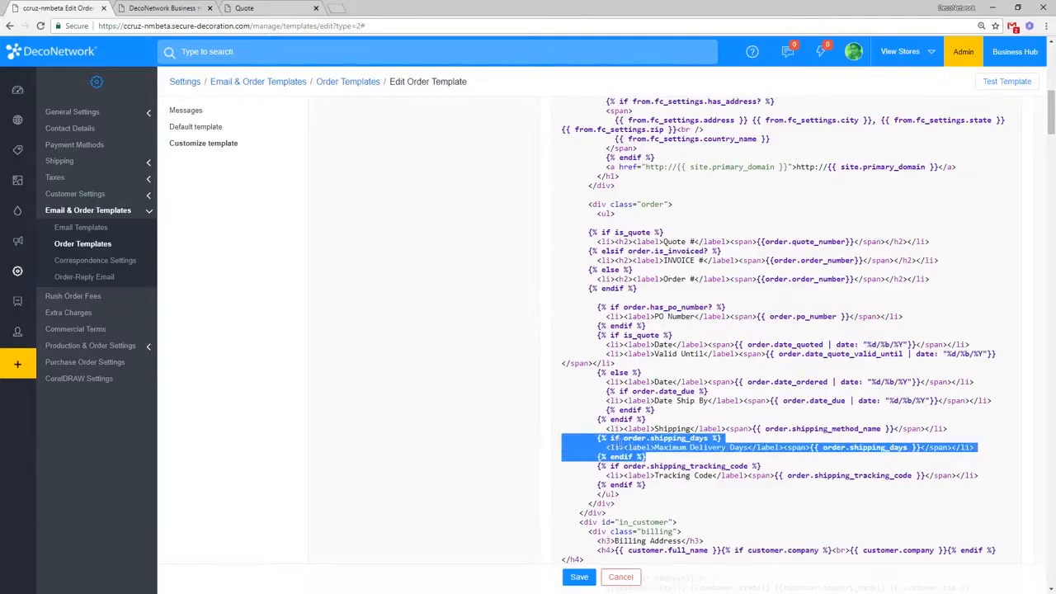
pyautogui.moveTo(625, 438); pyautogui.dragTo(919, 447)
pyautogui.click(686, 459)
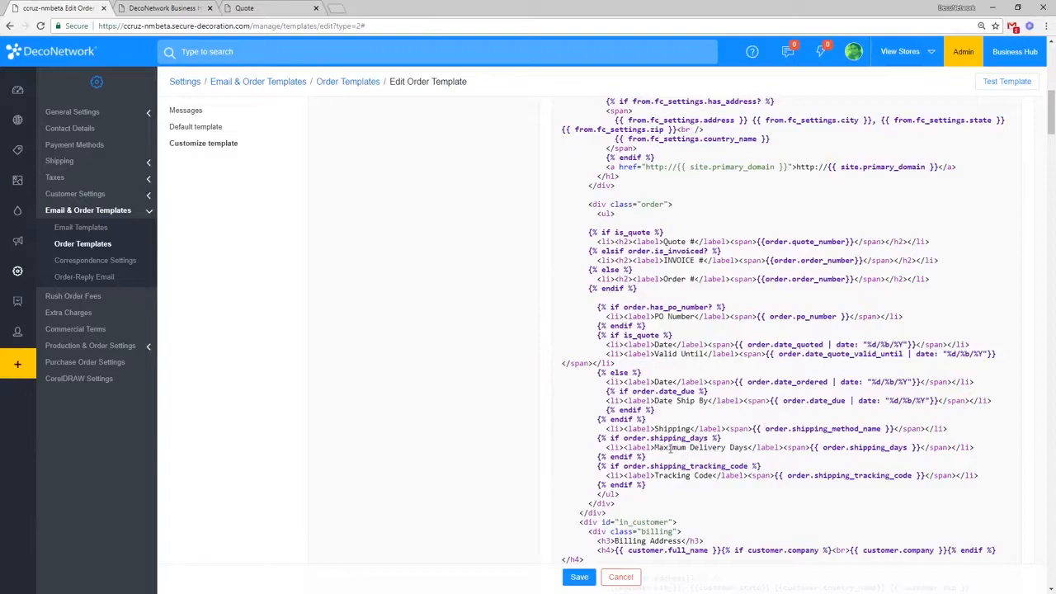
pyautogui.press('Return')
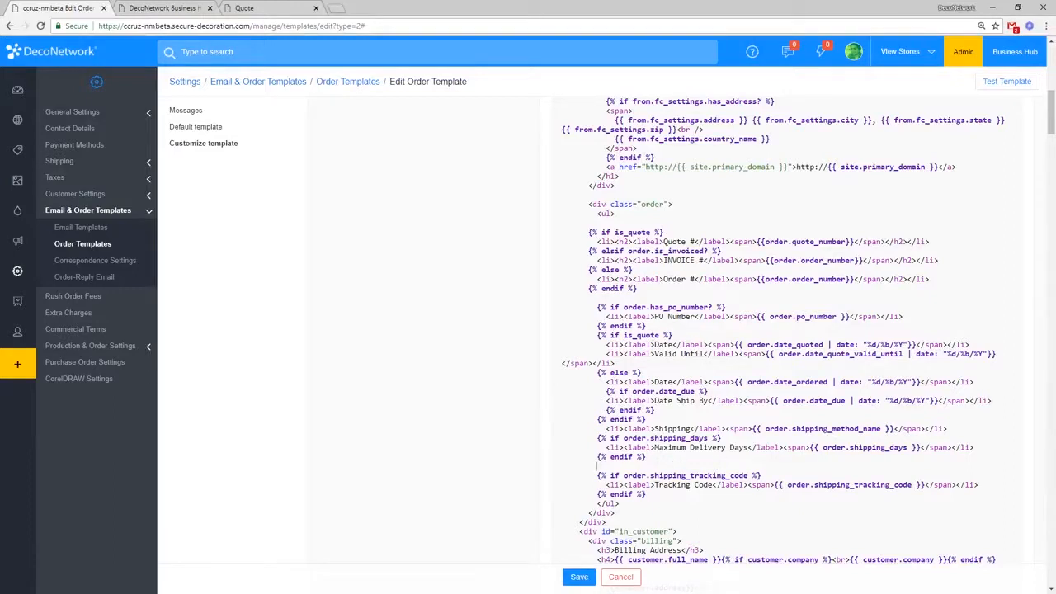
# Step: Load the DecoNetwork blog at deconetwork.com/blog in a new tab
pyautogui.click(335, 8)
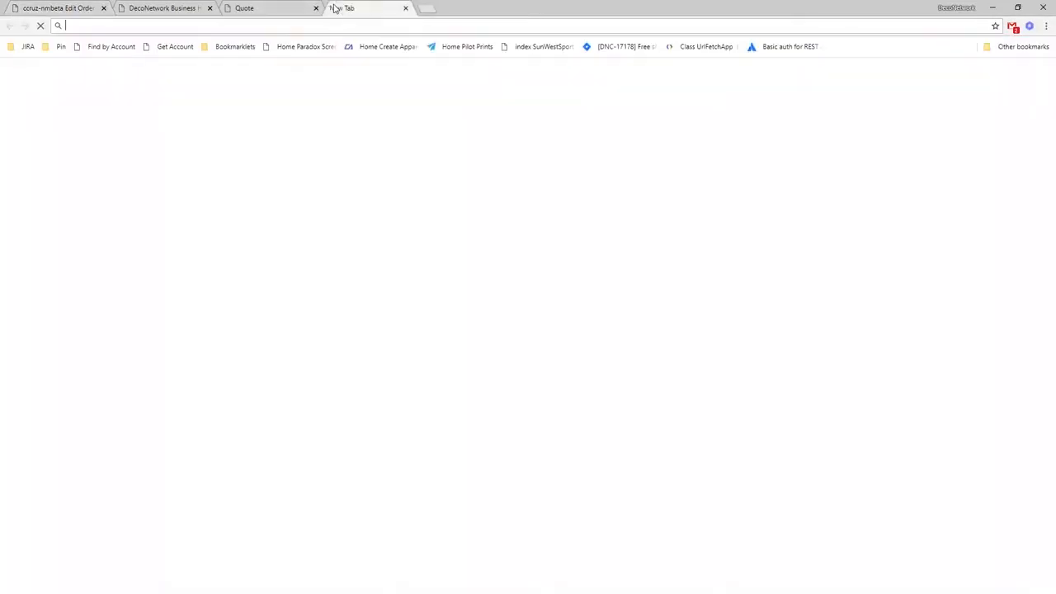
pyautogui.write('deconetwork.com')
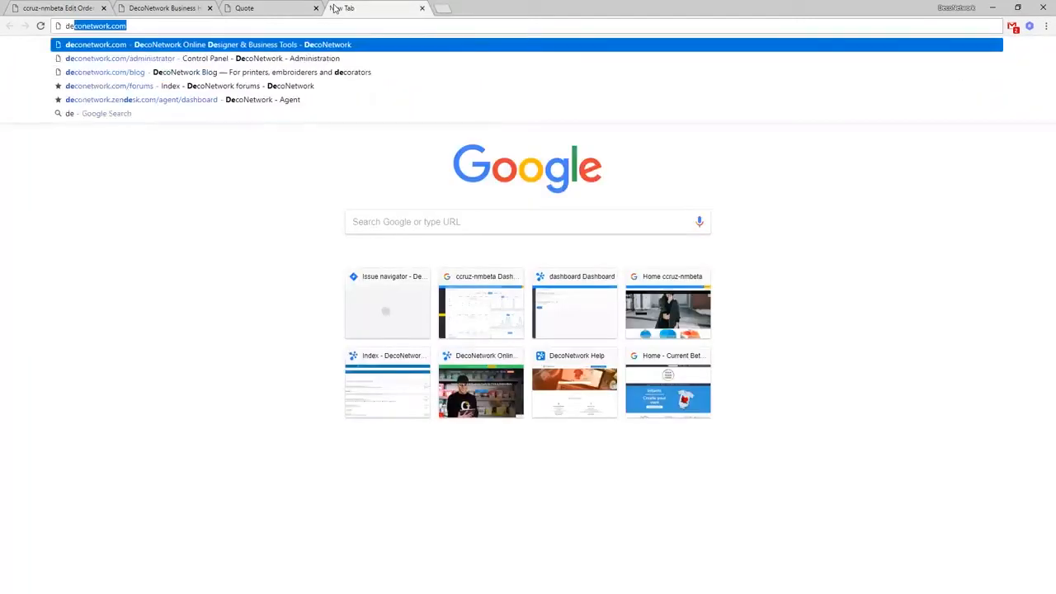
pyautogui.press('Down')
pyautogui.press('Down')
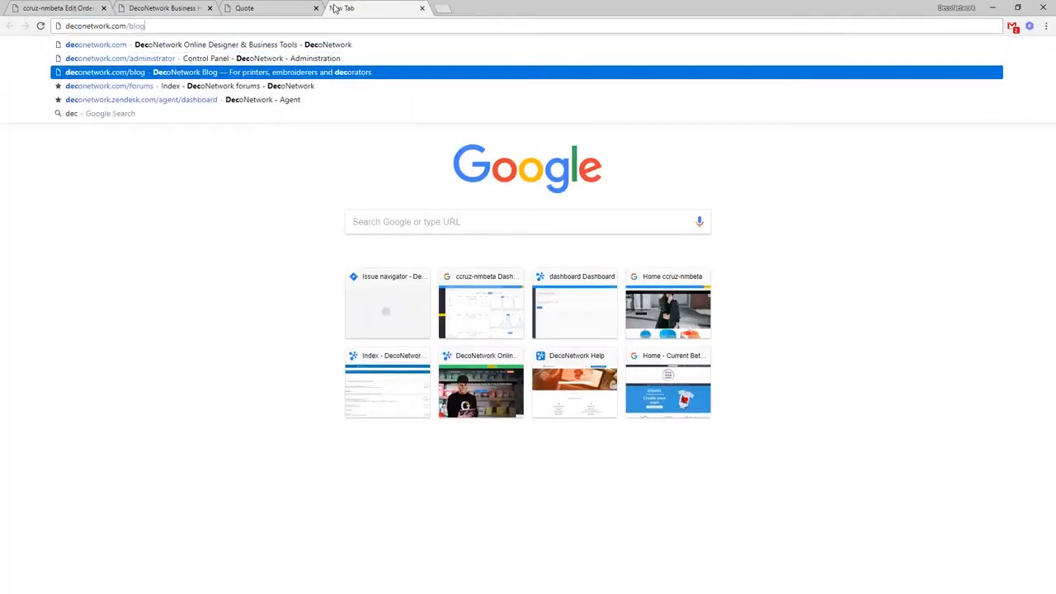
pyautogui.press('Return')
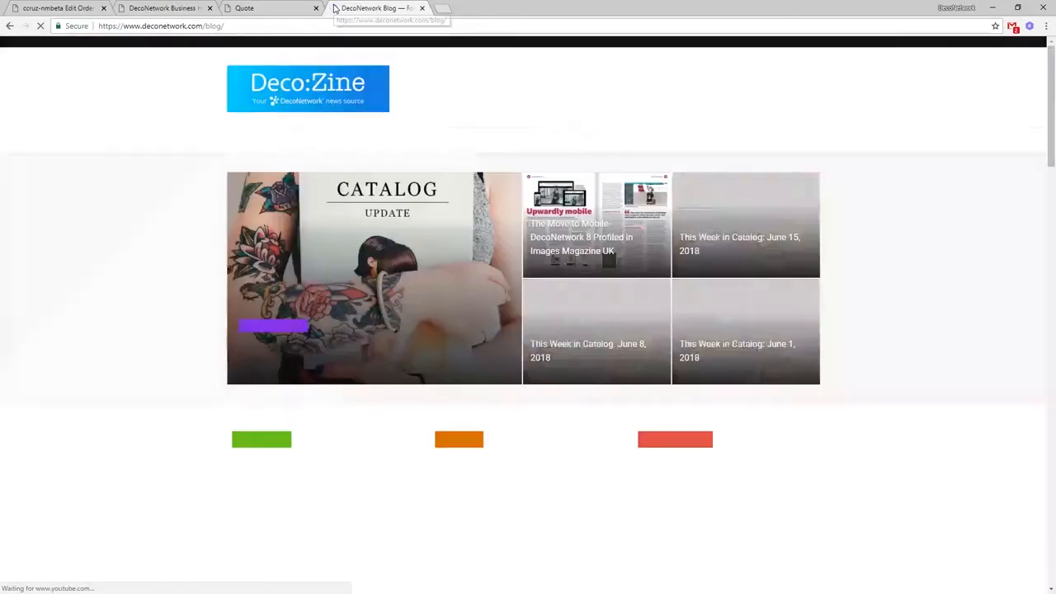
# Step: Search the blog for 'customer field' and scan the results
pyautogui.click(807, 152)
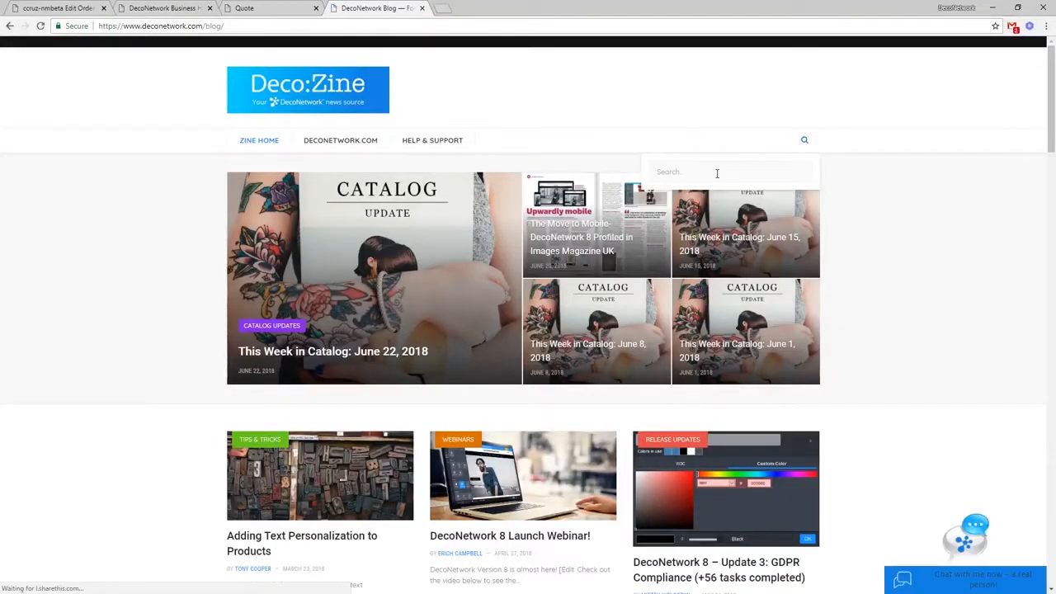
pyautogui.write('customer field')
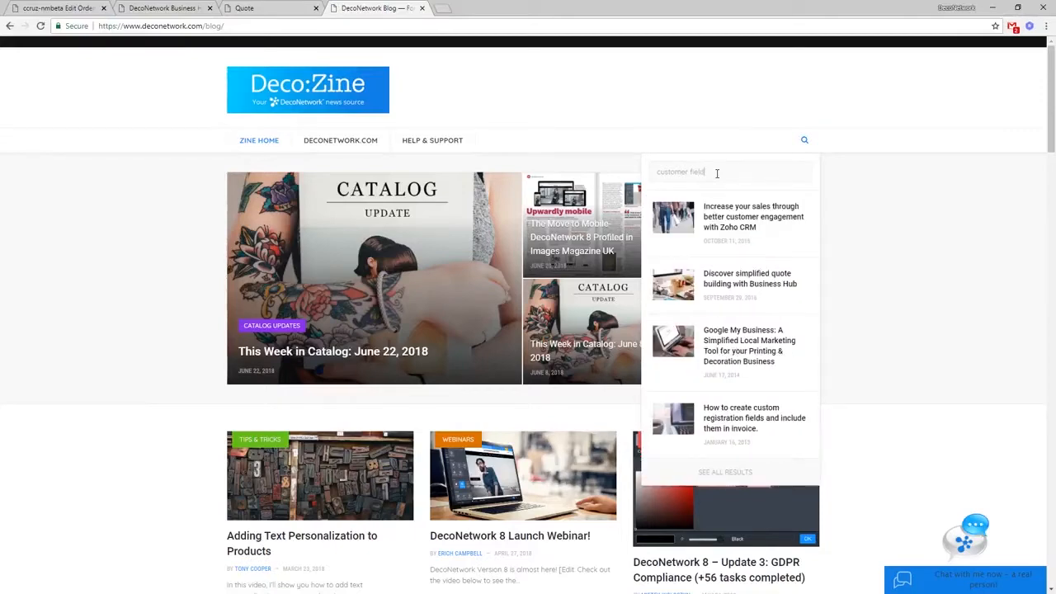
pyautogui.press('Return')
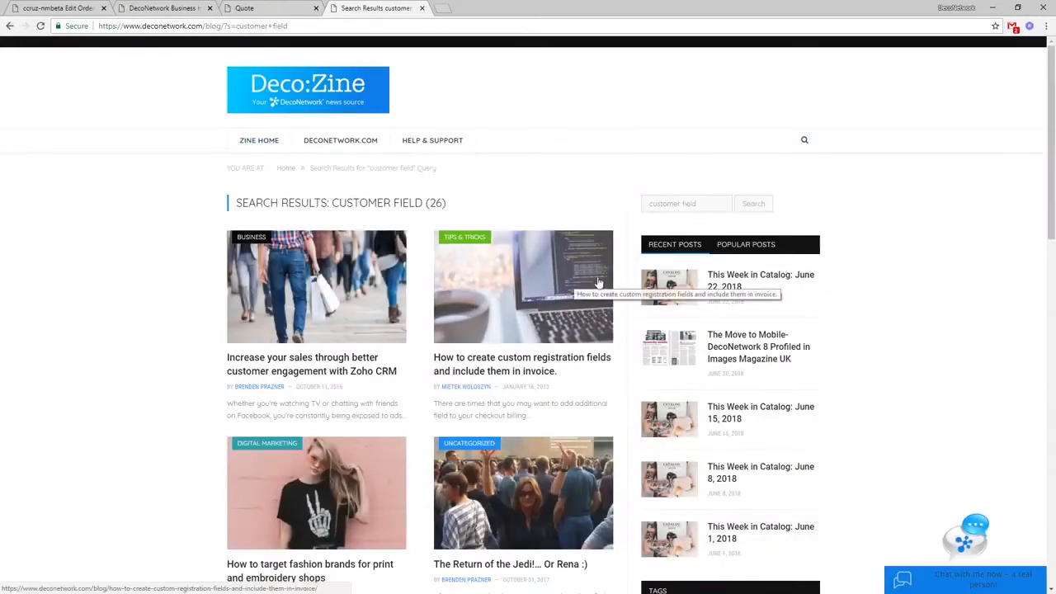
pyautogui.scroll(-1, 594, 290)
# Step: Open 'How to create custom registration fields and include them in invoice' and read down to steps 8 and 9
pyautogui.click(529, 344)
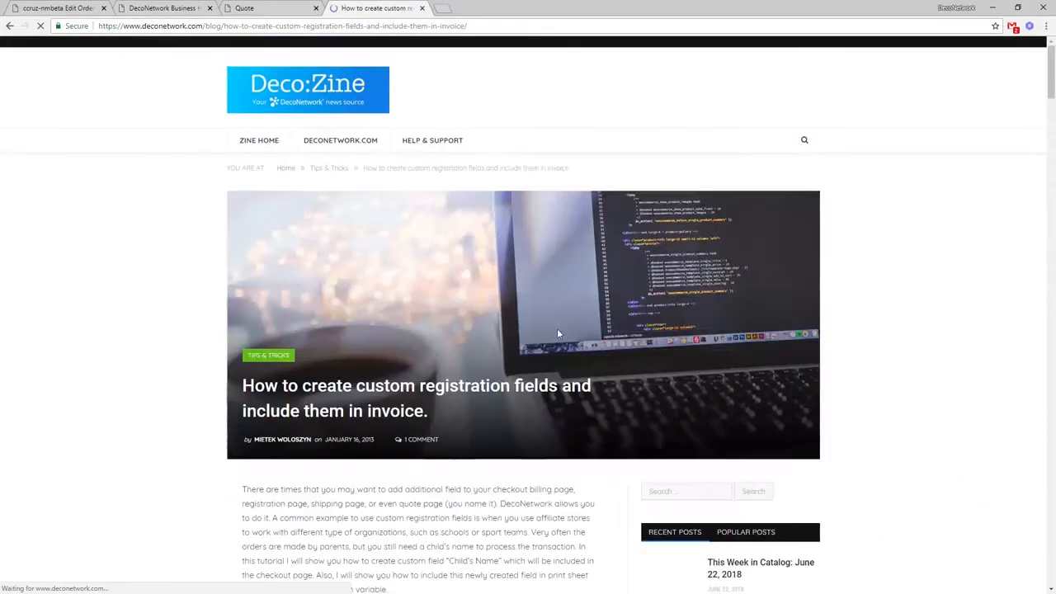
pyautogui.scroll(-3, 519, 329)
pyautogui.scroll(-9, 519, 329)
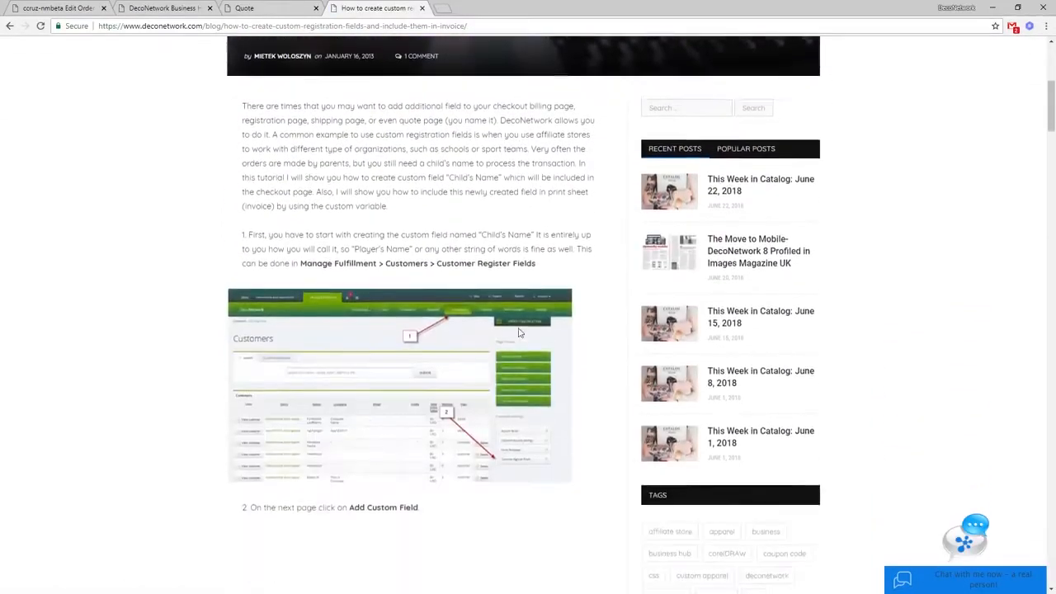
pyautogui.scroll(2, 516, 333)
pyautogui.scroll(1, 499, 297)
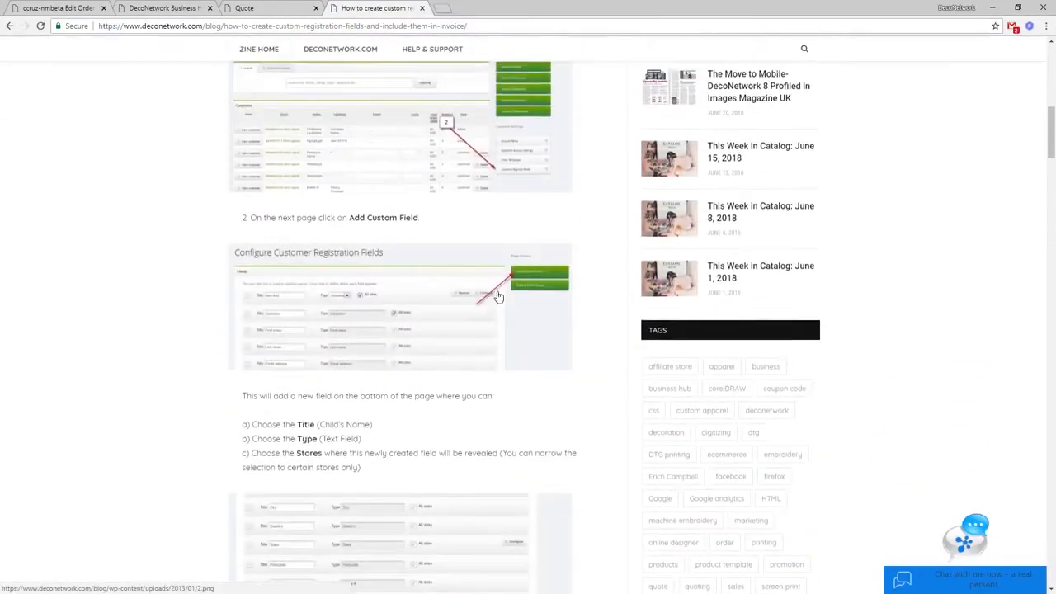
pyautogui.scroll(-4, 299, 203)
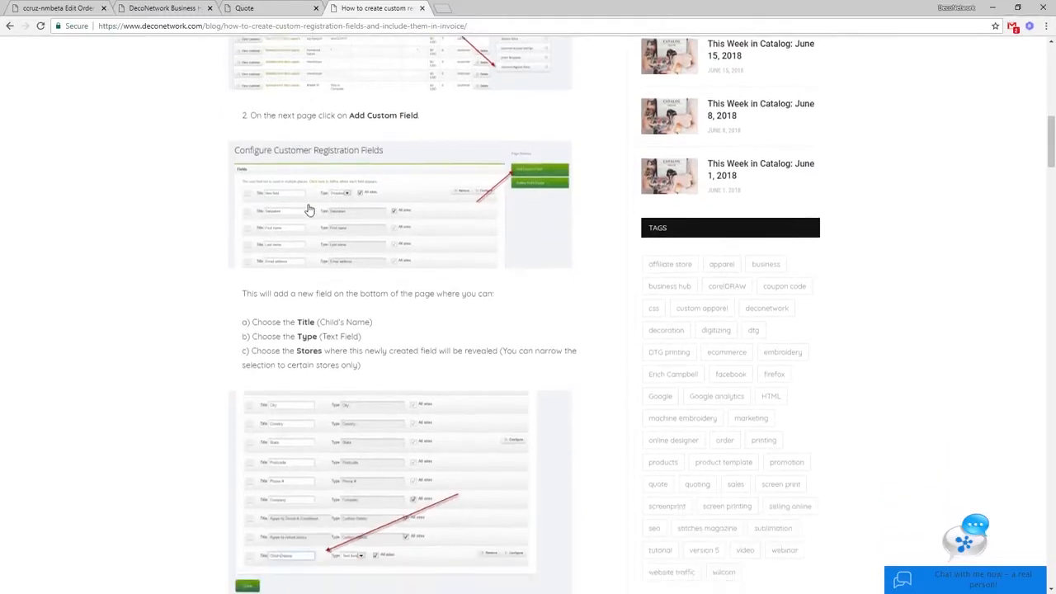
pyautogui.scroll(-7, 189, 308)
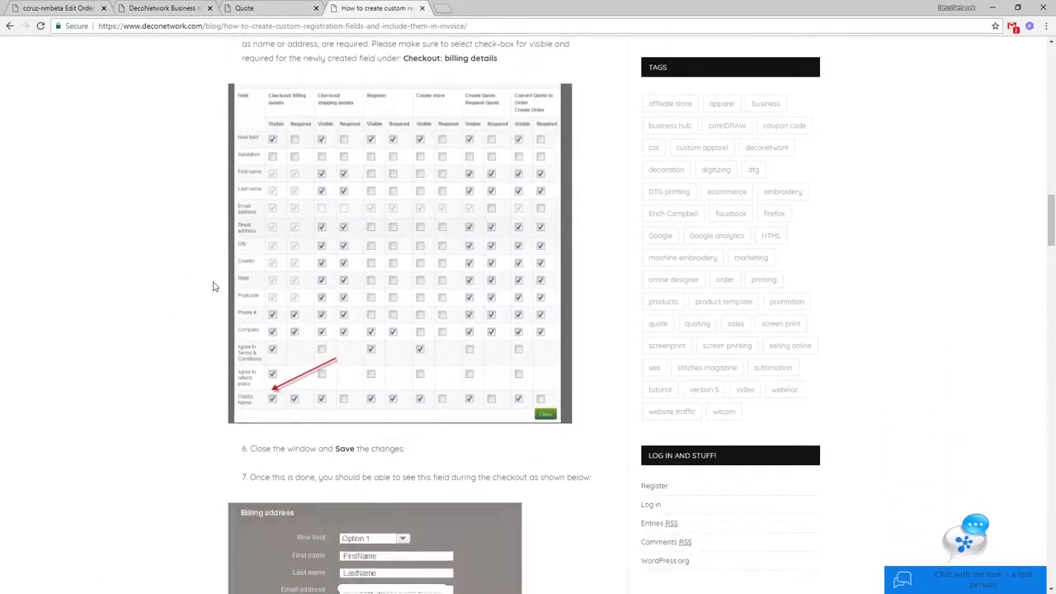
pyautogui.scroll(-2, 213, 281)
pyautogui.scroll(-1, 213, 282)
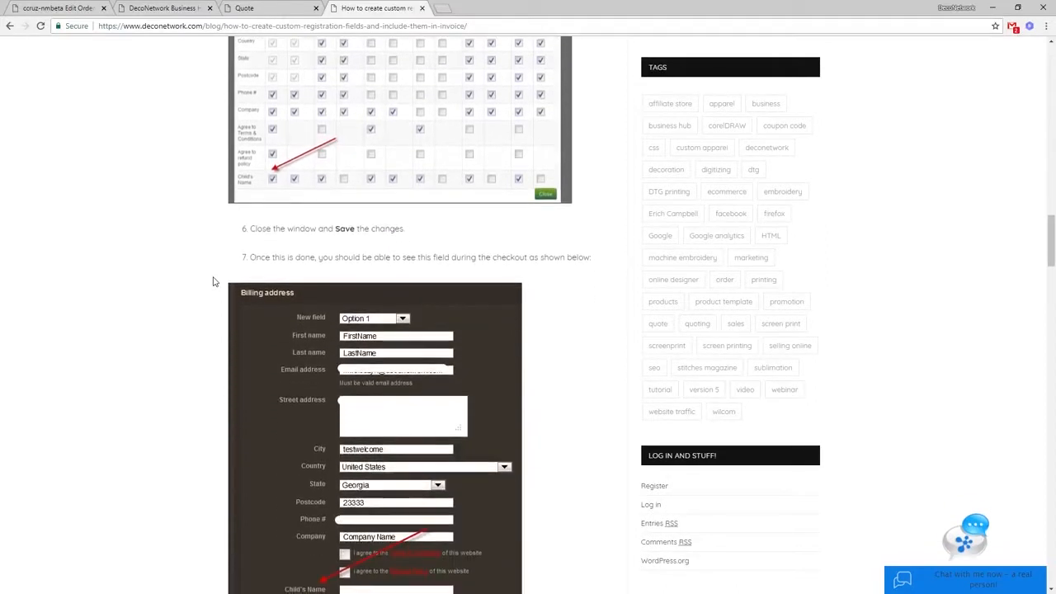
pyautogui.scroll(-4, 221, 328)
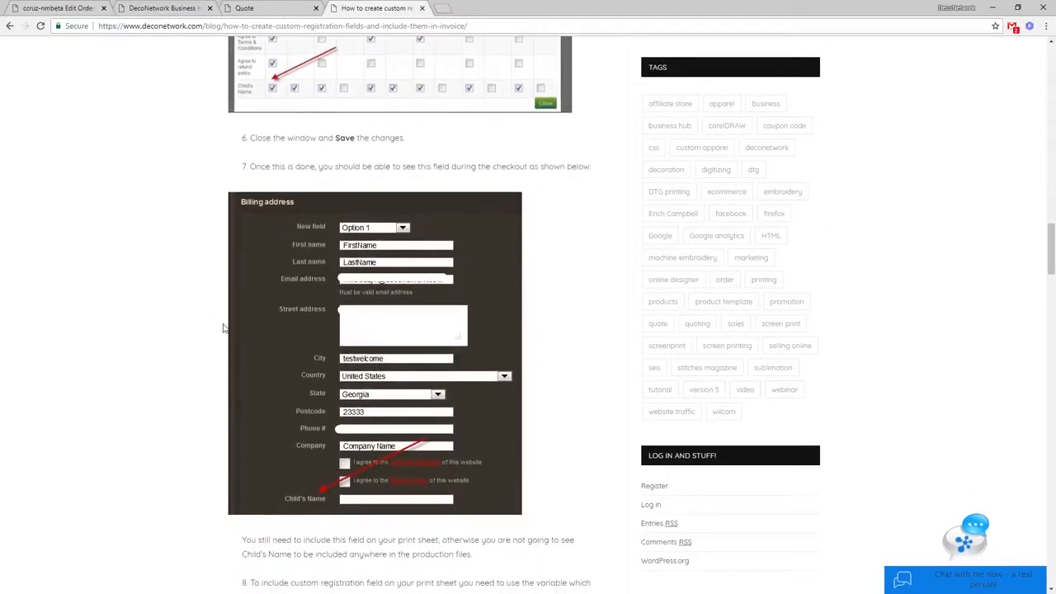
pyautogui.scroll(-2, 224, 326)
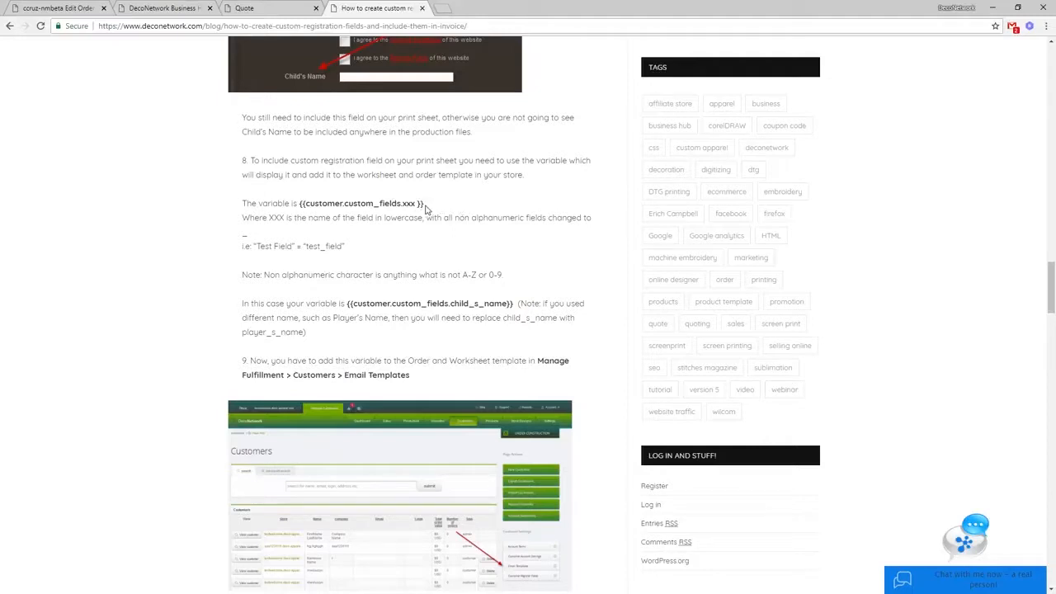
# Step: Compare the template editor with the article and examine the {{customer.custom_fields.xxx }} syntax
pyautogui.click(71, 7)
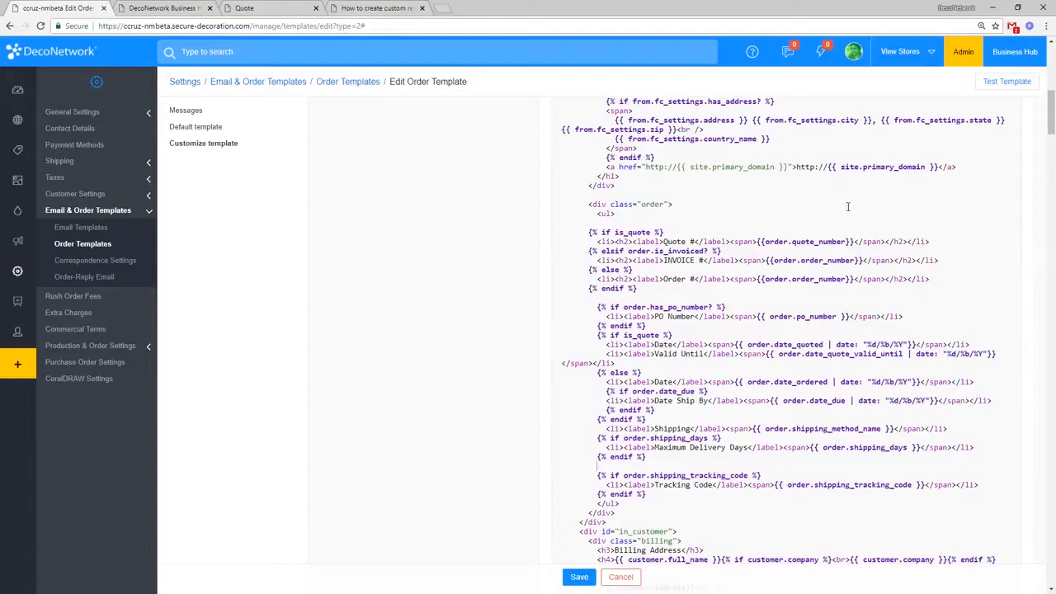
pyautogui.click(378, 7)
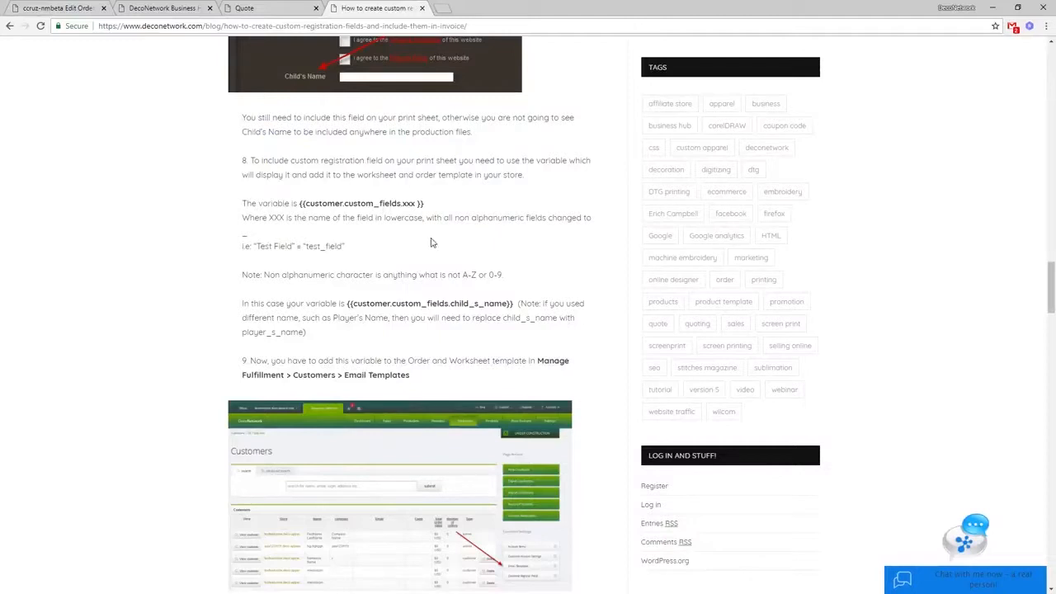
pyautogui.moveTo(430, 205); pyautogui.dragTo(301, 203)
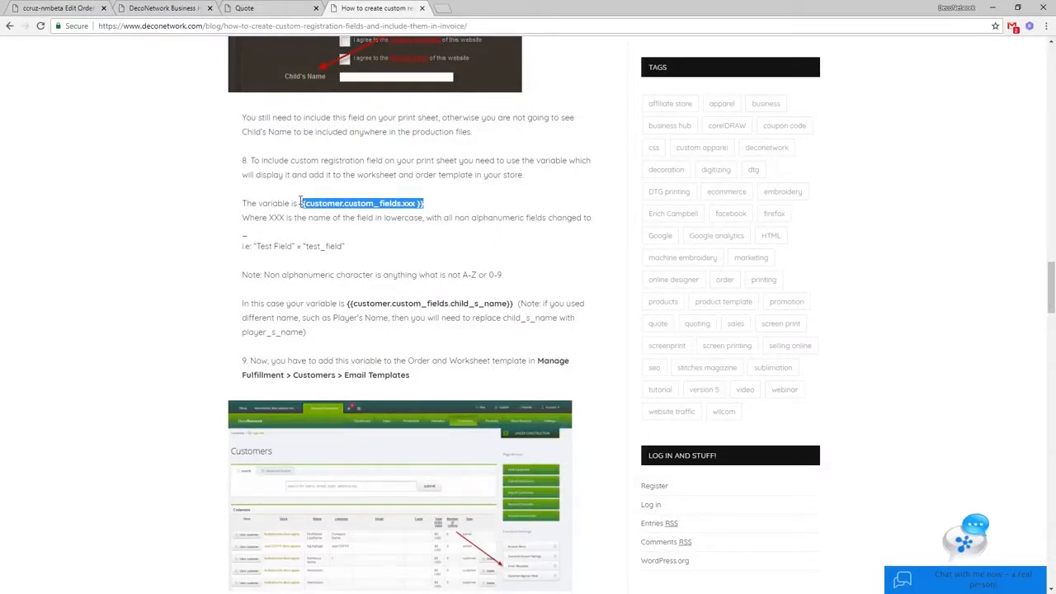
pyautogui.moveTo(300, 204); pyautogui.dragTo(429, 203)
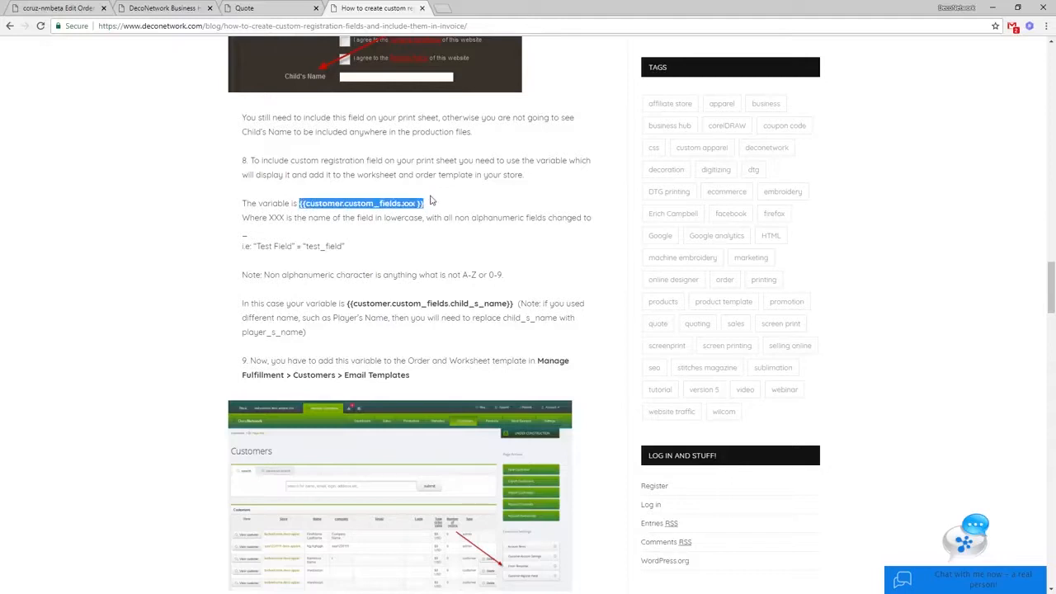
pyautogui.click(304, 205)
pyautogui.moveTo(306, 205); pyautogui.dragTo(300, 204)
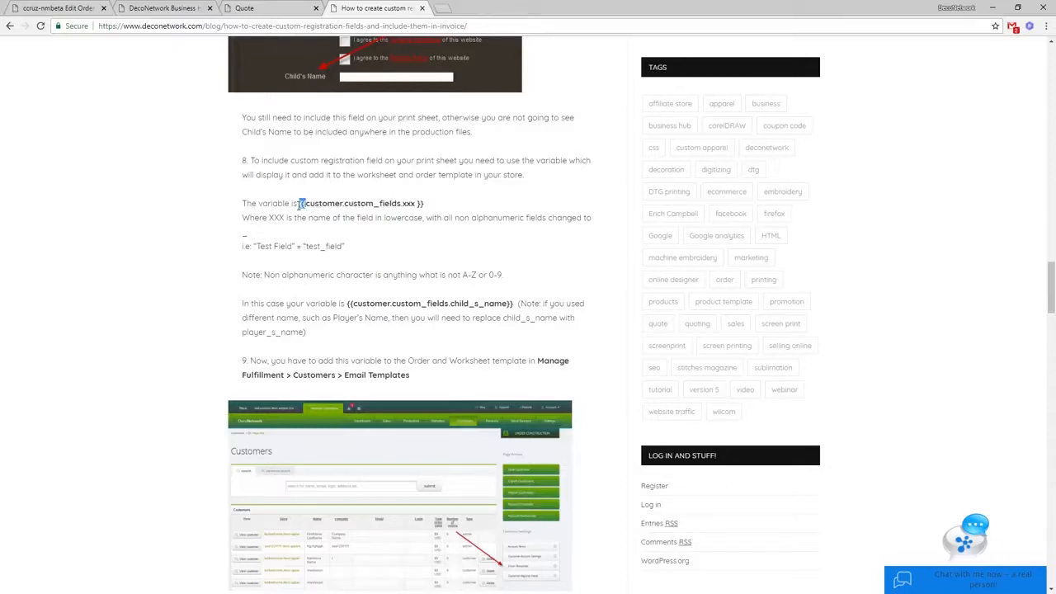
pyautogui.moveTo(436, 208); pyautogui.dragTo(416, 202)
pyautogui.doubleClick(332, 206)
pyautogui.click(347, 207)
pyautogui.moveTo(402, 204); pyautogui.dragTo(413, 203)
# Step: Study the child_s_name example, then copy {{customer.custom_fields.xxx }} back to the template editor
pyautogui.moveTo(512, 304); pyautogui.dragTo(347, 304)
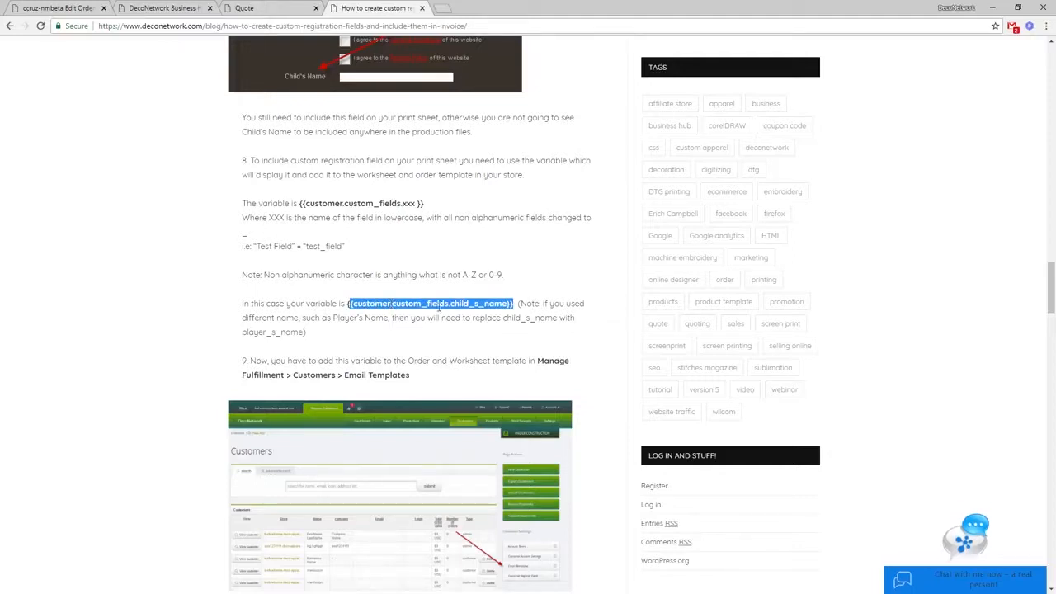
pyautogui.click(462, 306)
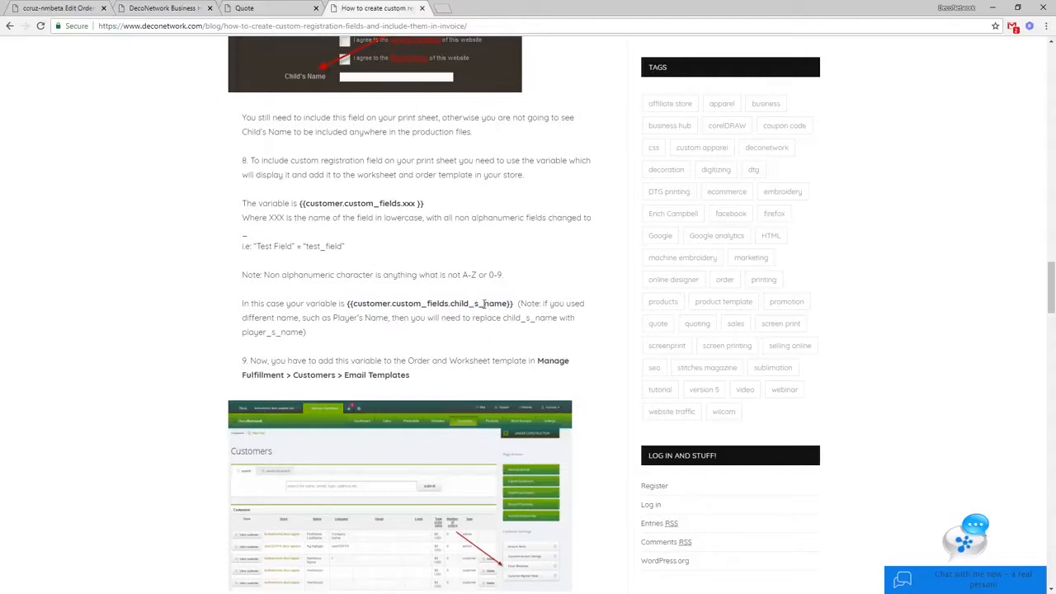
pyautogui.moveTo(483, 303); pyautogui.dragTo(470, 304)
pyautogui.moveTo(424, 203); pyautogui.dragTo(298, 203)
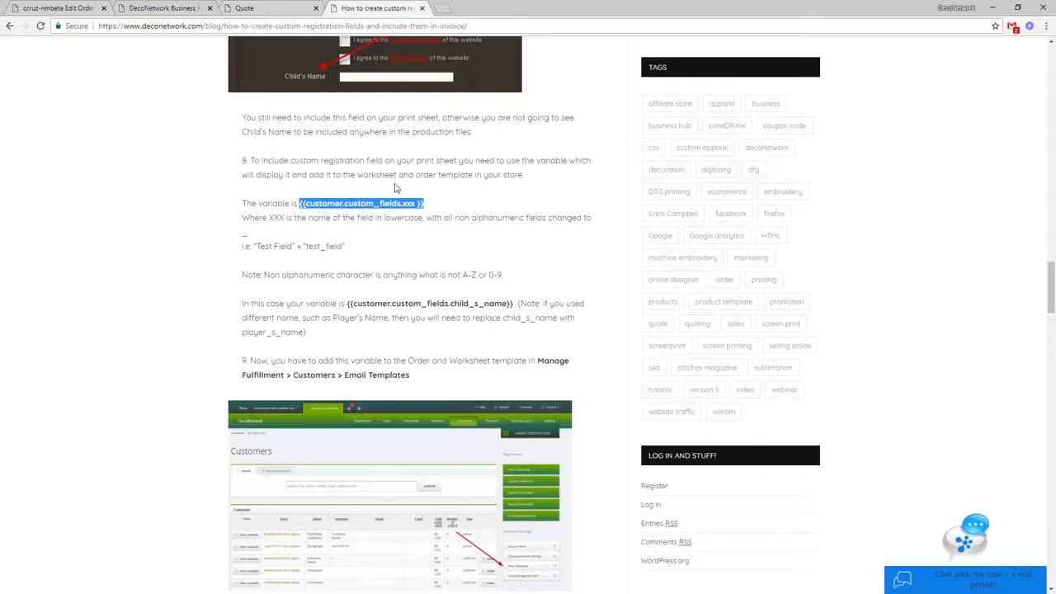
pyautogui.hotkey('ctrl', 'c')
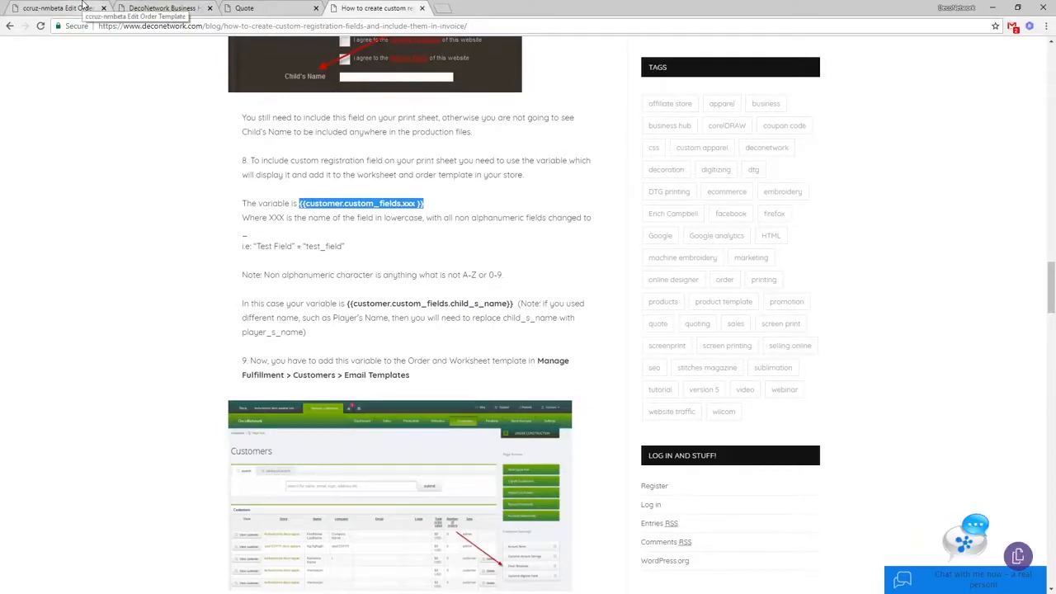
pyautogui.click(82, 7)
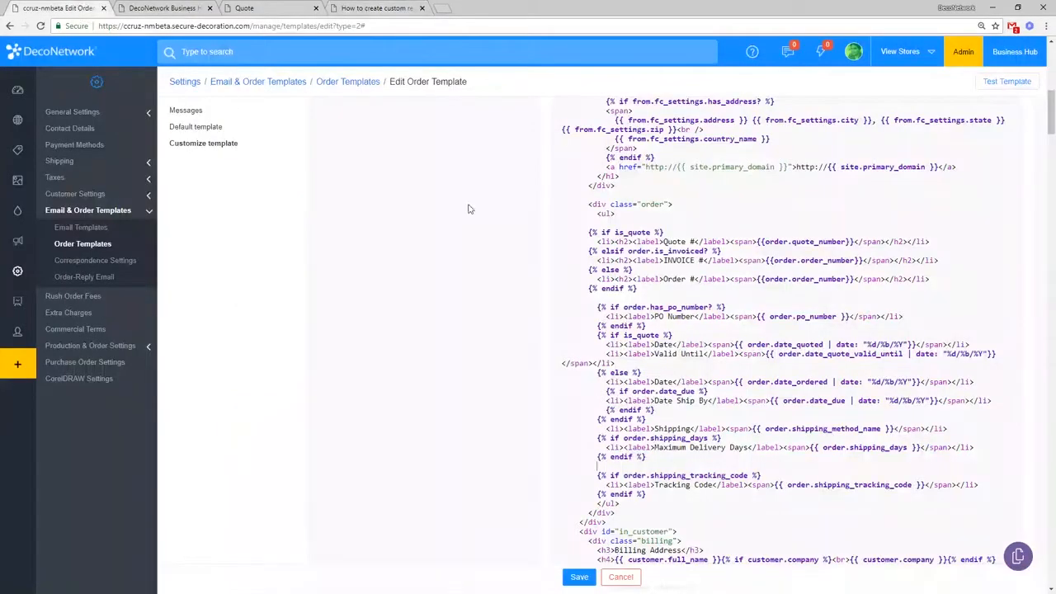
# Step: Add a <li><label>Teacher's Name</label><span> line holding {{customer.custom_fields. }} after the shipping-days block
pyautogui.click(693, 468)
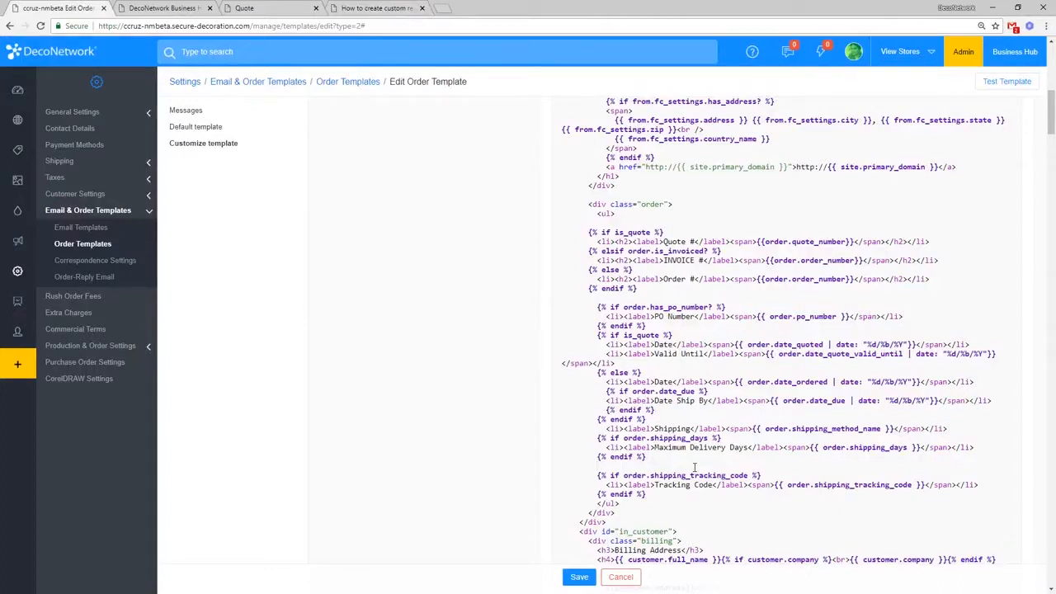
pyautogui.write('<')
pyautogui.write('li')
pyautogui.write('>')
pyautogui.write('<')
pyautogui.write('/')
pyautogui.write('l')
pyautogui.write('>')
pyautogui.write("Teacher's")
pyautogui.write(' Name')
pyautogui.write('<')
pyautogui.write('/label>')
pyautogui.write('<span>')
pyautogui.scroll(10, 693, 467)
pyautogui.hotkey('ctrl', 'f')
pyautogui.hotkey('ctrl', 'v')
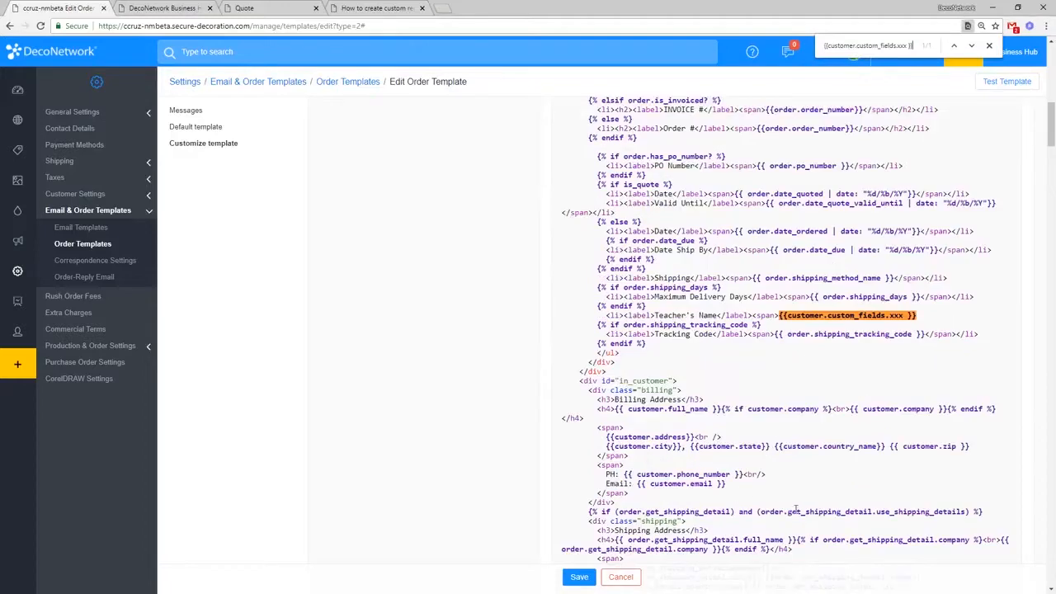
pyautogui.click(989, 45)
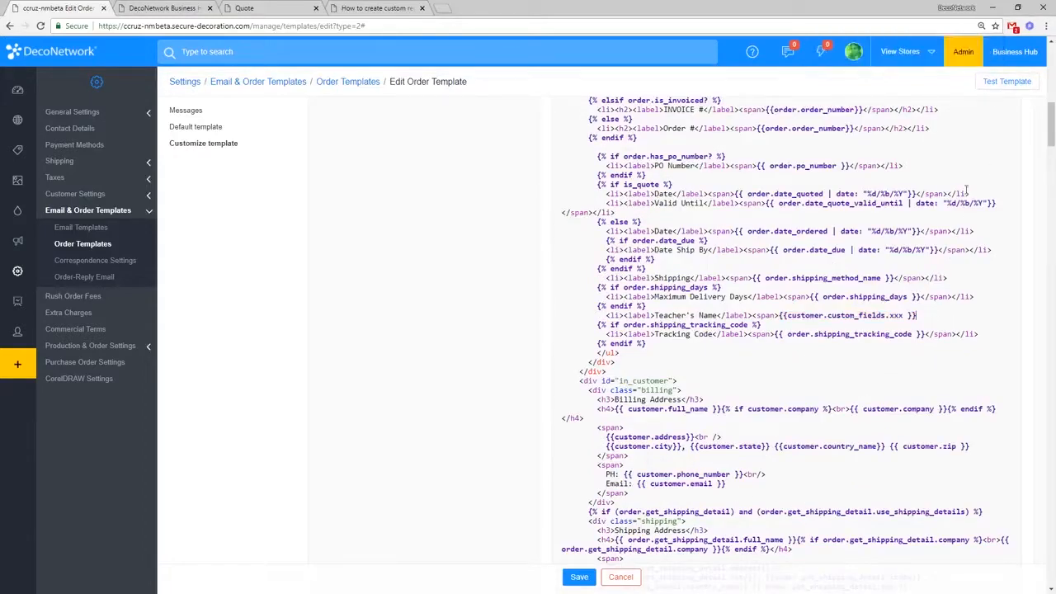
pyautogui.write('</span></li')
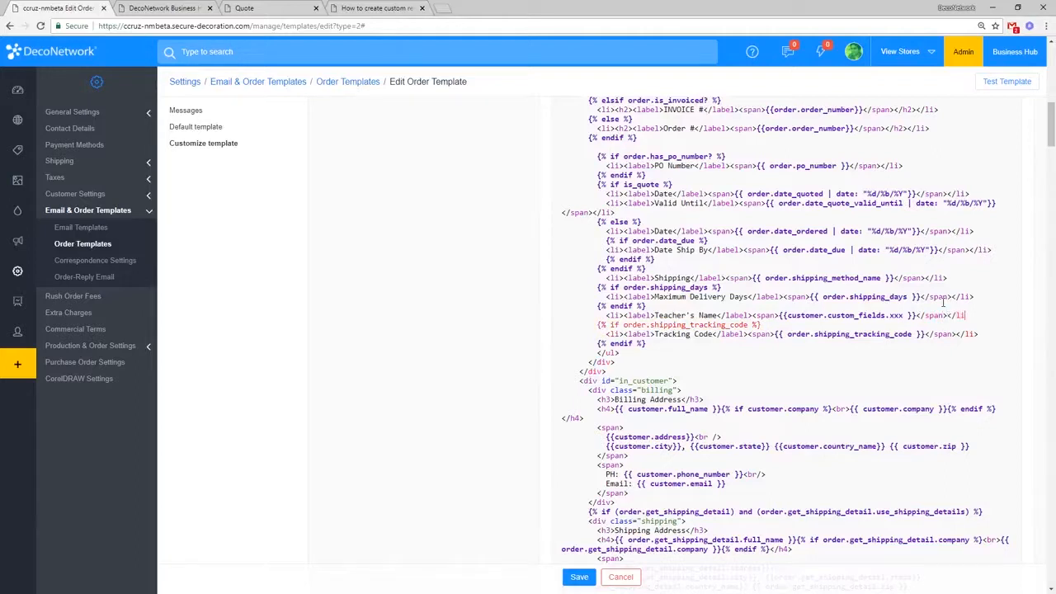
pyautogui.write('>')
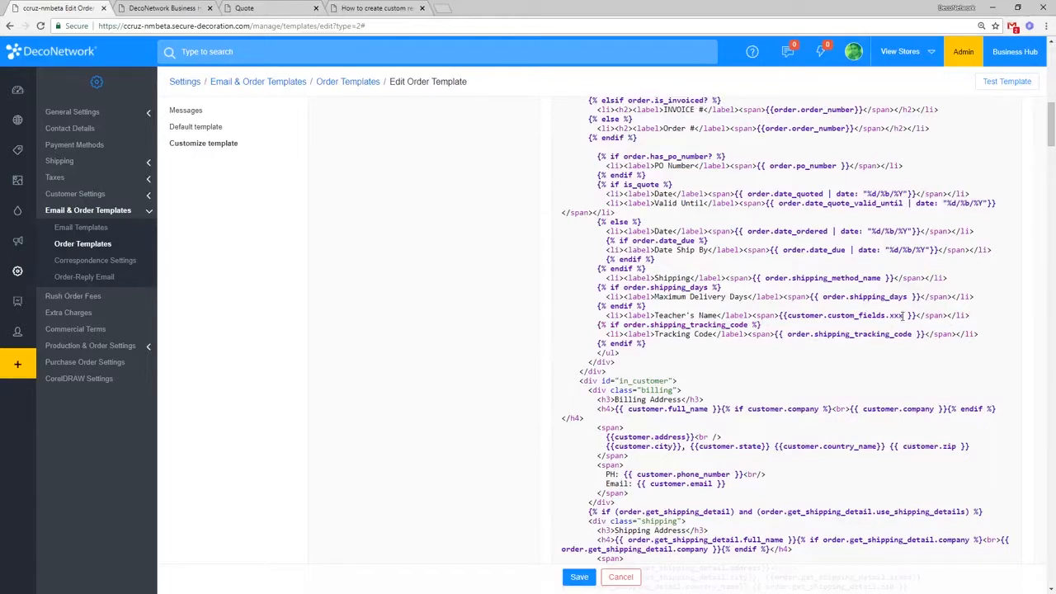
pyautogui.press('BackSpace')
pyautogui.press('BackSpace')
pyautogui.press('BackSpace')
pyautogui.click(82, 193)
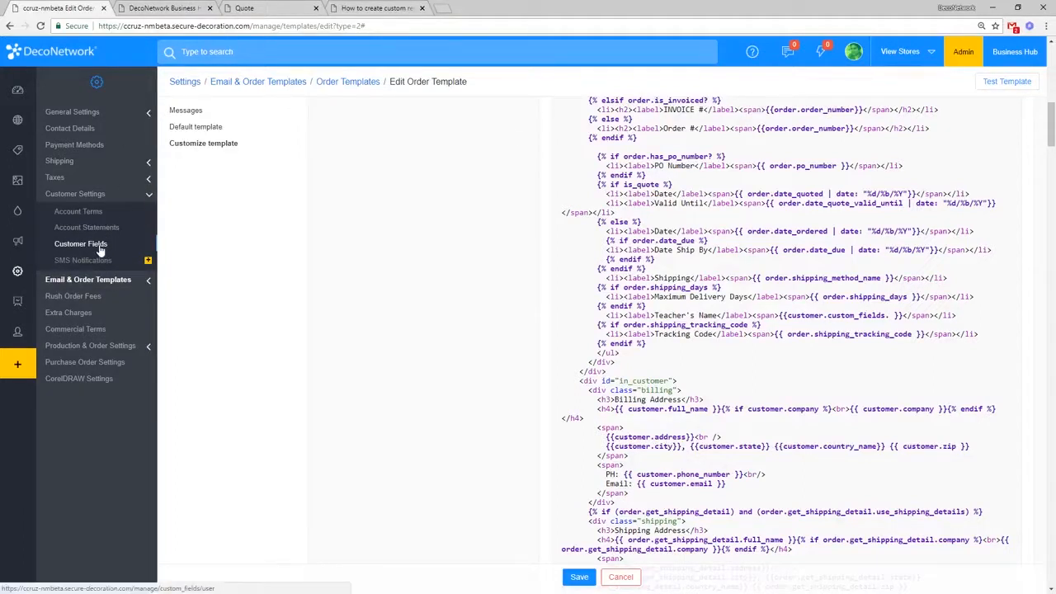
# Step: Copy the Teacher's Name field title from Customer Fields in a new tab into the variable
pyautogui.rightClick(101, 245)
pyautogui.click(148, 253)
pyautogui.click(179, 7)
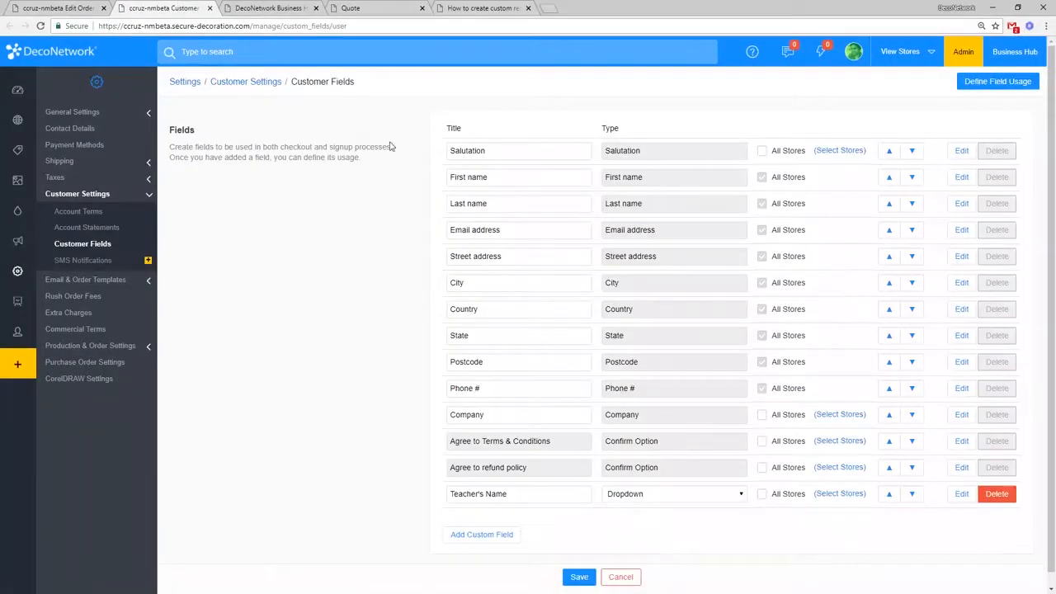
pyautogui.scroll(-1, 679, 422)
pyautogui.moveTo(566, 481); pyautogui.dragTo(427, 486)
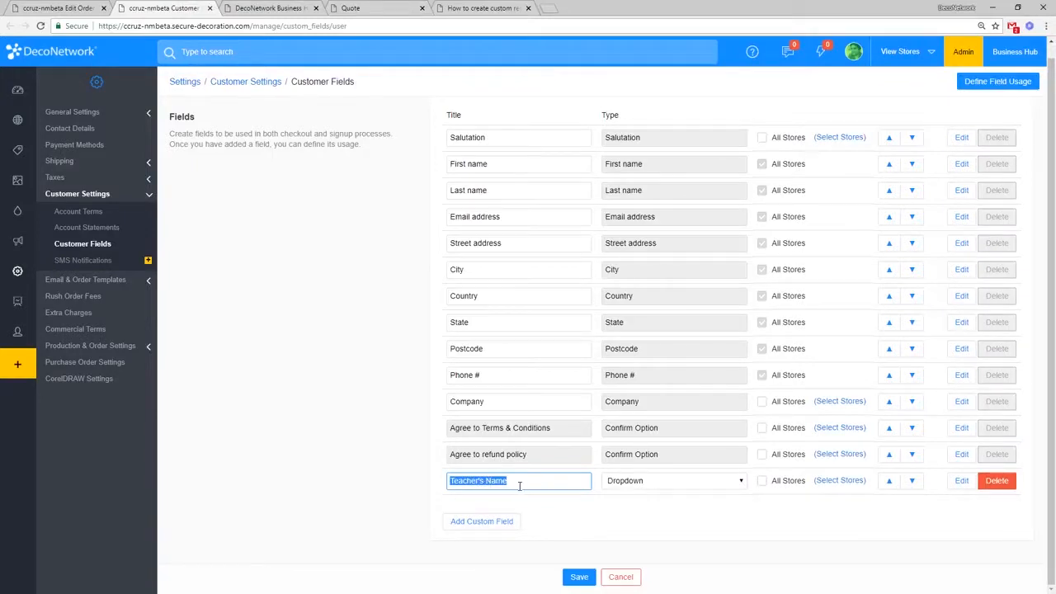
pyautogui.moveTo(519, 481); pyautogui.dragTo(431, 487)
pyautogui.hotkey('ctrl', 'c')
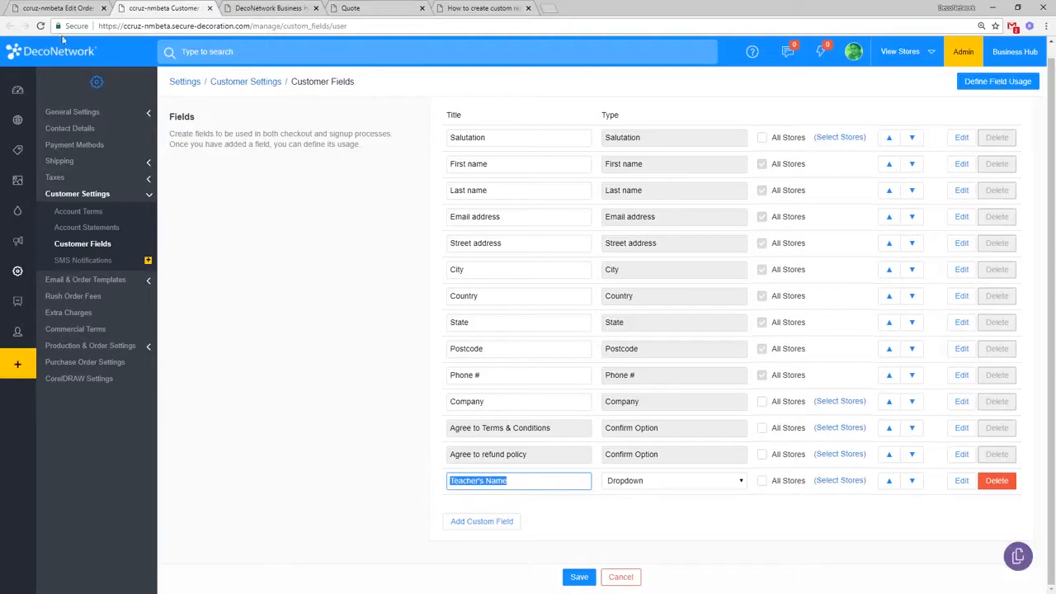
pyautogui.click(53, 8)
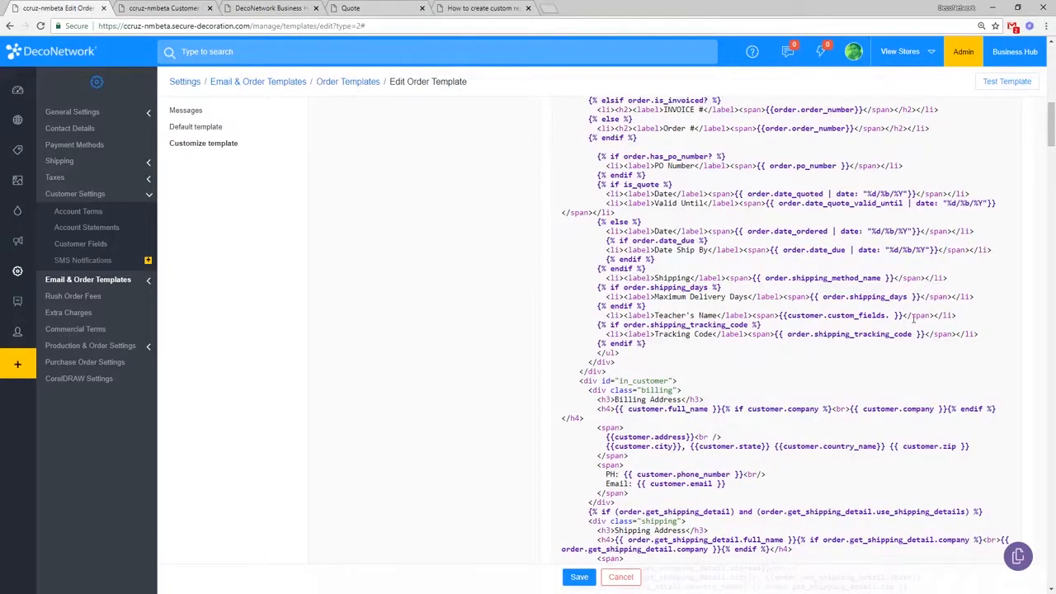
pyautogui.scroll(5, 907, 322)
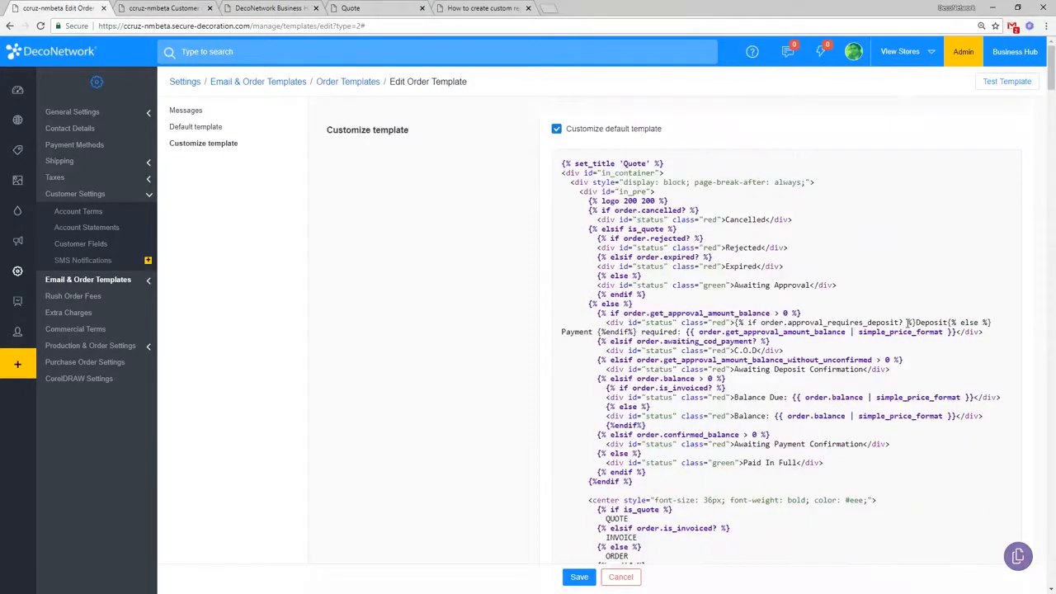
pyautogui.hotkey('ctrl', 'f')
pyautogui.hotkey('ctrl', 'v')
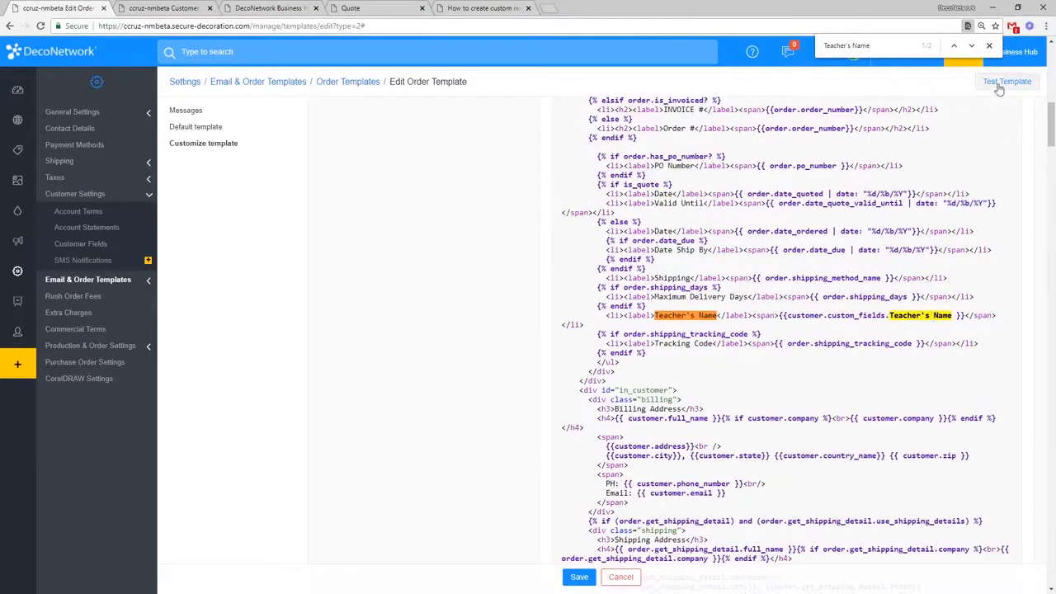
pyautogui.click(989, 45)
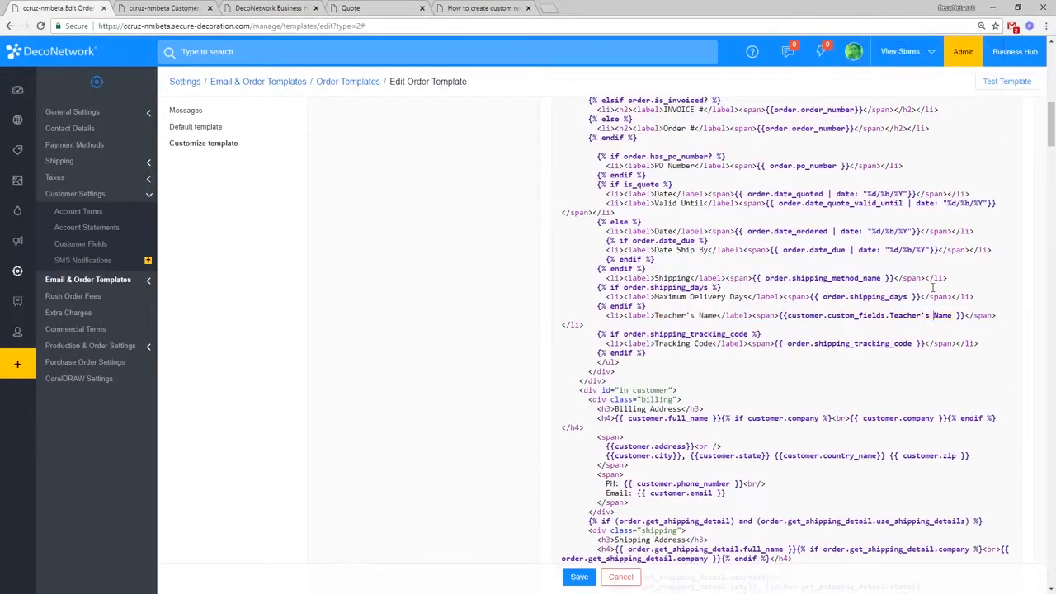
# Step: Rewrite the pasted field name as lowercase teacher_s_name in the variable
pyautogui.moveTo(952, 316); pyautogui.dragTo(892, 316)
pyautogui.click(892, 316)
pyautogui.press('BackSpace')
pyautogui.write("'")
pyautogui.press('BackSpace')
pyautogui.write('_')
pyautogui.press('Right')
pyautogui.press('Right')
pyautogui.press('BackSpace')
pyautogui.write('_')
pyautogui.write('t')
pyautogui.moveTo(933, 317); pyautogui.dragTo(939, 318)
pyautogui.write('n')
pyautogui.click(958, 324)
# Step: Verify the completed customer.custom_fields.teacher_s_name variable path
pyautogui.moveTo(889, 317); pyautogui.dragTo(912, 317)
pyautogui.click(923, 315)
pyautogui.click(787, 316)
pyautogui.moveTo(792, 316); pyautogui.dragTo(956, 317)
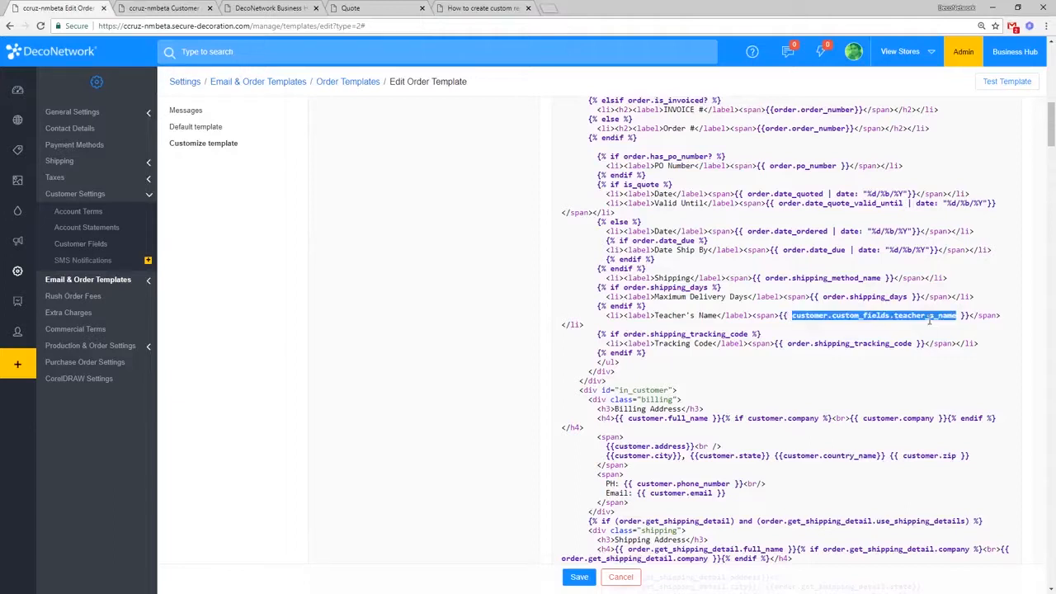
# Step: Save the order template and review the updated Order row and its overridden-content notice
pyautogui.click(584, 581)
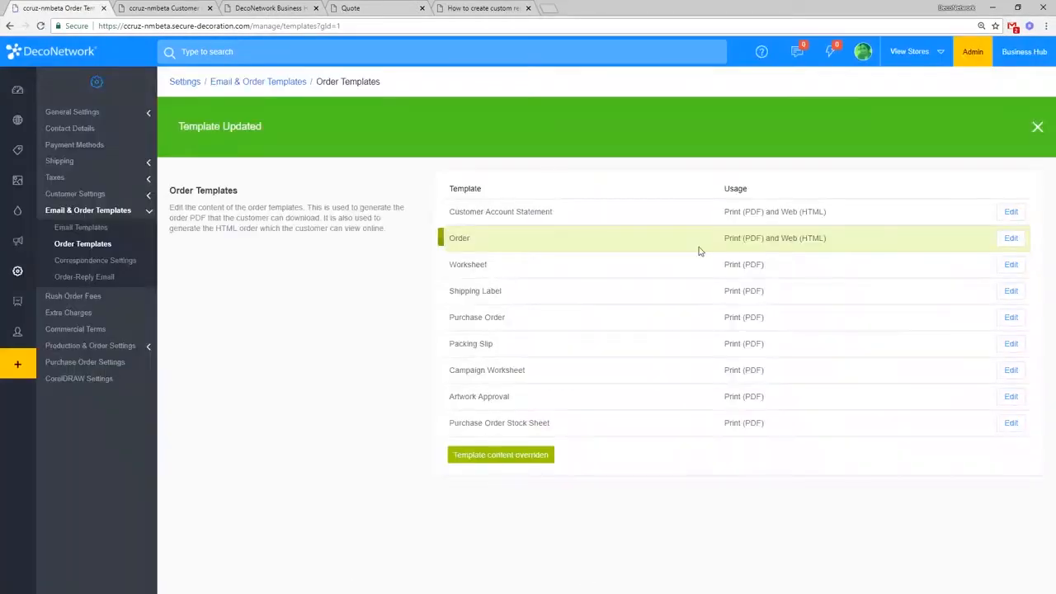
pyautogui.doubleClick(459, 238)
pyautogui.moveTo(460, 238); pyautogui.dragTo(743, 247)
pyautogui.click(585, 457)
pyautogui.moveTo(453, 455); pyautogui.dragTo(528, 454)
pyautogui.click(633, 458)
# Step: Reopen the Order template, compare default and customized code, then bring up the Business Hub order
pyautogui.click(1012, 238)
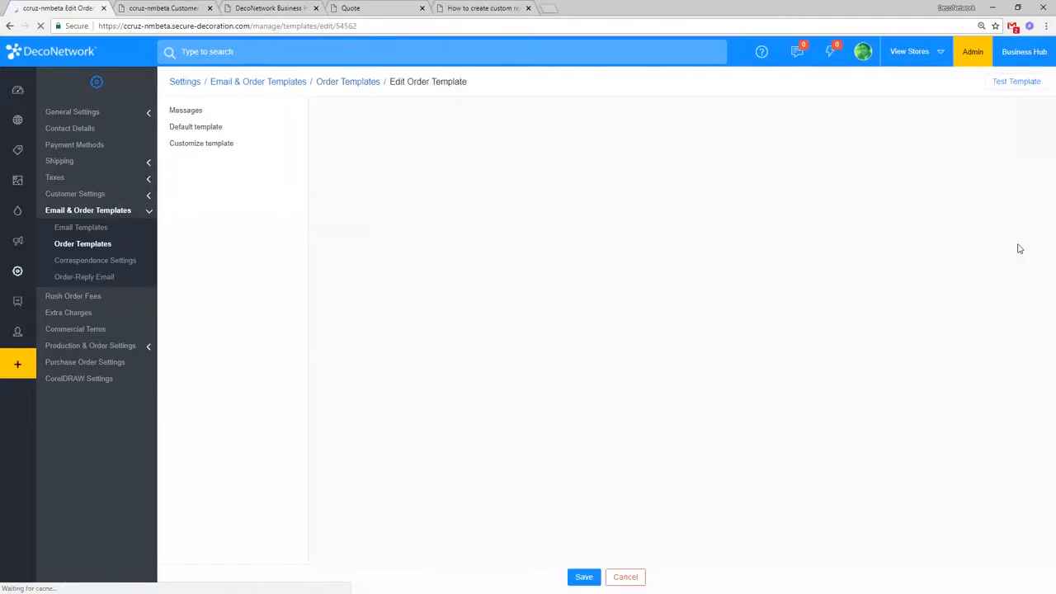
pyautogui.click(239, 144)
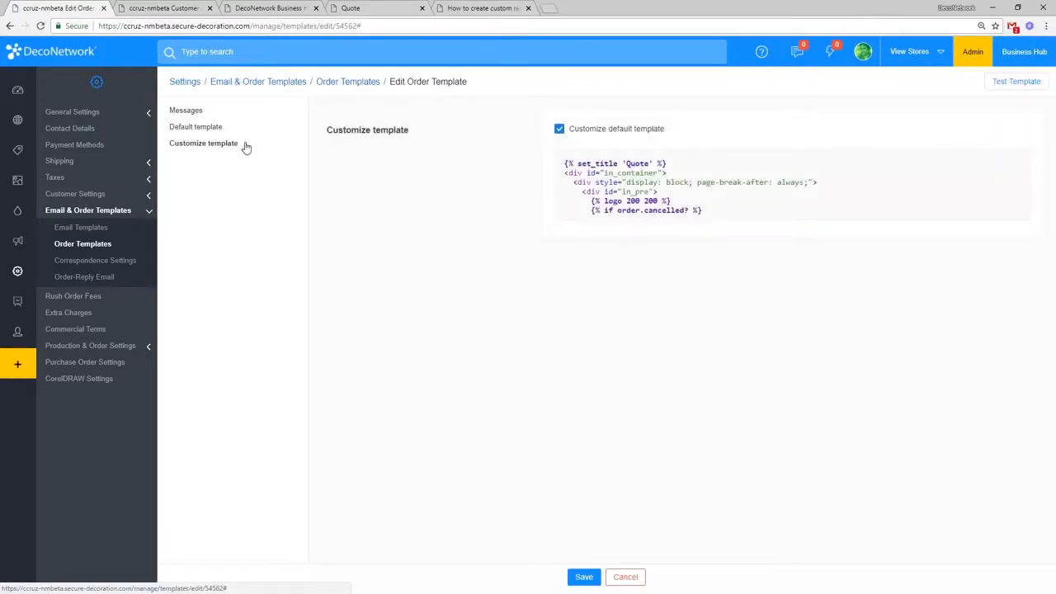
pyautogui.click(211, 128)
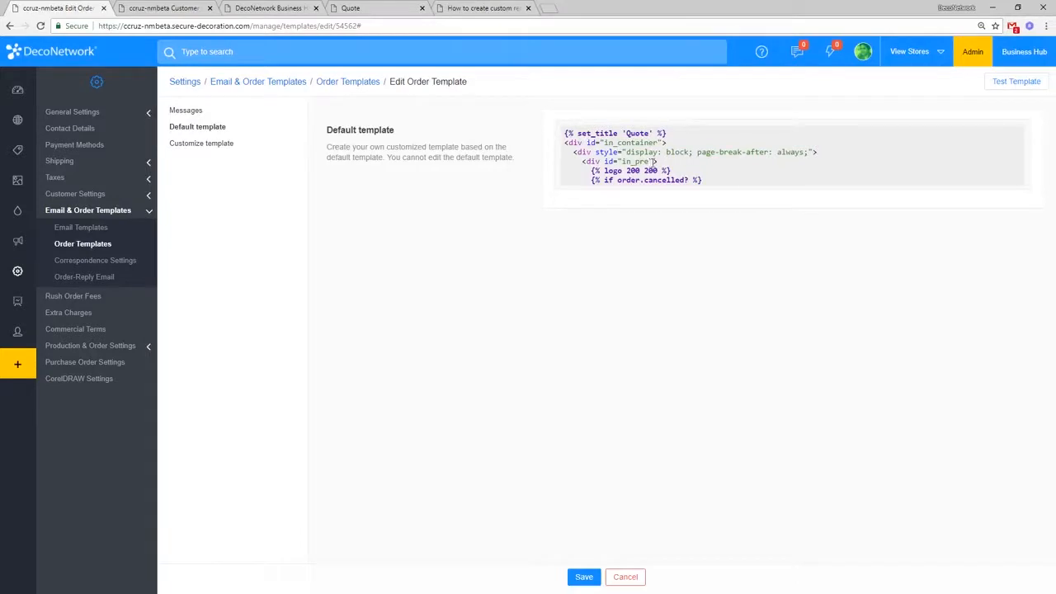
pyautogui.click(223, 142)
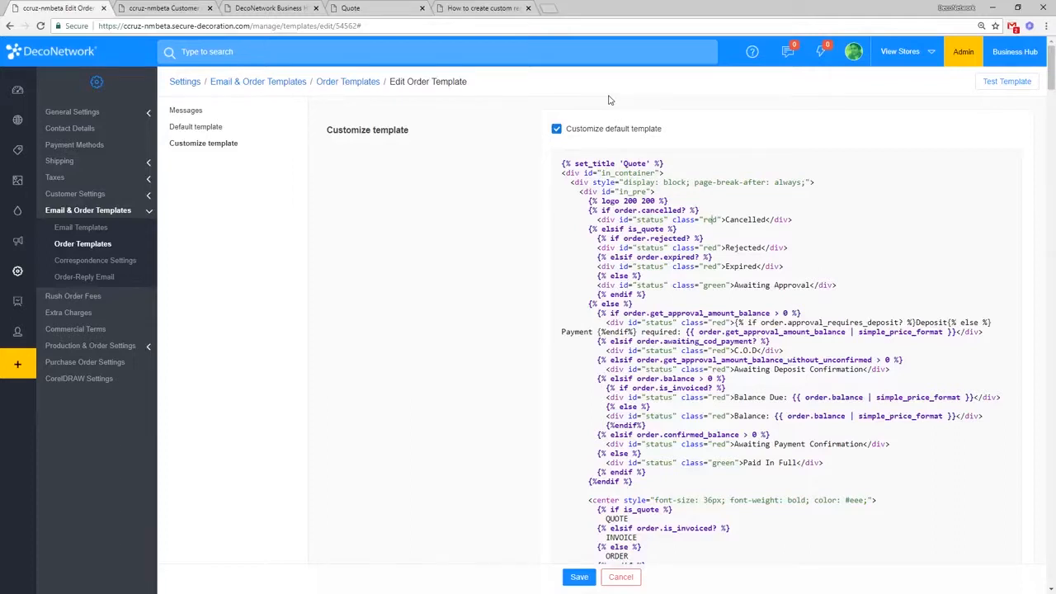
pyautogui.click(286, 6)
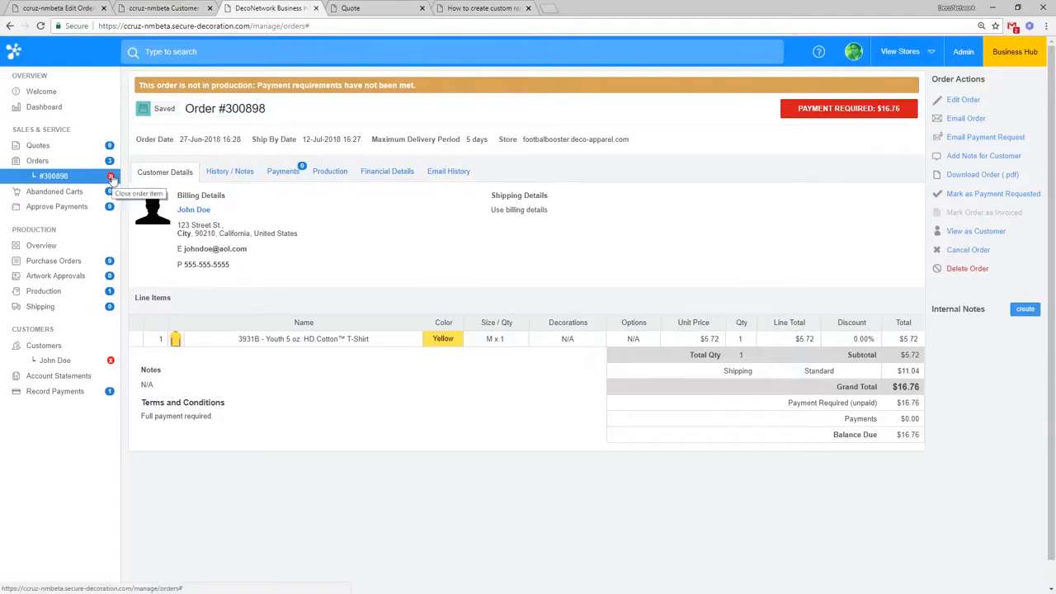
pyautogui.click(112, 177)
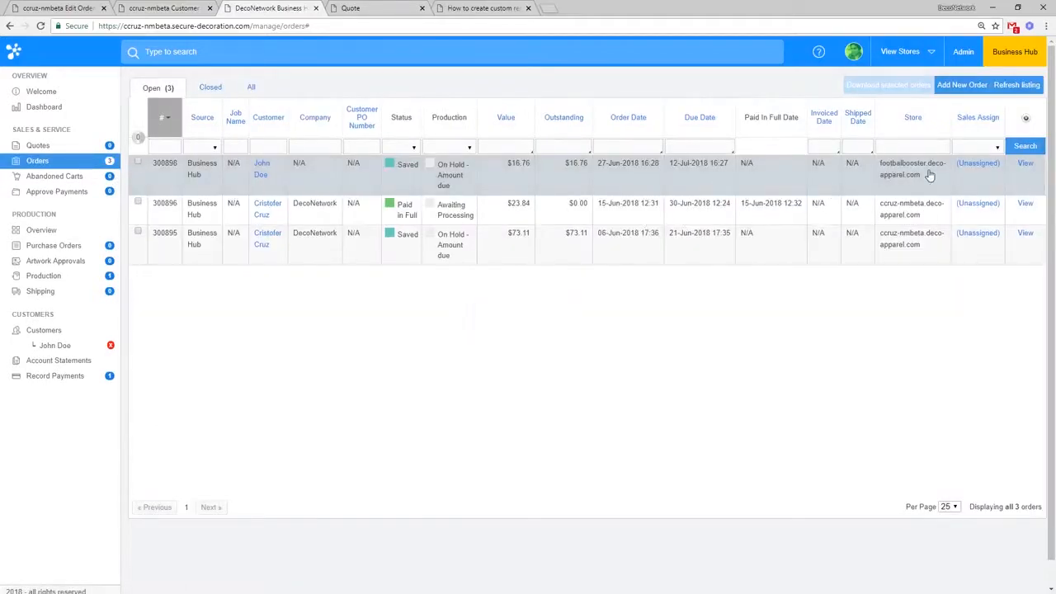
pyautogui.click(1031, 168)
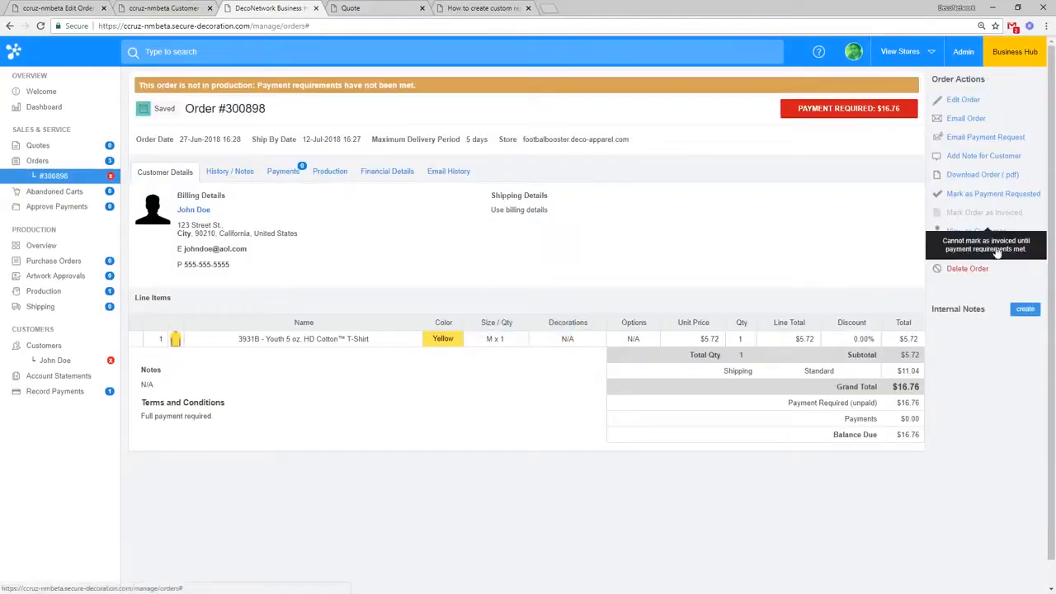
pyautogui.click(986, 231)
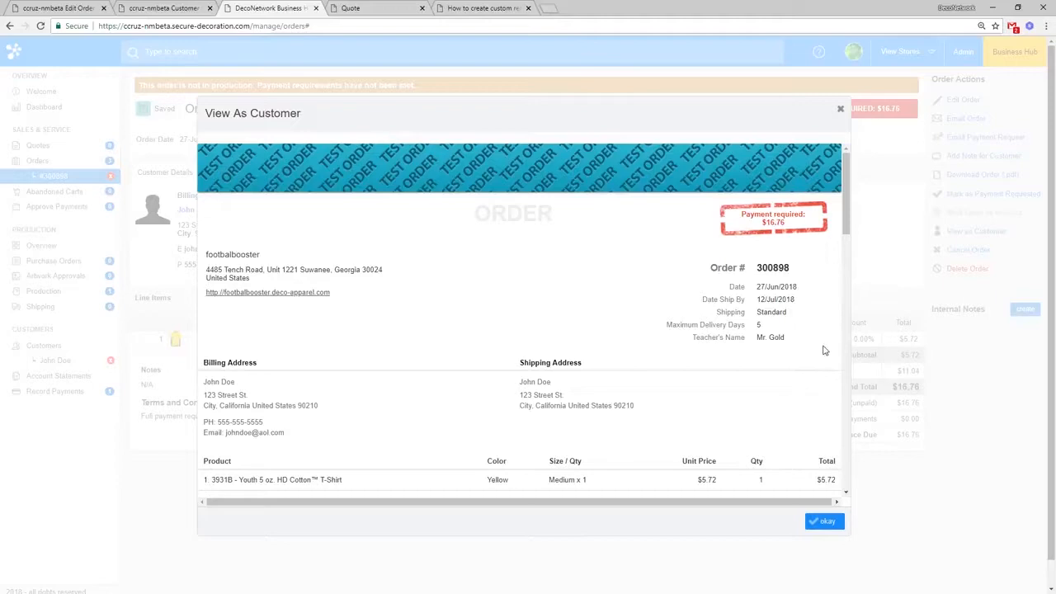
pyautogui.click(841, 111)
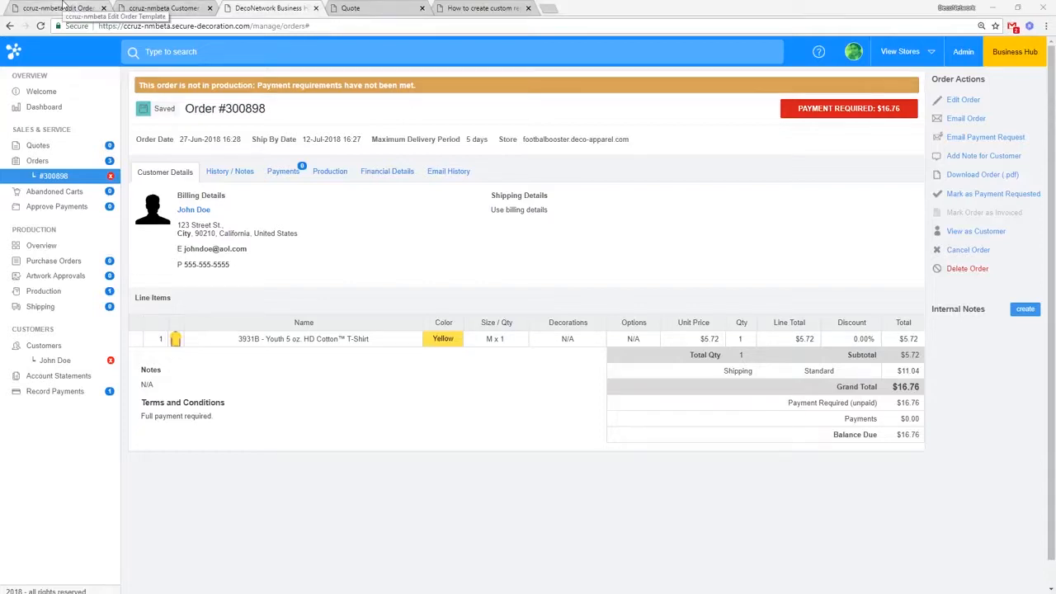
# Step: Close the help, Quote, Business Hub and Customer Fields tabs and show the Dashboard with 3 orders, $113 in sales and 27 visitors
pyautogui.click(154, 7)
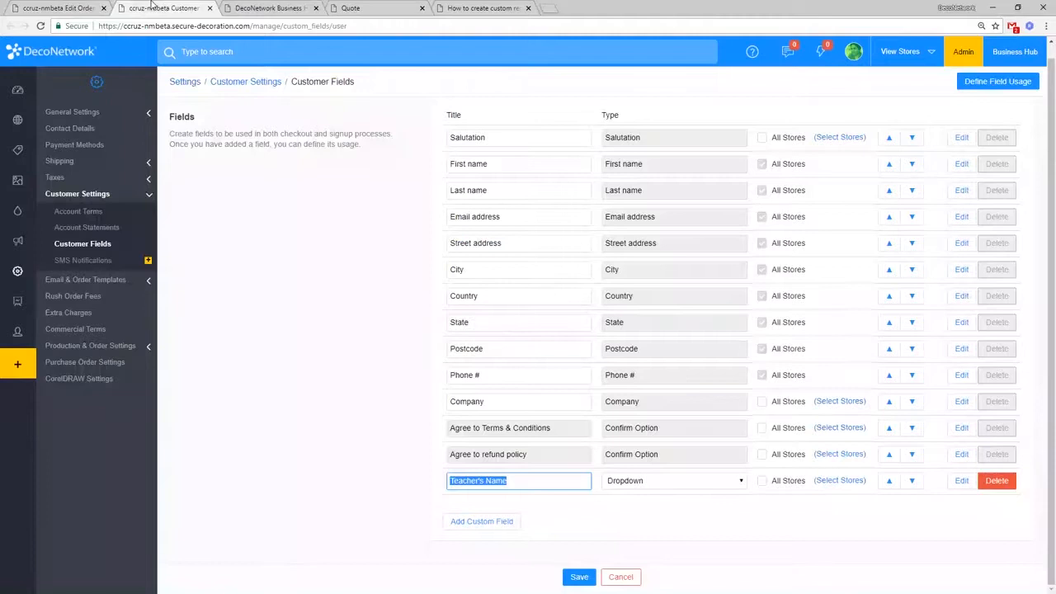
pyautogui.click(93, 6)
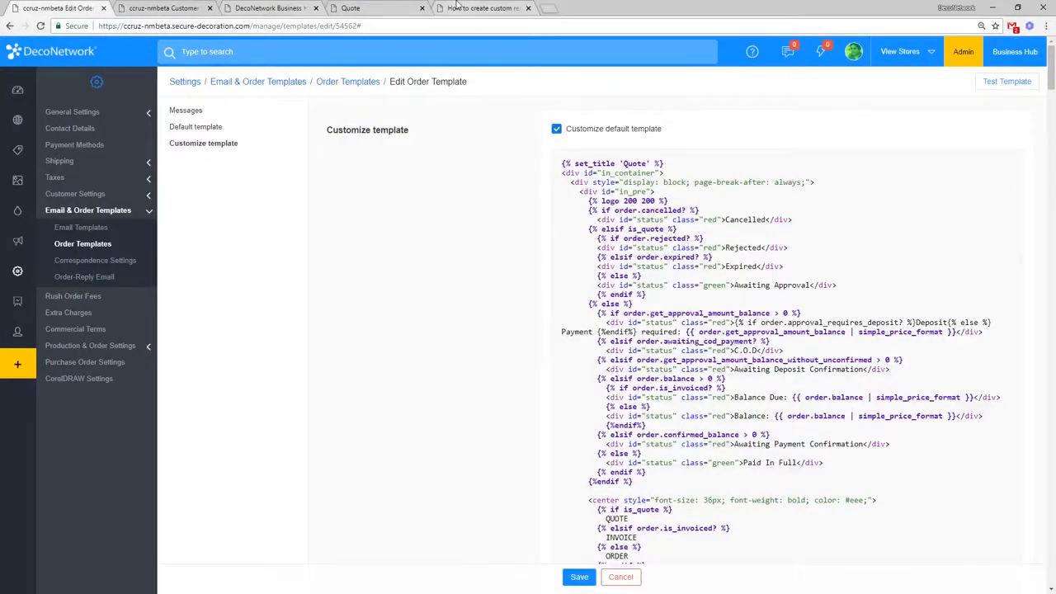
pyautogui.click(528, 8)
pyautogui.click(422, 7)
pyautogui.click(315, 7)
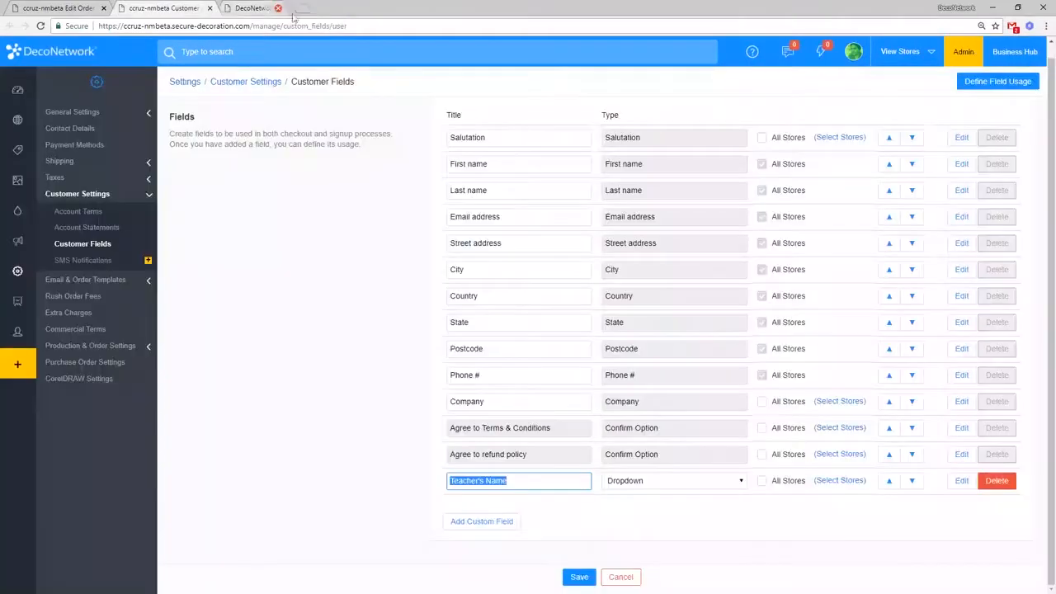
pyautogui.click(209, 8)
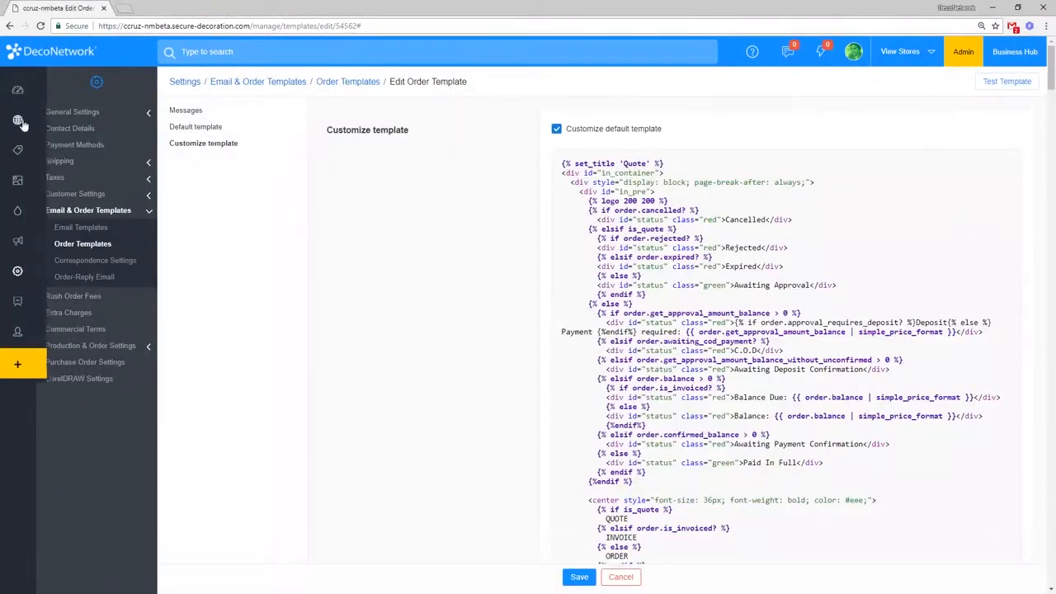
pyautogui.click(25, 92)
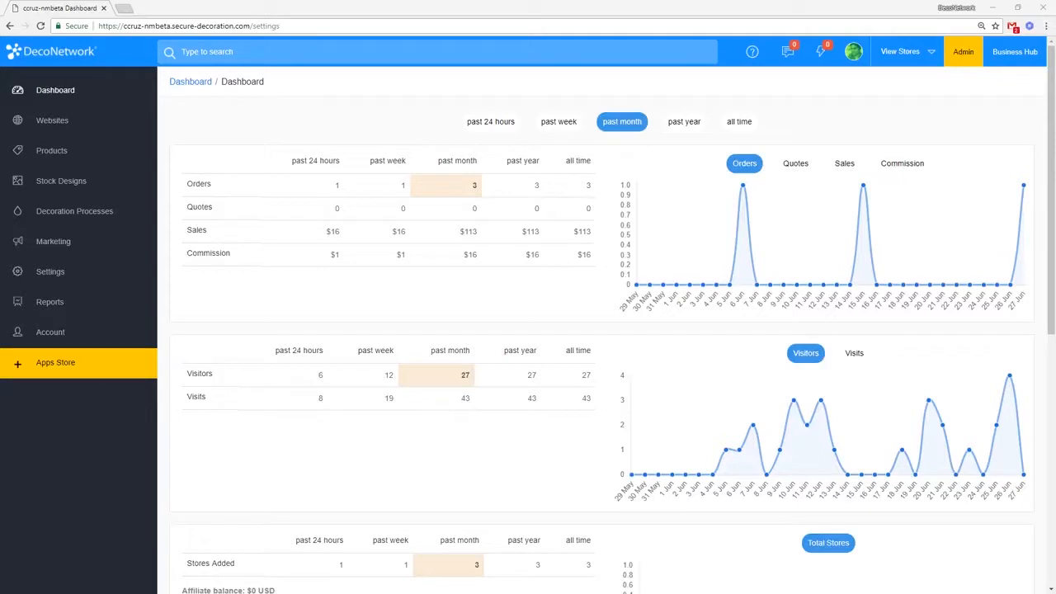
# Step: Start a new product custom field under Products > Custom Fields and set its type to Drop-down
pyautogui.click(80, 159)
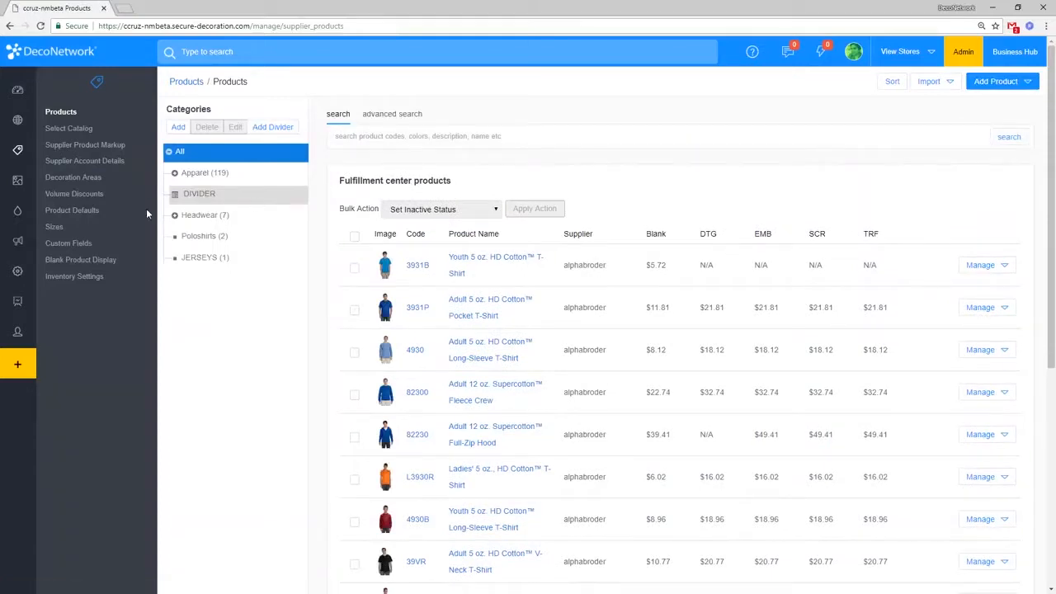
pyautogui.click(83, 242)
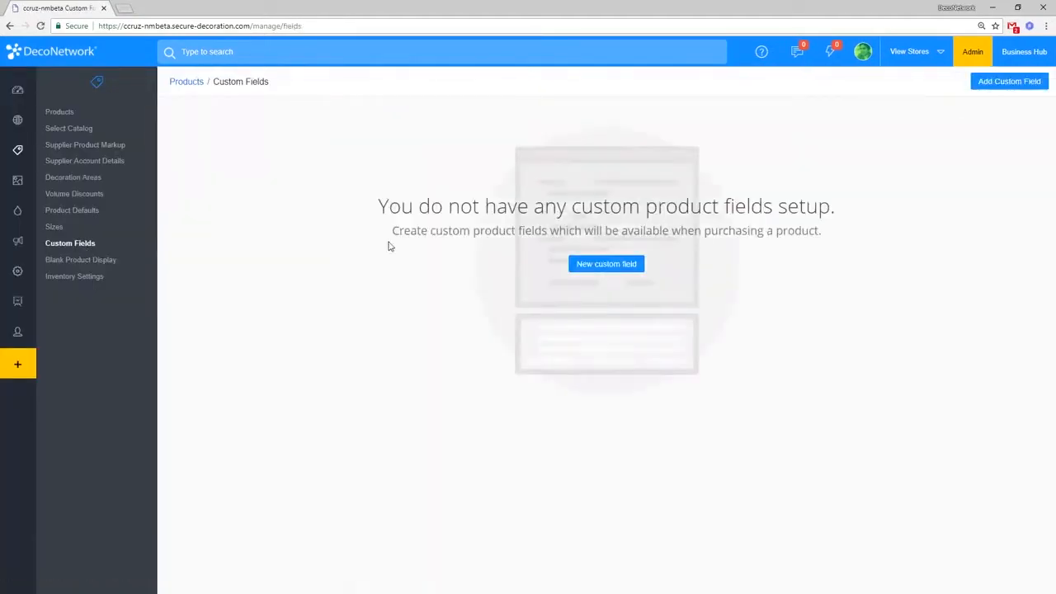
pyautogui.click(620, 266)
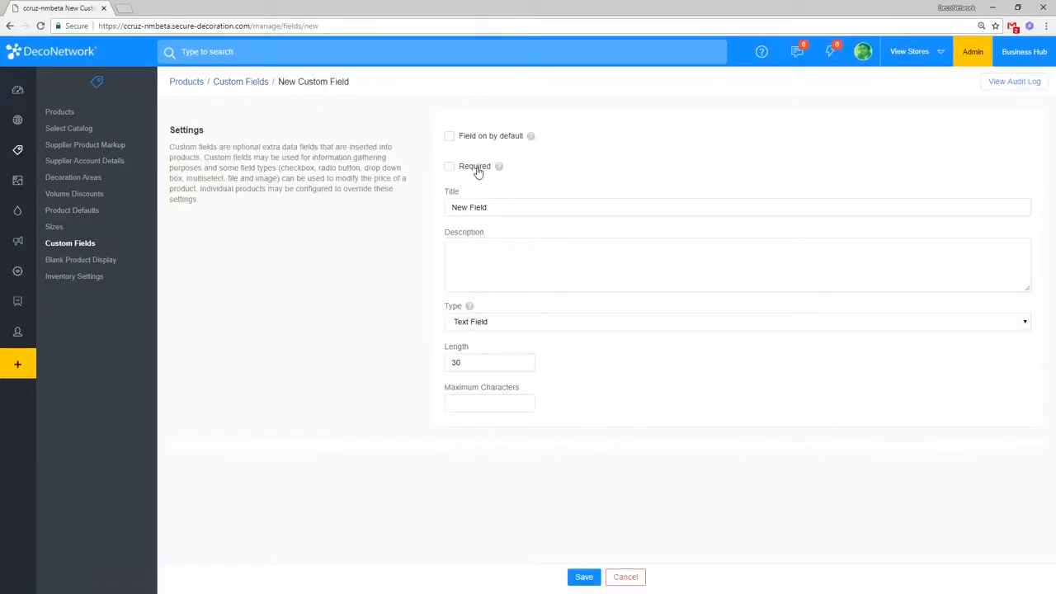
pyautogui.click(494, 208)
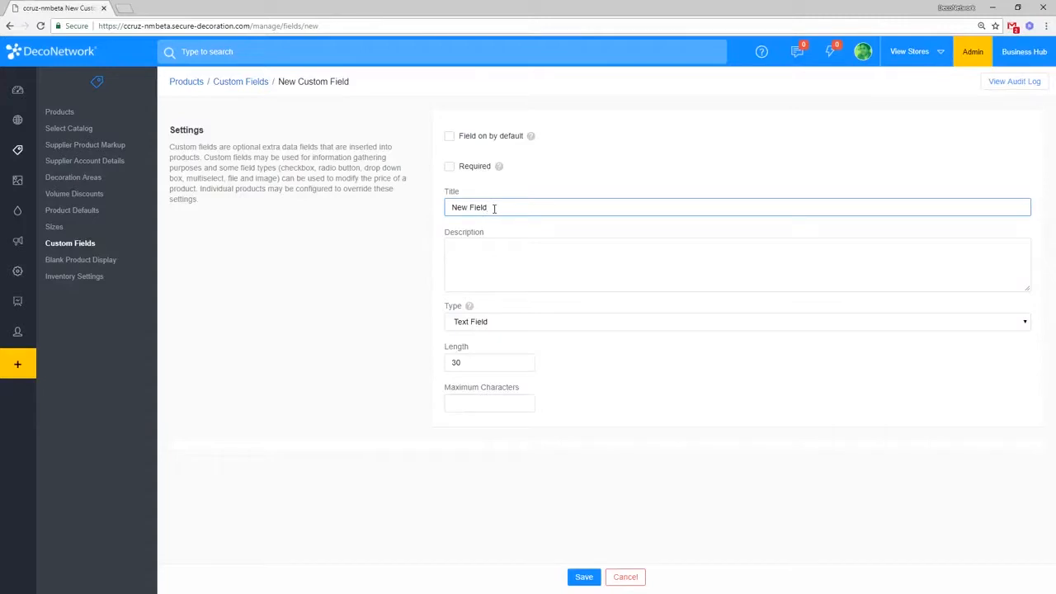
pyautogui.click(487, 321)
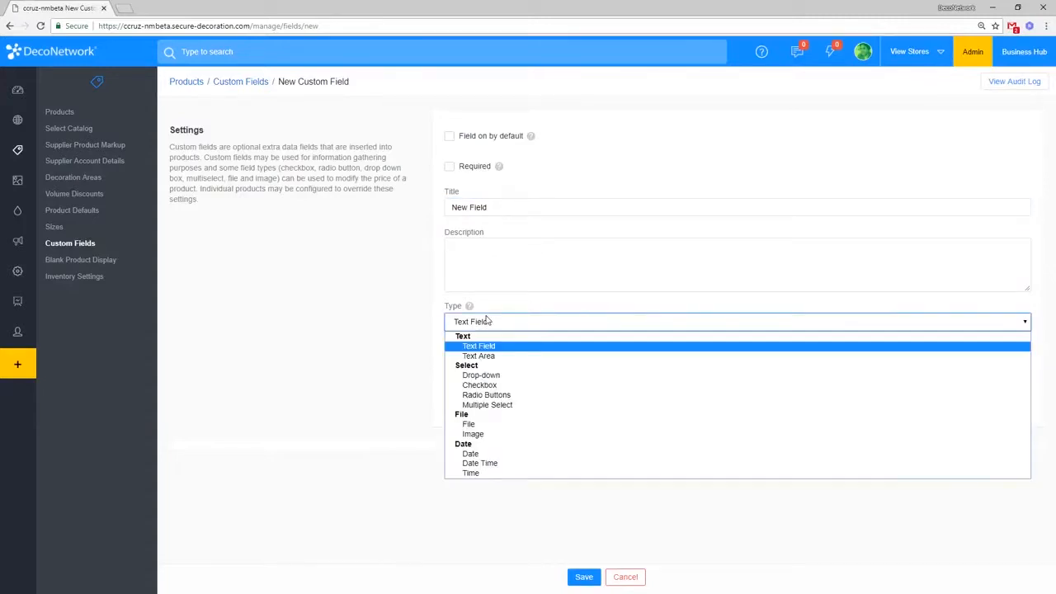
pyautogui.click(482, 376)
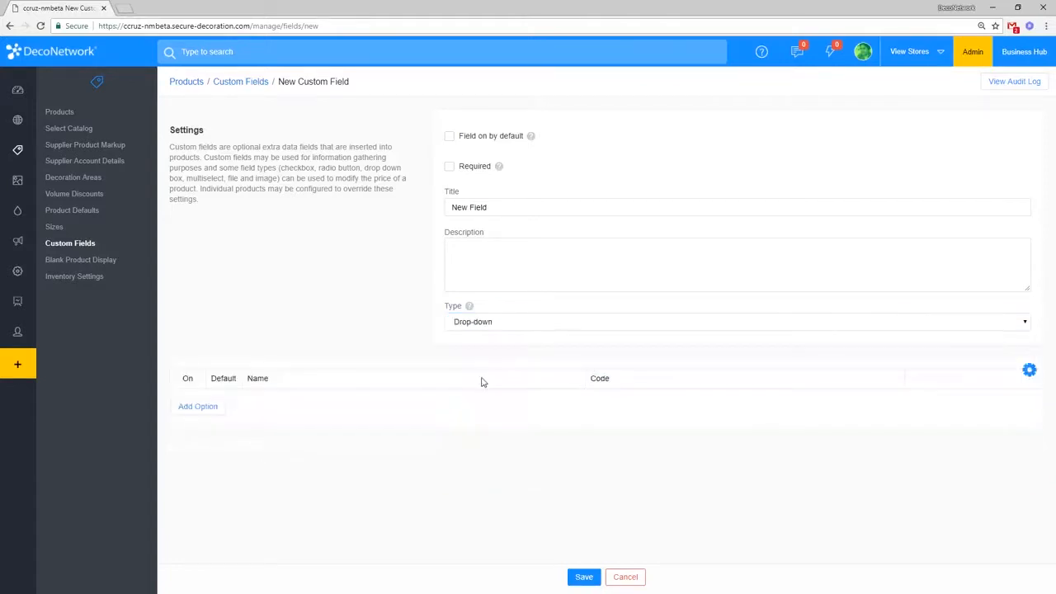
# Step: Replace the default 'New Field' title with 'Deliver to Store'
pyautogui.tripleClick(504, 207)
pyautogui.press('BackSpace')
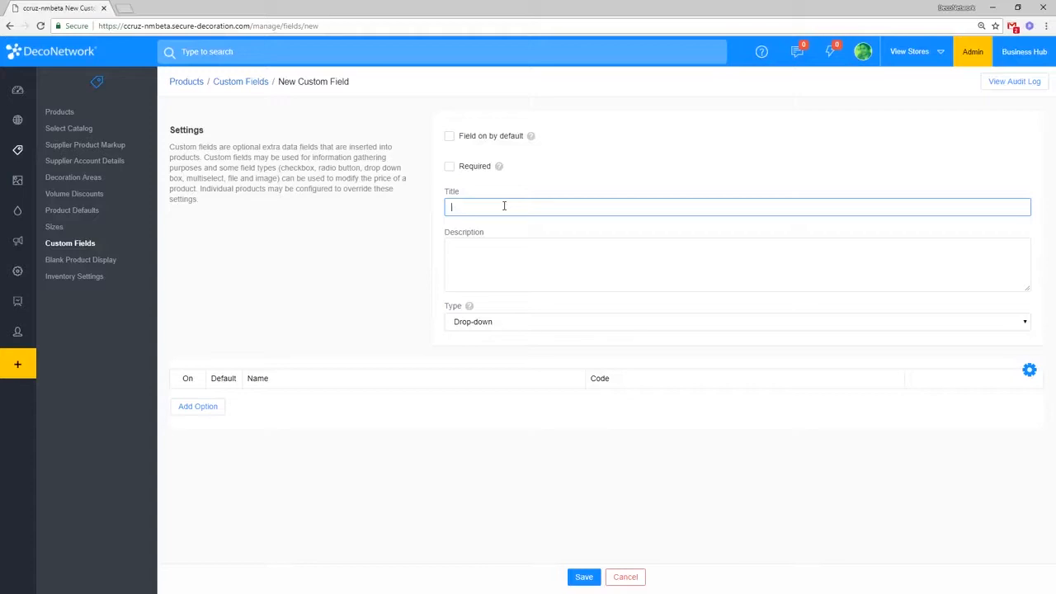
pyautogui.write('Deliver to Store')
pyautogui.click(470, 262)
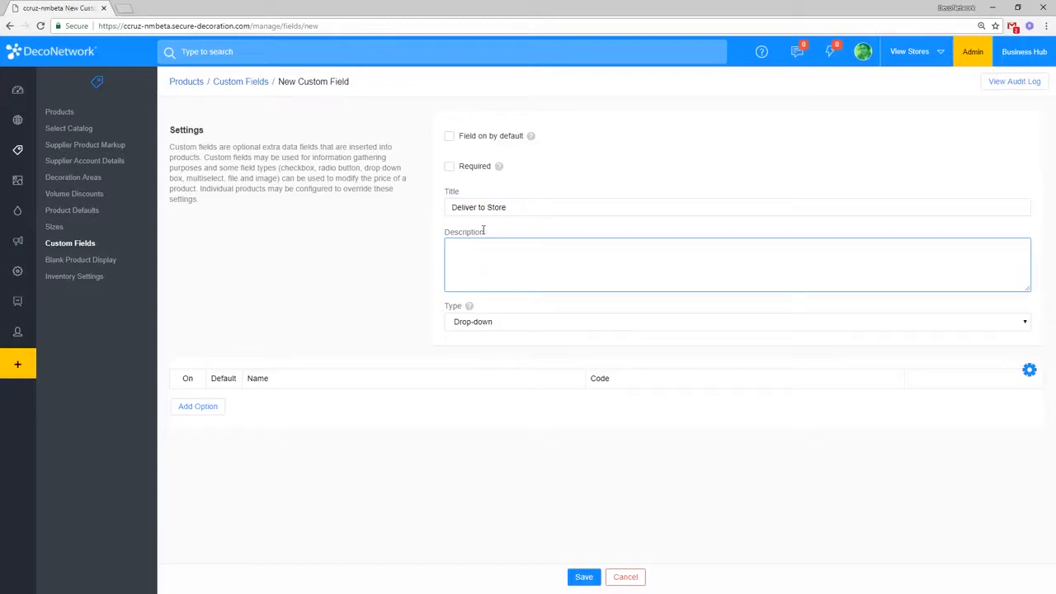
# Step: Add one drop-down option, switch it on, and name it 'Mandatory'
pyautogui.click(195, 408)
pyautogui.click(188, 406)
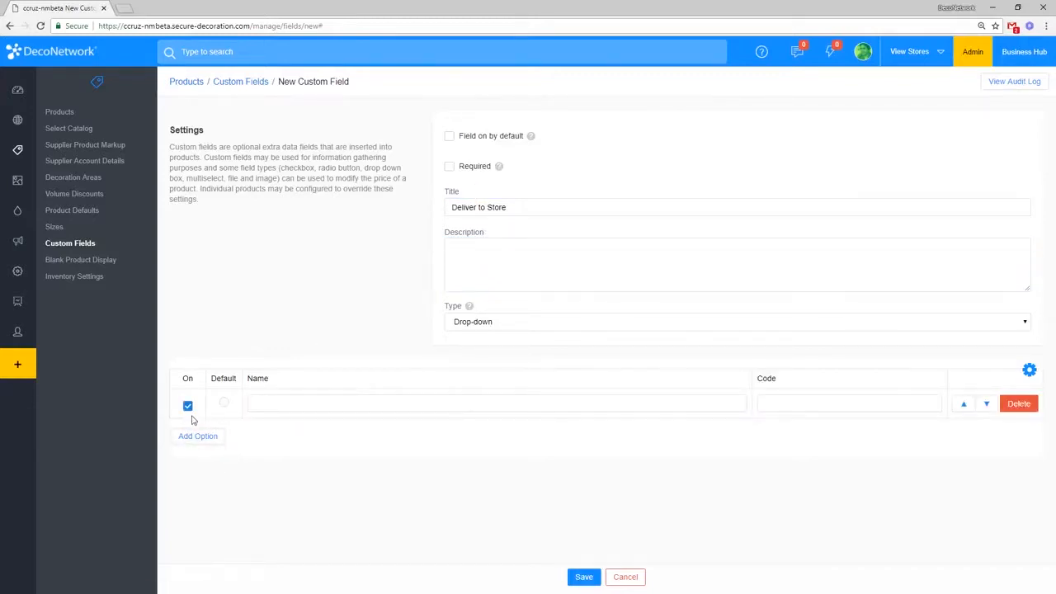
pyautogui.click(292, 406)
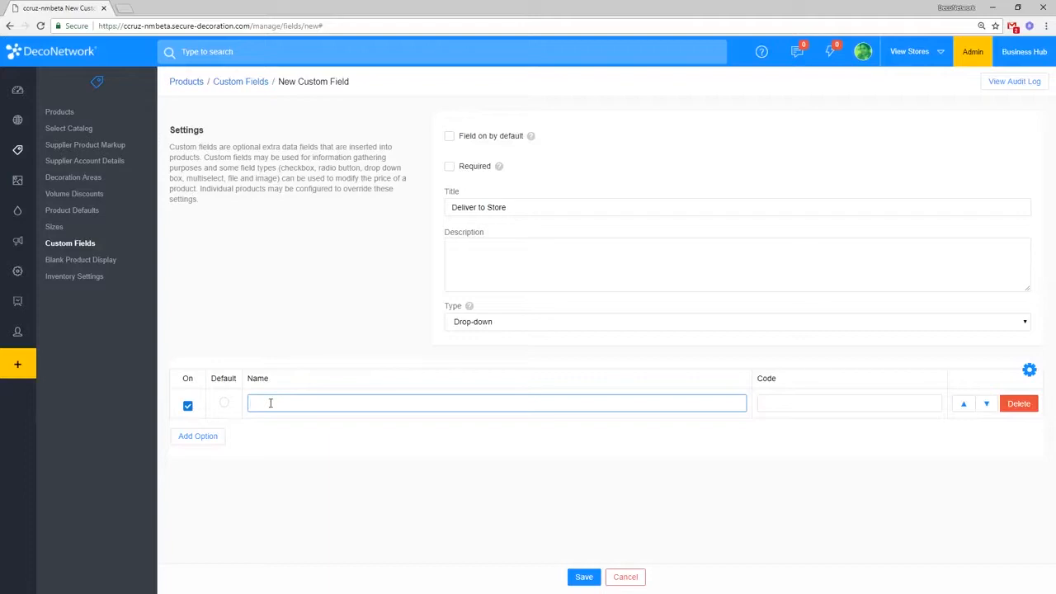
pyautogui.write('Mandatory')
pyautogui.click(451, 490)
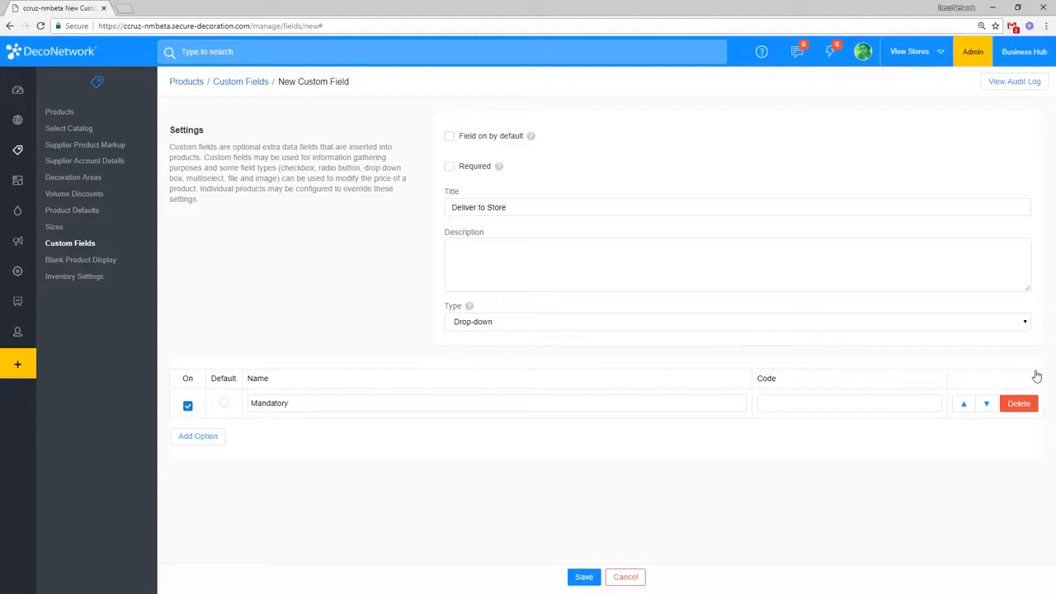
pyautogui.click(1029, 371)
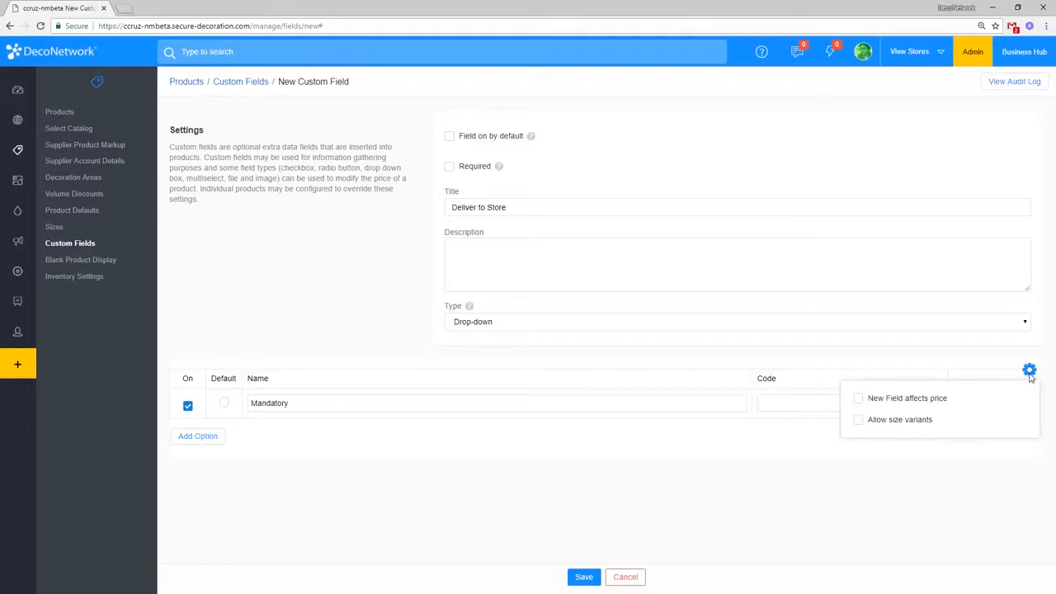
# Step: Make the Mandatory option add 2% of the decoration price, then save the Deliver to Store field
pyautogui.click(914, 404)
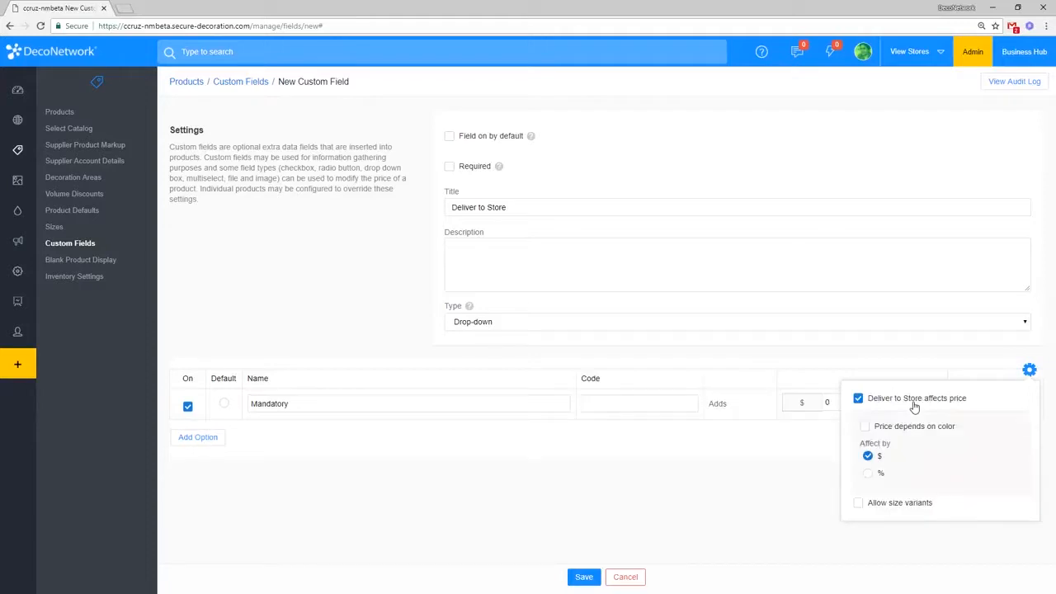
pyautogui.click(705, 506)
pyautogui.click(1030, 370)
pyautogui.click(879, 479)
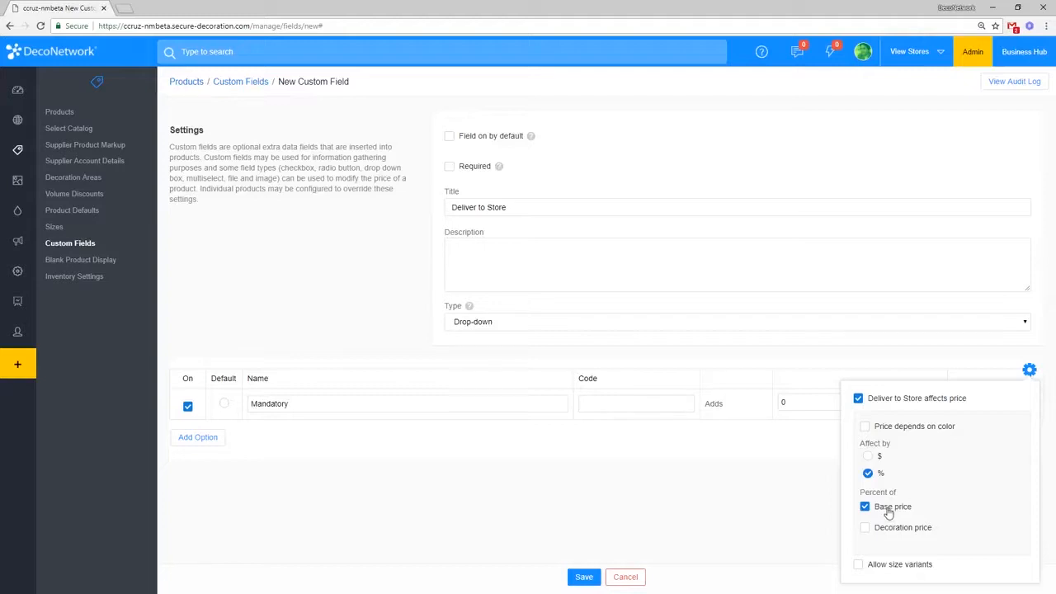
pyautogui.click(897, 536)
pyautogui.click(777, 489)
pyautogui.click(837, 402)
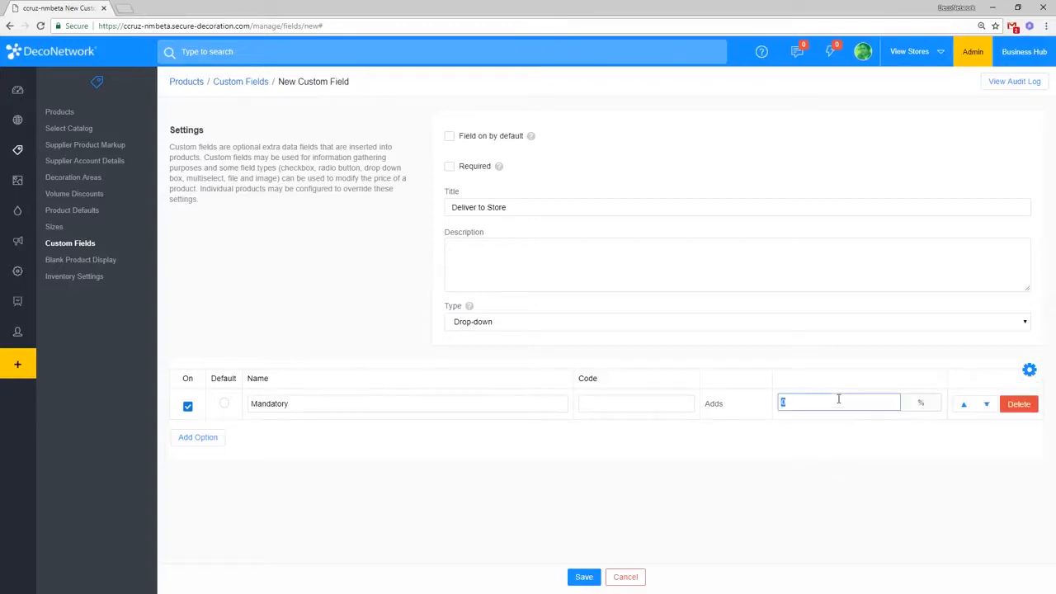
pyautogui.write('2')
pyautogui.press('Tab')
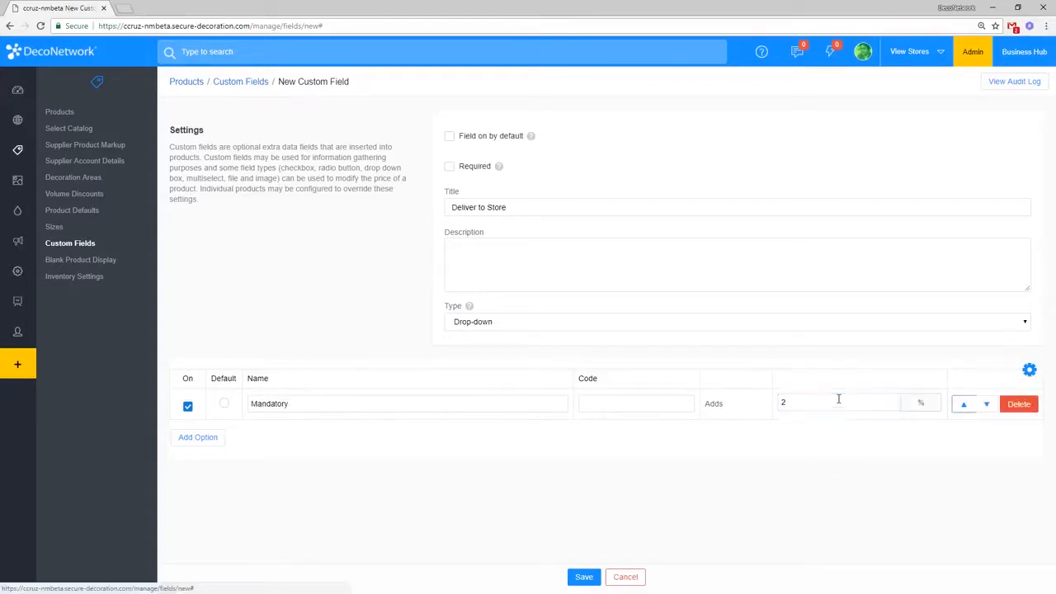
pyautogui.click(584, 578)
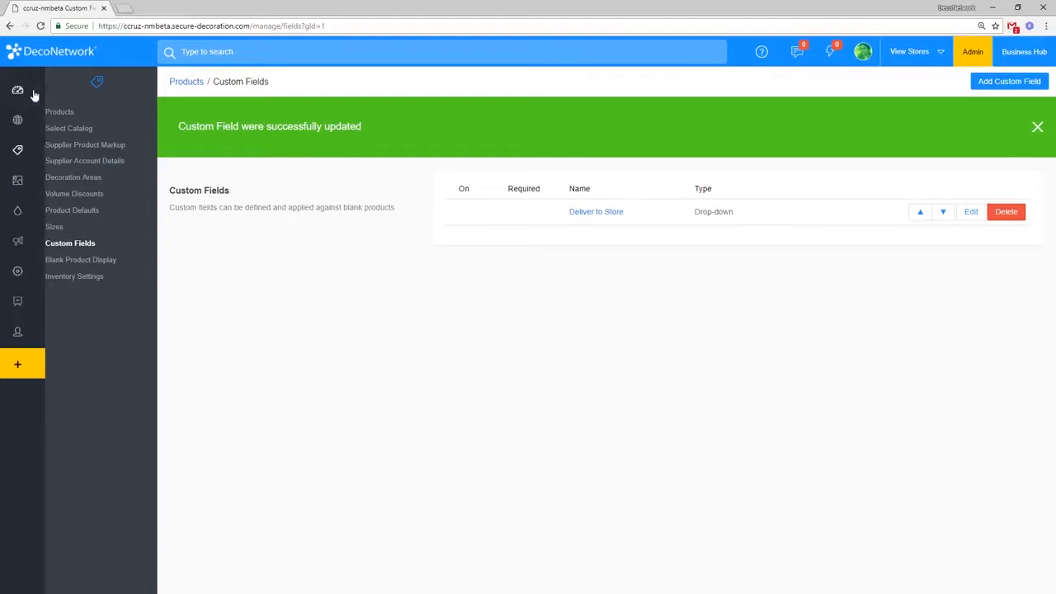
# Step: Switch the 3931P pocket T-shirt to Specify Custom Fields with Deliver to Store on, and Save & Continue
pyautogui.click(91, 114)
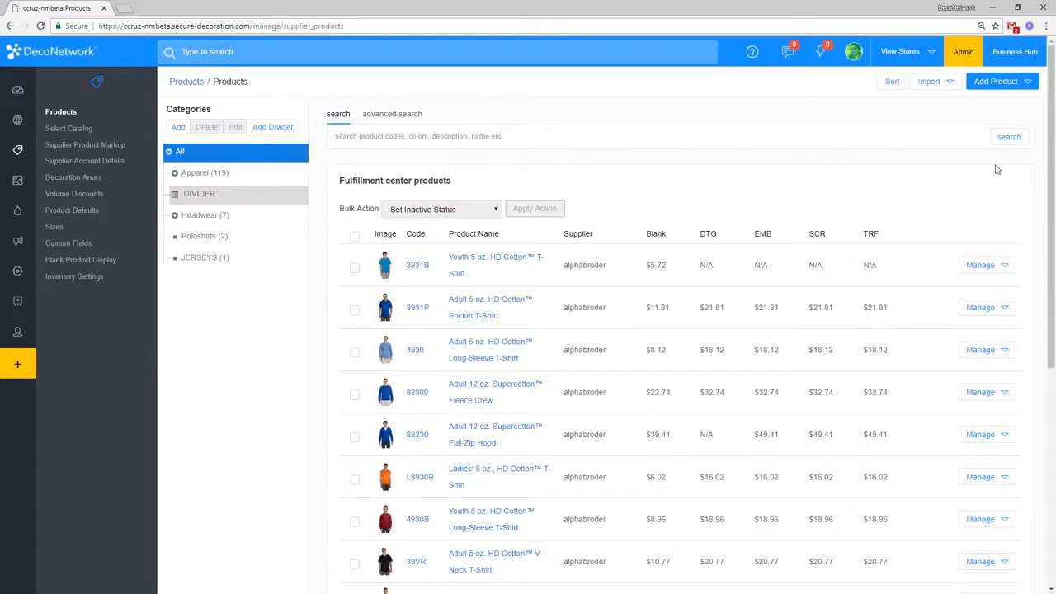
pyautogui.click(502, 304)
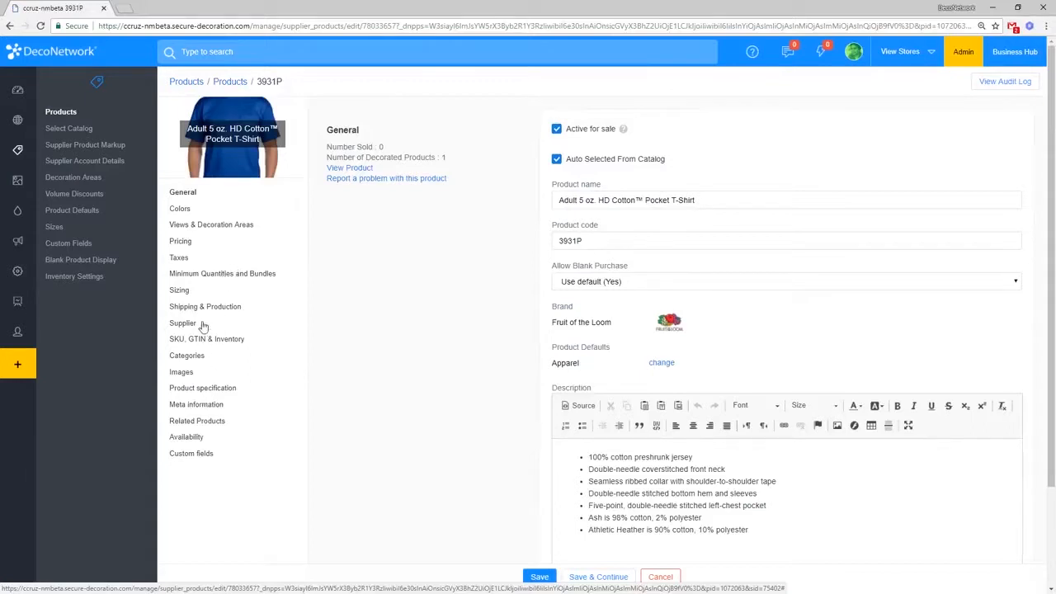
pyautogui.click(207, 460)
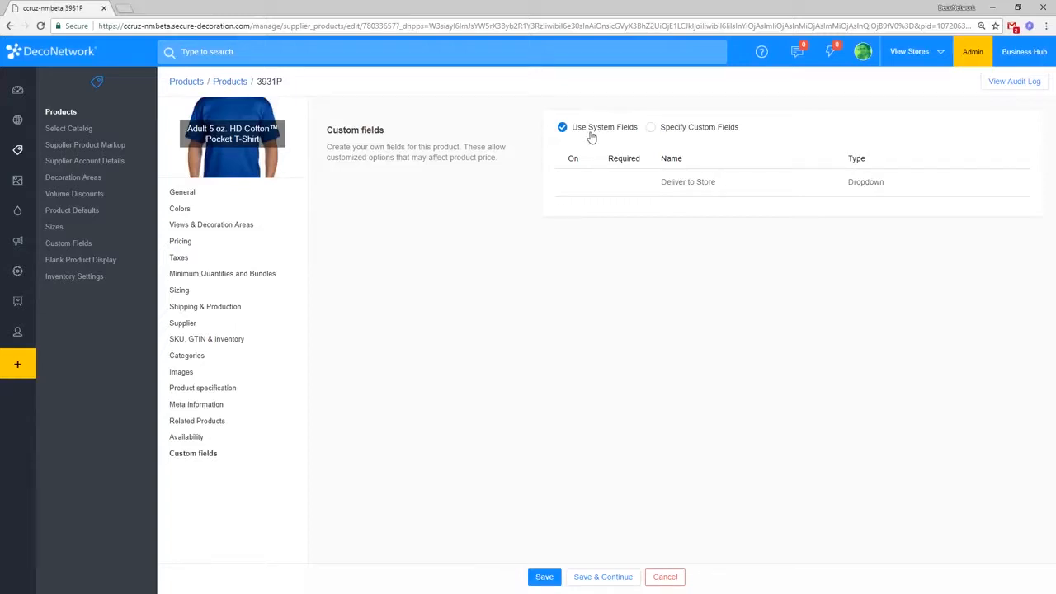
pyautogui.click(676, 134)
pyautogui.click(573, 184)
pyautogui.click(603, 576)
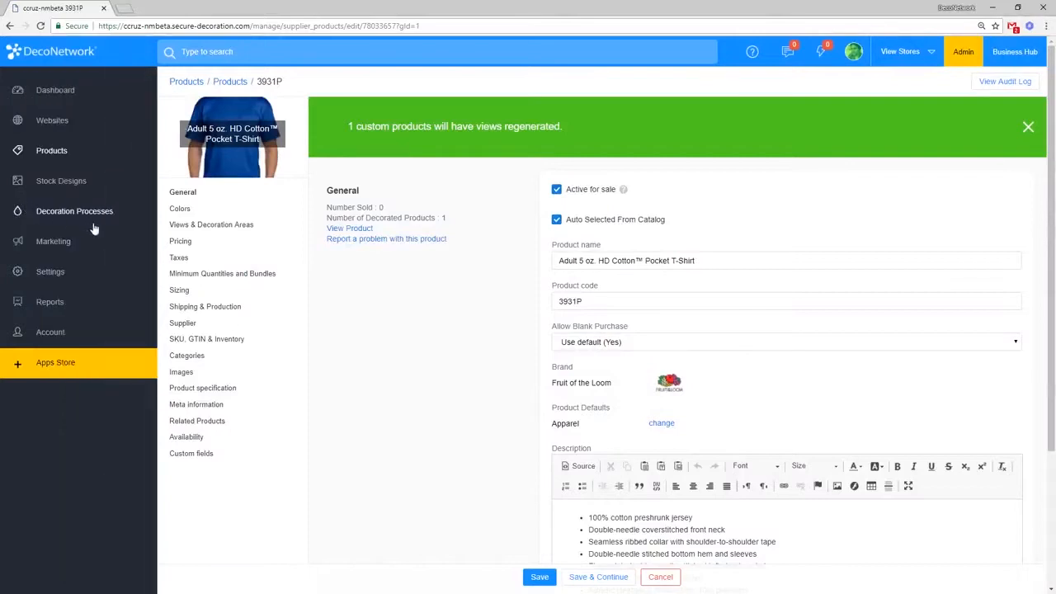
# Step: Open Product Defaults and look over product types such as Apparel and Headwear
pyautogui.click(102, 213)
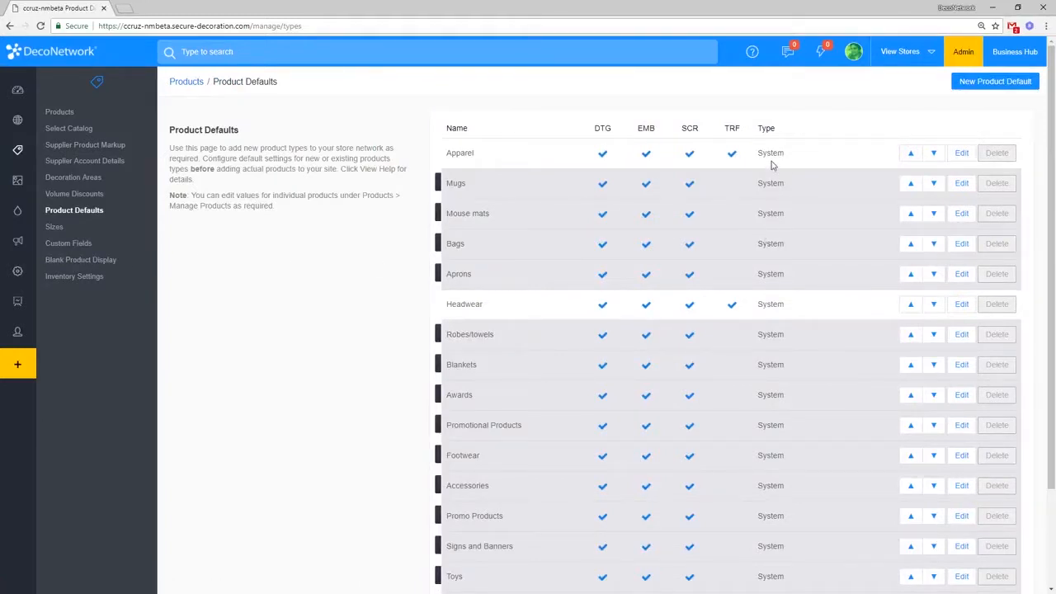
pyautogui.doubleClick(465, 153)
pyautogui.click(466, 153)
pyautogui.doubleClick(467, 153)
pyautogui.moveTo(468, 305); pyautogui.dragTo(784, 313)
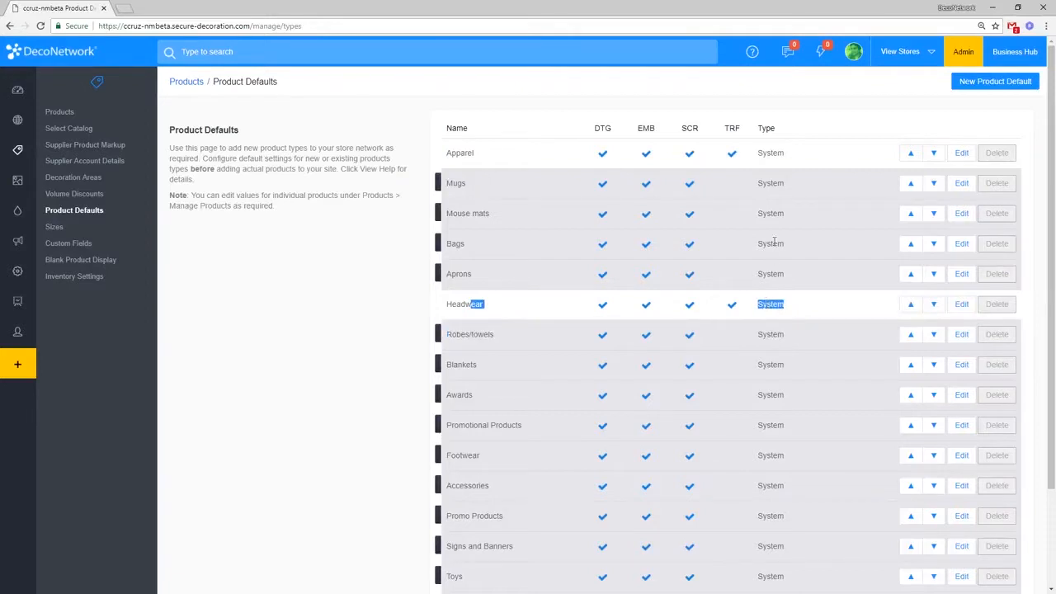
# Step: Create a new product default named 'Football Store' with the Deliver to Store custom field turned on
pyautogui.click(995, 86)
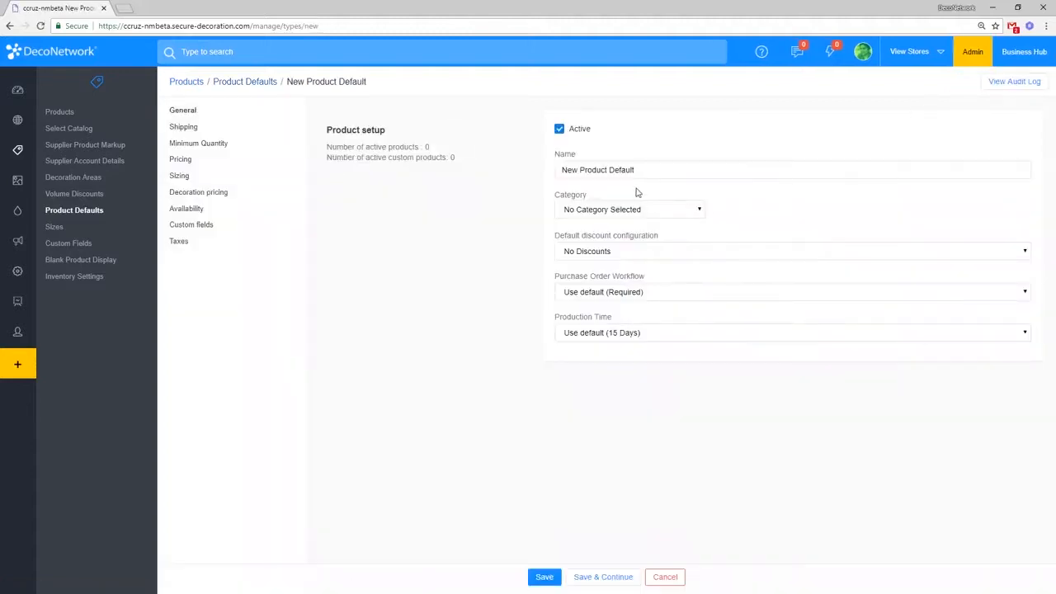
pyautogui.tripleClick(655, 167)
pyautogui.write('F')
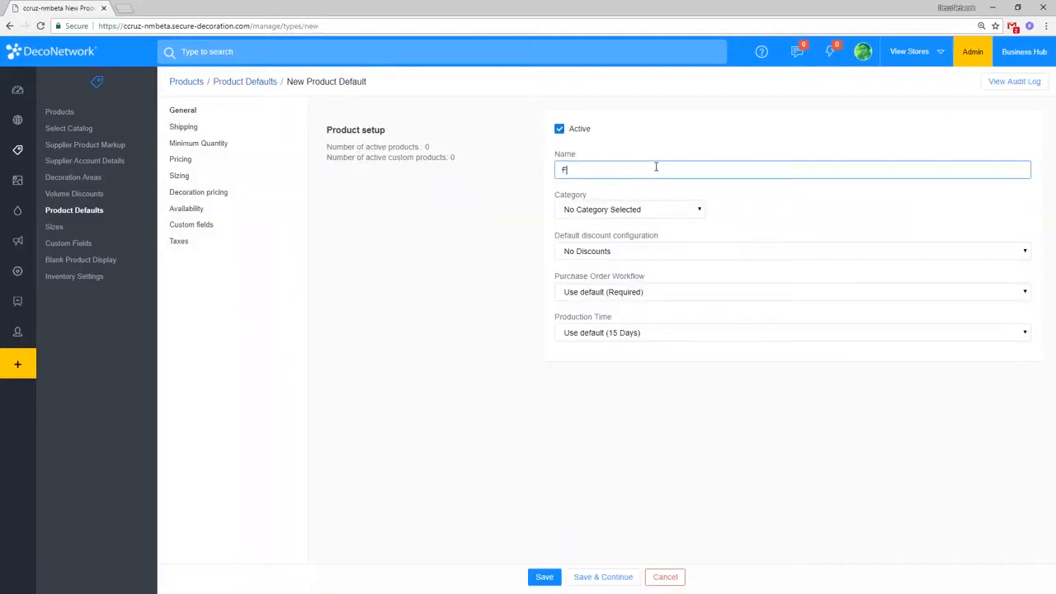
pyautogui.write('ootball Booster')
pyautogui.doubleClick(613, 166)
pyautogui.write('Store')
pyautogui.click(192, 225)
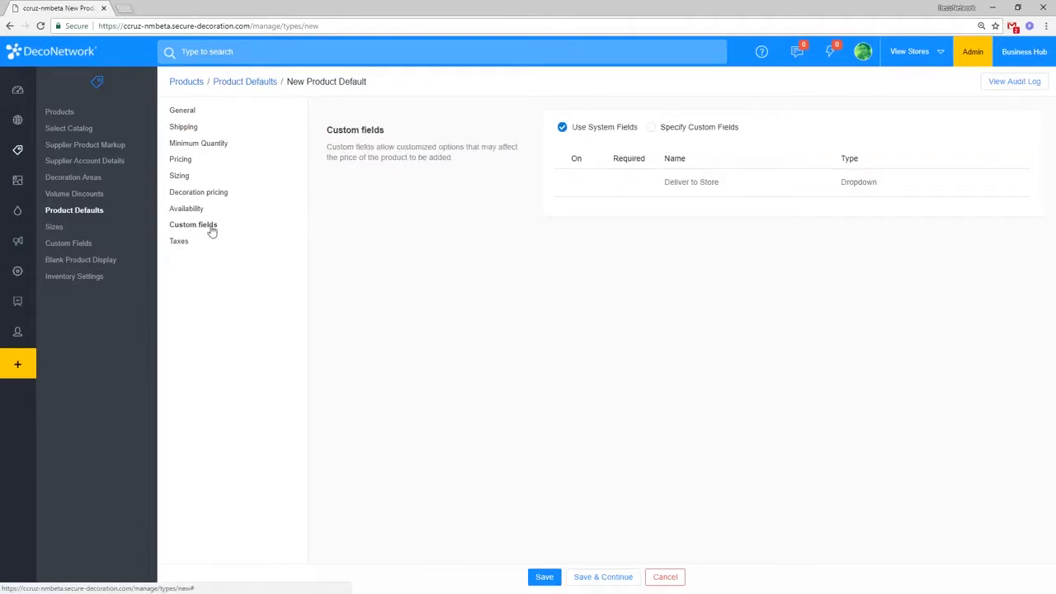
pyautogui.click(673, 130)
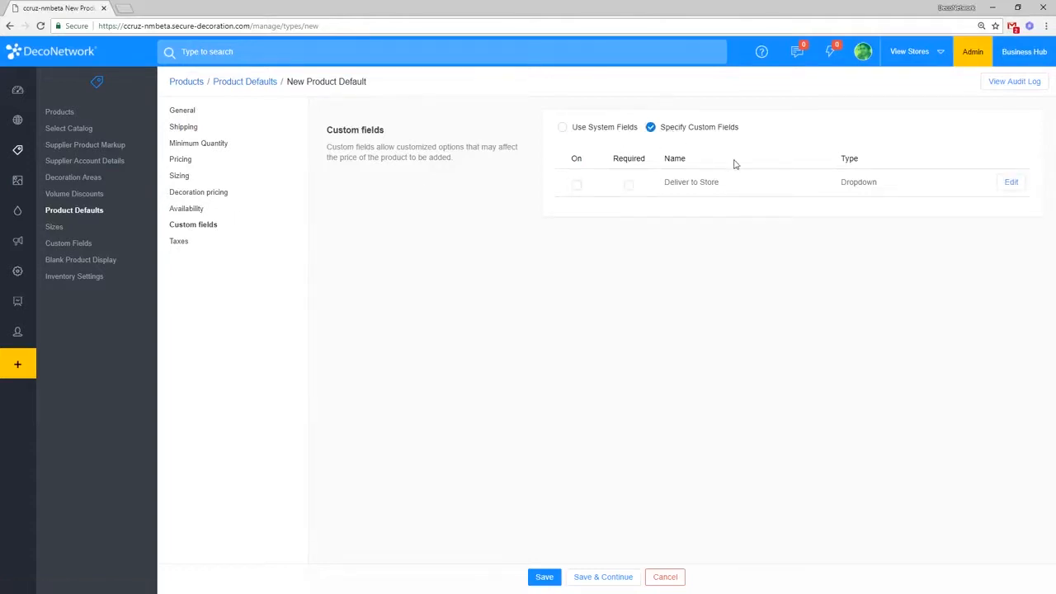
pyautogui.click(577, 187)
# Step: Assign the Football Store default to the Apparel category and save it
pyautogui.click(544, 580)
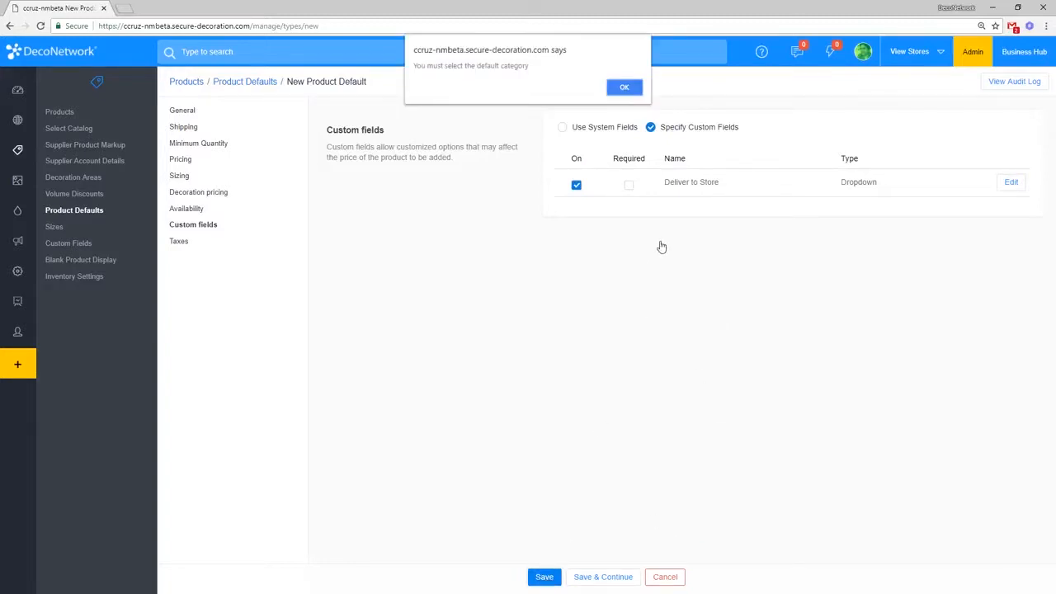
pyautogui.click(634, 93)
pyautogui.click(644, 212)
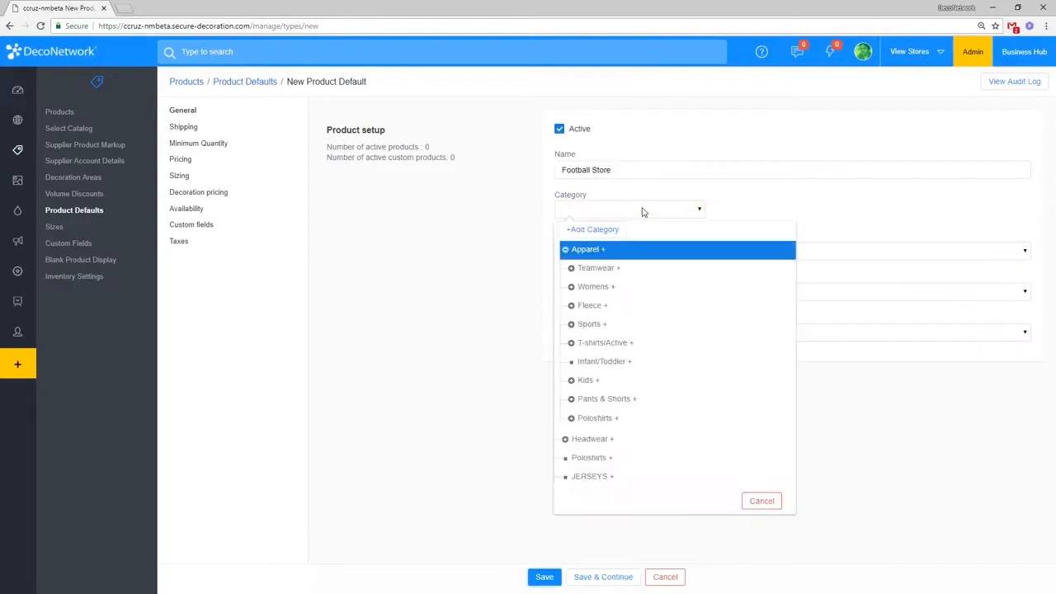
pyautogui.click(567, 249)
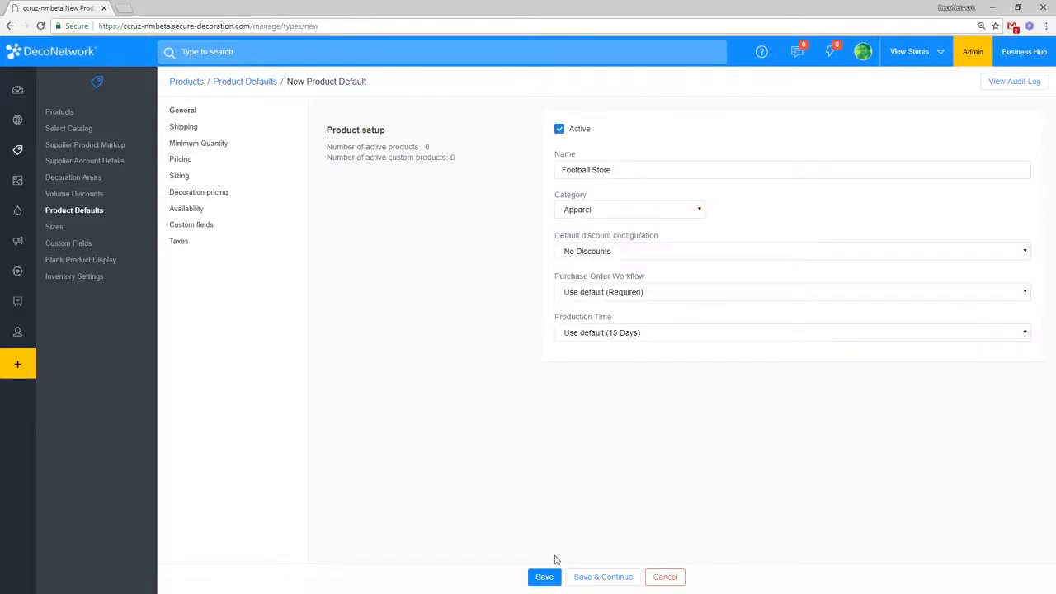
pyautogui.click(546, 580)
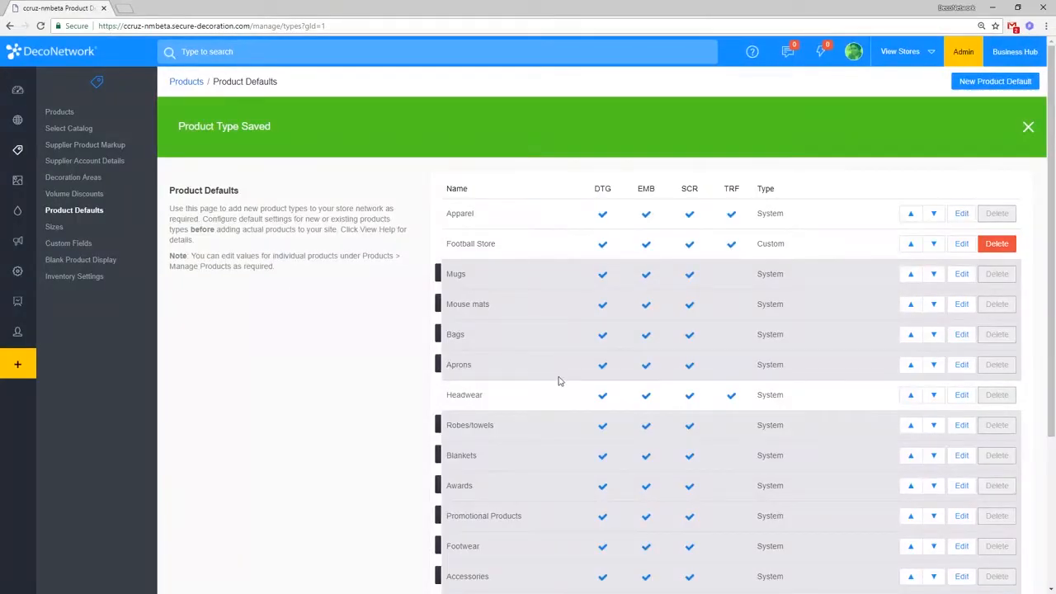
pyautogui.moveTo(444, 243); pyautogui.dragTo(782, 259)
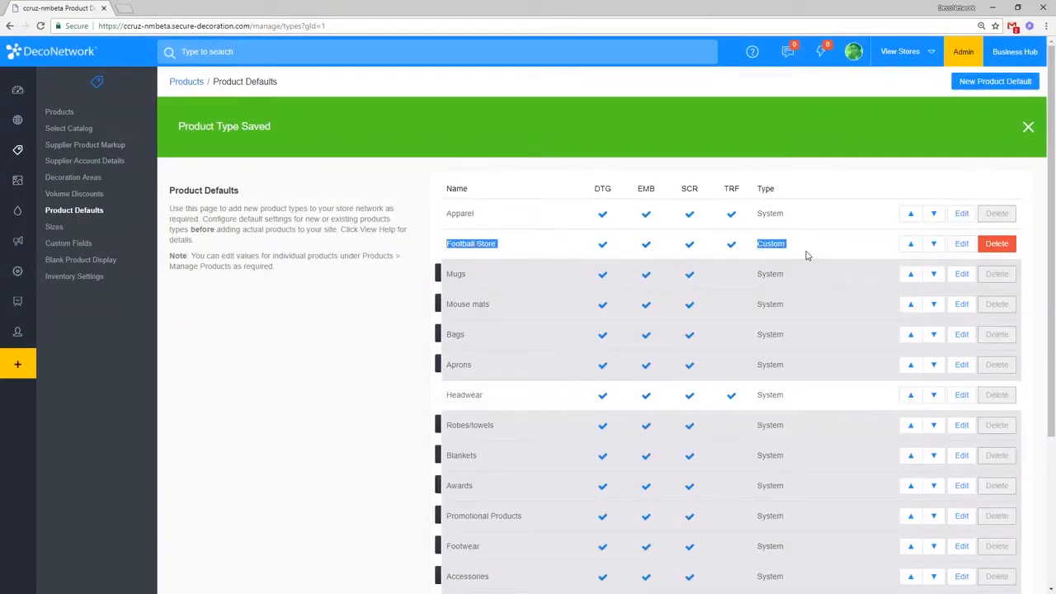
pyautogui.click(807, 256)
# Step: Change product 4930's product default from Apparel to Football Store and save
pyautogui.click(60, 112)
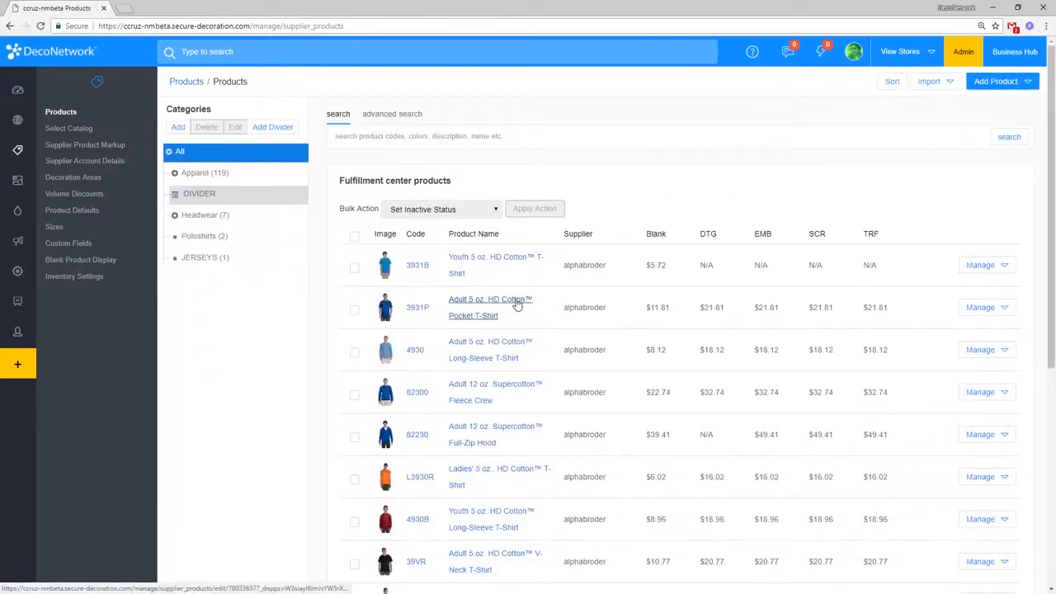
pyautogui.click(477, 347)
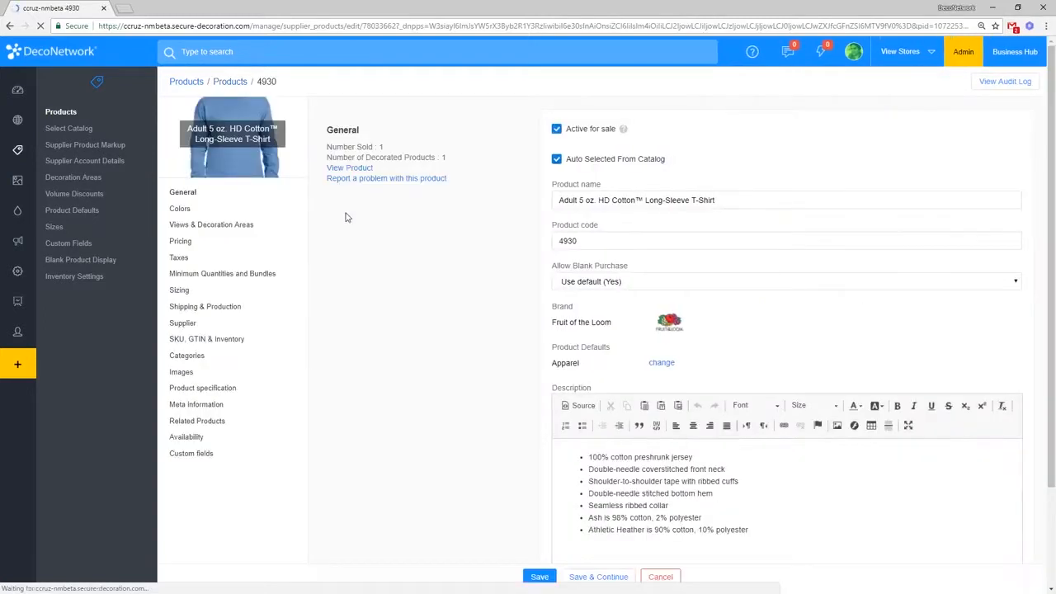
pyautogui.doubleClick(558, 363)
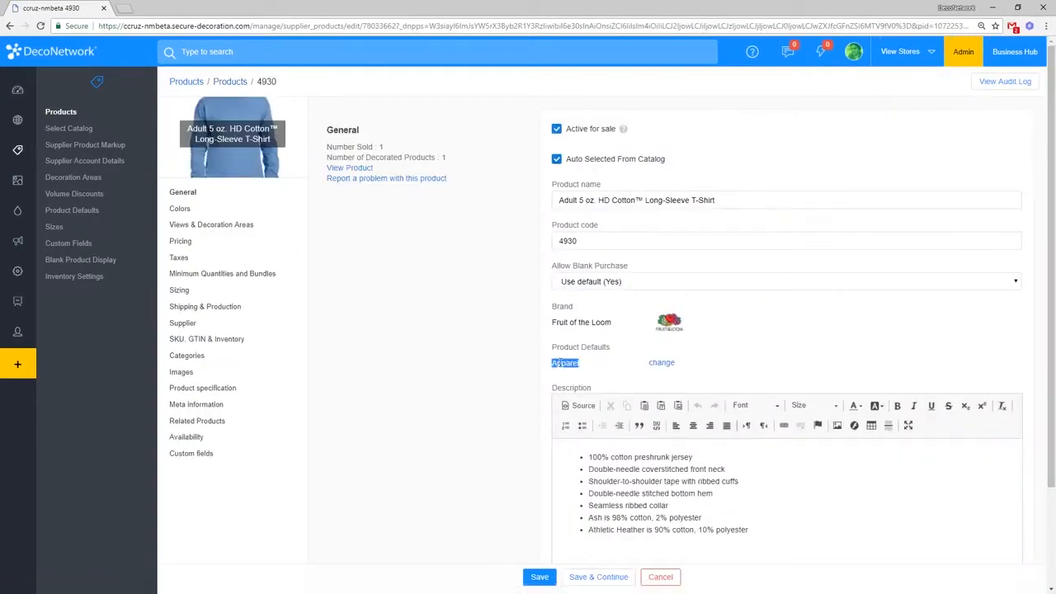
pyautogui.click(667, 364)
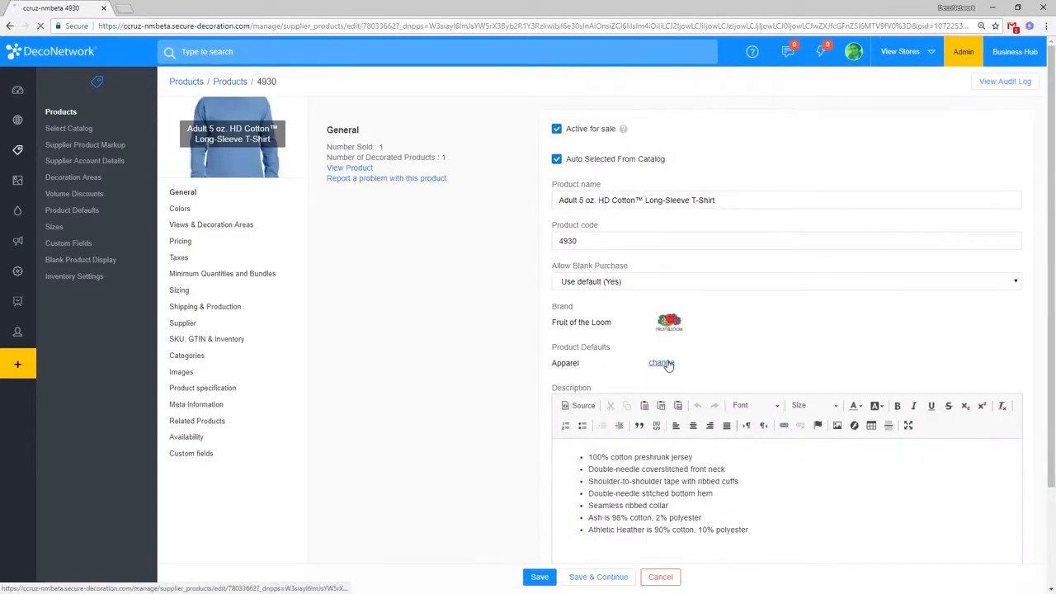
pyautogui.click(490, 141)
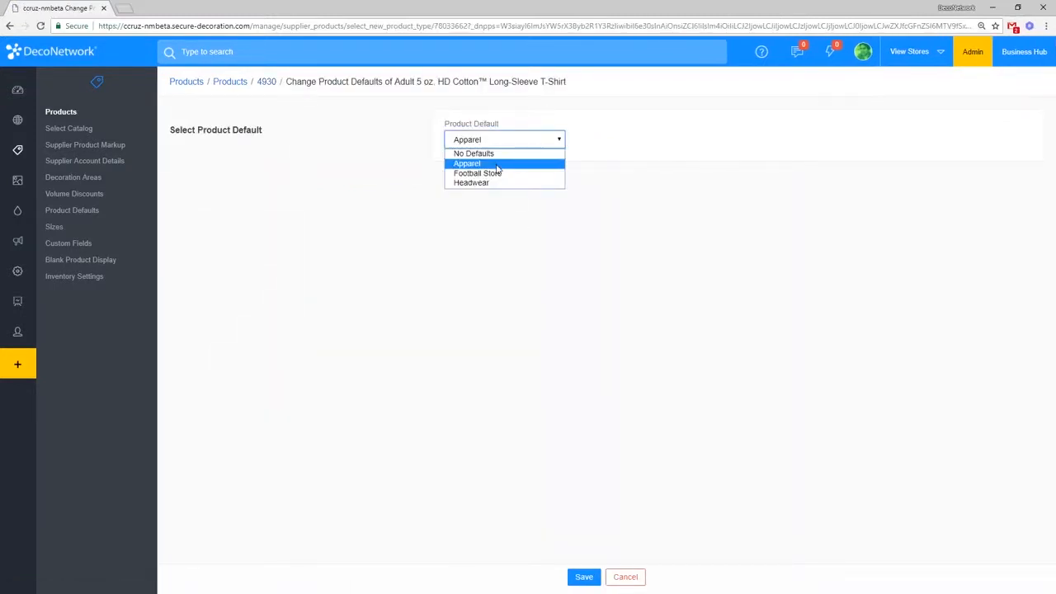
pyautogui.click(499, 174)
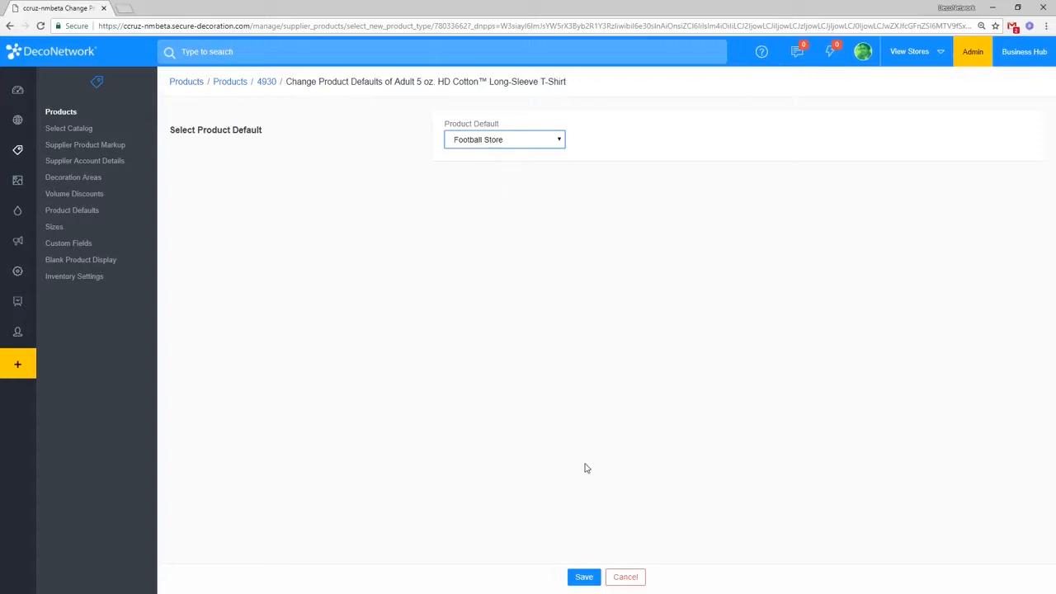
pyautogui.click(585, 576)
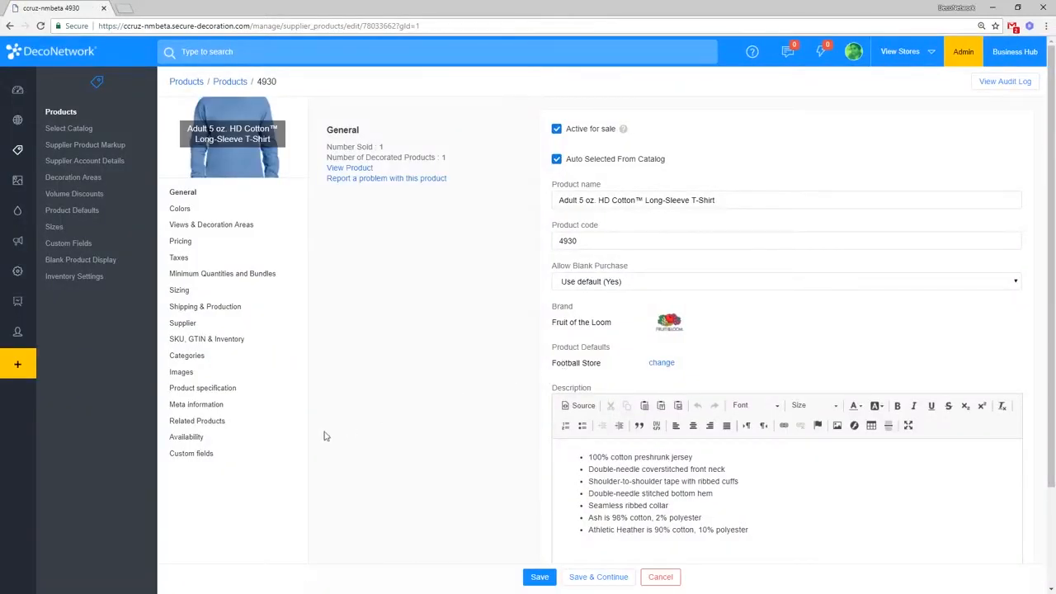
# Step: Confirm Deliver to Store appears in the product's custom fields, then go to the Custom Fields list
pyautogui.click(202, 455)
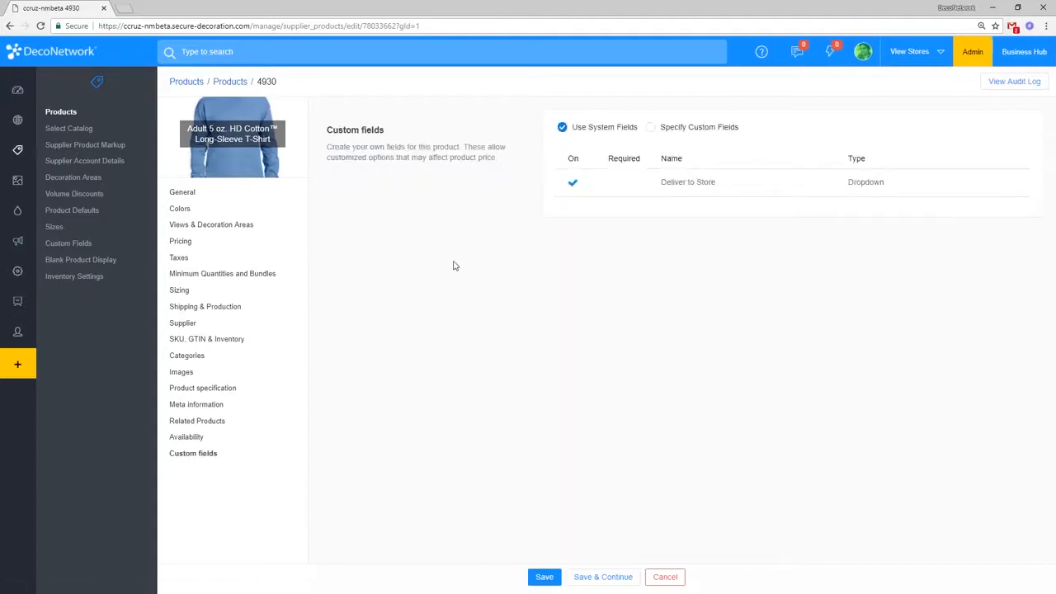
pyautogui.doubleClick(578, 131)
pyautogui.moveTo(558, 176); pyautogui.dragTo(733, 189)
pyautogui.click(647, 202)
pyautogui.click(76, 114)
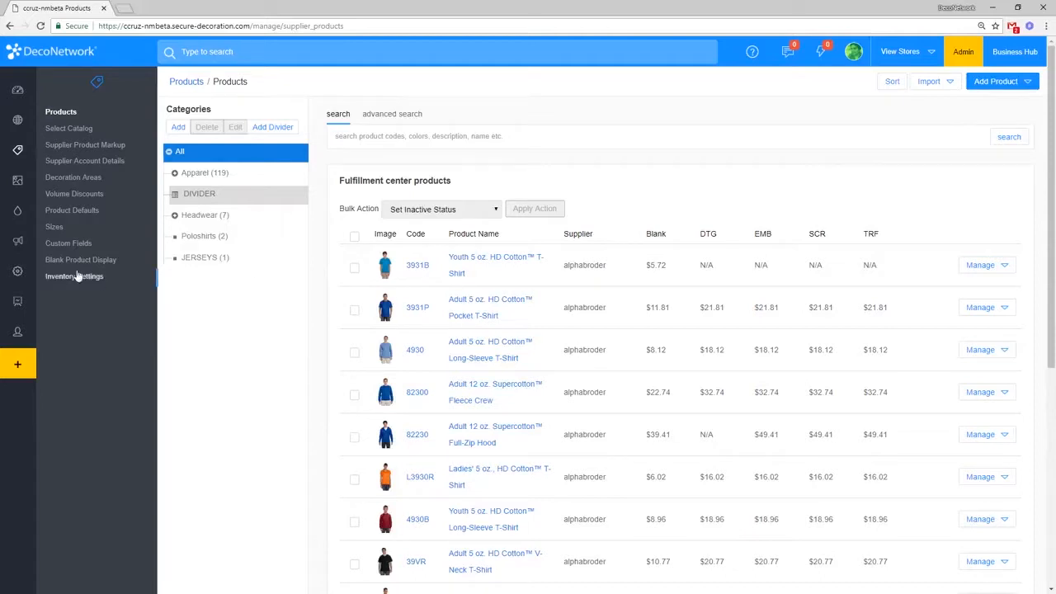
pyautogui.click(50, 243)
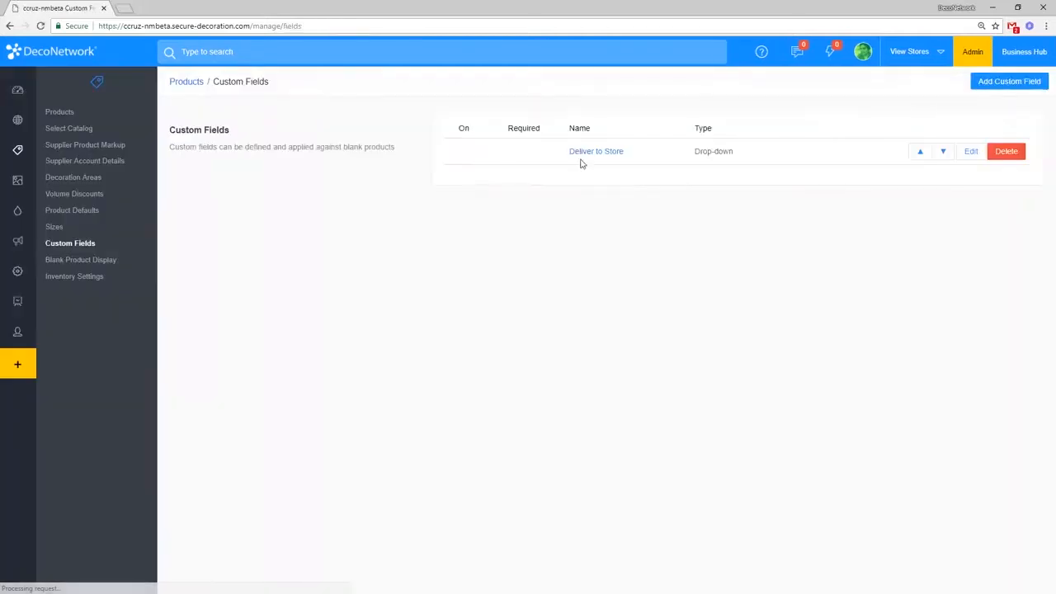
pyautogui.click(970, 154)
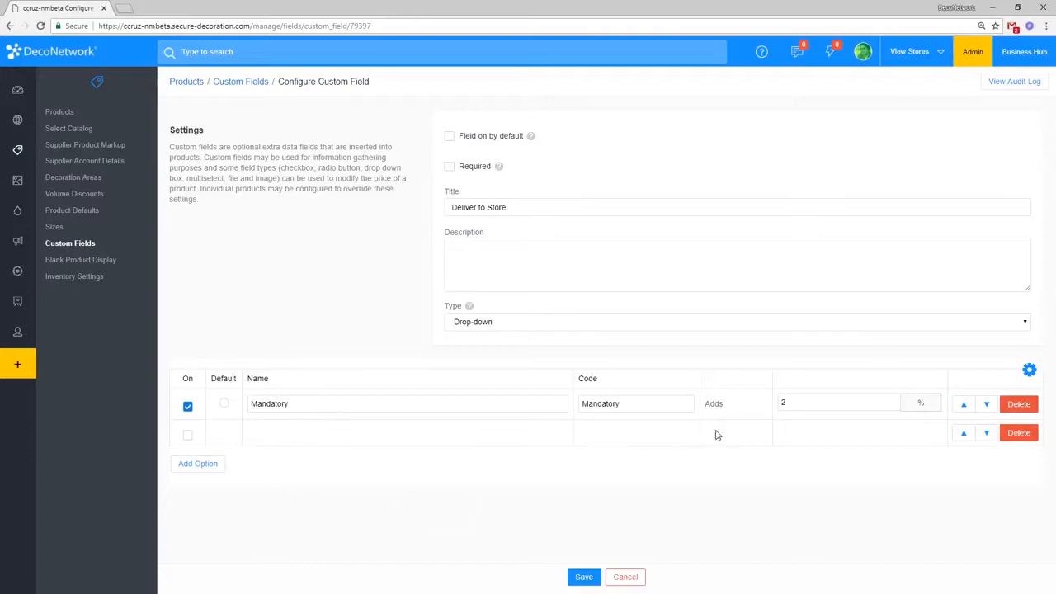
pyautogui.click(860, 402)
pyautogui.click(1029, 370)
pyautogui.click(867, 456)
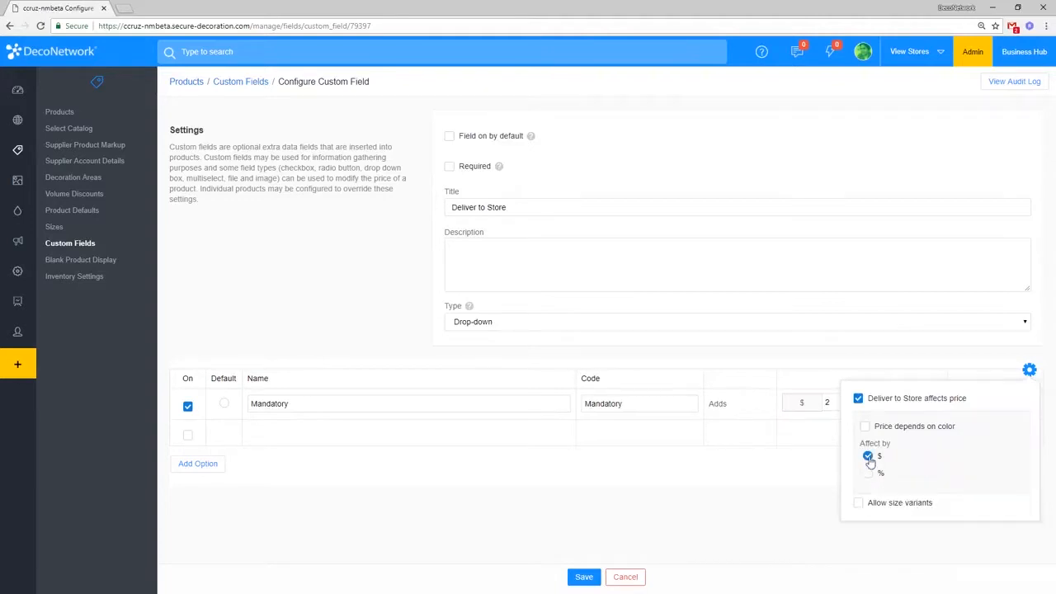
pyautogui.doubleClick(836, 404)
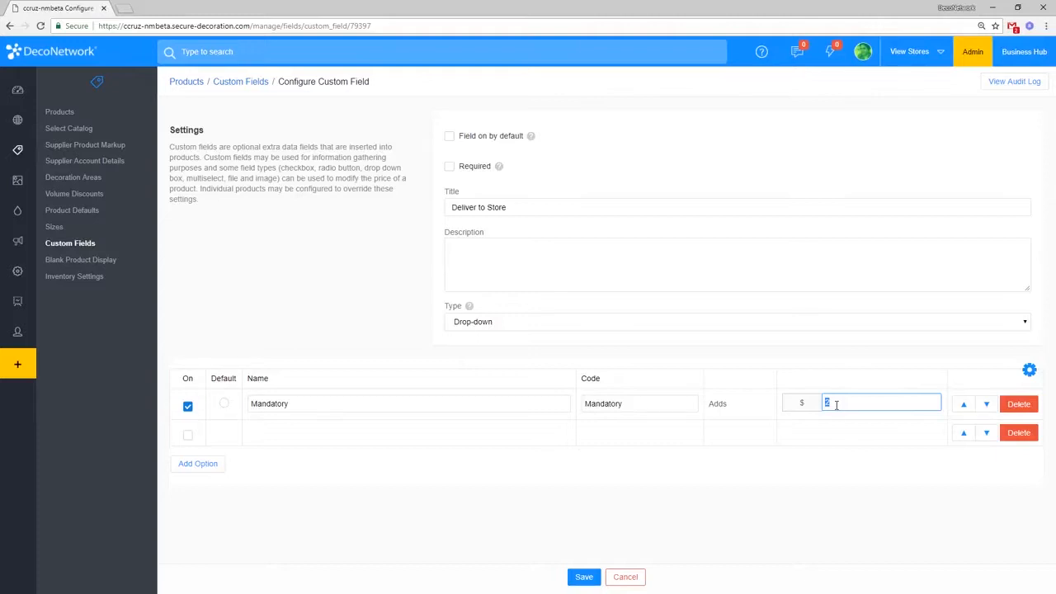
pyautogui.doubleClick(841, 401)
pyautogui.click(629, 577)
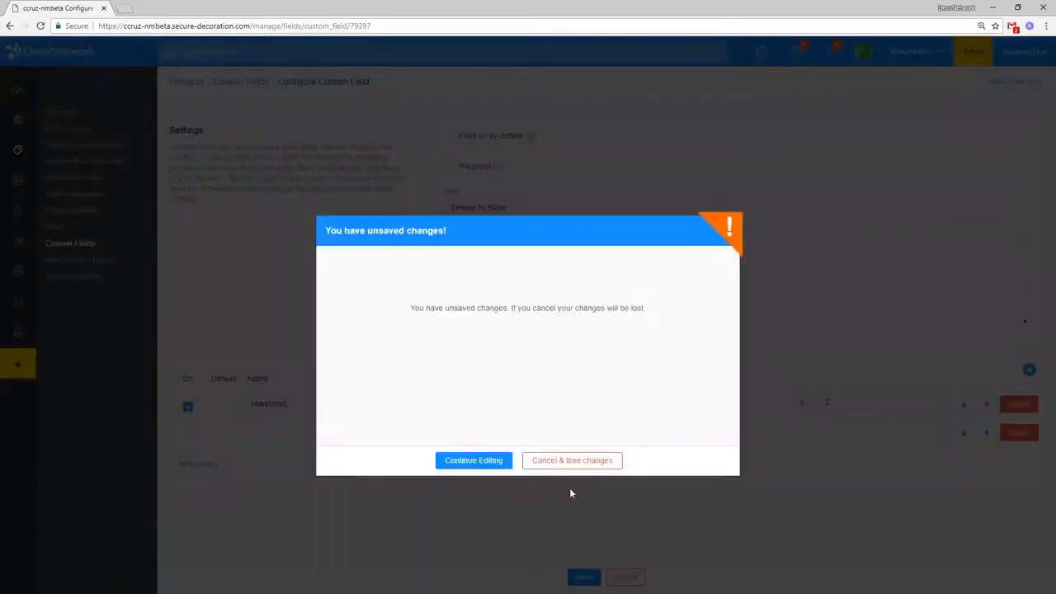
pyautogui.click(536, 467)
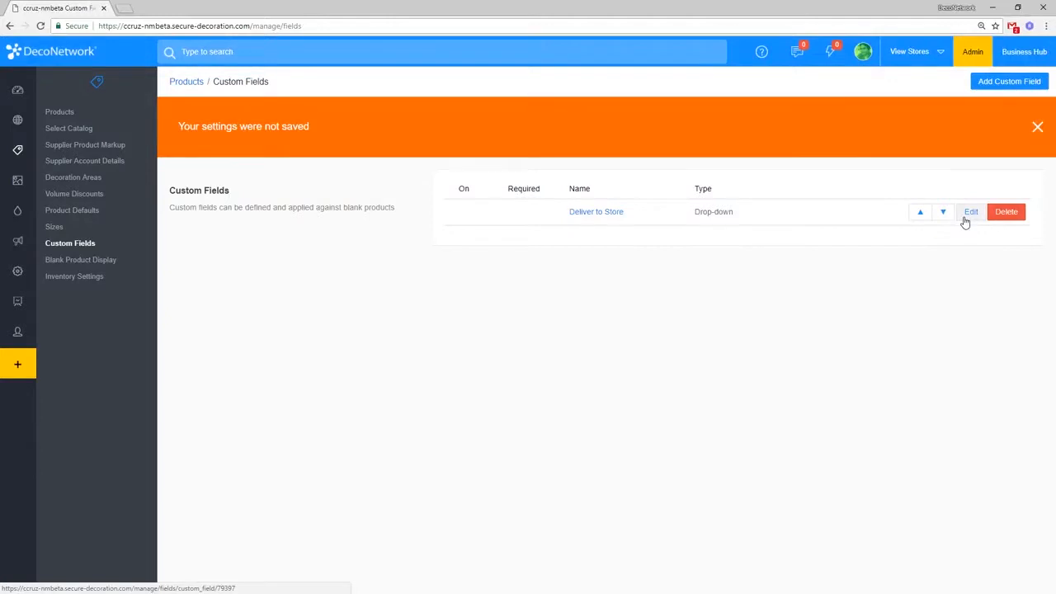
# Step: Dismiss the settings-not-saved banner and open the Websites page listing the three stores
pyautogui.click(1036, 129)
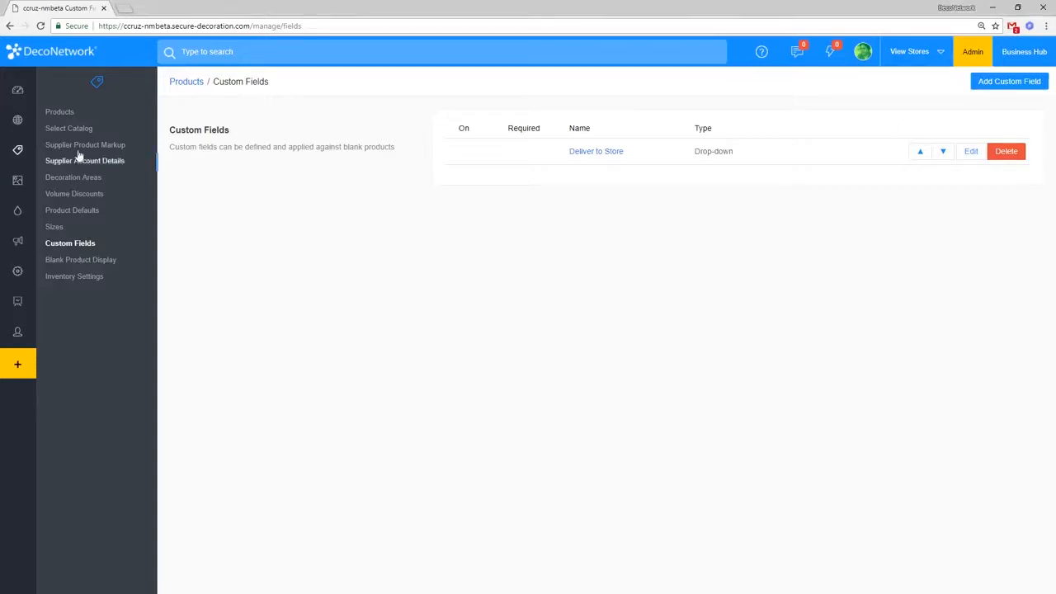
pyautogui.click(26, 132)
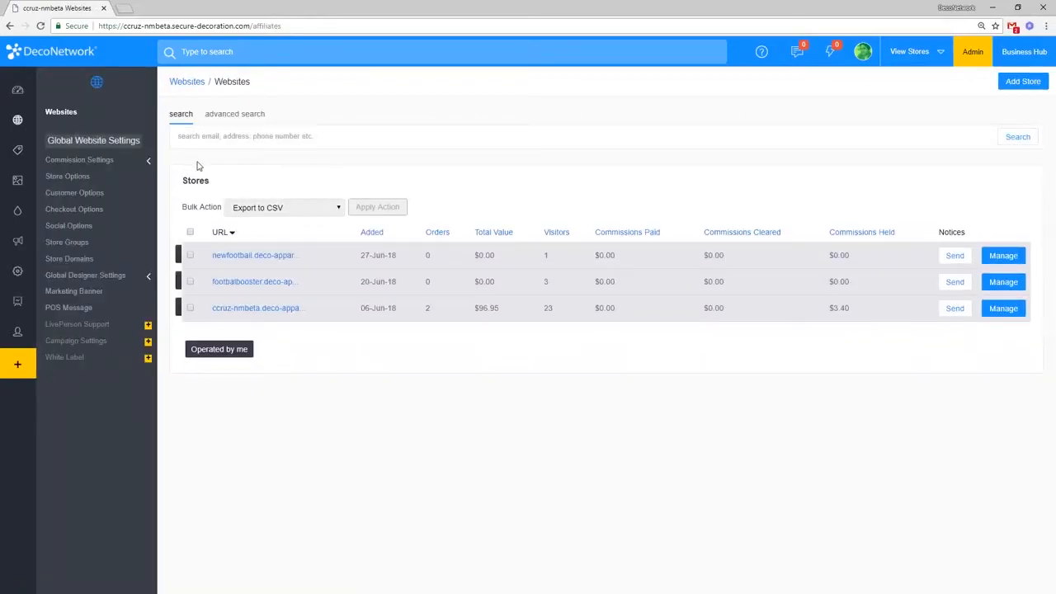
# Step: Open the ccruz-nmbeta store and go to Edit Website > Website Pages, showing its Home page
pyautogui.click(257, 309)
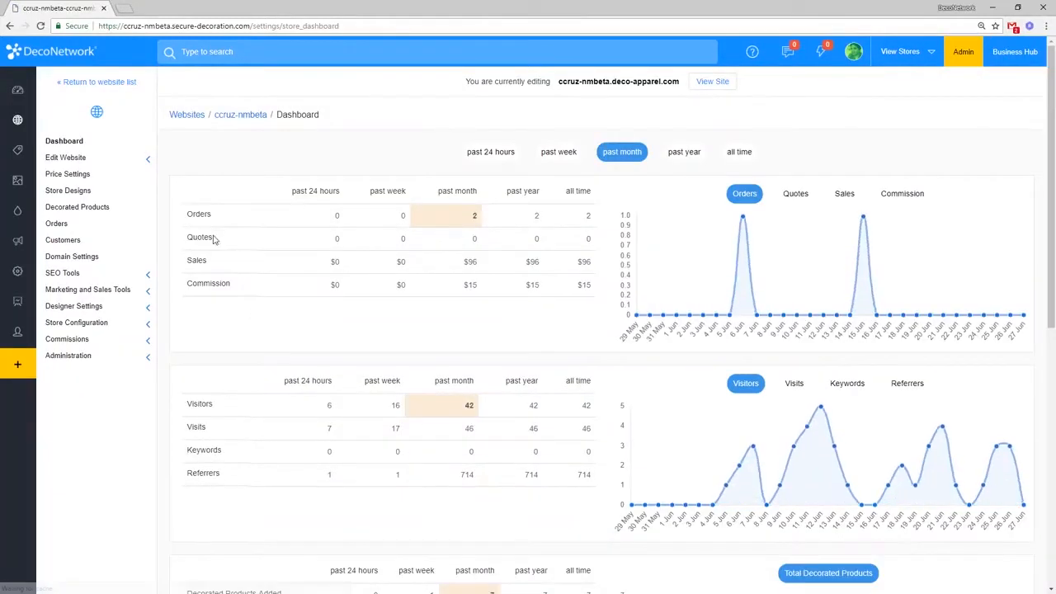
pyautogui.click(77, 161)
pyautogui.click(90, 177)
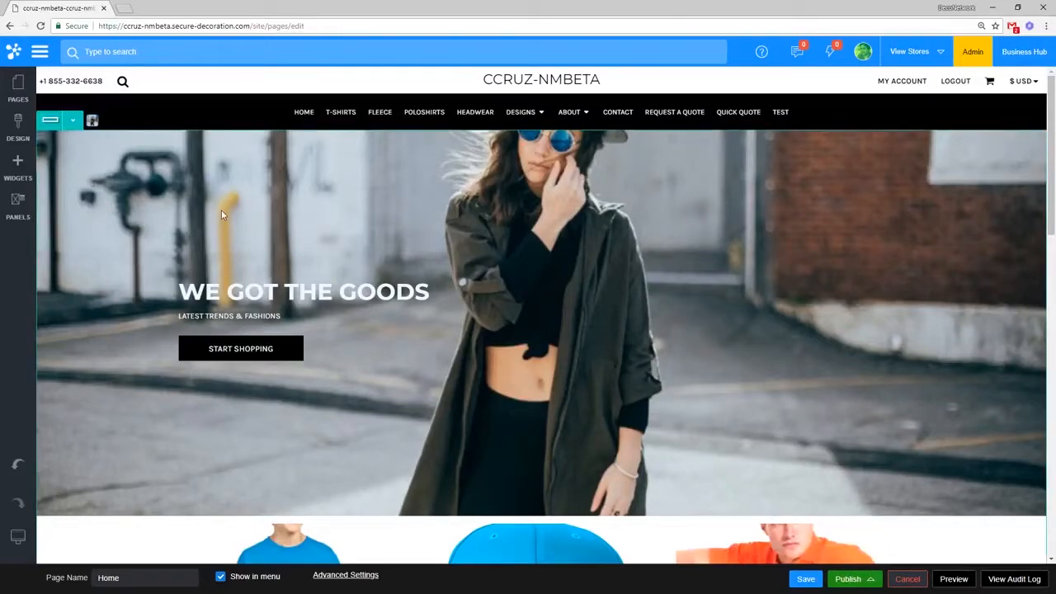
# Step: Select the hero's START SHOPPING button and heading text, then try the narrower, tablet and mobile previews
pyautogui.click(206, 349)
pyautogui.click(262, 320)
pyautogui.moveTo(18, 537)
pyautogui.click(95, 537)
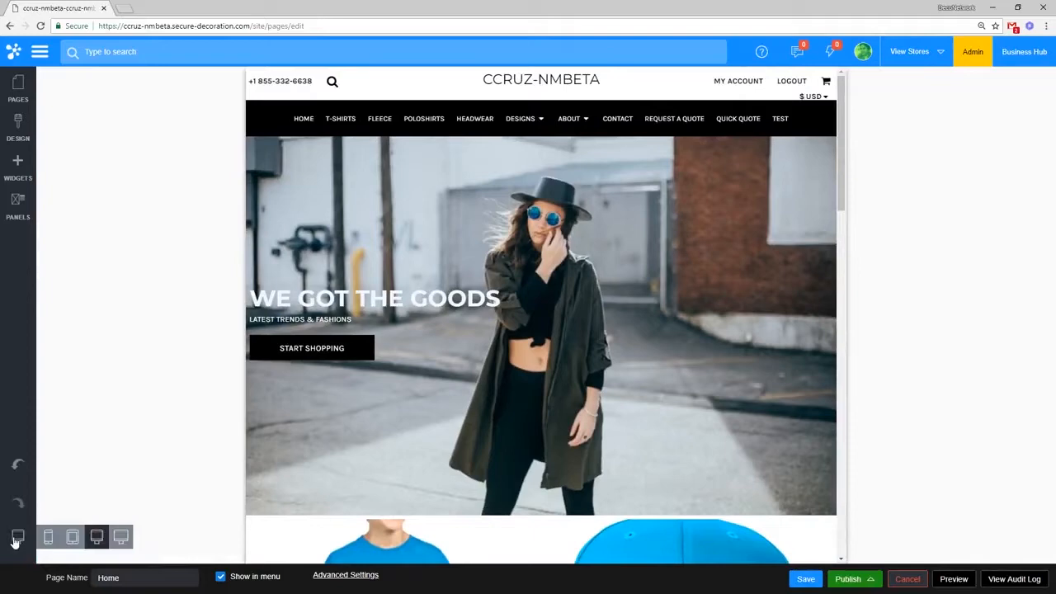
pyautogui.click(73, 537)
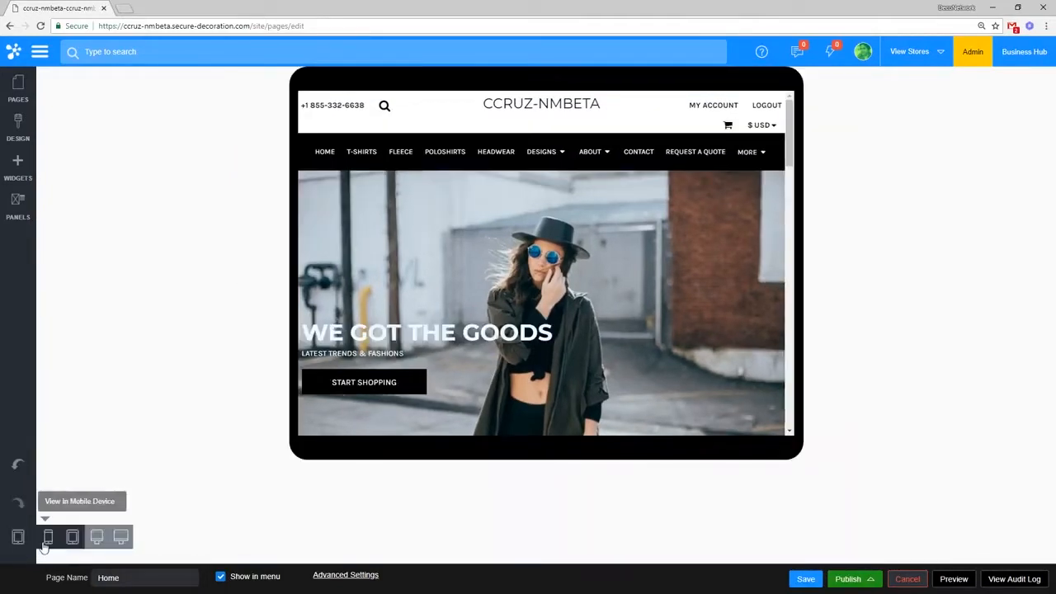
pyautogui.click(19, 537)
# Step: Preview the home page at tablet width, then desktop, then wide-monitor width
pyautogui.scroll(-5, 531, 264)
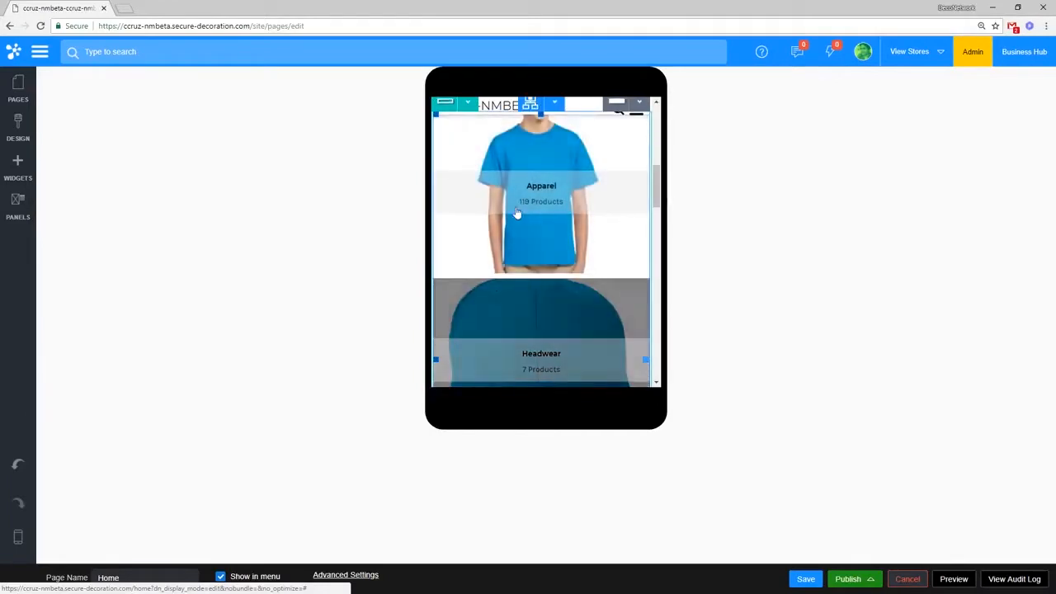
pyautogui.moveTo(18, 537)
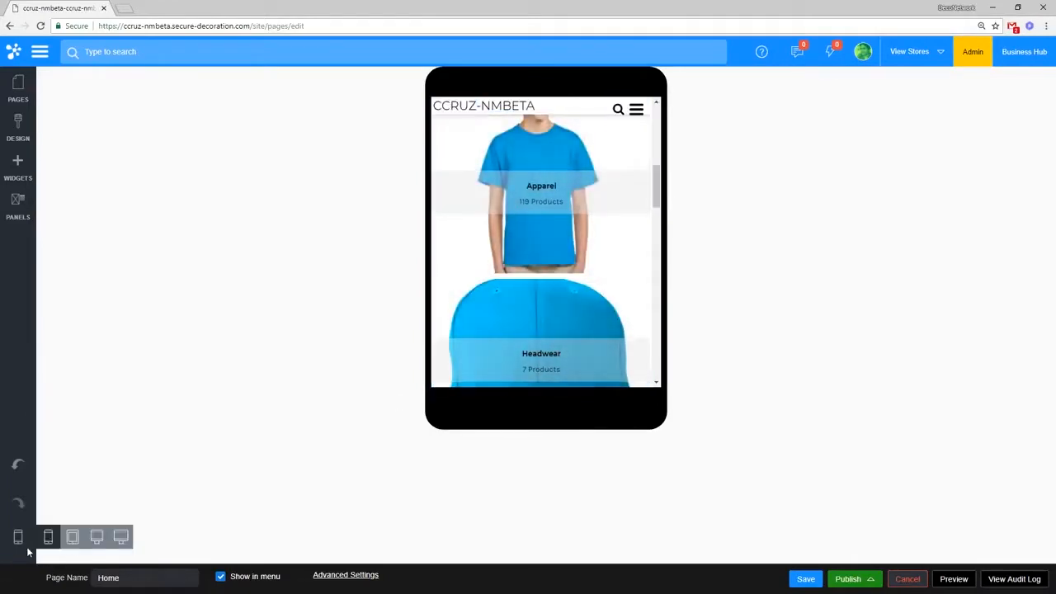
pyautogui.click(73, 535)
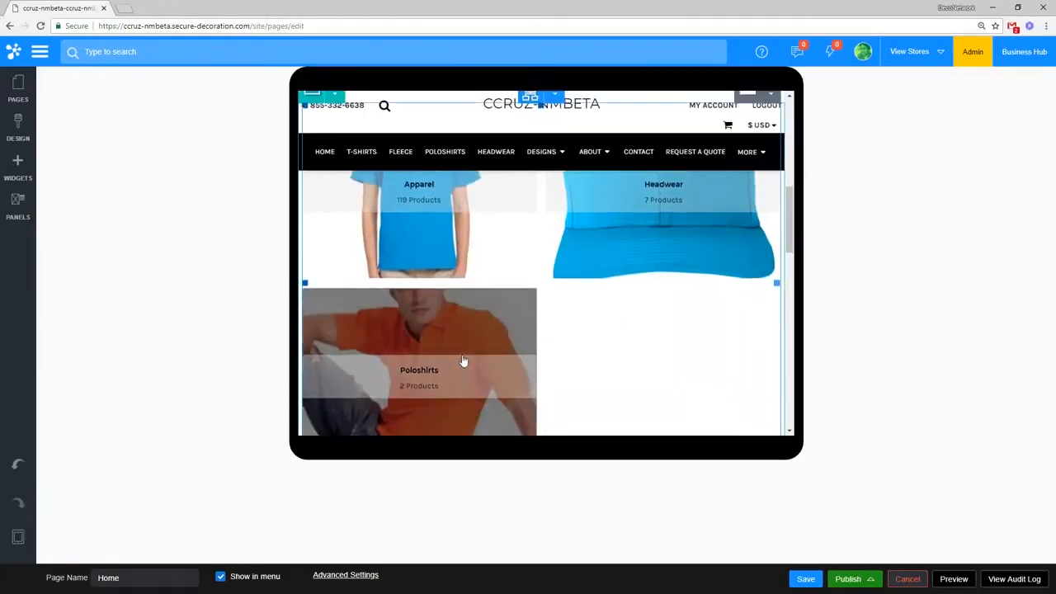
pyautogui.moveTo(18, 537)
pyautogui.click(97, 537)
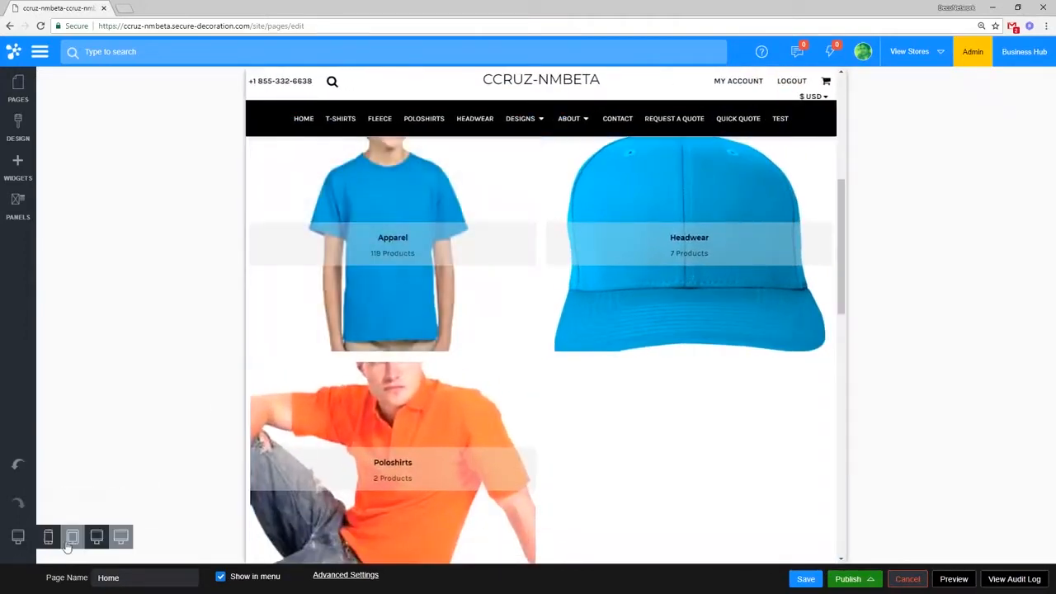
pyautogui.click(121, 537)
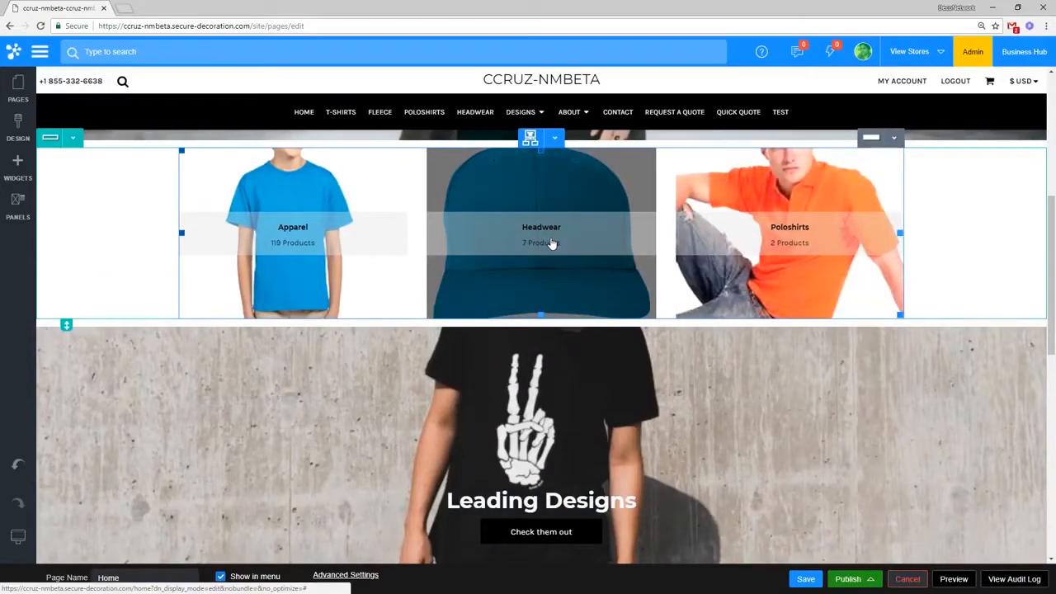
# Step: Scroll through the Home page and open the Leading Designs row's toolbar menu
pyautogui.scroll(3, 652, 294)
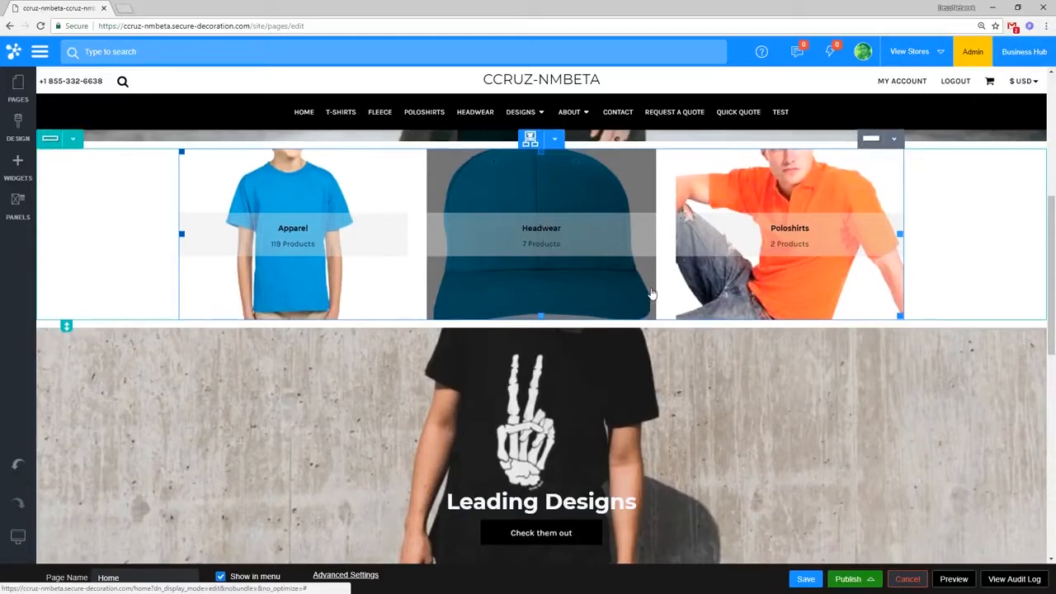
pyautogui.scroll(3, 653, 294)
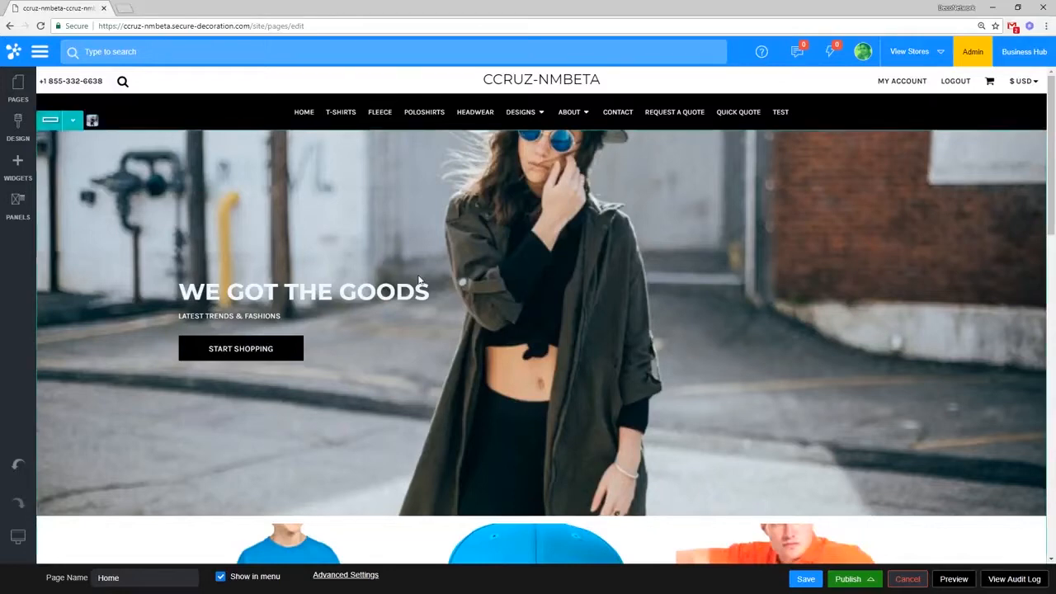
pyautogui.scroll(-1, 421, 278)
pyautogui.scroll(-5, 422, 275)
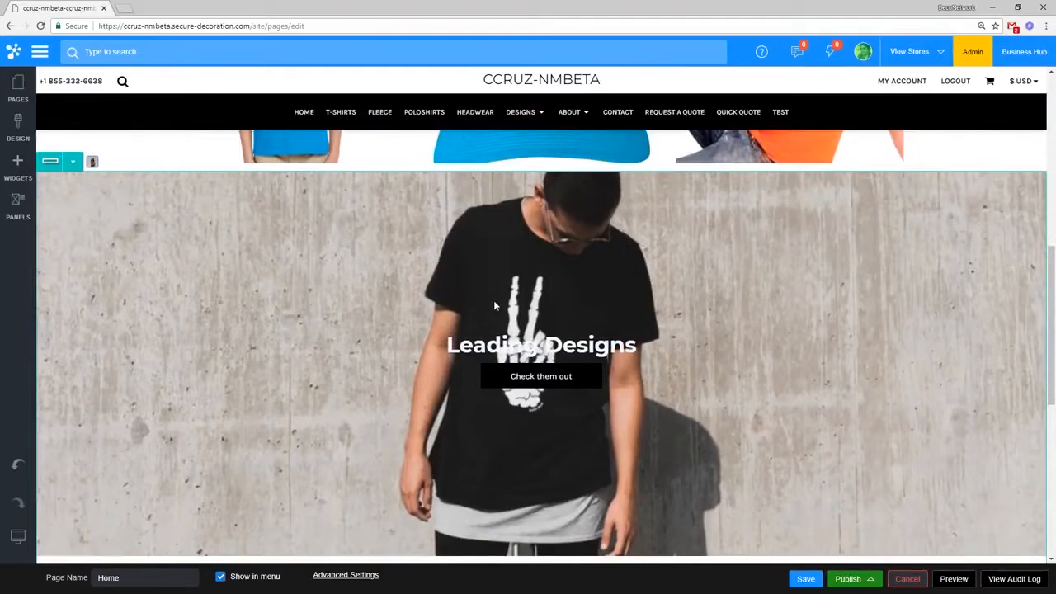
pyautogui.scroll(-2, 494, 299)
pyautogui.scroll(-2, 528, 293)
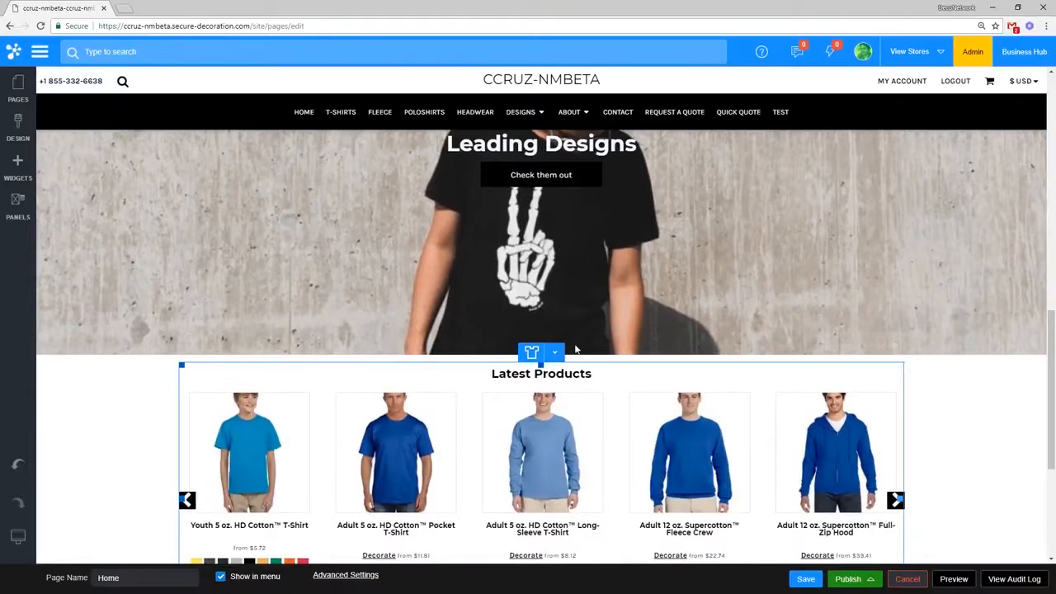
pyautogui.scroll(-2, 577, 346)
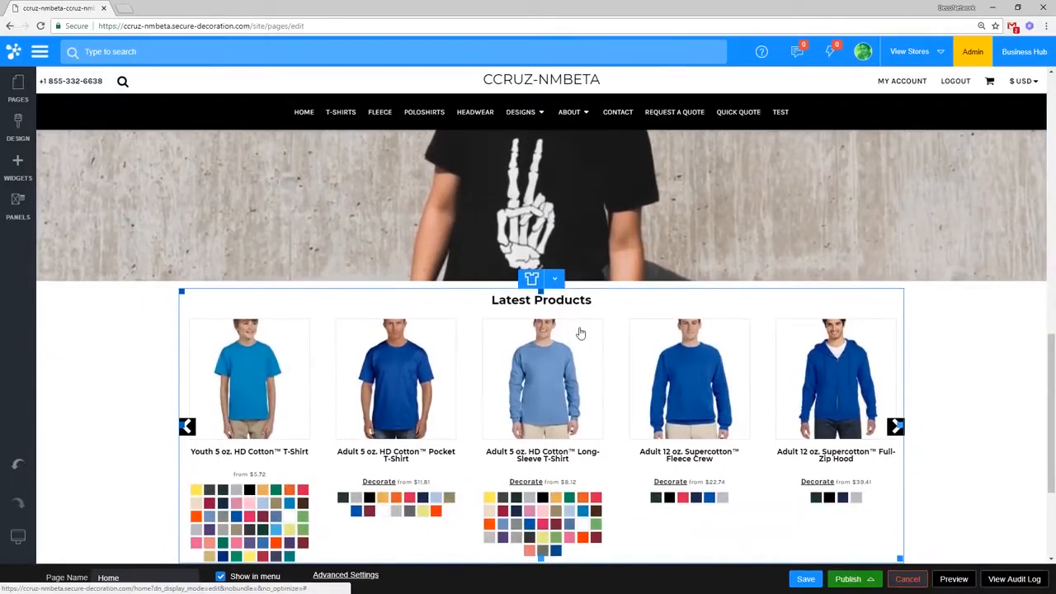
pyautogui.scroll(5, 564, 292)
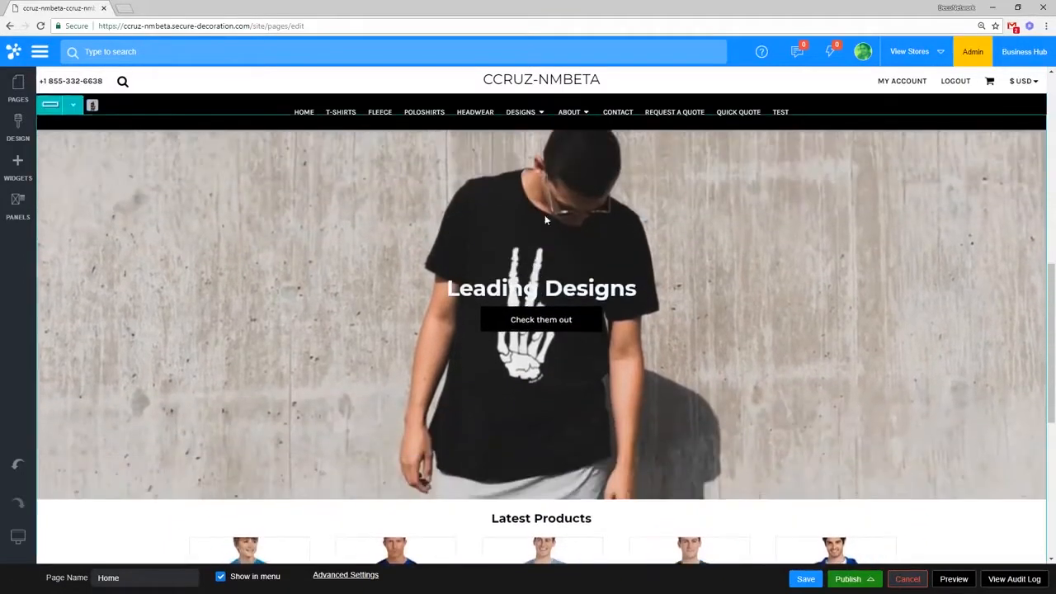
pyautogui.scroll(2, 545, 219)
pyautogui.click(73, 199)
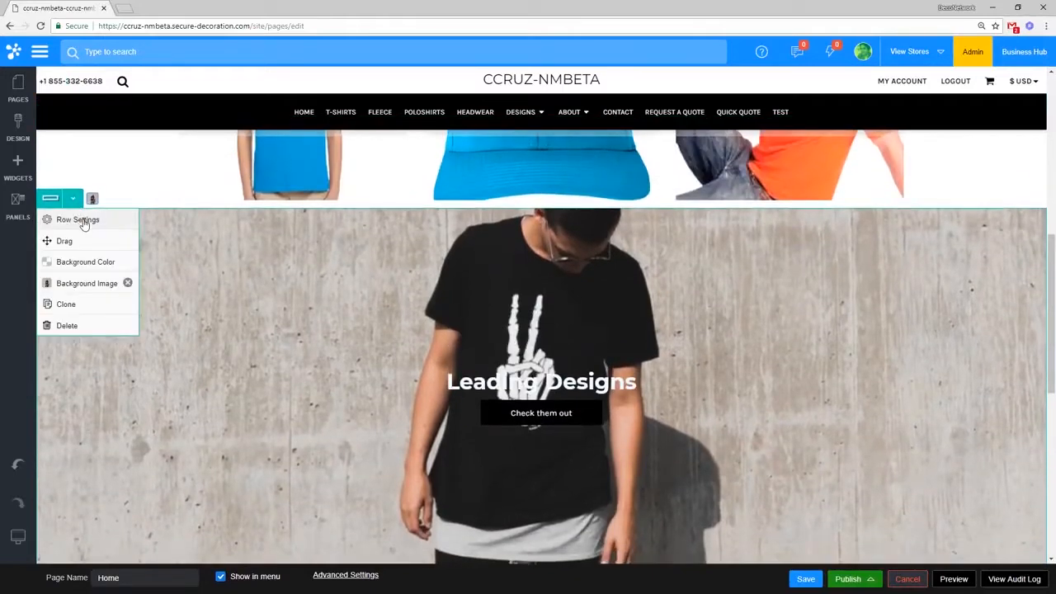
# Step: Set the Leading Designs row to 4 fluid columns in Row Settings
pyautogui.click(83, 221)
pyautogui.click(73, 266)
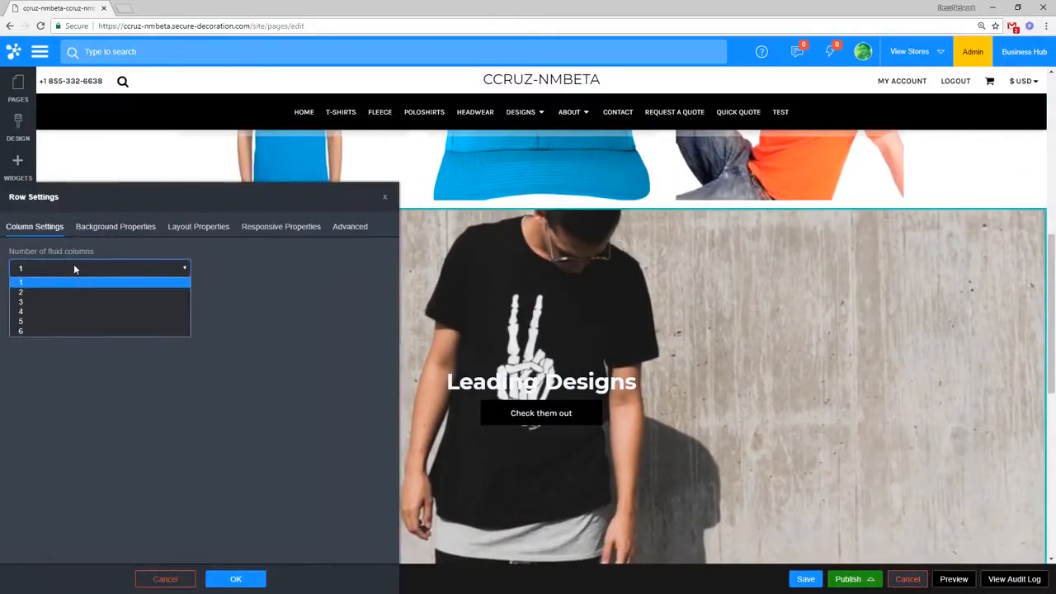
pyautogui.click(75, 312)
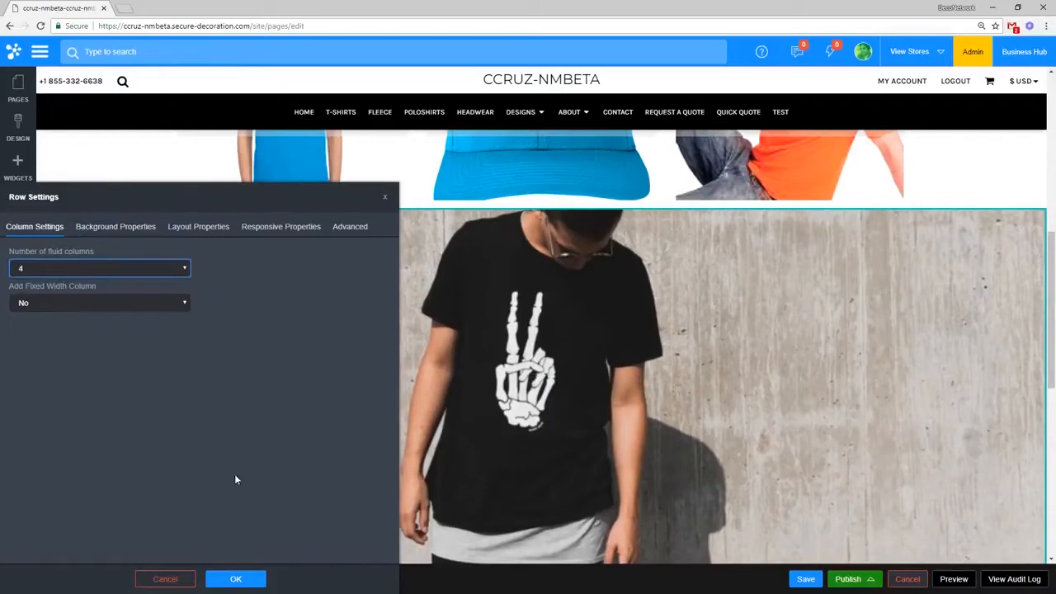
pyautogui.click(236, 579)
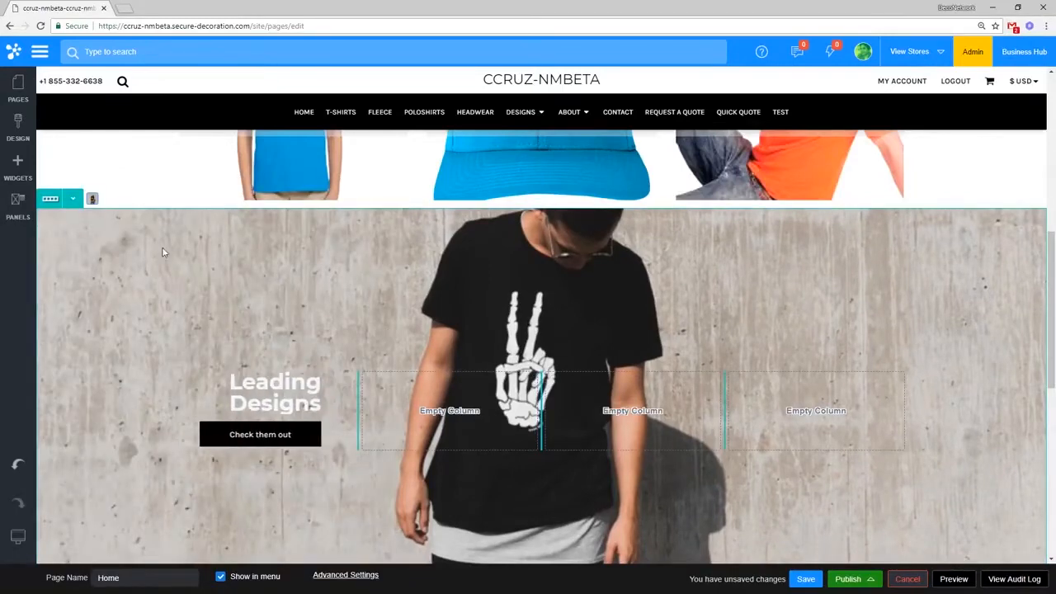
# Step: Reopen the row's settings on the Responsive Properties tab
pyautogui.click(47, 196)
pyautogui.click(79, 219)
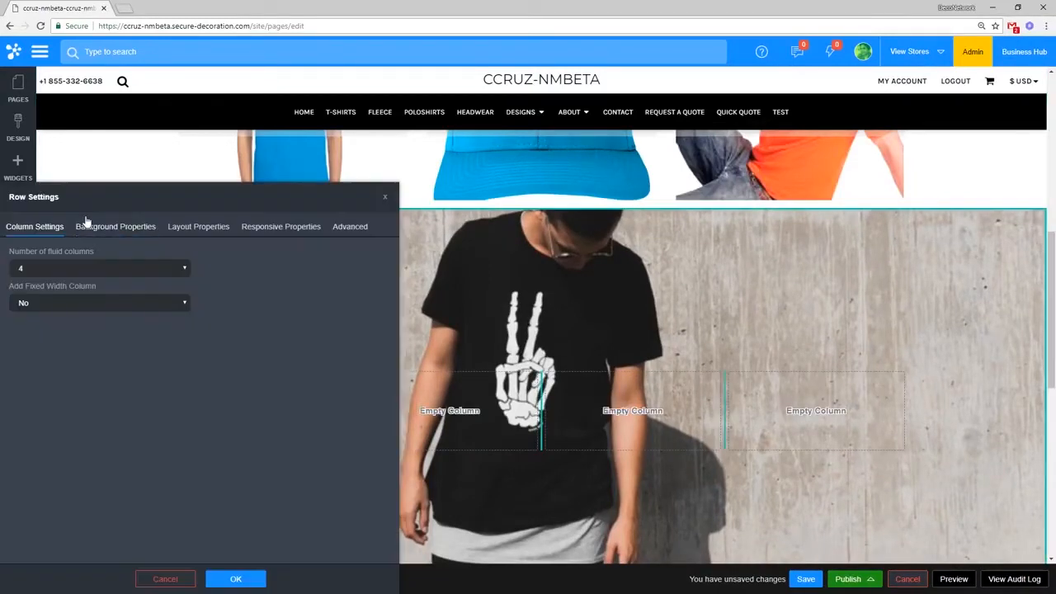
pyautogui.click(252, 235)
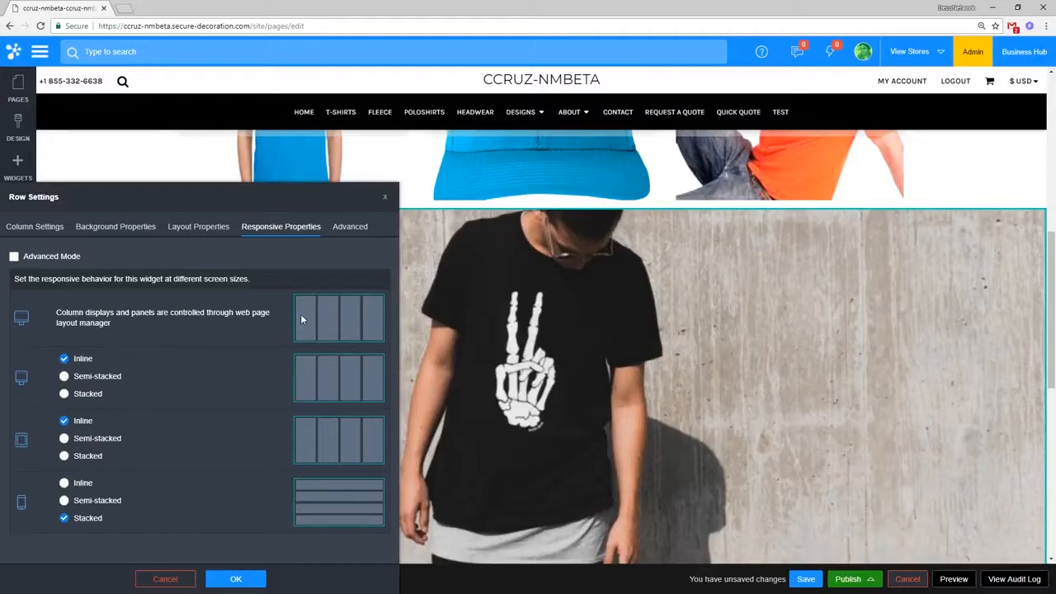
# Step: Make desktop and tablet columns semi-stacked, briefly trying stacked and inline for desktop
pyautogui.click(110, 381)
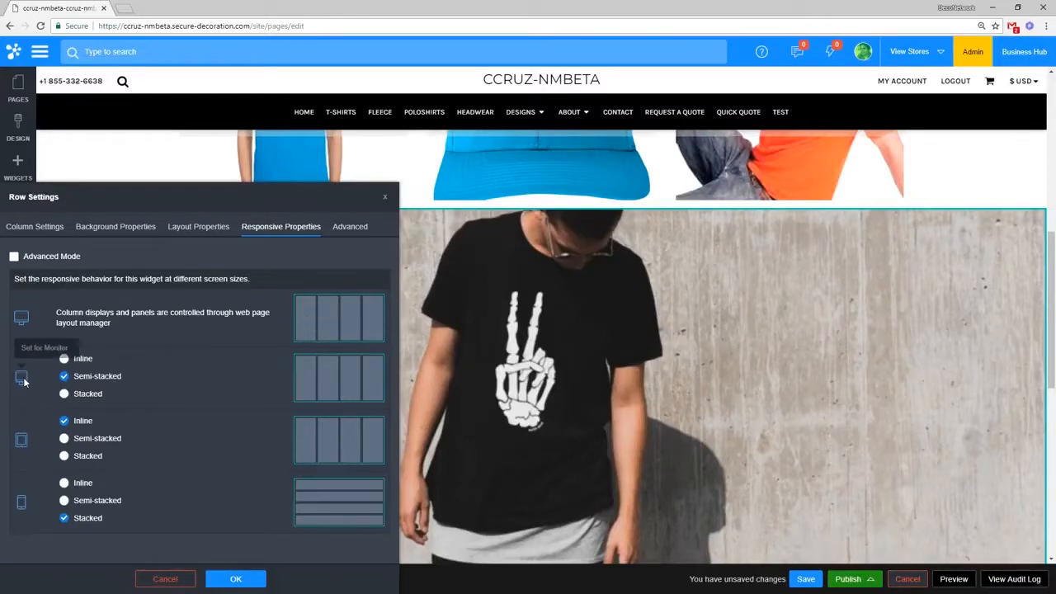
pyautogui.click(99, 440)
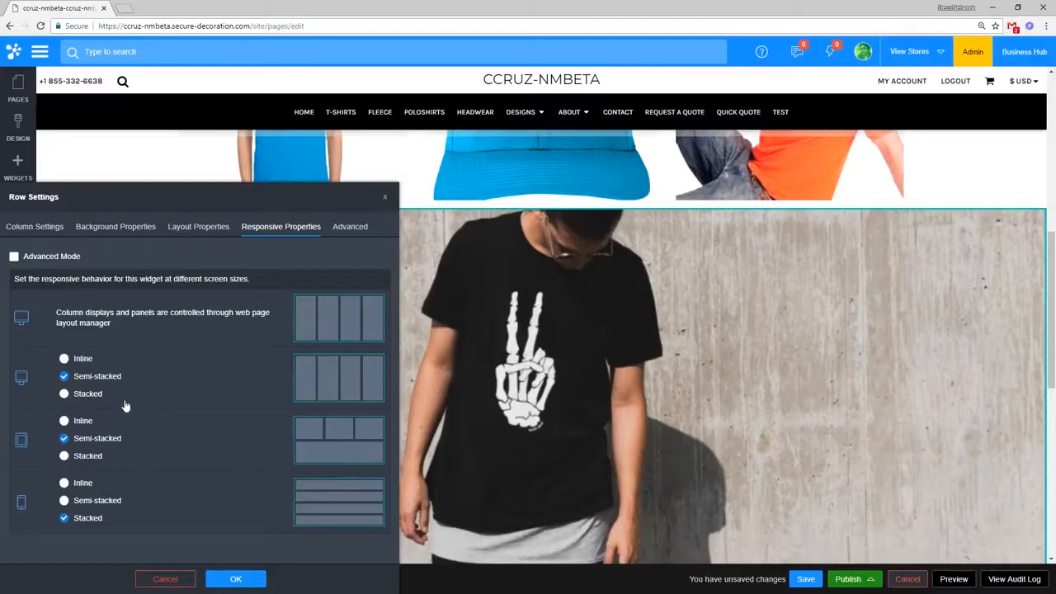
pyautogui.click(93, 395)
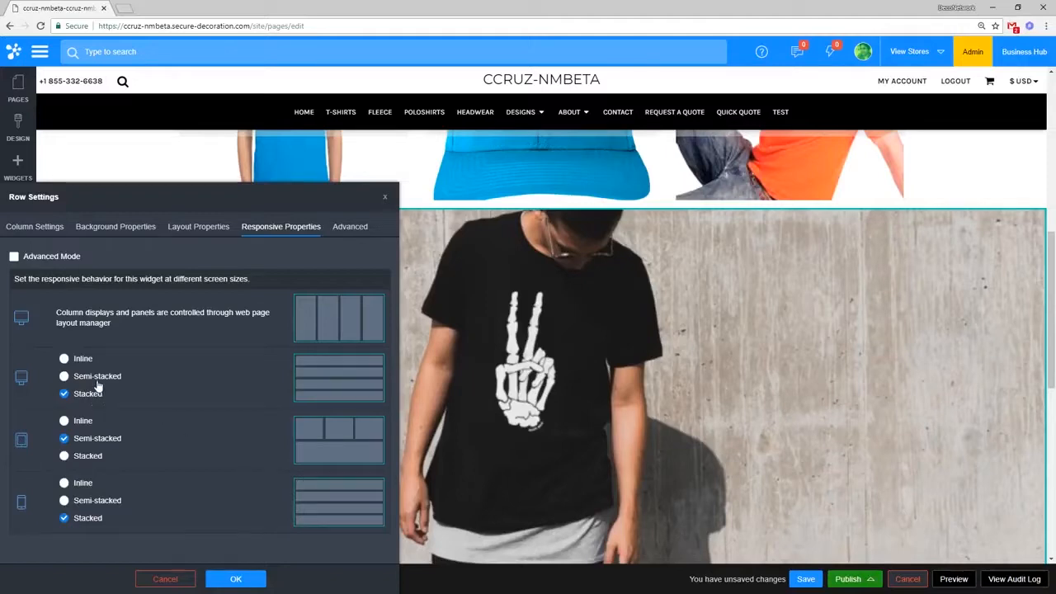
pyautogui.click(84, 360)
pyautogui.click(91, 380)
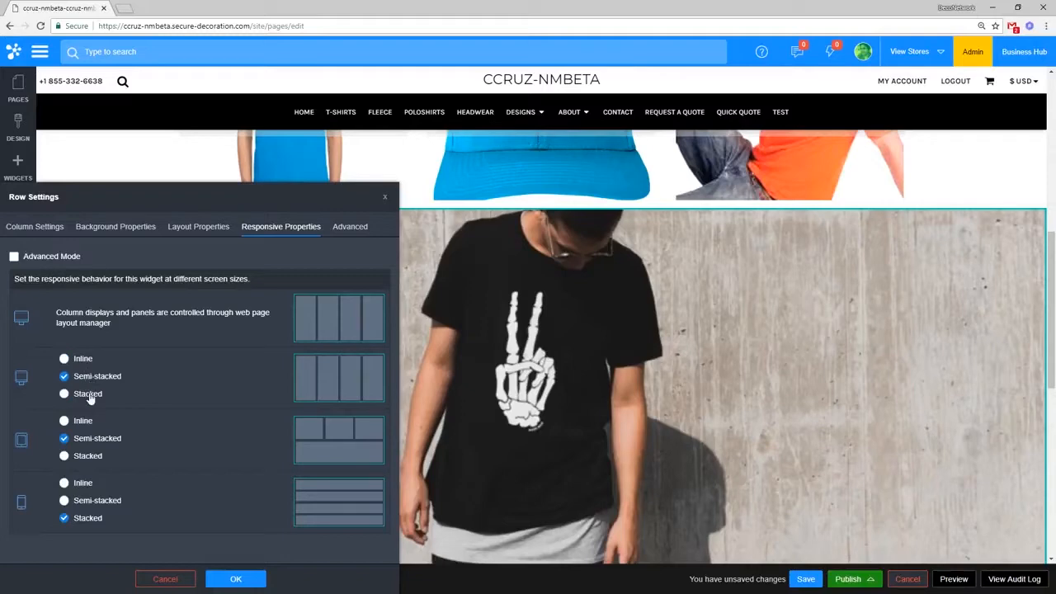
pyautogui.click(89, 395)
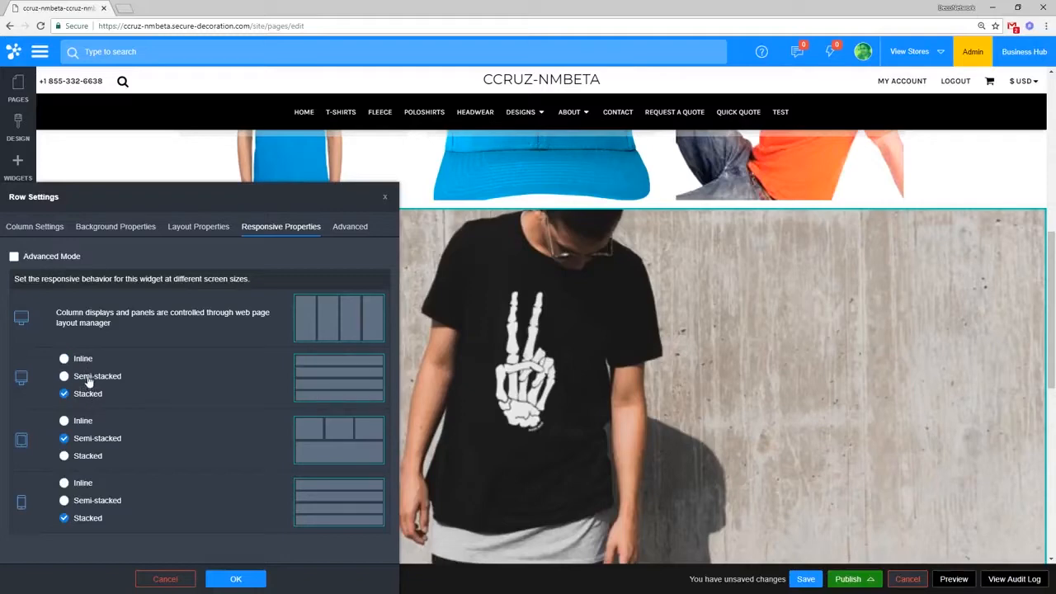
pyautogui.click(89, 381)
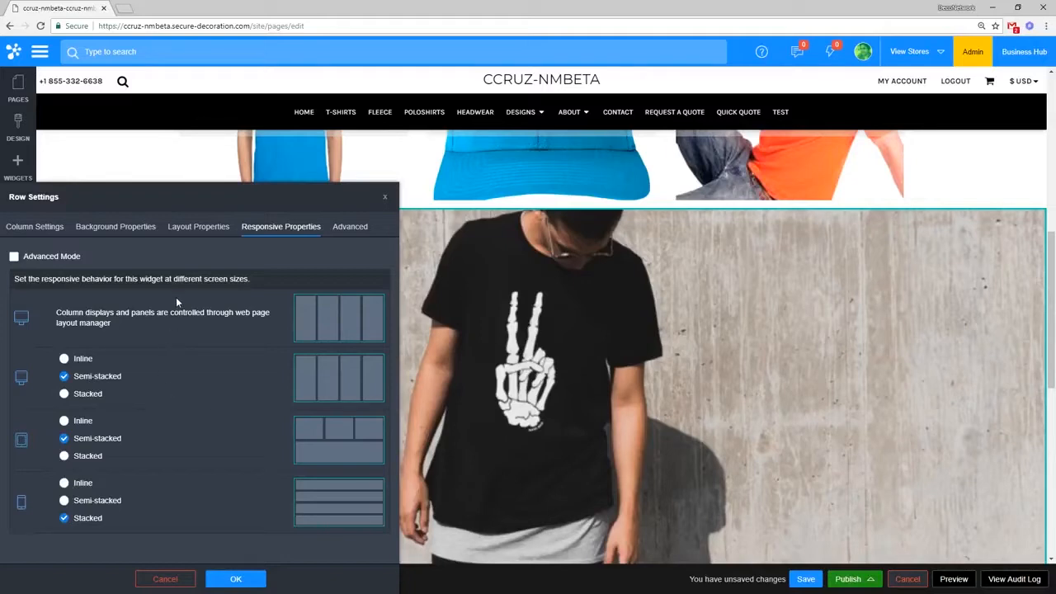
# Step: Turn on Advanced Mode, keeping the desktop layout semi-stacked
pyautogui.click(59, 256)
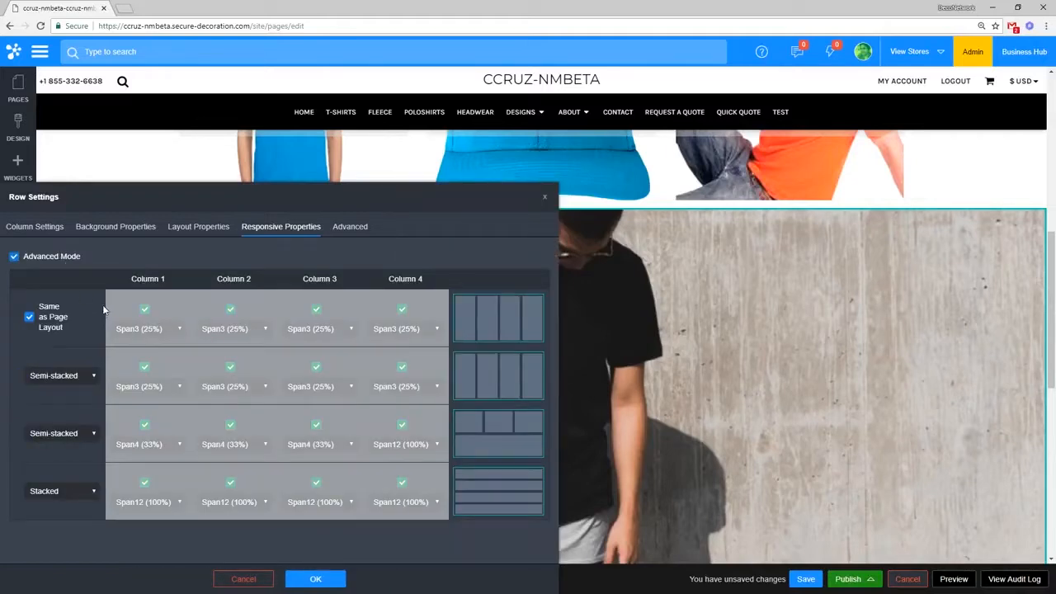
pyautogui.click(86, 376)
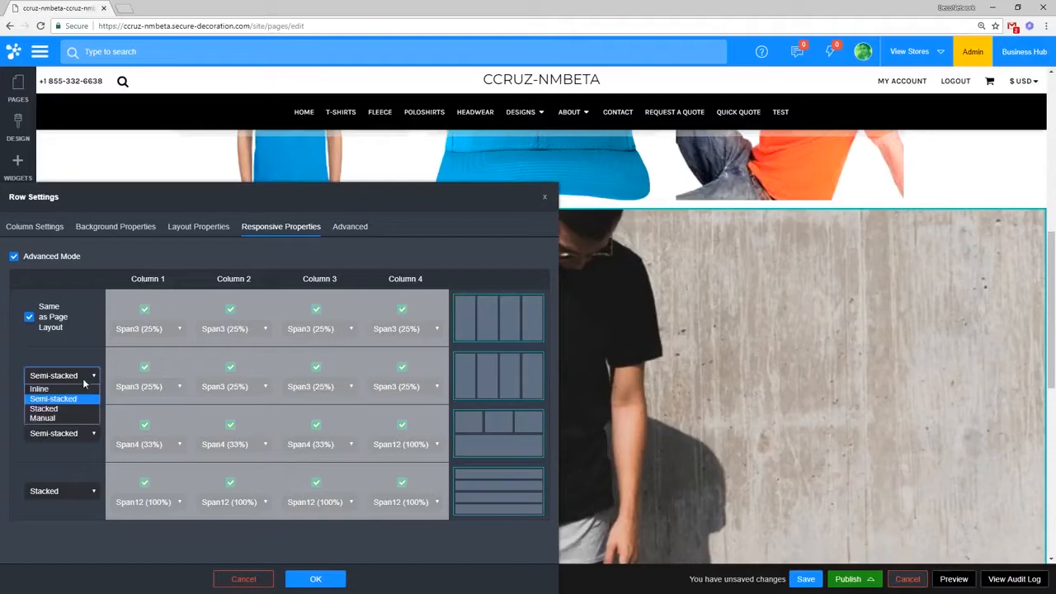
pyautogui.click(88, 354)
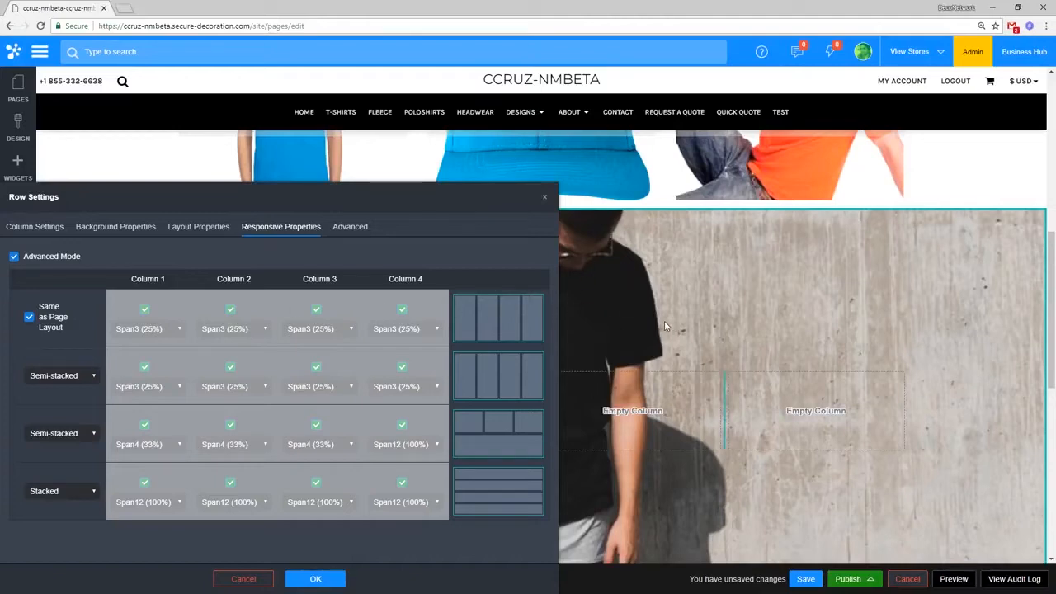
pyautogui.click(60, 380)
pyautogui.click(66, 396)
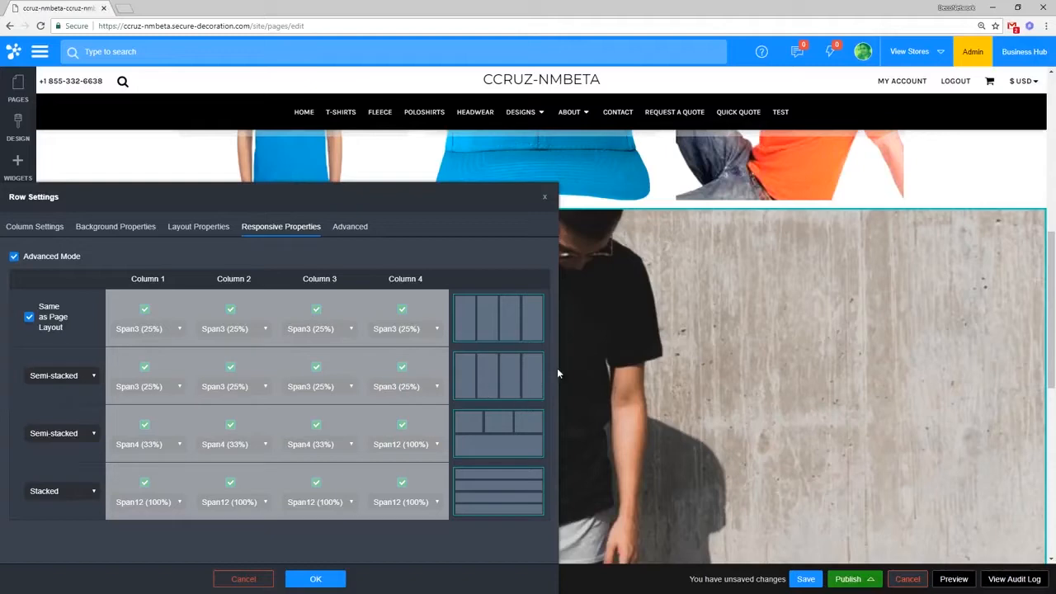
pyautogui.click(49, 376)
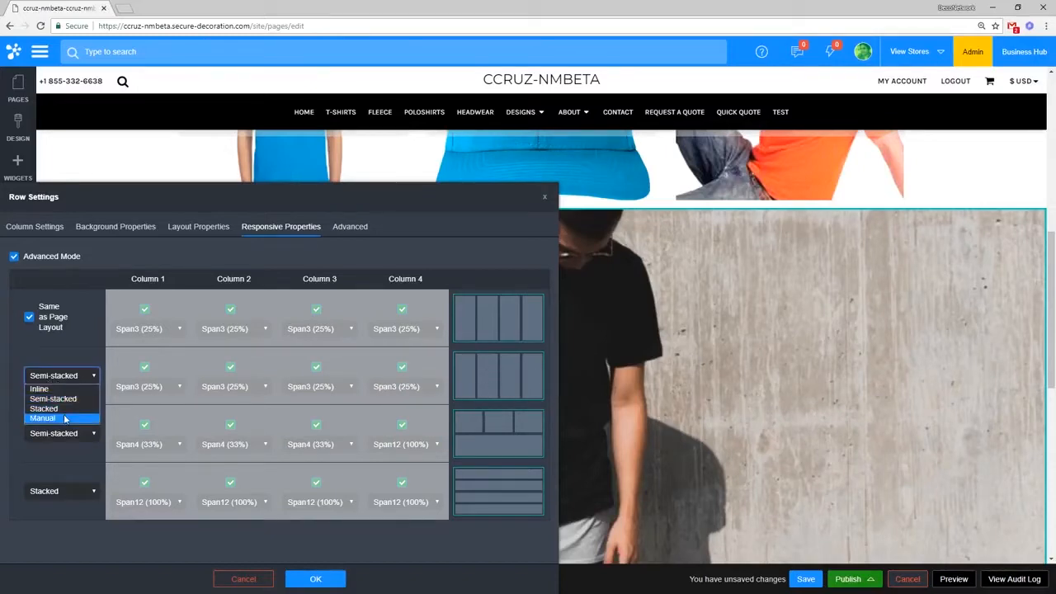
pyautogui.click(65, 418)
pyautogui.click(153, 387)
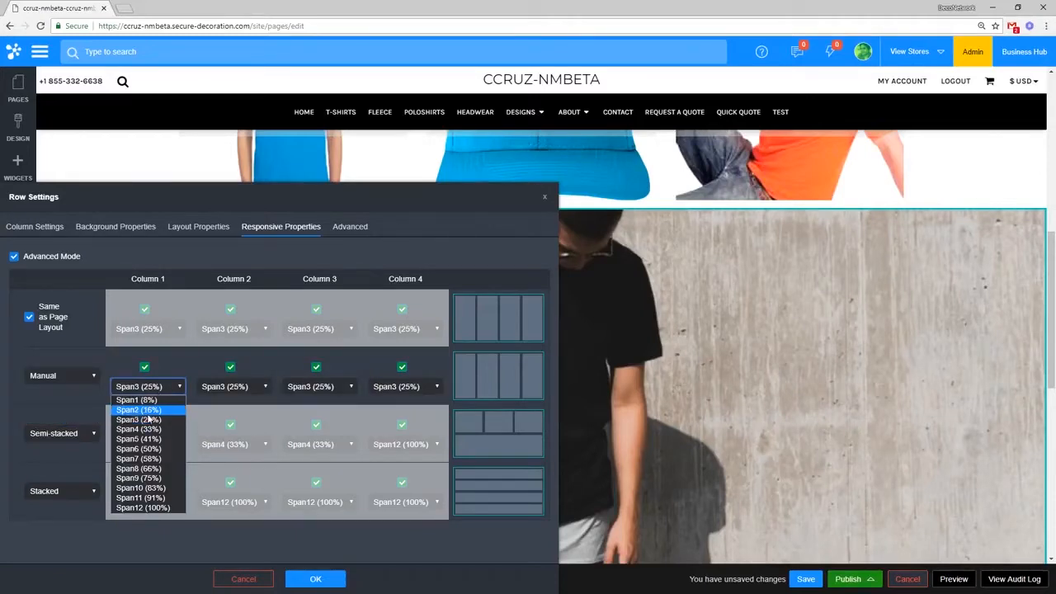
pyautogui.click(148, 449)
pyautogui.click(236, 393)
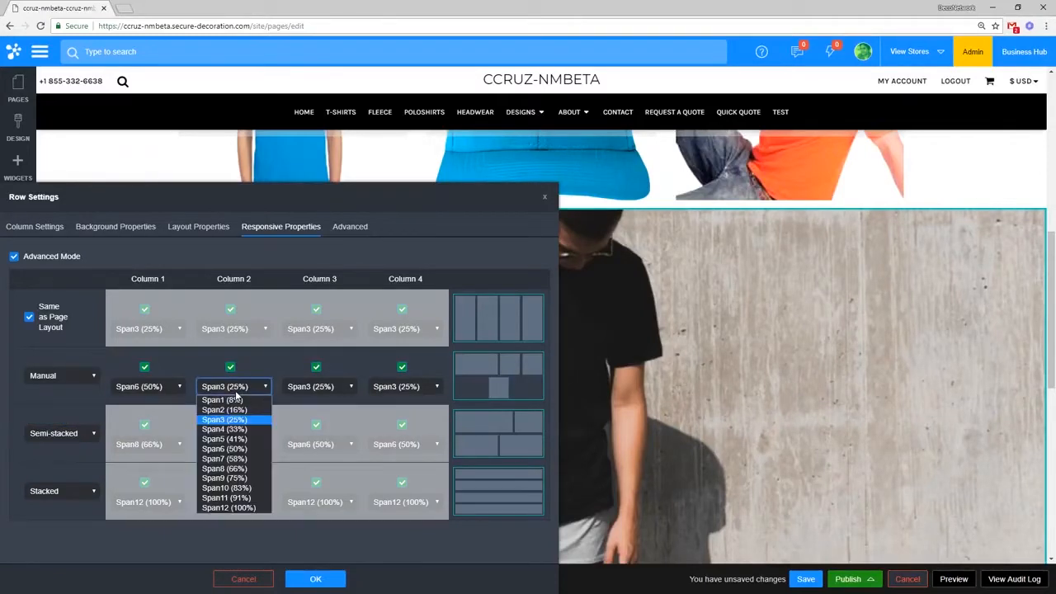
pyautogui.click(231, 449)
pyautogui.click(345, 388)
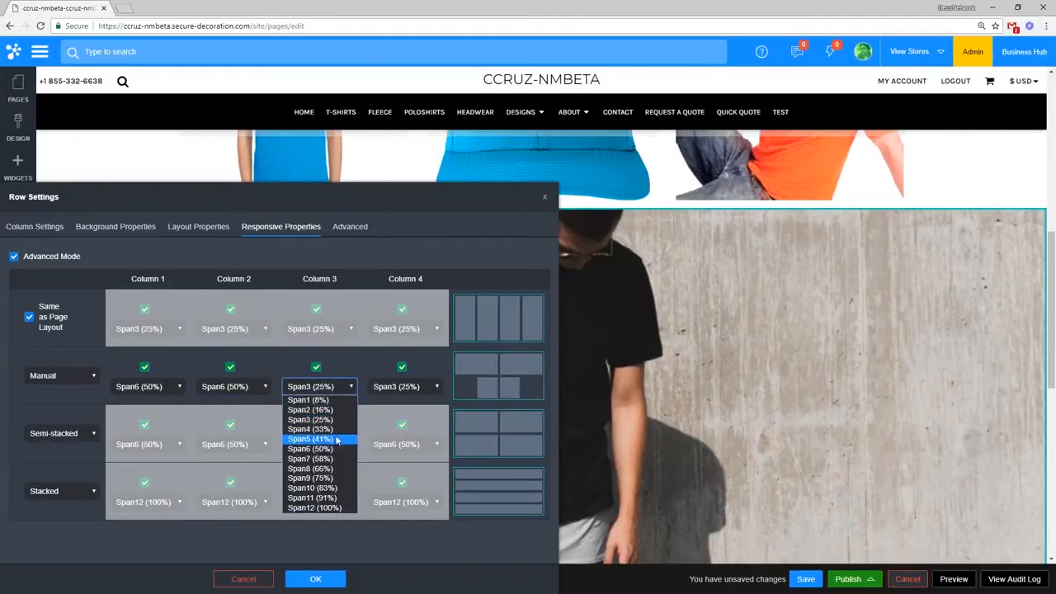
pyautogui.click(323, 448)
pyautogui.click(412, 388)
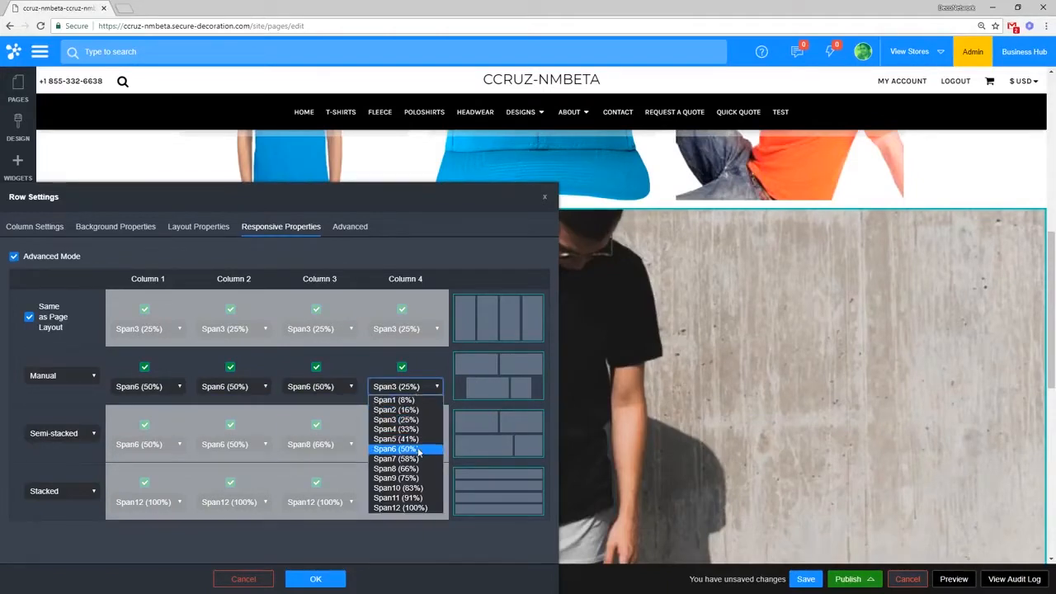
pyautogui.click(419, 449)
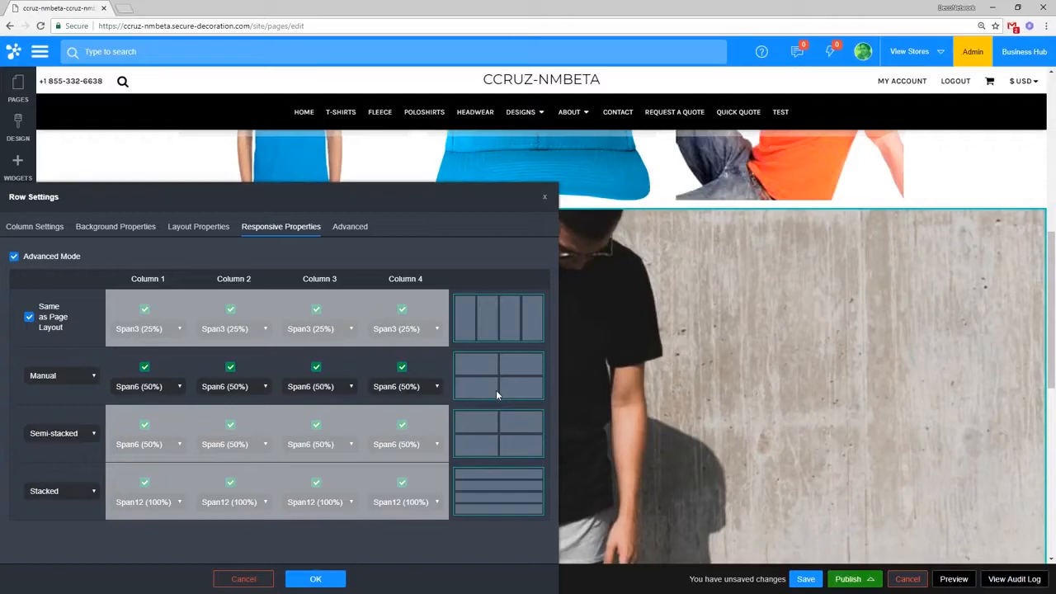
pyautogui.click(71, 435)
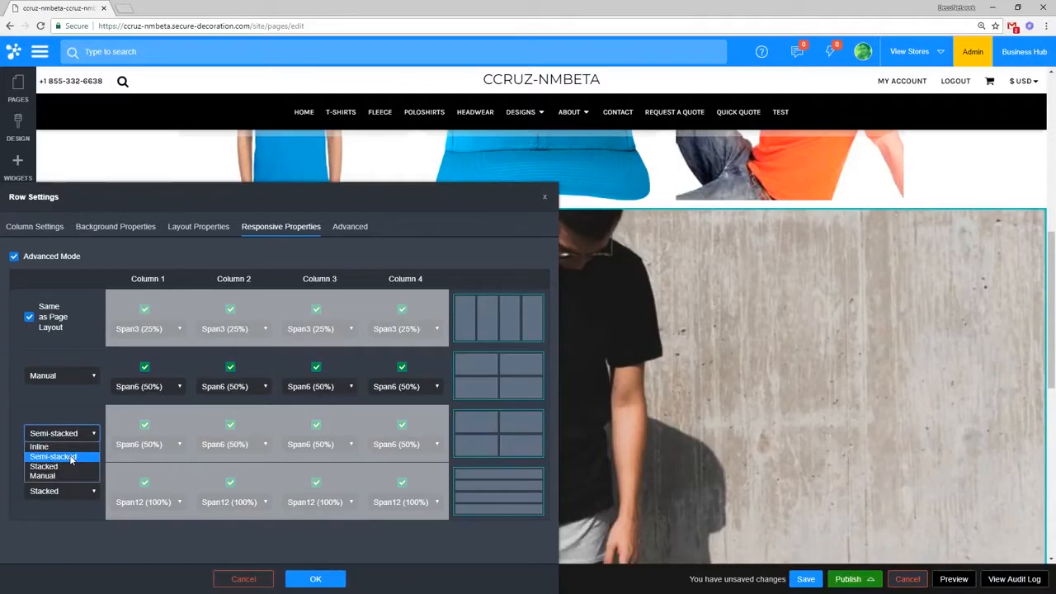
pyautogui.click(502, 435)
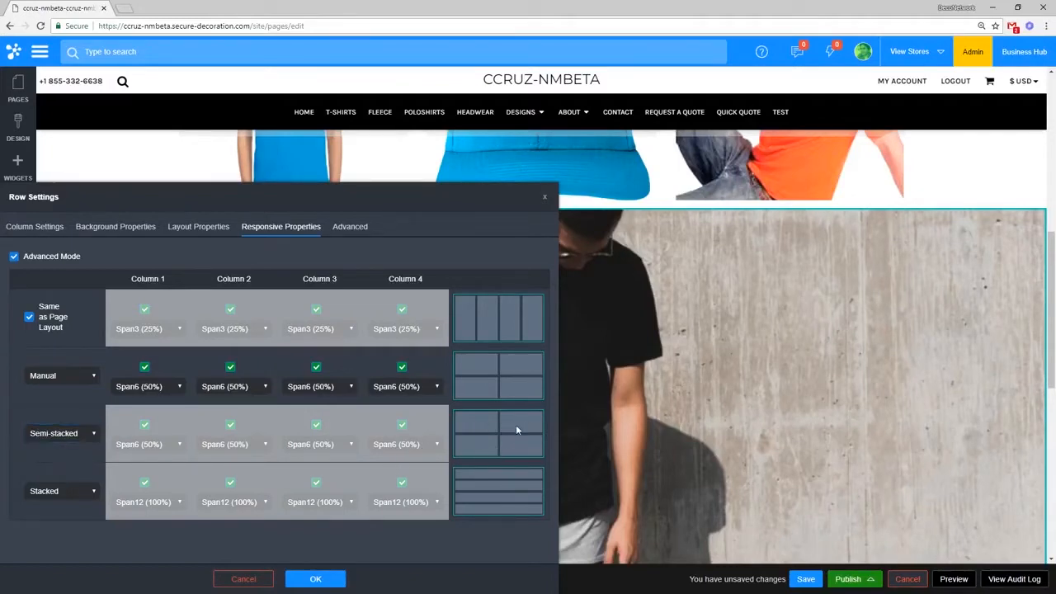
pyautogui.click(80, 491)
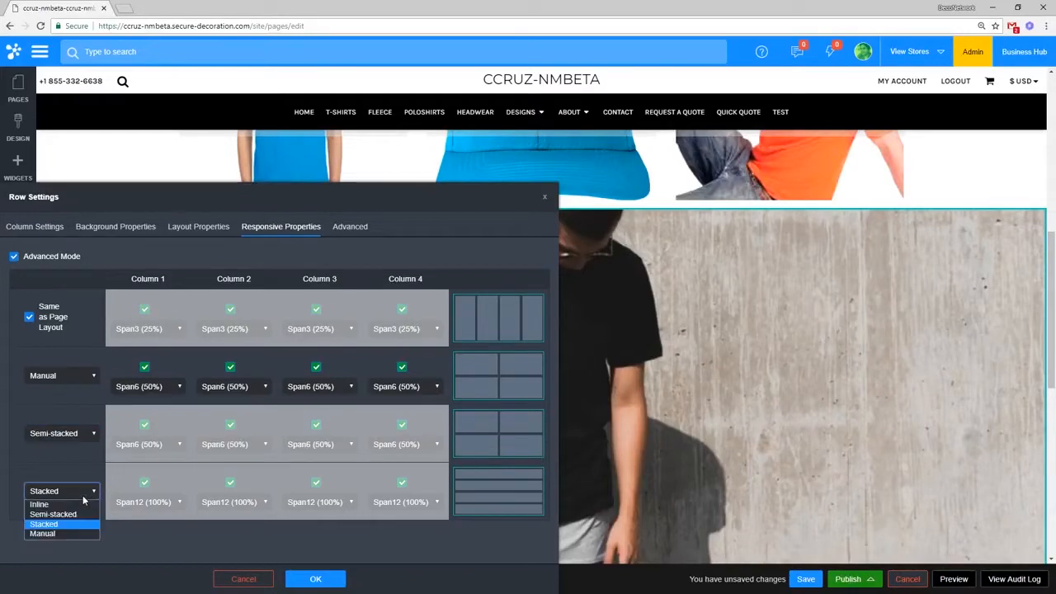
pyautogui.click(79, 522)
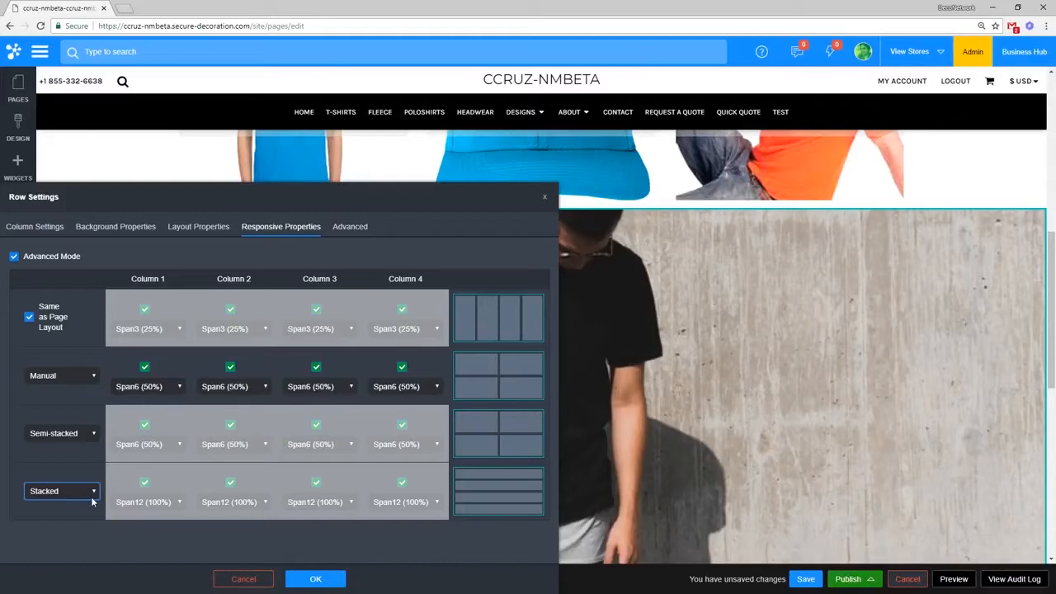
pyautogui.click(83, 380)
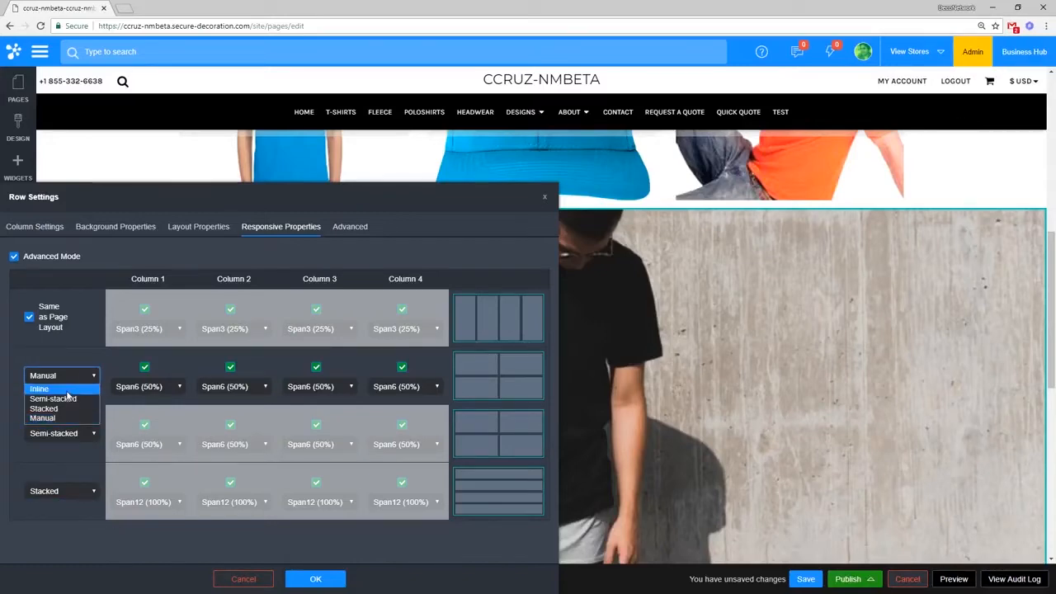
pyautogui.click(66, 398)
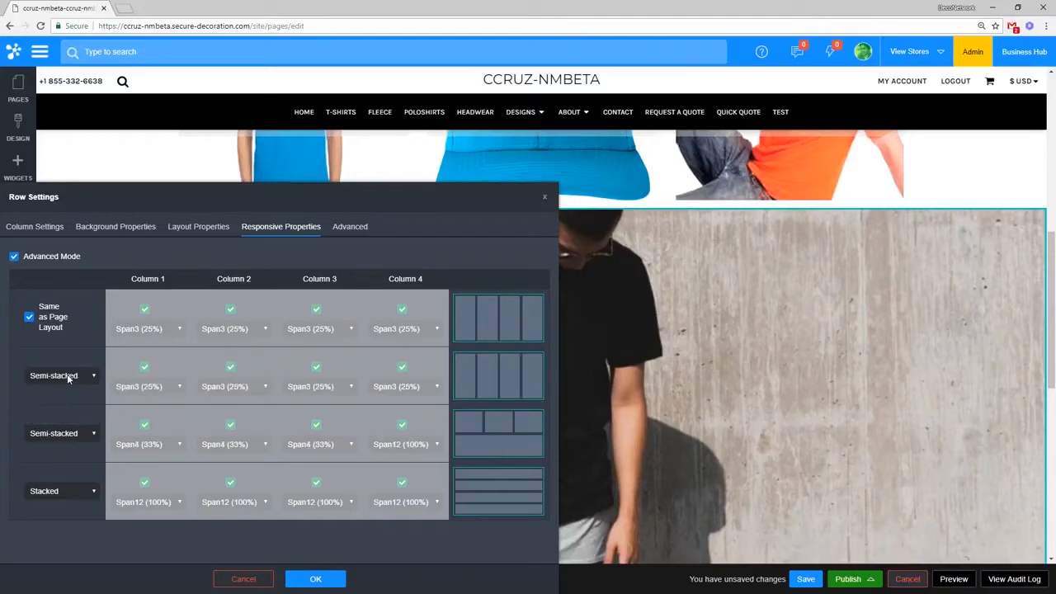
pyautogui.click(69, 379)
pyautogui.click(64, 416)
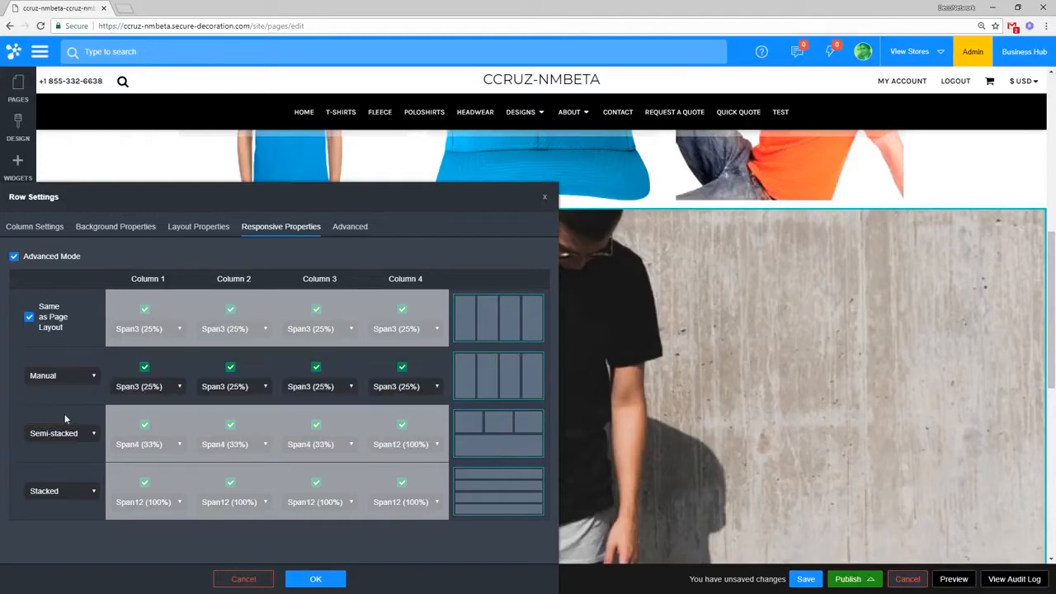
pyautogui.click(177, 391)
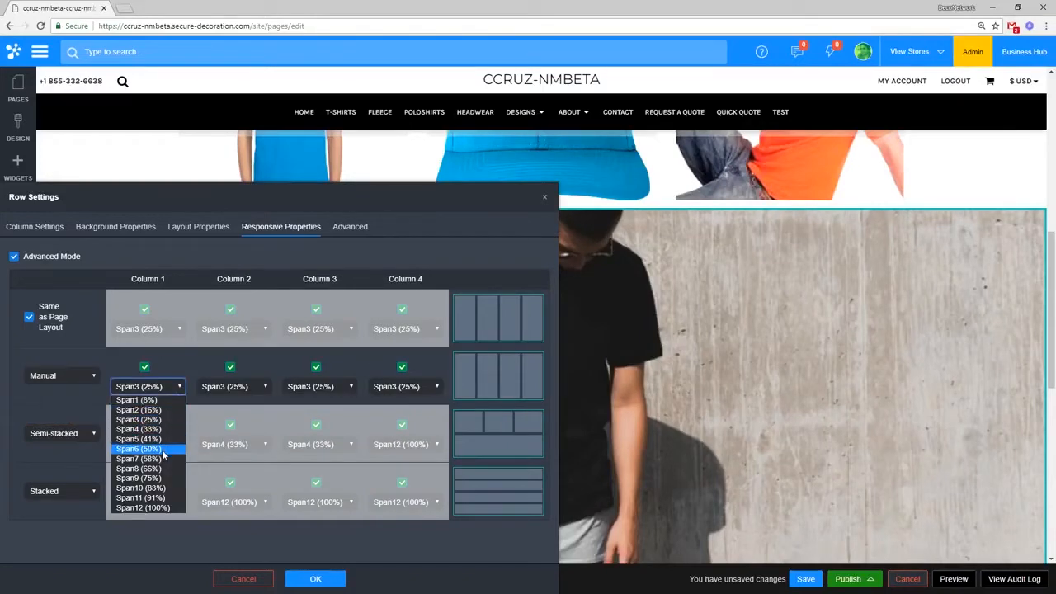
pyautogui.click(165, 448)
pyautogui.click(247, 387)
pyautogui.click(224, 449)
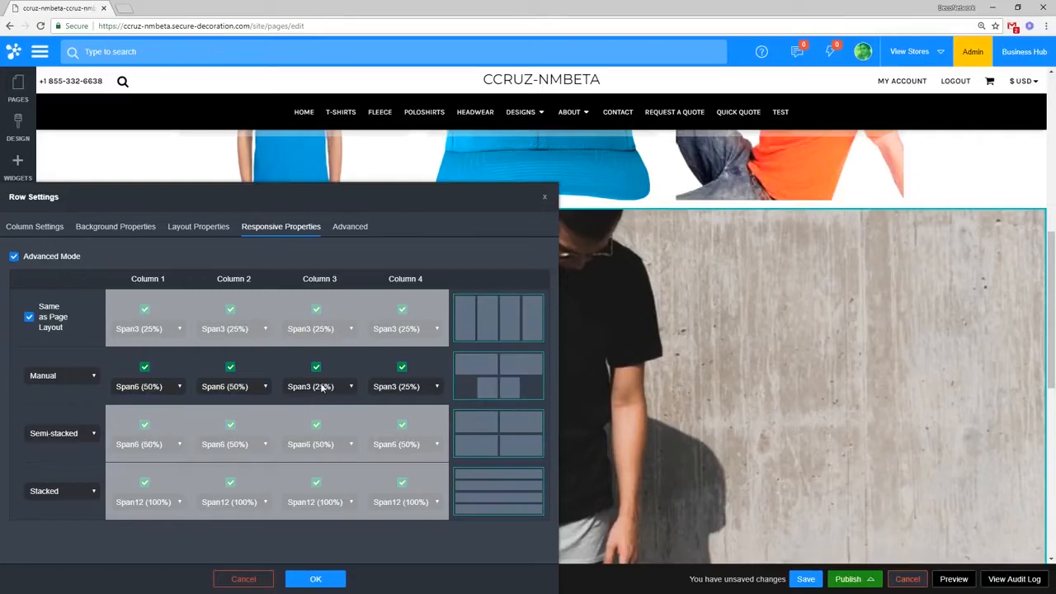
pyautogui.click(329, 387)
pyautogui.click(333, 448)
pyautogui.click(408, 386)
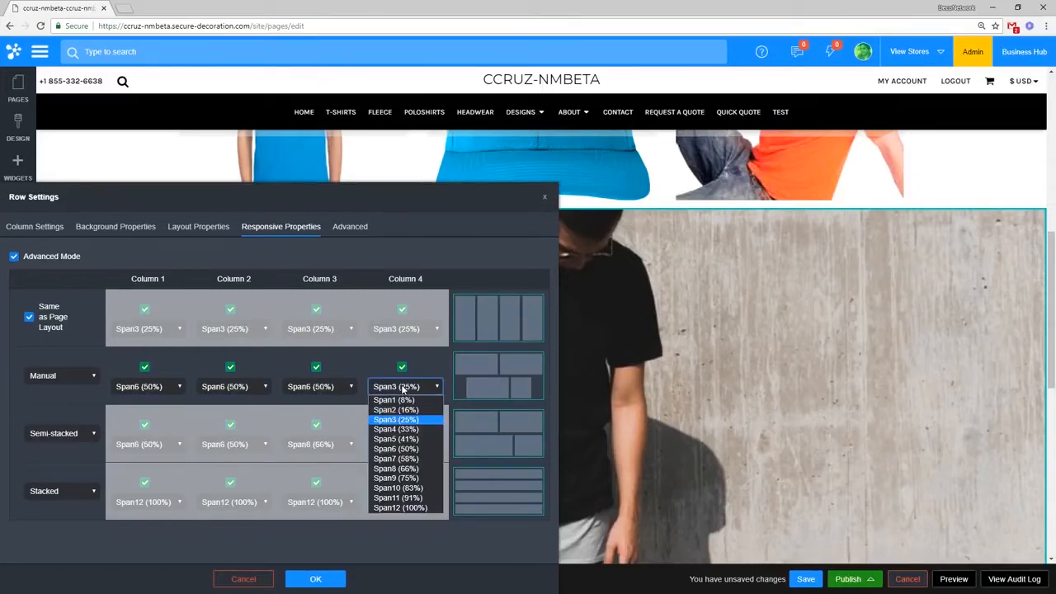
pyautogui.click(410, 449)
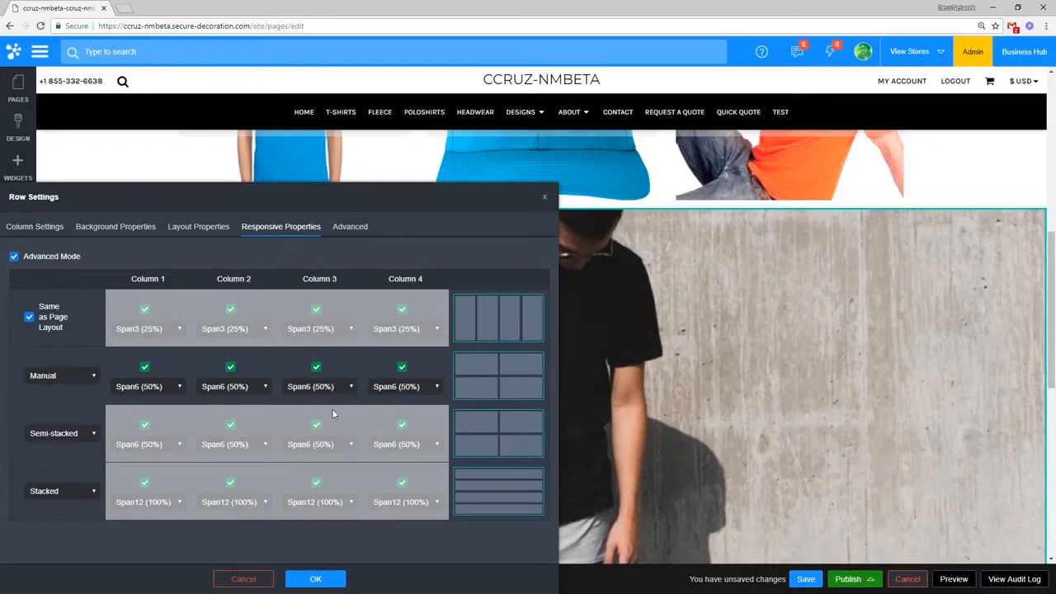
pyautogui.click(91, 438)
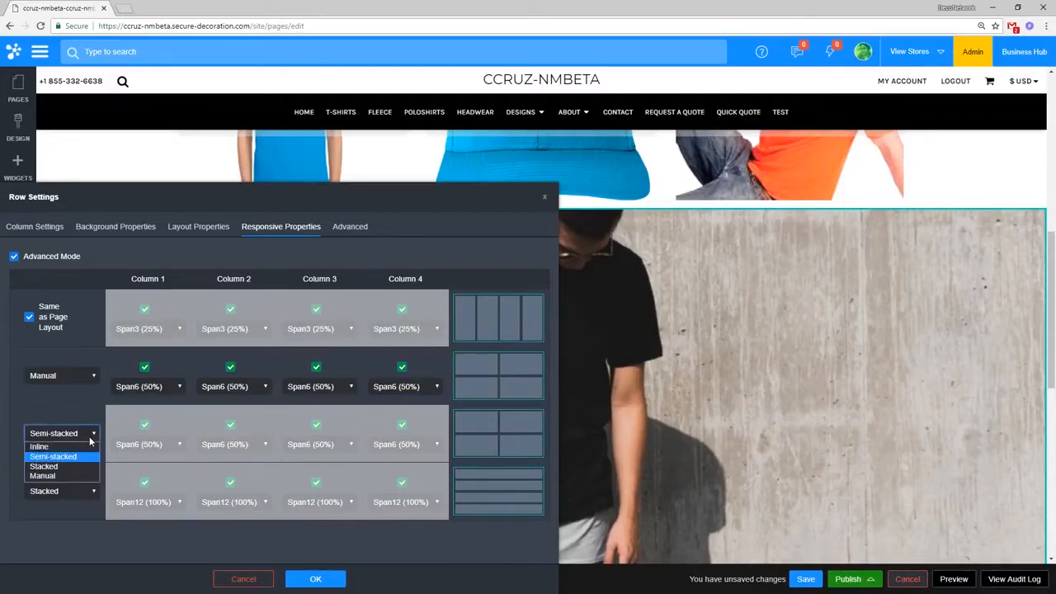
pyautogui.click(85, 394)
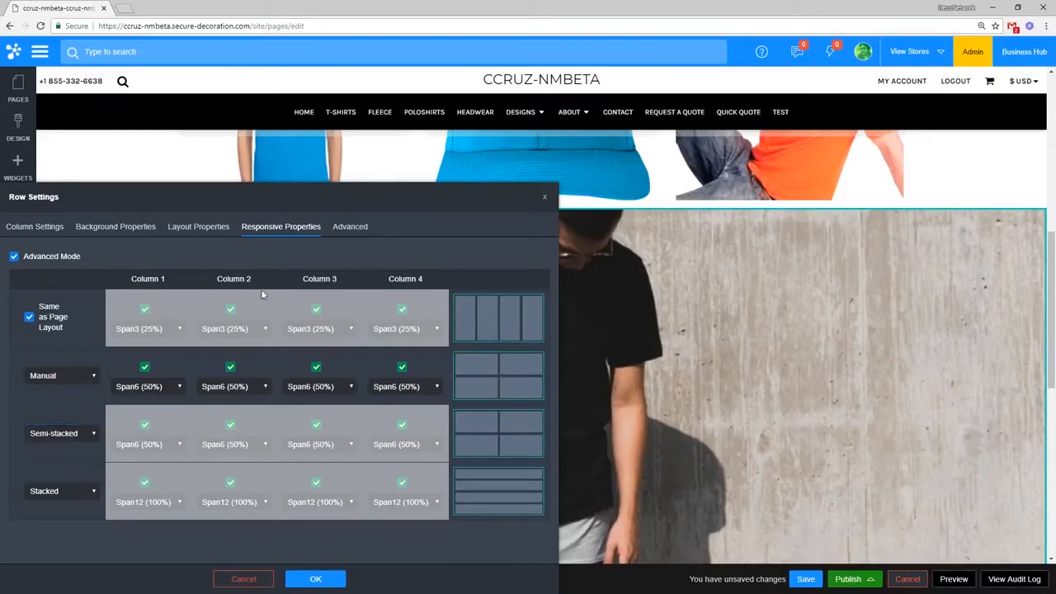
# Step: Show the row's Advanced tab and expand its per-screen Responsive CSS settings
pyautogui.click(353, 231)
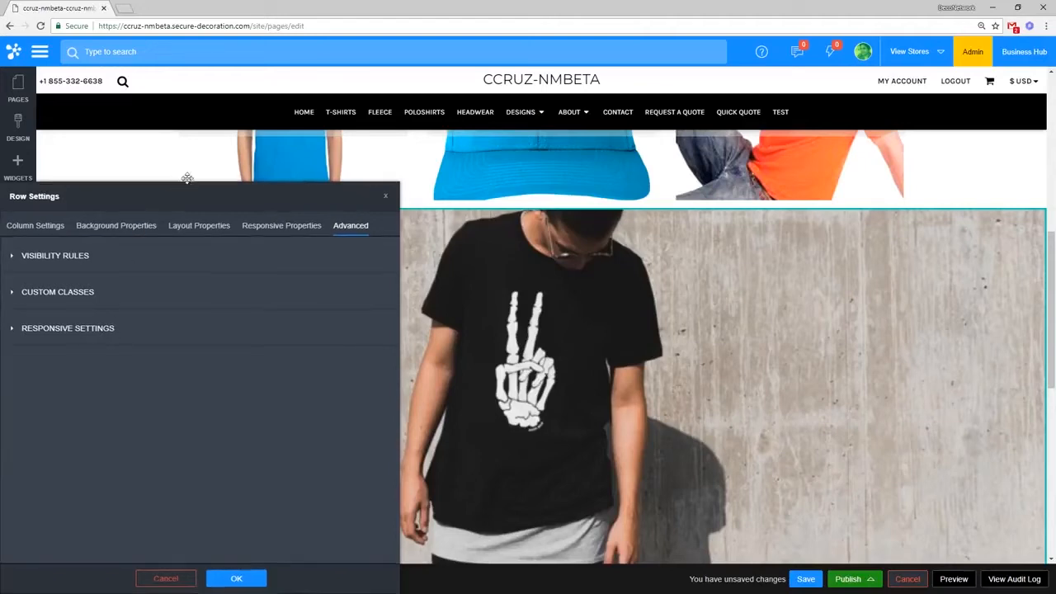
pyautogui.moveTo(174, 199); pyautogui.dragTo(203, 118)
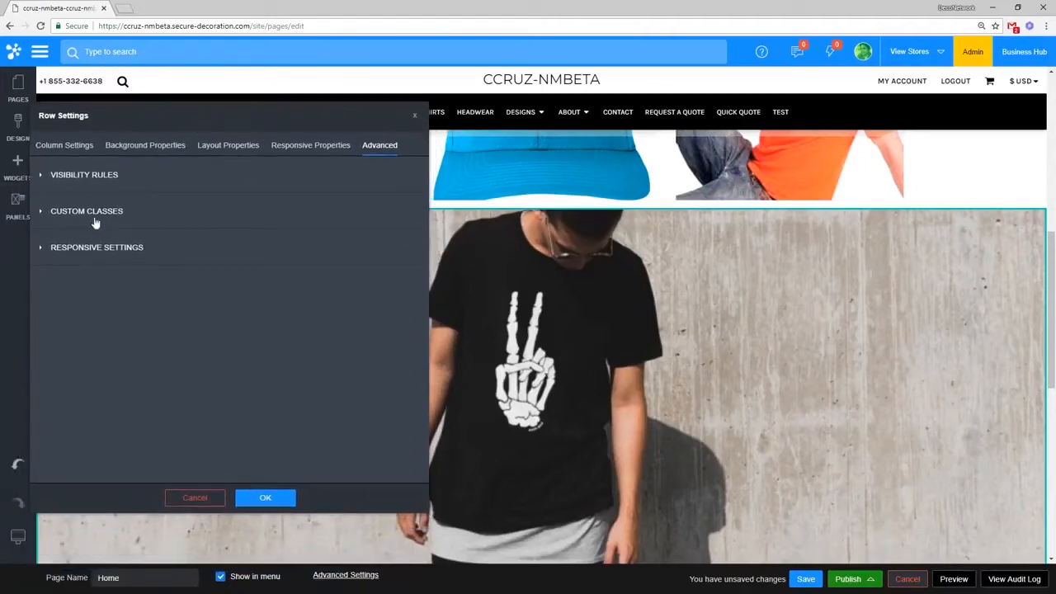
pyautogui.click(83, 250)
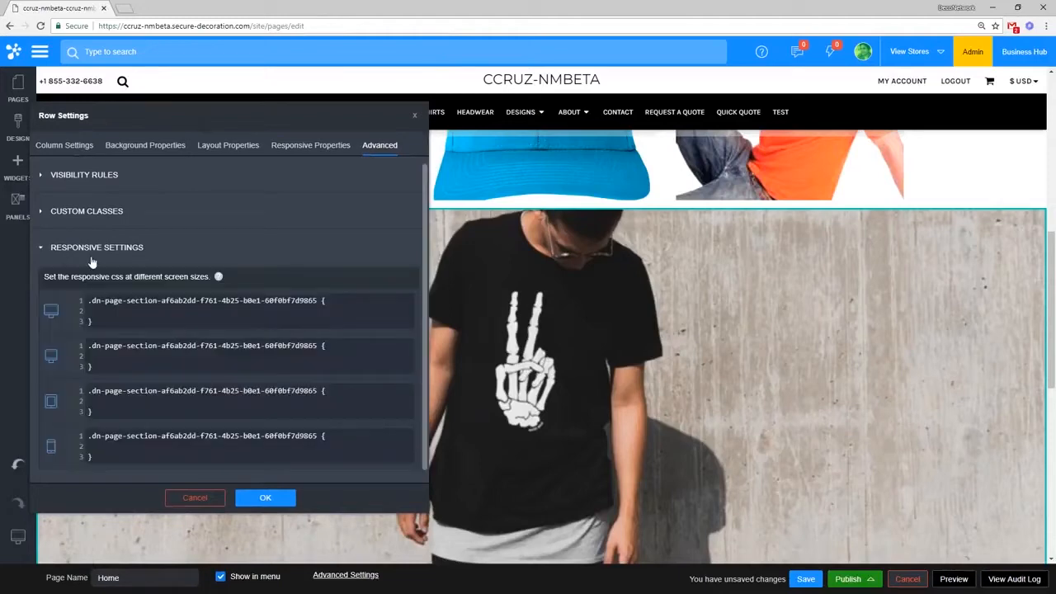
# Step: Check Advanced Mode on Responsive Properties, leave it on, and return to Advanced
pyautogui.click(310, 145)
pyautogui.click(56, 175)
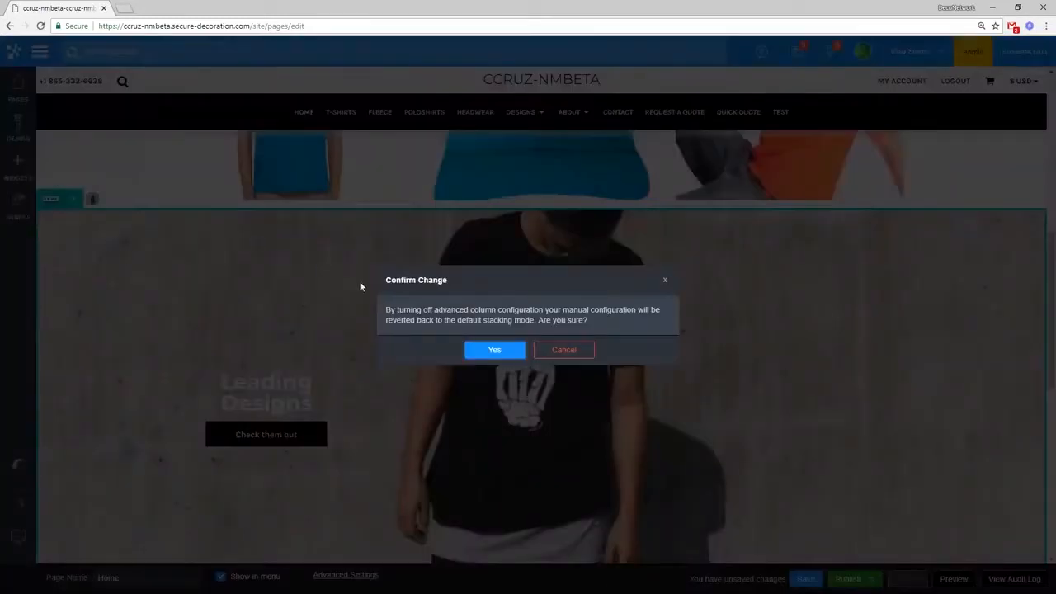
pyautogui.click(566, 353)
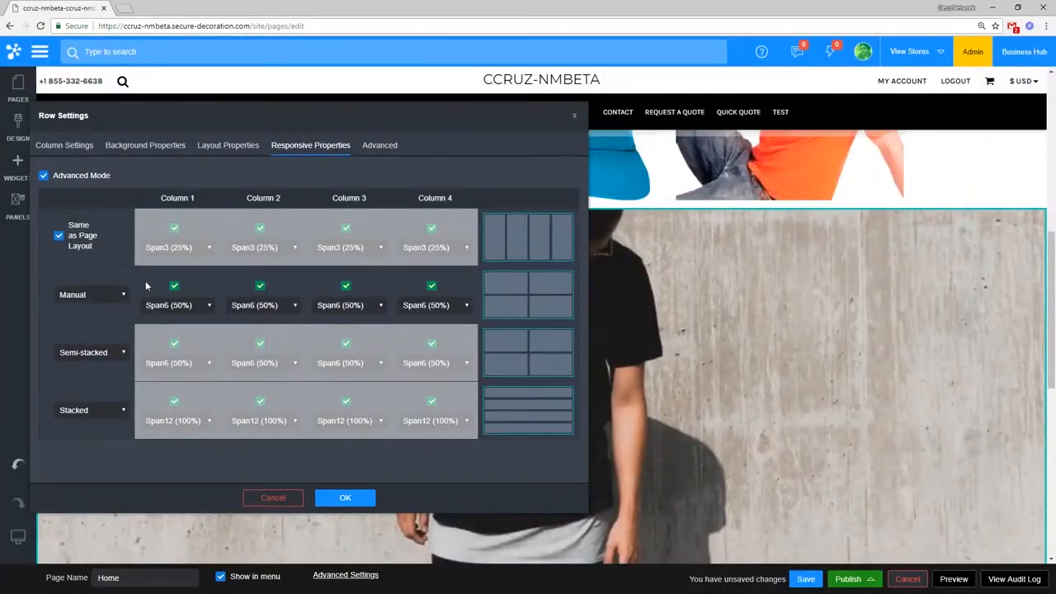
pyautogui.click(378, 145)
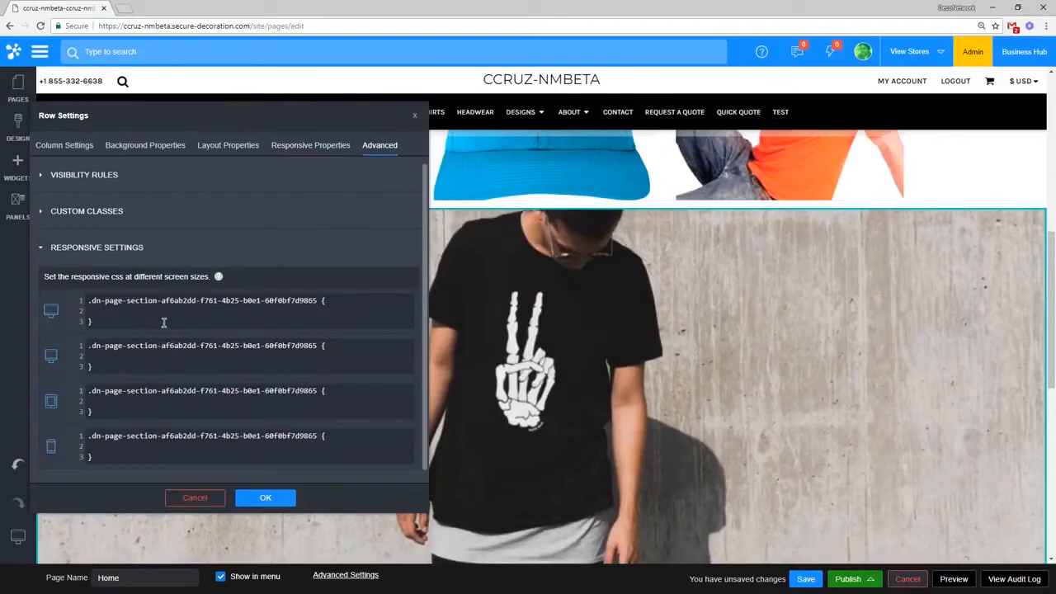
# Step: Look into the mobile and tablet CSS rule editors, then collapse Responsive Settings
pyautogui.click(130, 447)
pyautogui.click(126, 401)
pyautogui.click(146, 450)
pyautogui.click(160, 448)
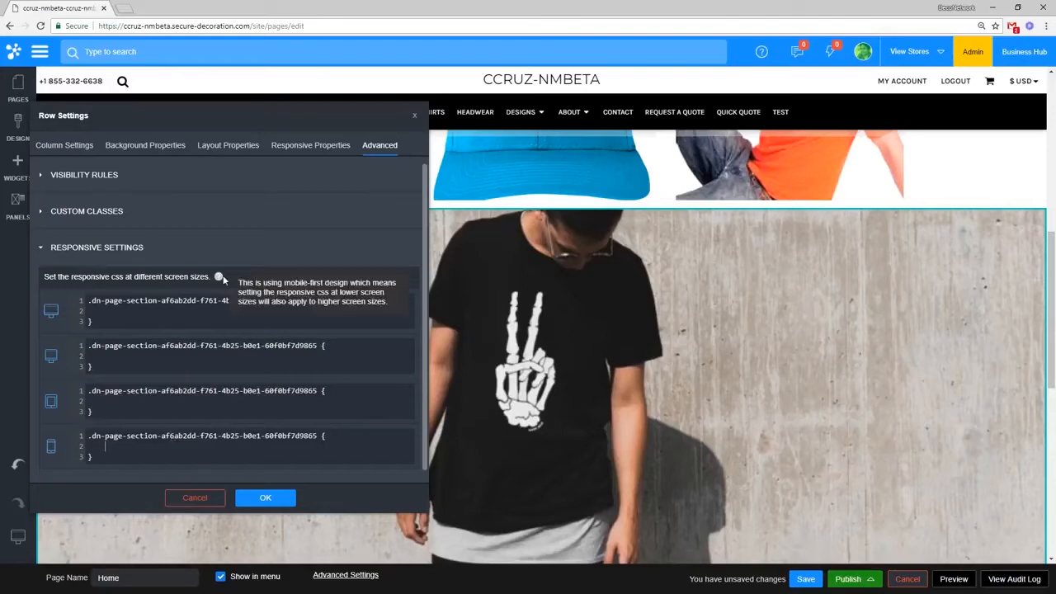
pyautogui.click(208, 258)
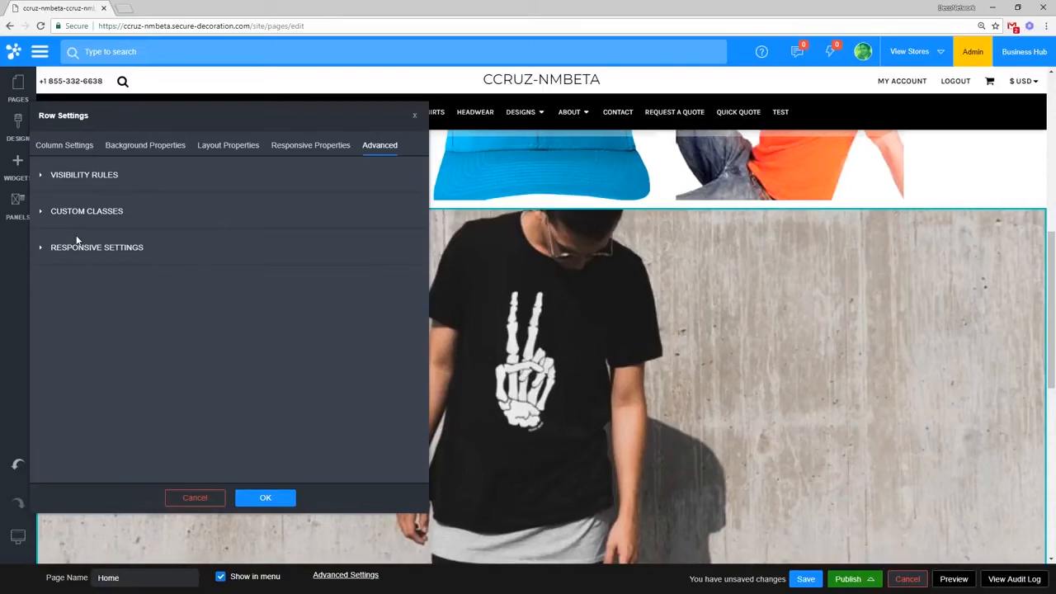
# Step: Set the second screen size to semi-stacked, toggle Advanced Mode off and on, then cancel
pyautogui.click(314, 150)
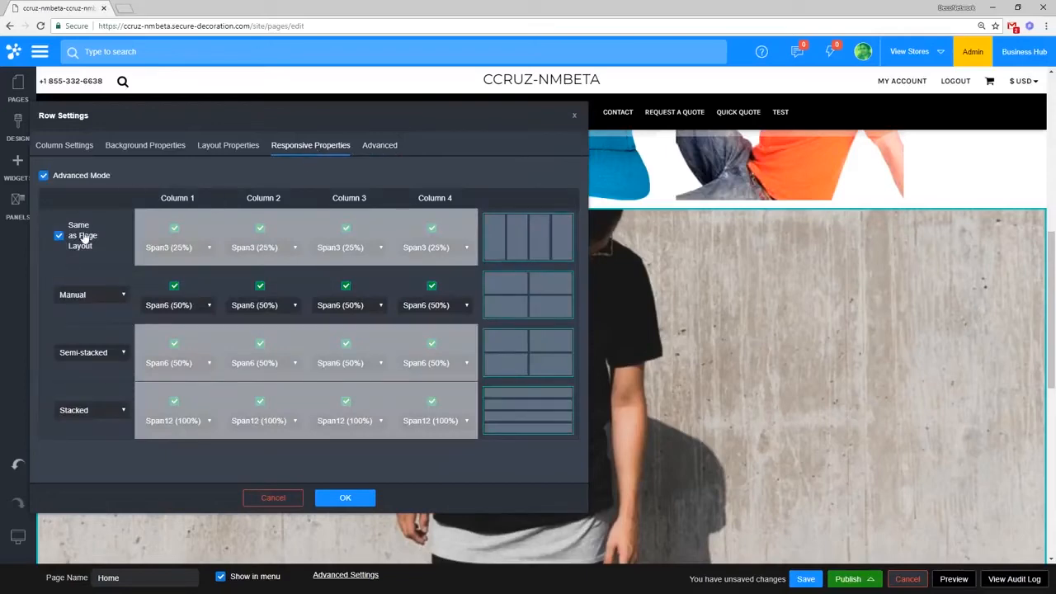
pyautogui.click(102, 298)
pyautogui.click(93, 319)
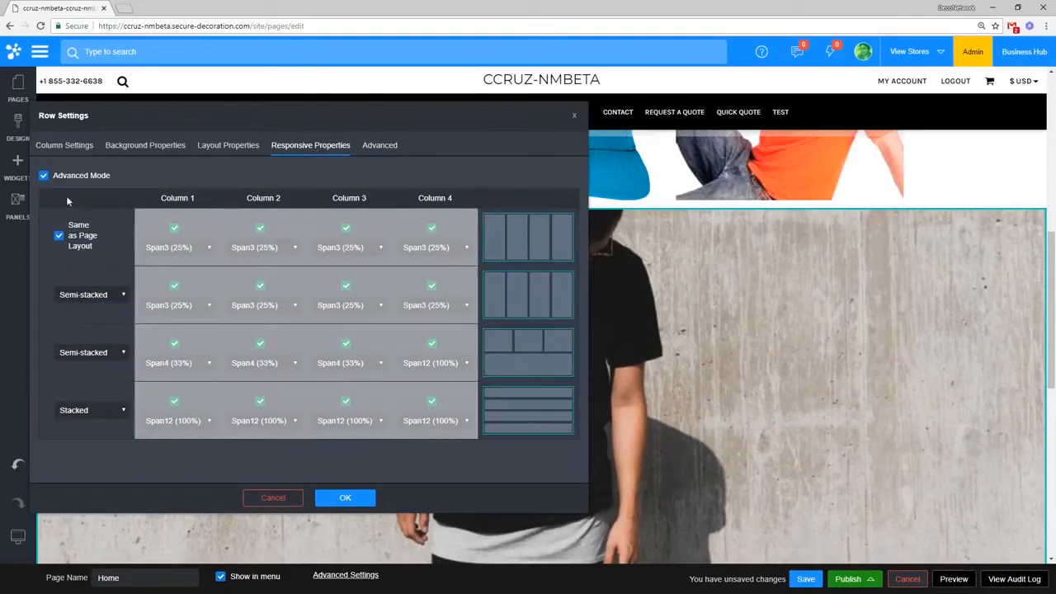
pyautogui.click(71, 177)
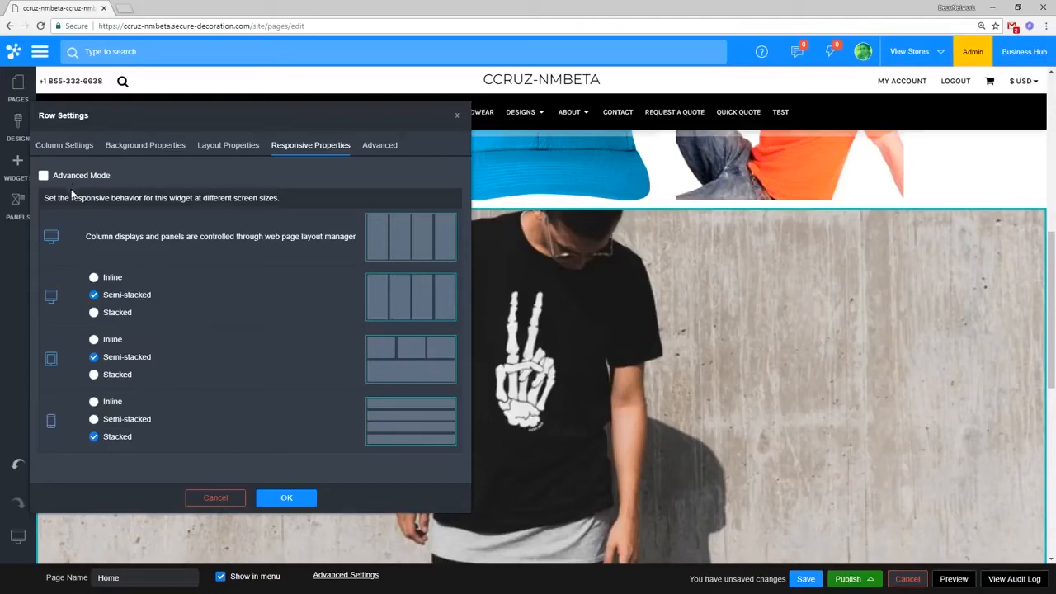
pyautogui.click(78, 175)
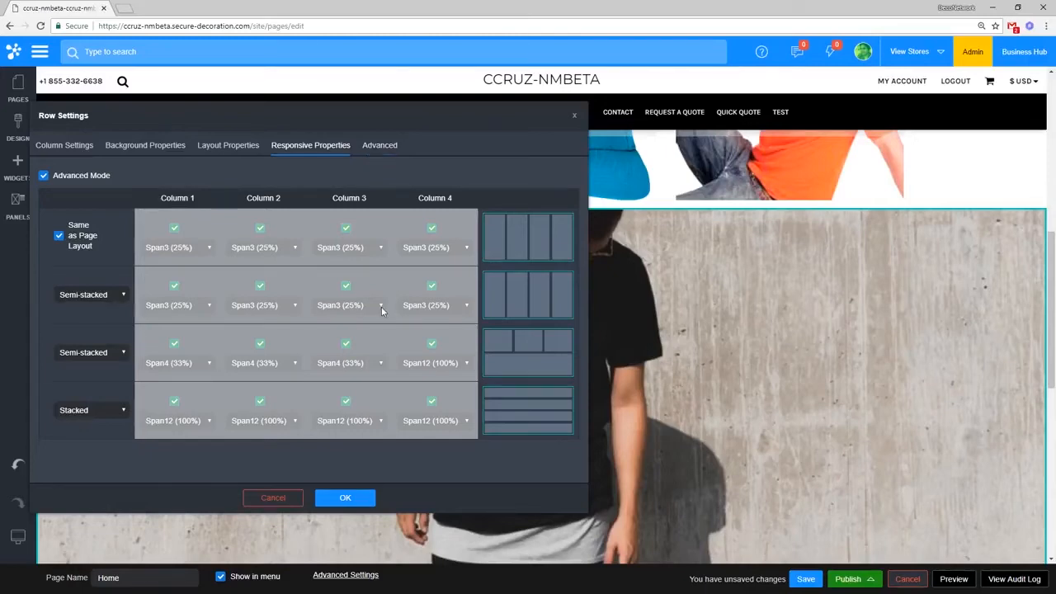
pyautogui.click(288, 497)
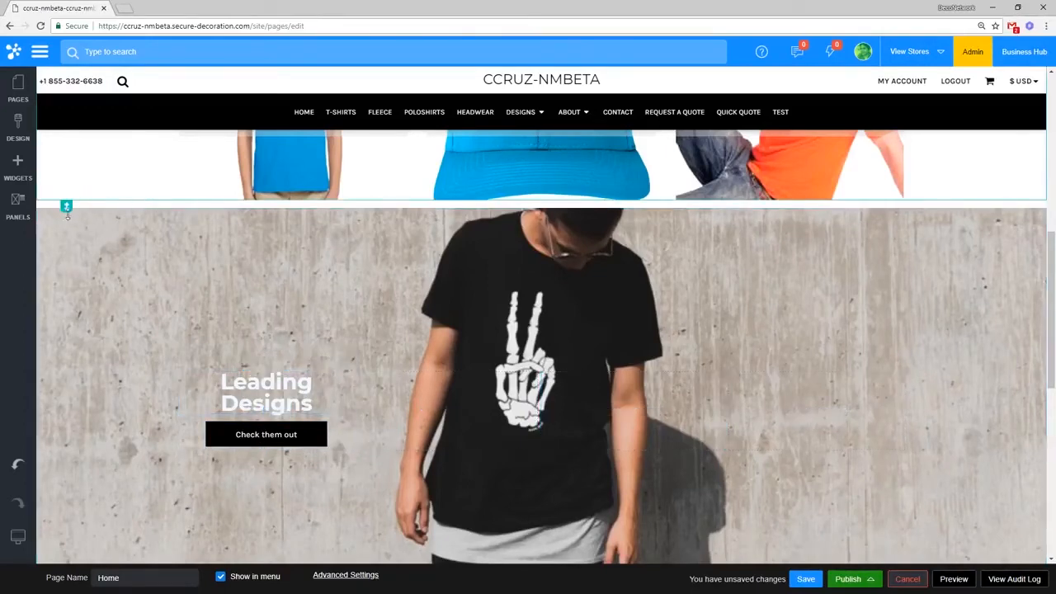
# Step: Set the Leading Designs hero row to 1 fluid column and apply it
pyautogui.click(73, 198)
pyautogui.click(82, 222)
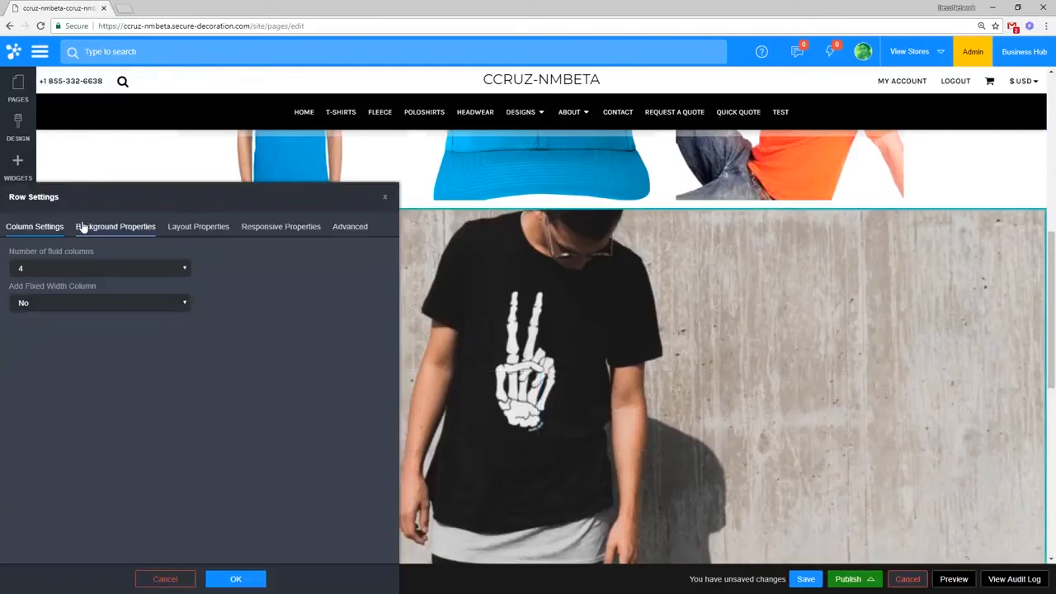
pyautogui.click(60, 266)
pyautogui.click(66, 283)
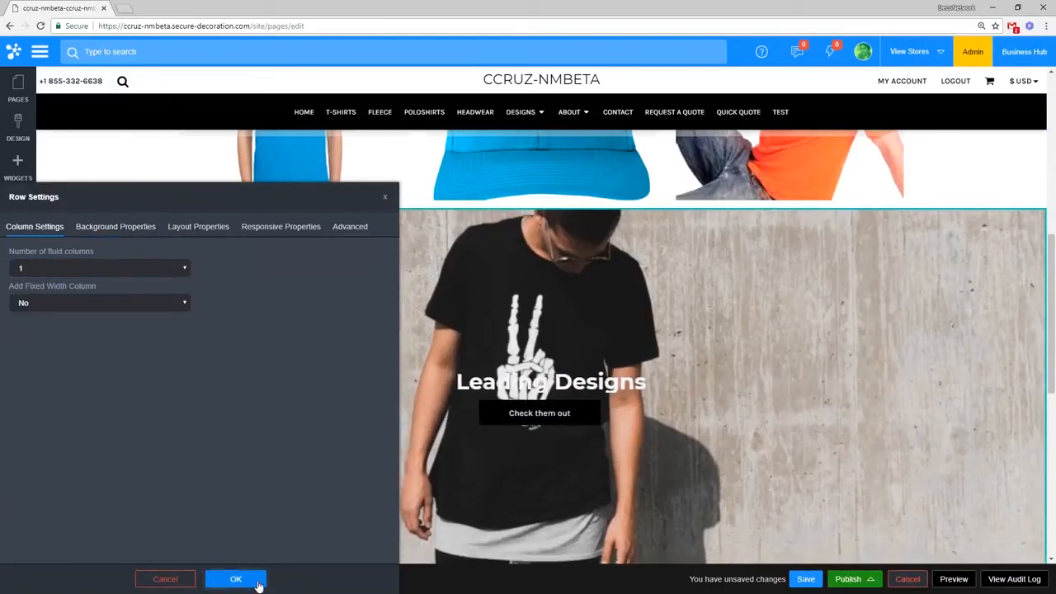
pyautogui.click(236, 578)
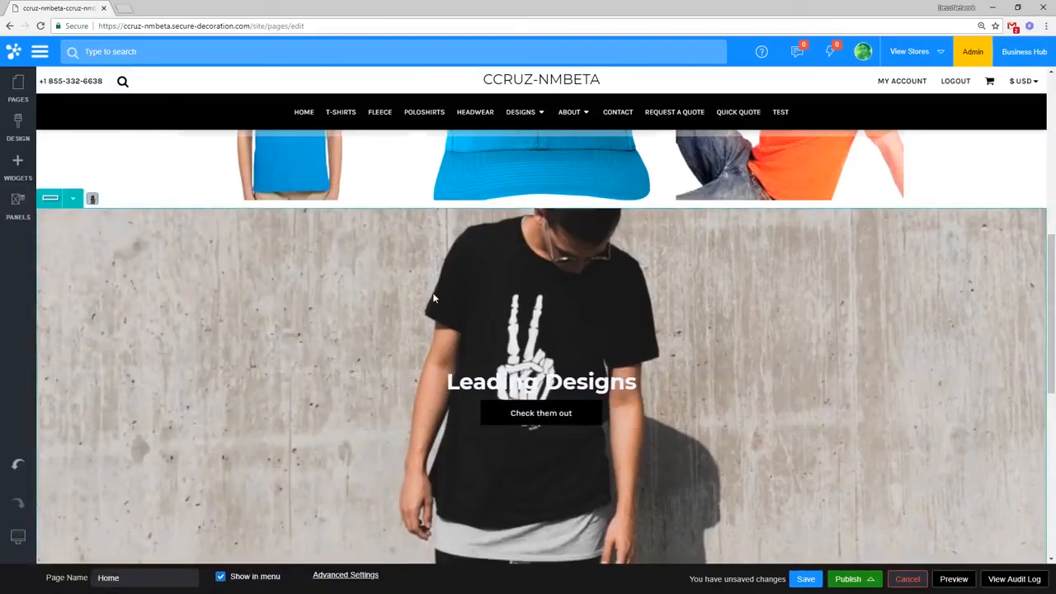